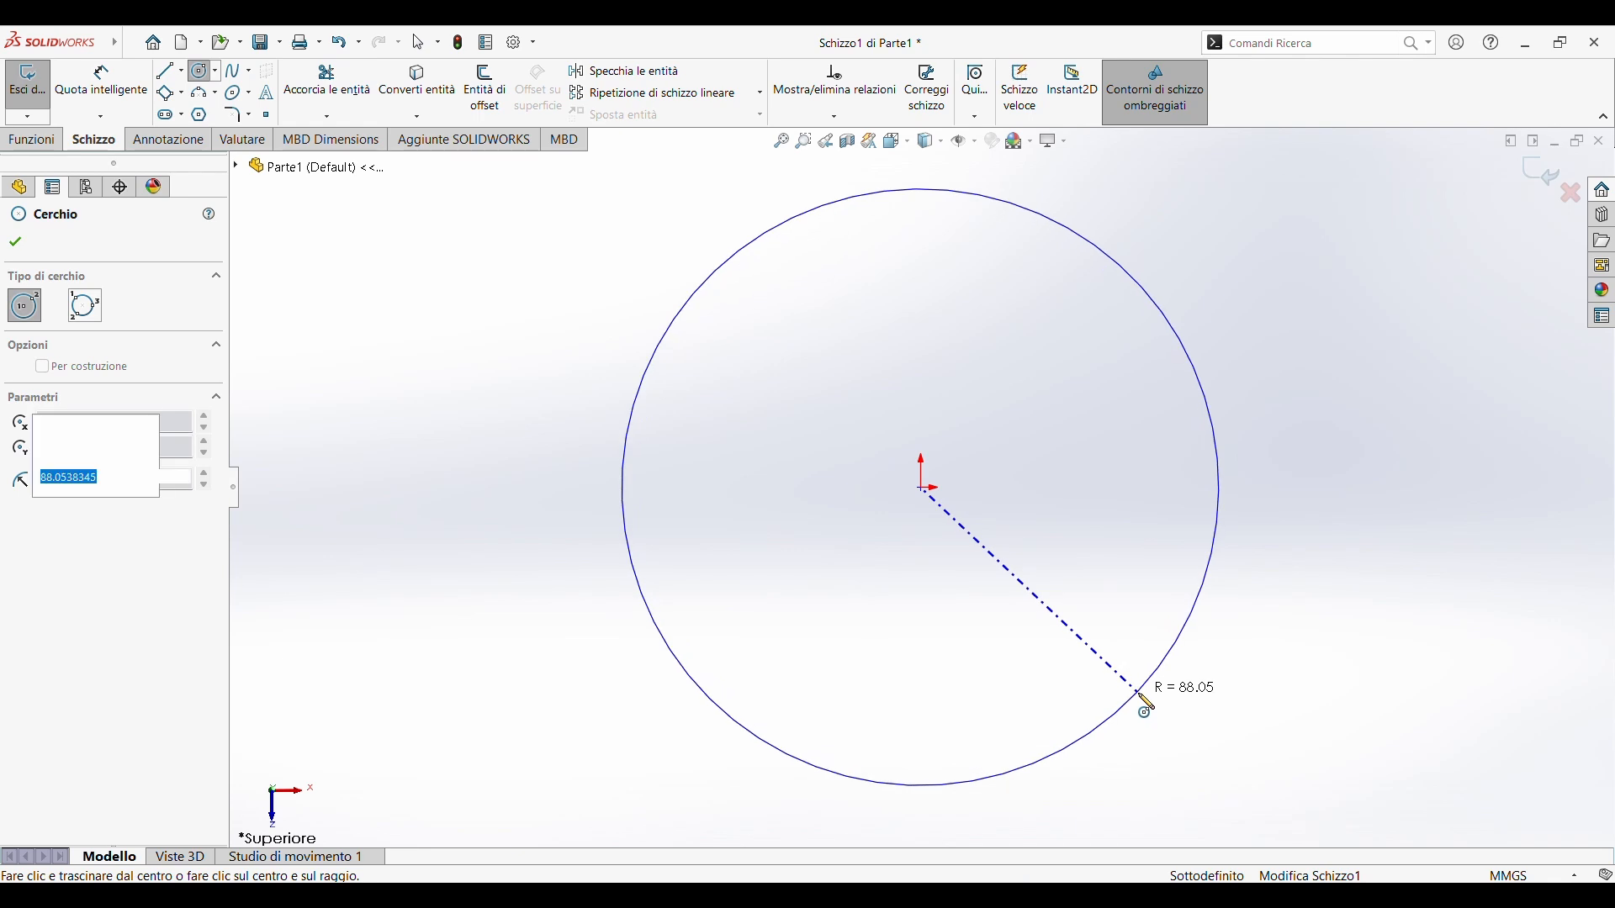
Dimension the circle centred on the origin with a diameter of 180 mm
{"action": "left_click", "coordinate": [107, 99]}
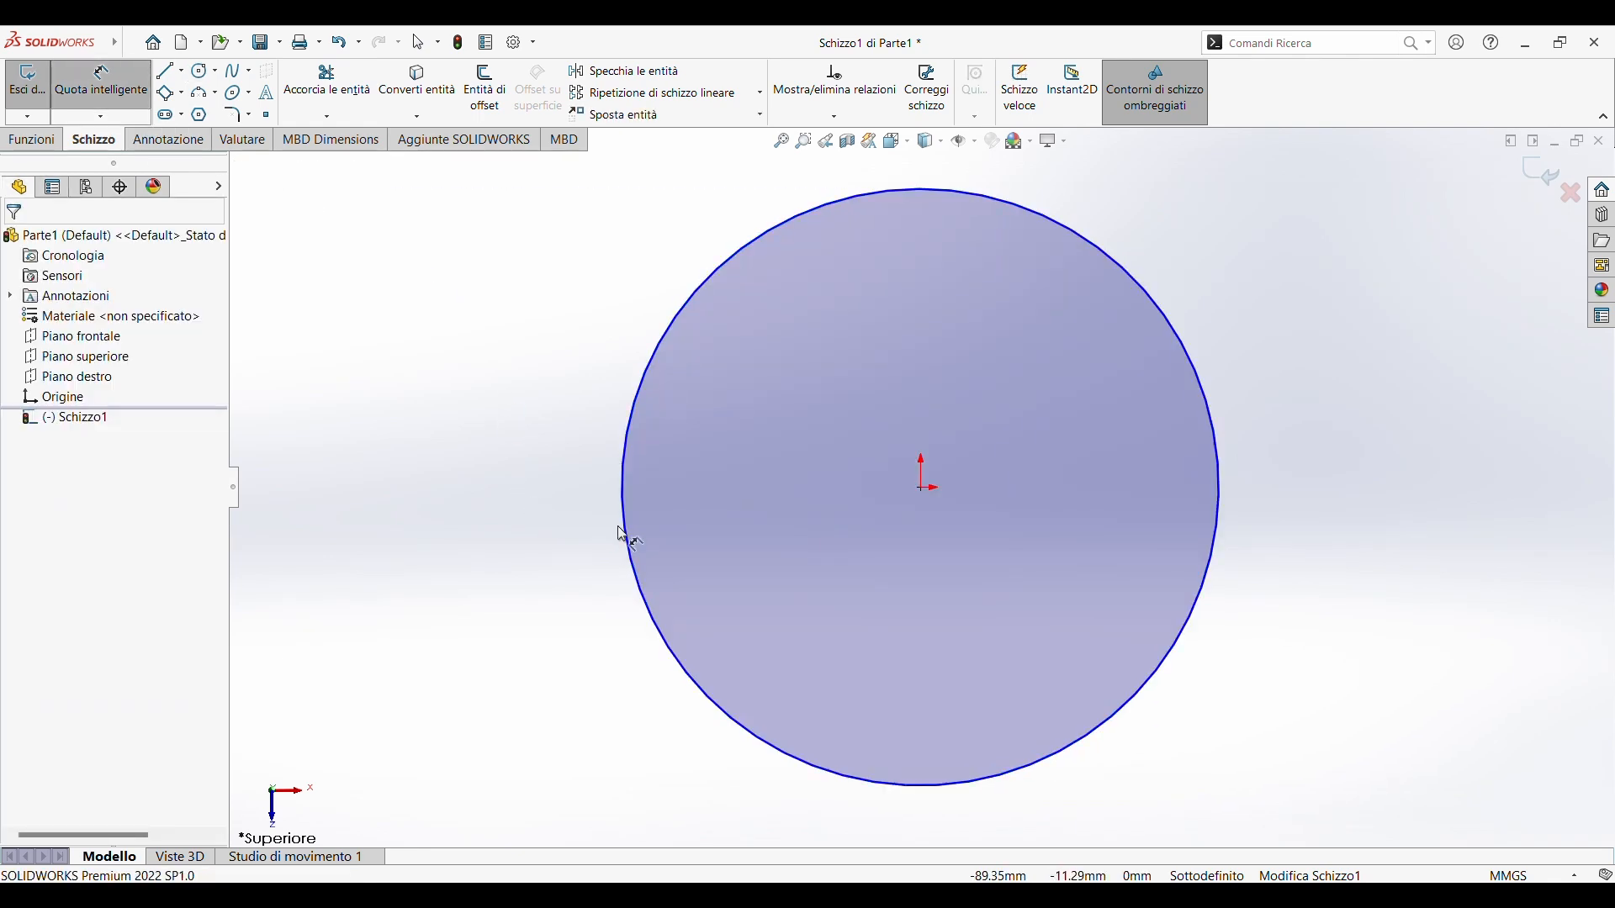
{"action": "left_click", "coordinate": [621, 528]}
{"action": "left_click", "coordinate": [554, 519]}
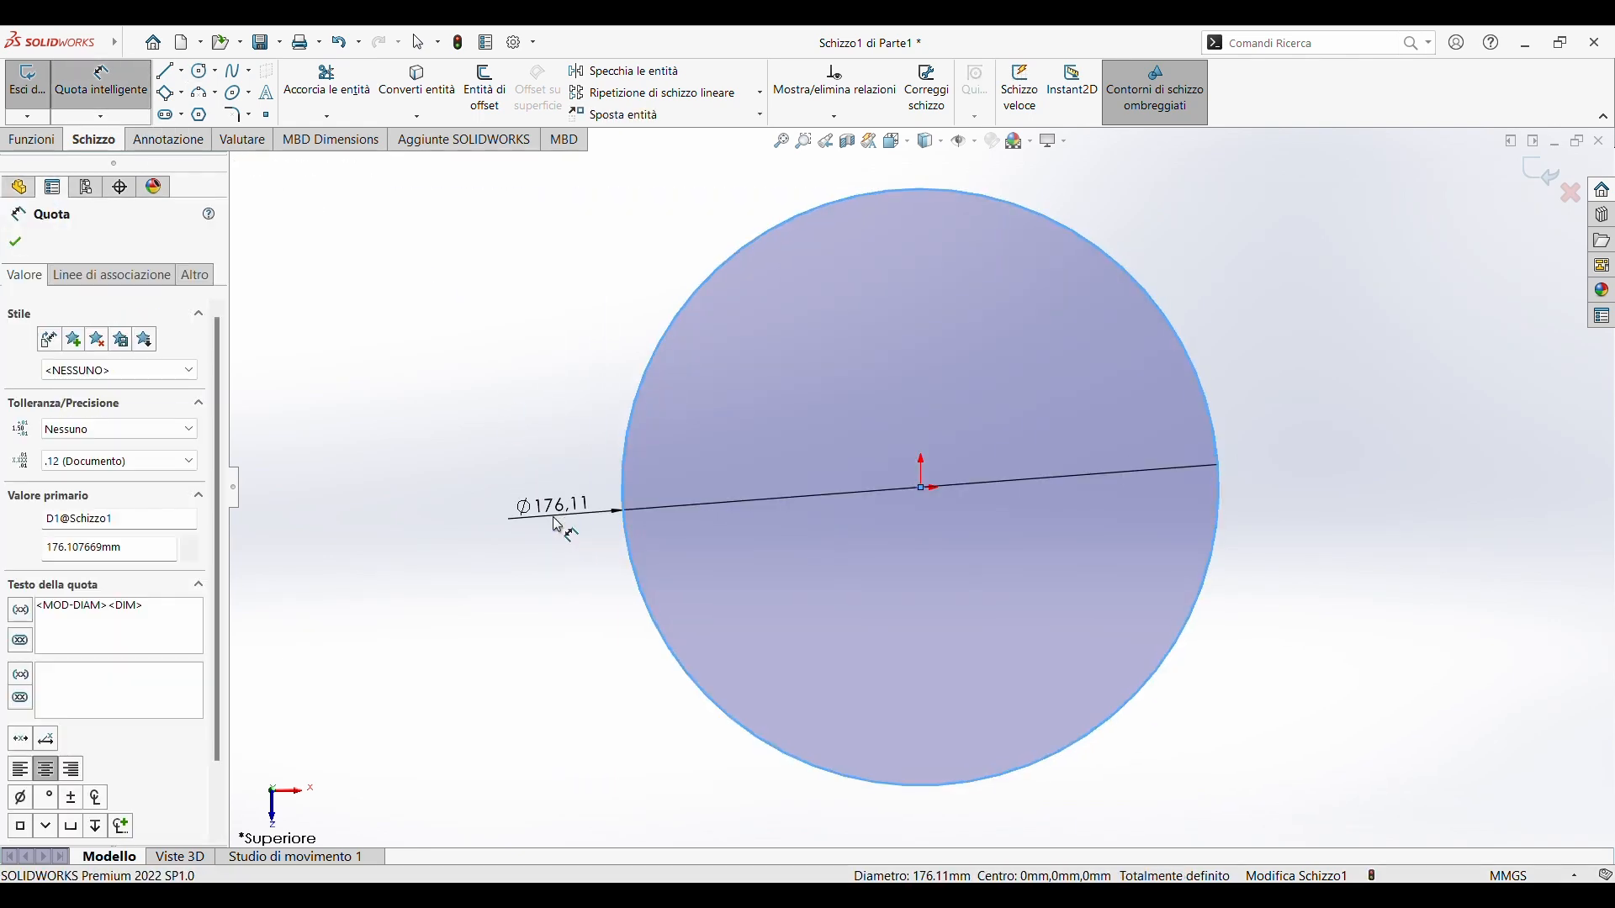
{"action": "type", "text": "180"}
{"action": "key", "text": "Return"}
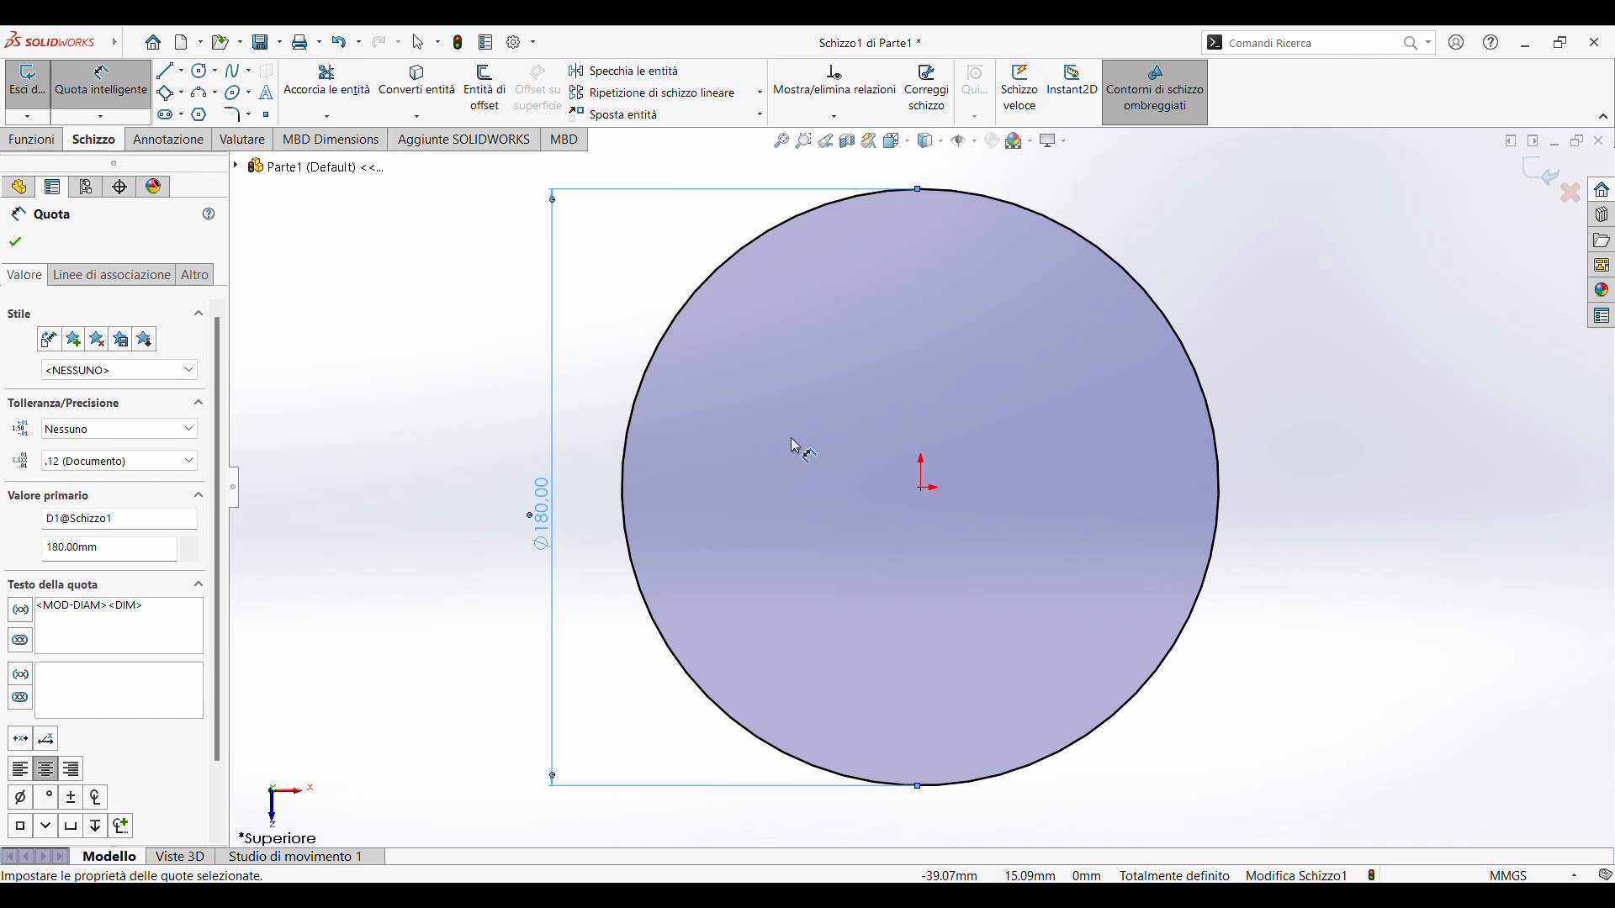
Draw a centerpoint arc of 30 mm radius bulging outward at the circle's upper quadrant, with both endpoints on the circle
{"action": "left_click", "coordinate": [196, 99]}
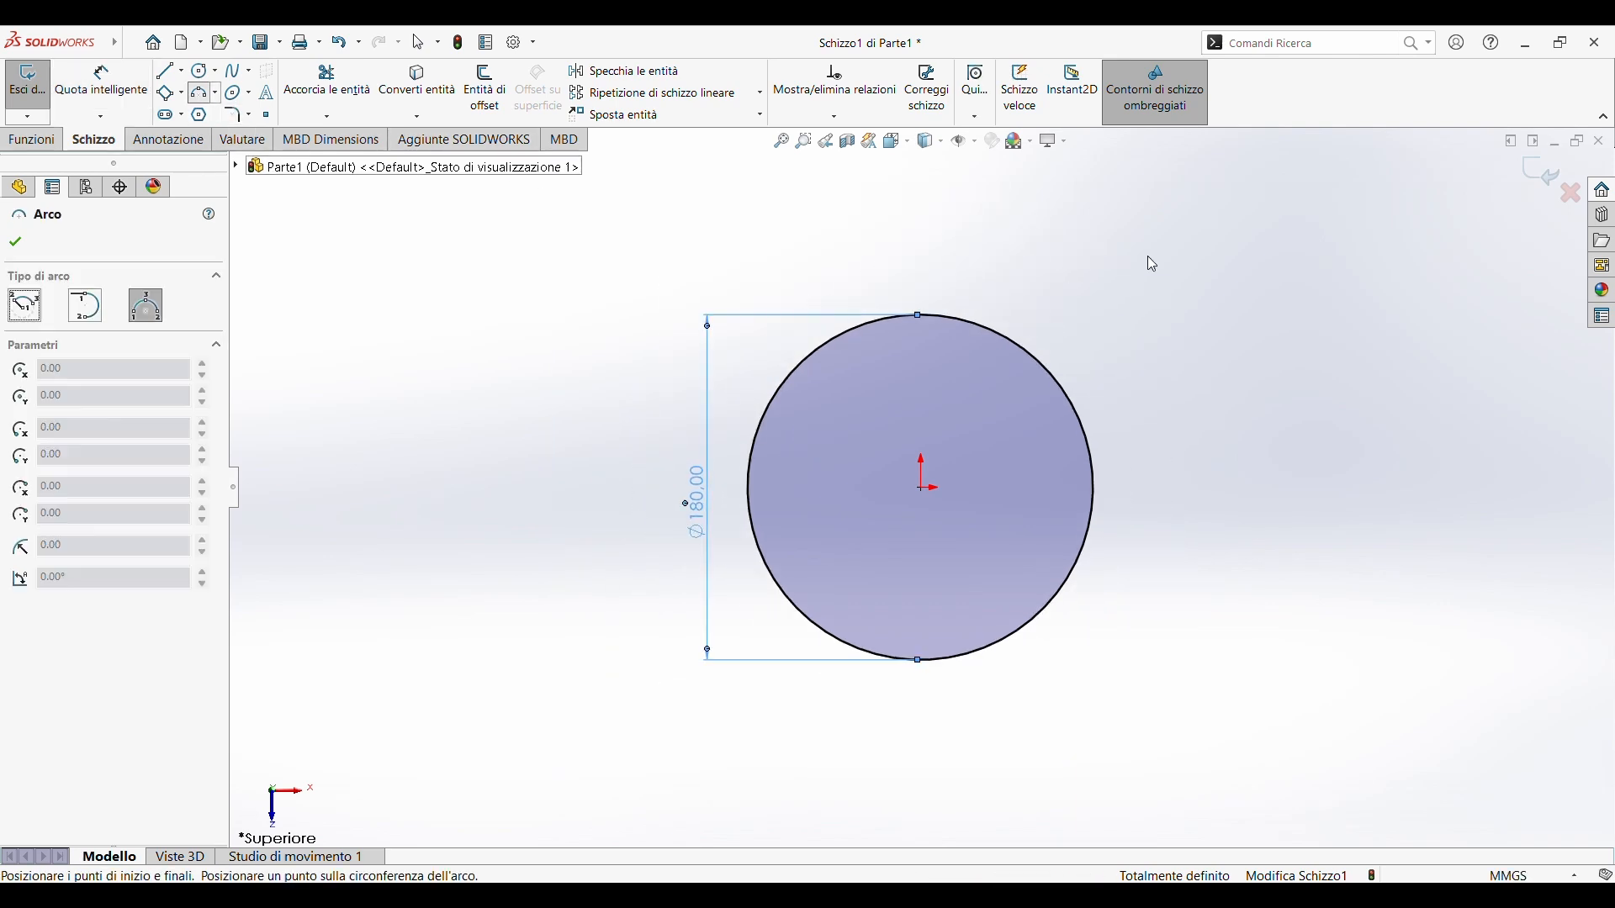
{"action": "left_click", "coordinate": [216, 93]}
{"action": "left_click", "coordinate": [222, 118]}
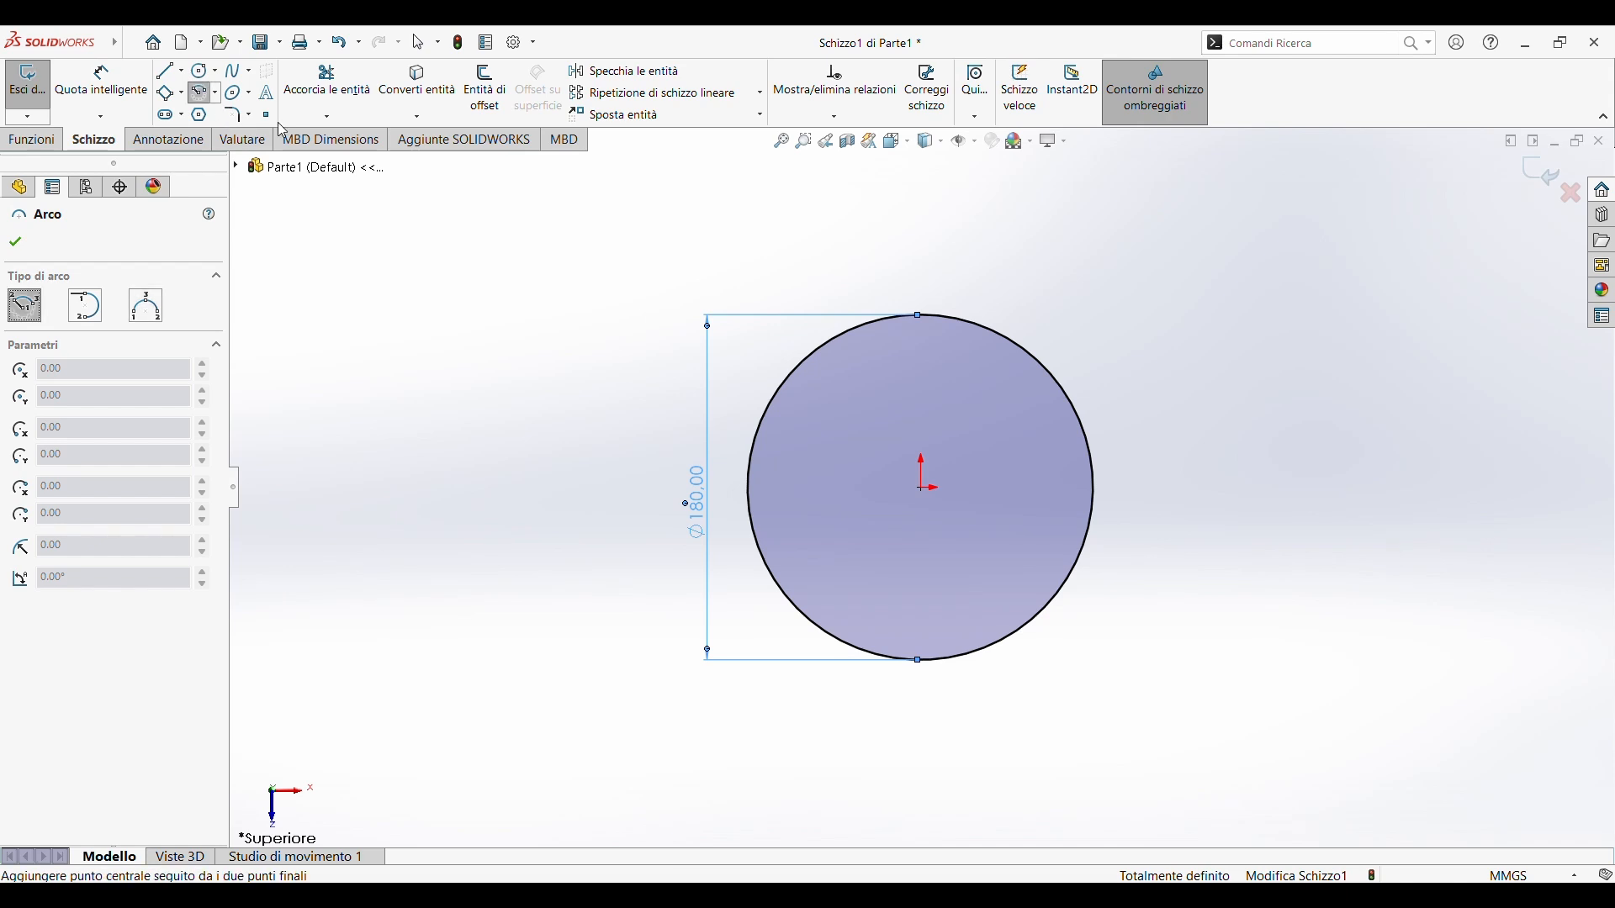
{"action": "left_click", "coordinate": [918, 316]}
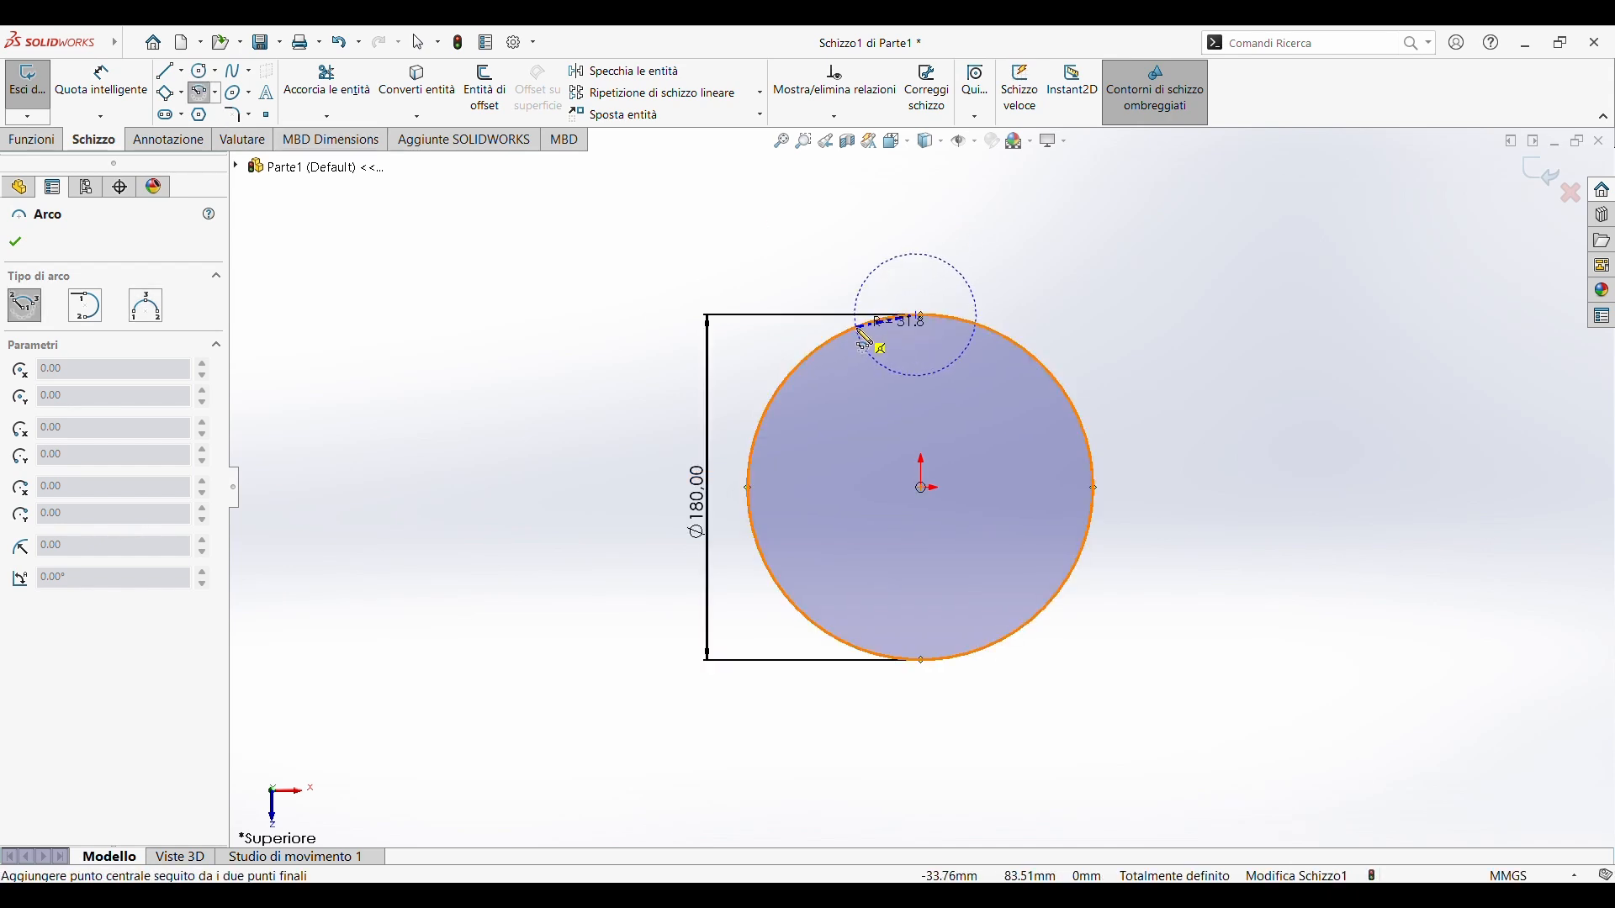
{"action": "left_click", "coordinate": [860, 328]}
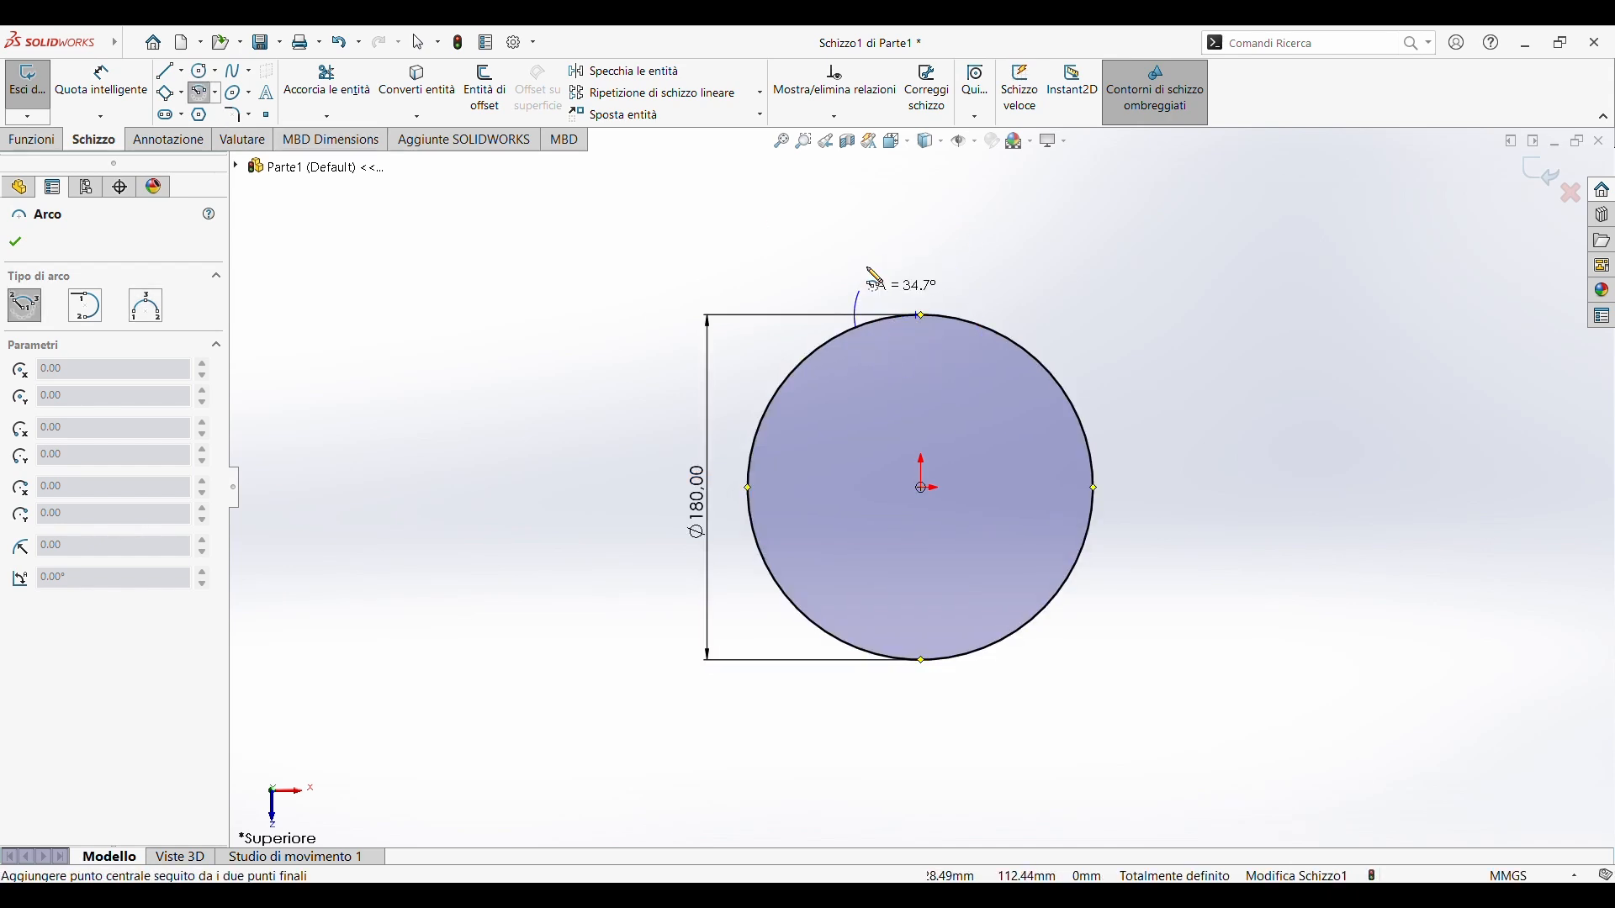
{"action": "left_click", "coordinate": [992, 339]}
{"action": "key", "text": "z"}
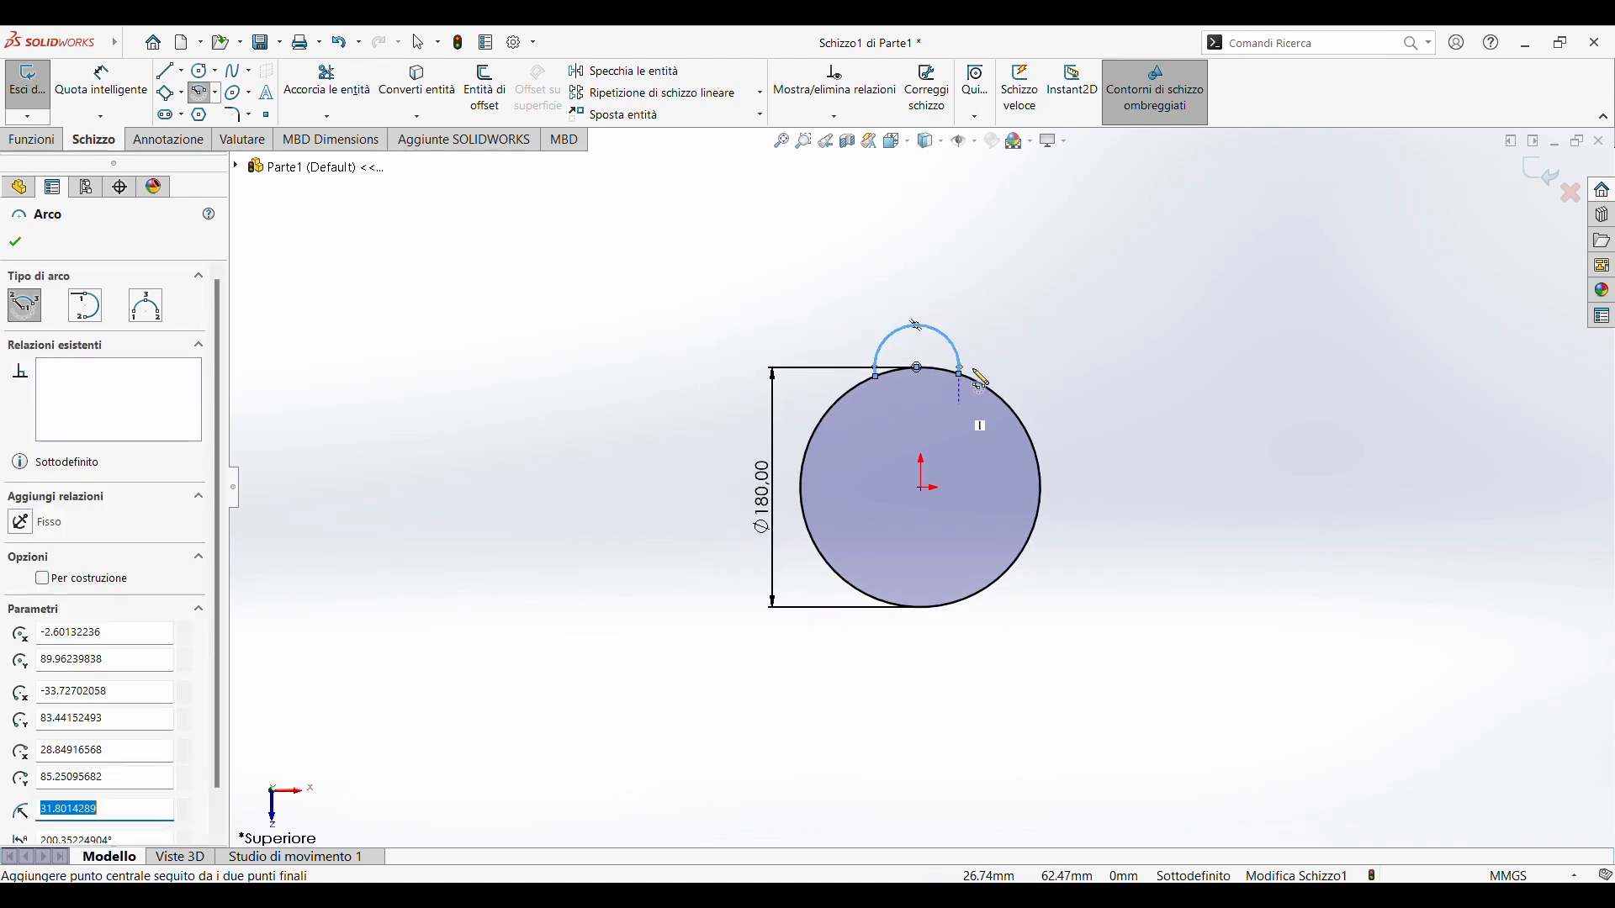
{"action": "scroll", "coordinate": [981, 380], "scroll_direction": "down", "scroll_amount": 3}
{"action": "type", "text": "30"}
{"action": "key", "text": "Return"}
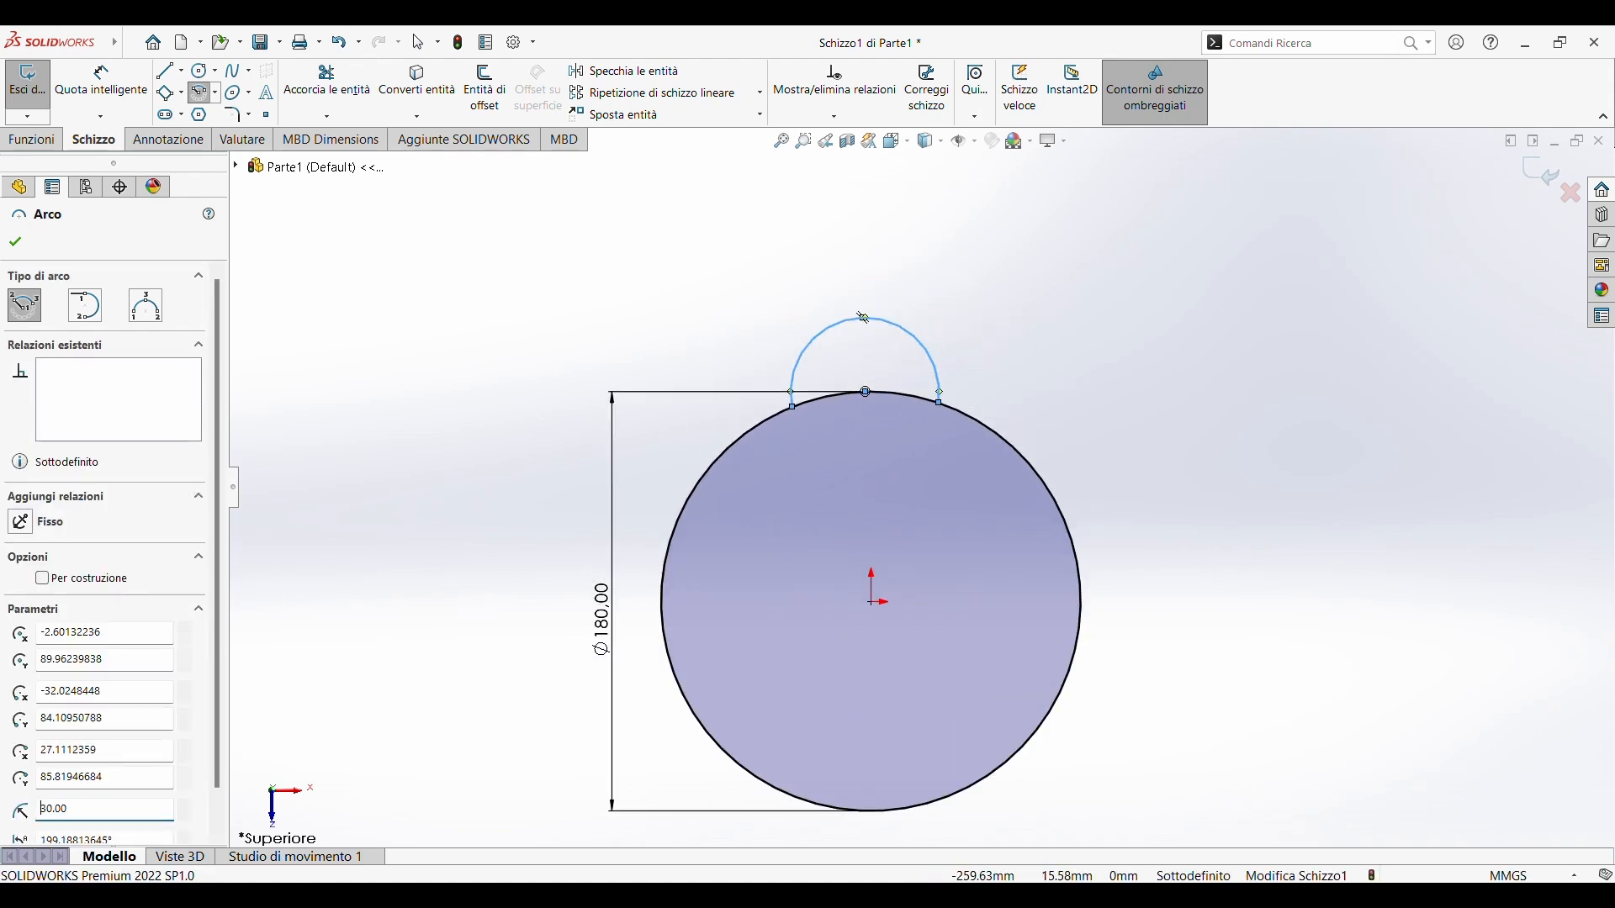
{"action": "left_click", "coordinate": [16, 242]}
Create a circular sketch pattern of the small arc around the origin with 8 equally spaced instances over 360 degrees
{"action": "scroll", "coordinate": [918, 352], "scroll_direction": "up", "scroll_amount": 1}
{"action": "scroll", "coordinate": [931, 362], "scroll_direction": "down", "scroll_amount": 1}
{"action": "scroll", "coordinate": [931, 362], "scroll_direction": "up", "scroll_amount": 3}
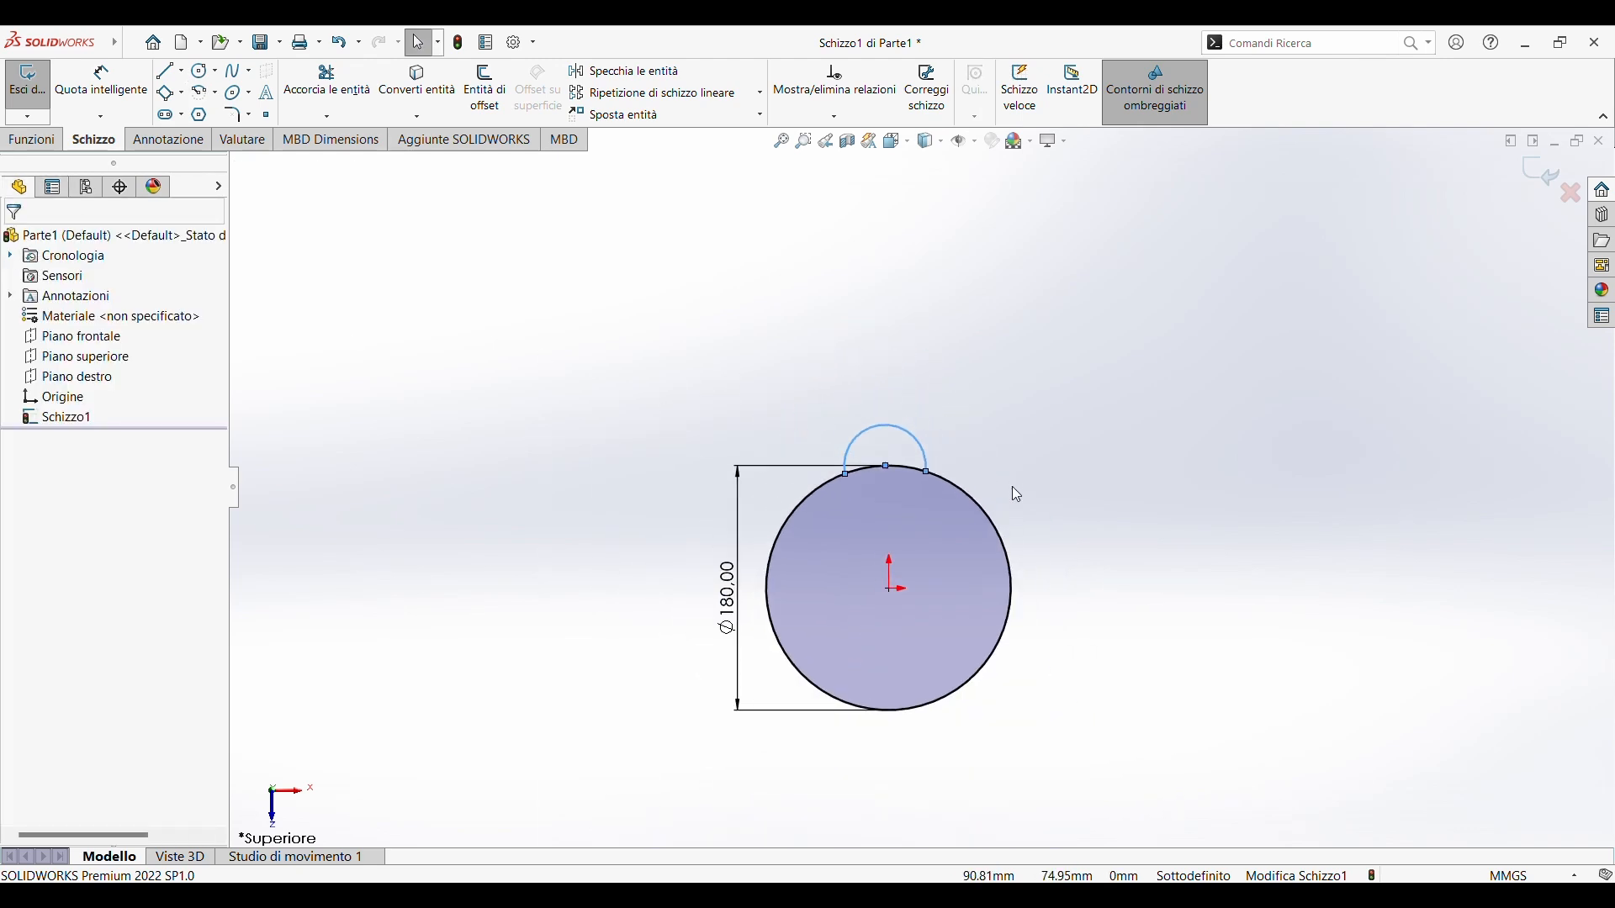
{"action": "scroll", "coordinate": [1018, 495], "scroll_direction": "up", "scroll_amount": 1}
{"action": "scroll", "coordinate": [1045, 677], "scroll_direction": "down", "scroll_amount": 2}
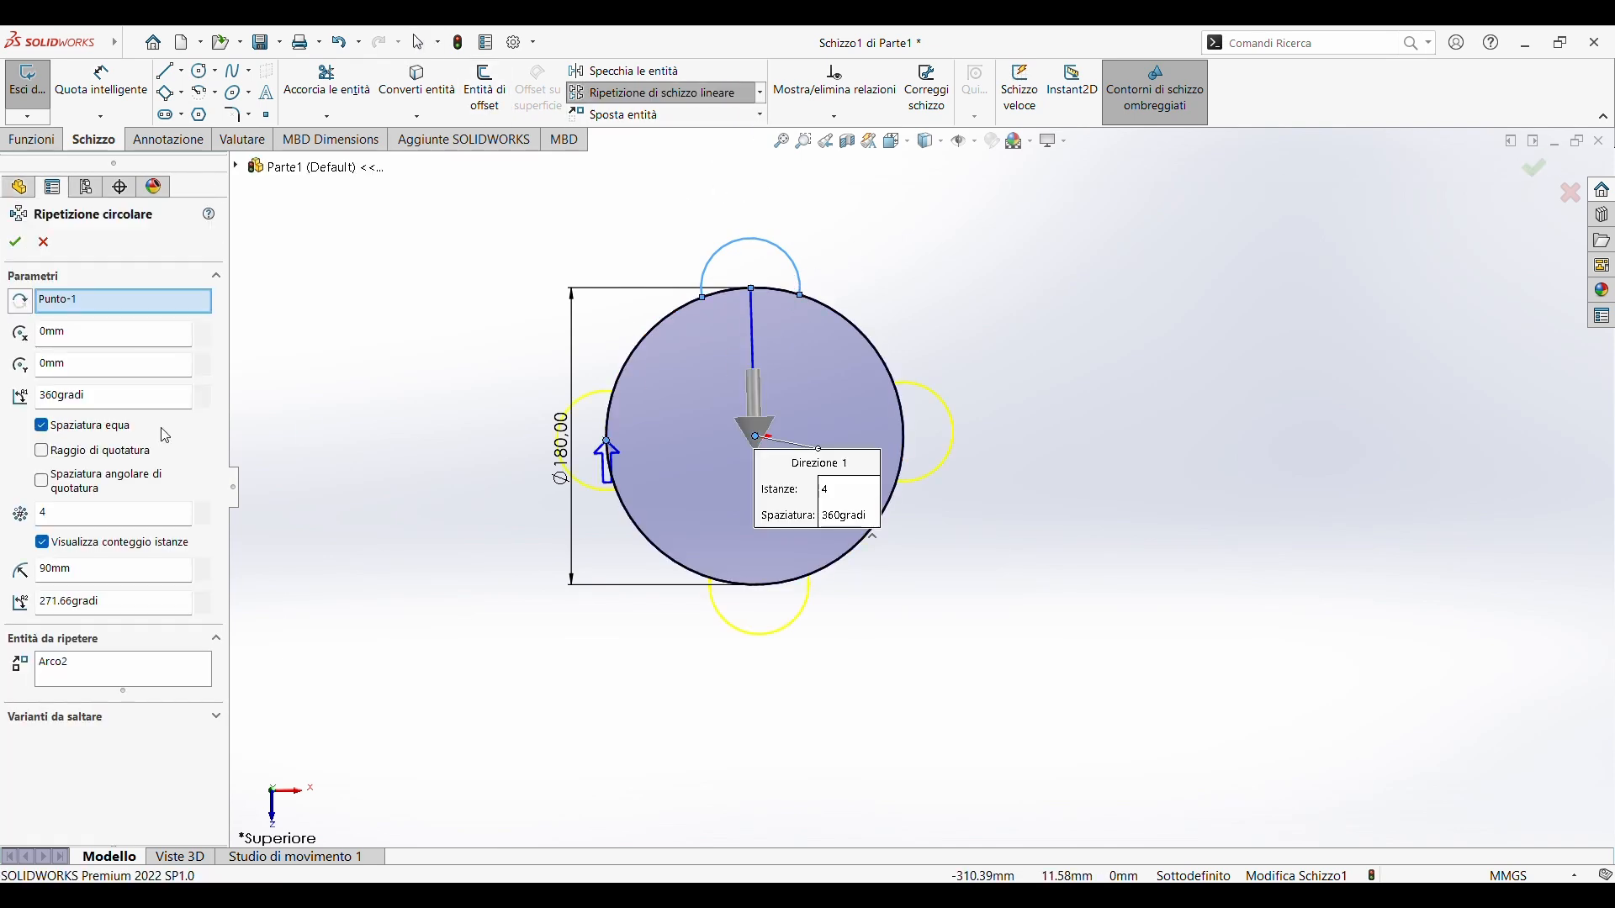
{"action": "left_click_drag", "start_coordinate": [48, 516], "coordinate": [37, 515]}
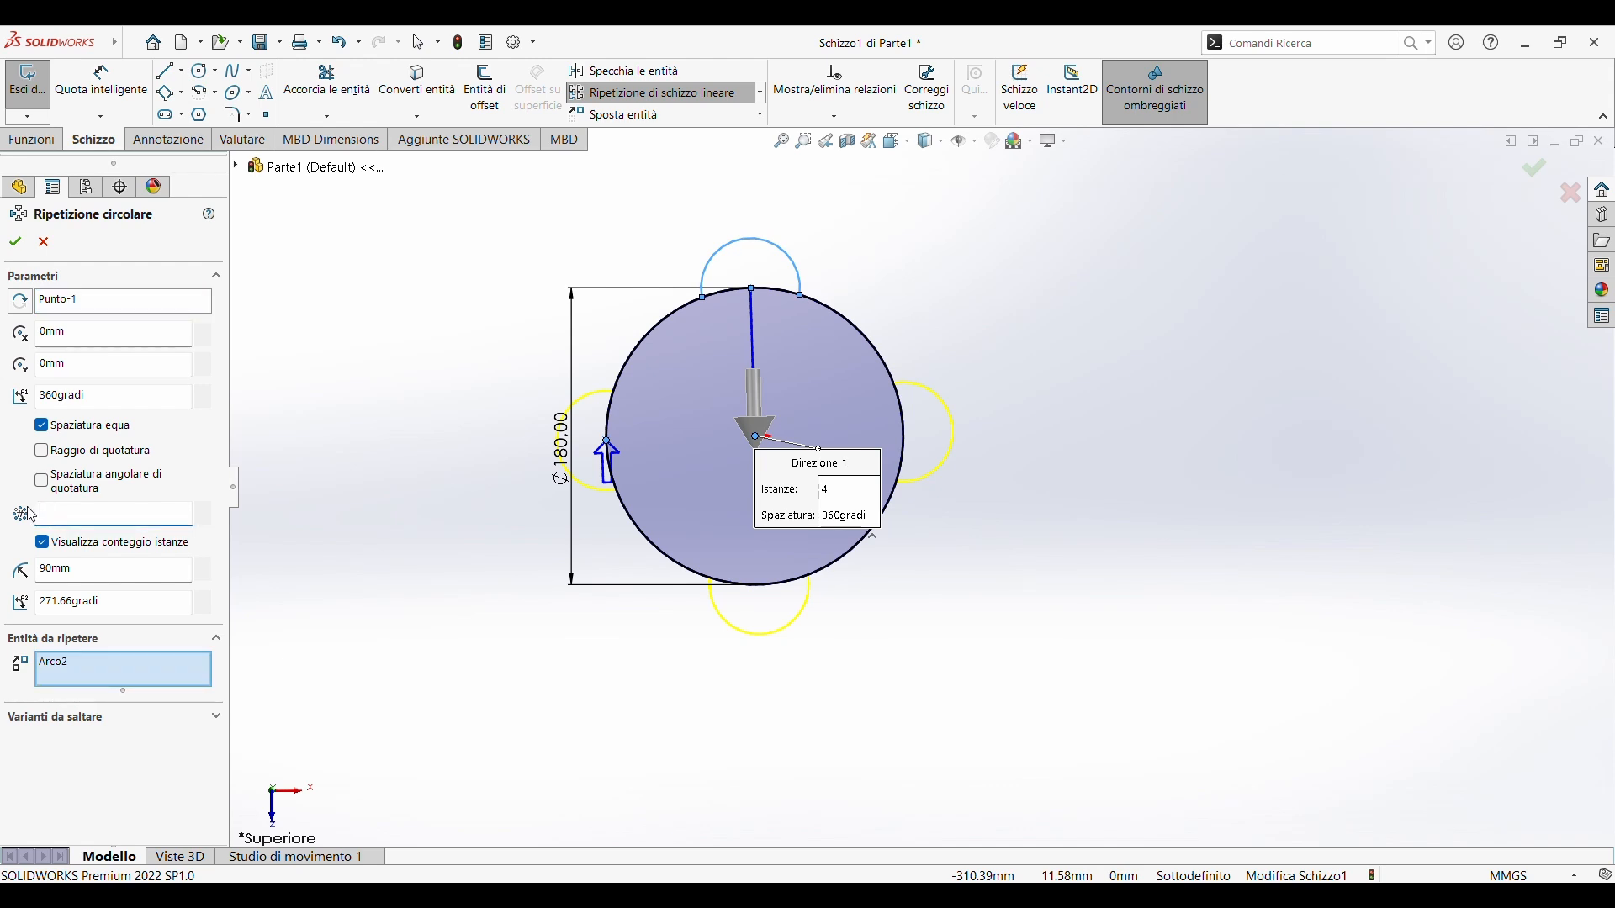
{"action": "left_click", "coordinate": [100, 573]}
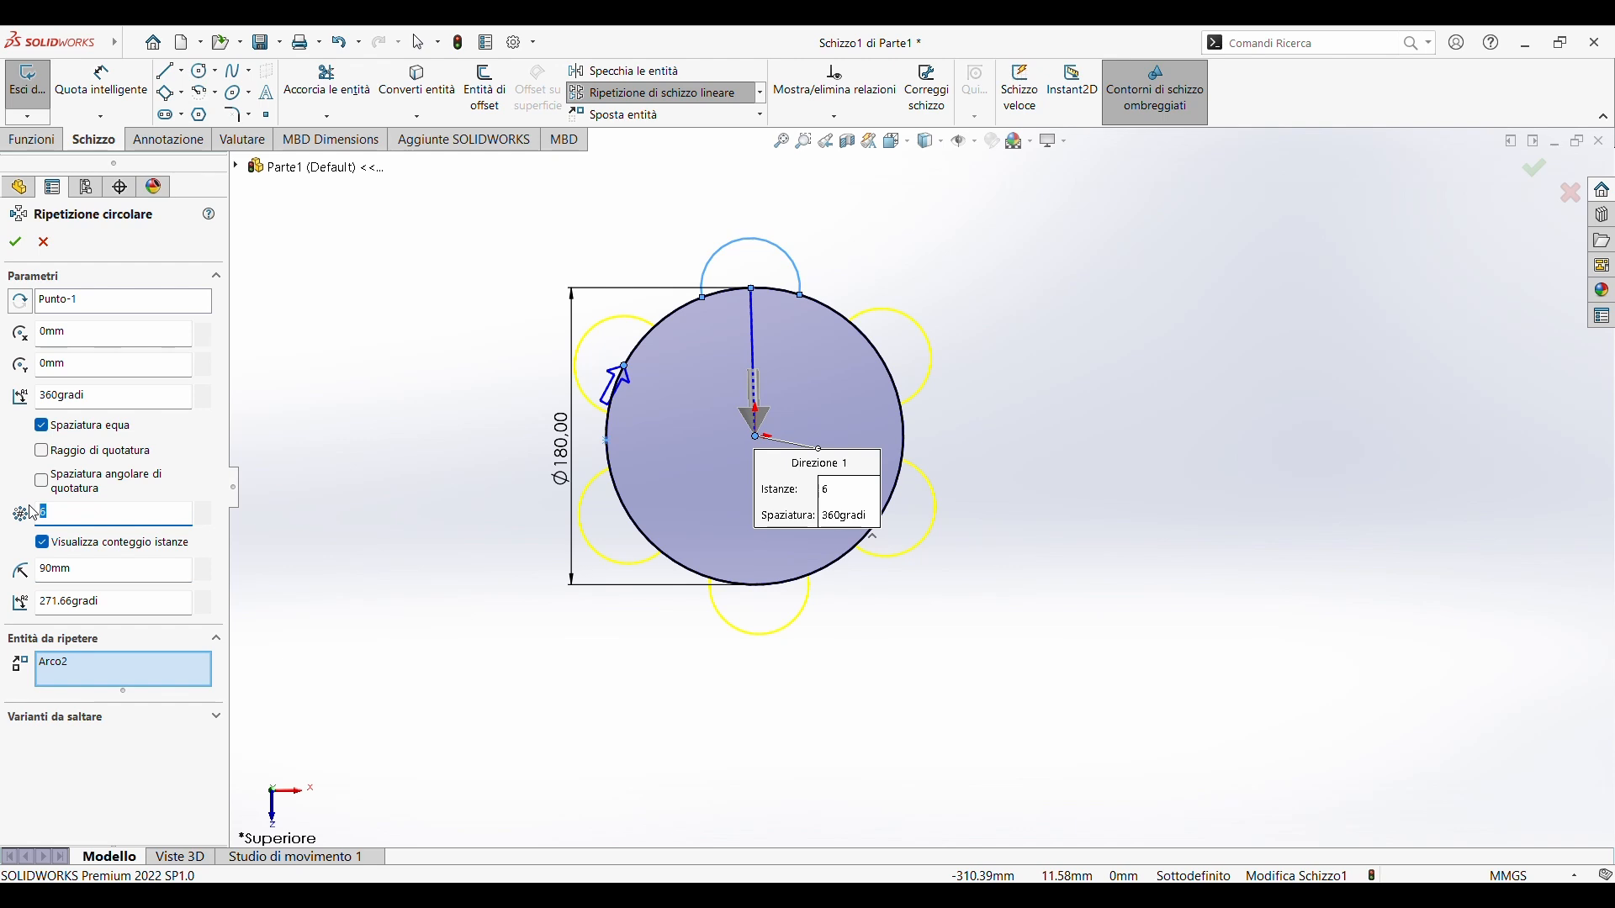
{"action": "left_click", "coordinate": [100, 576]}
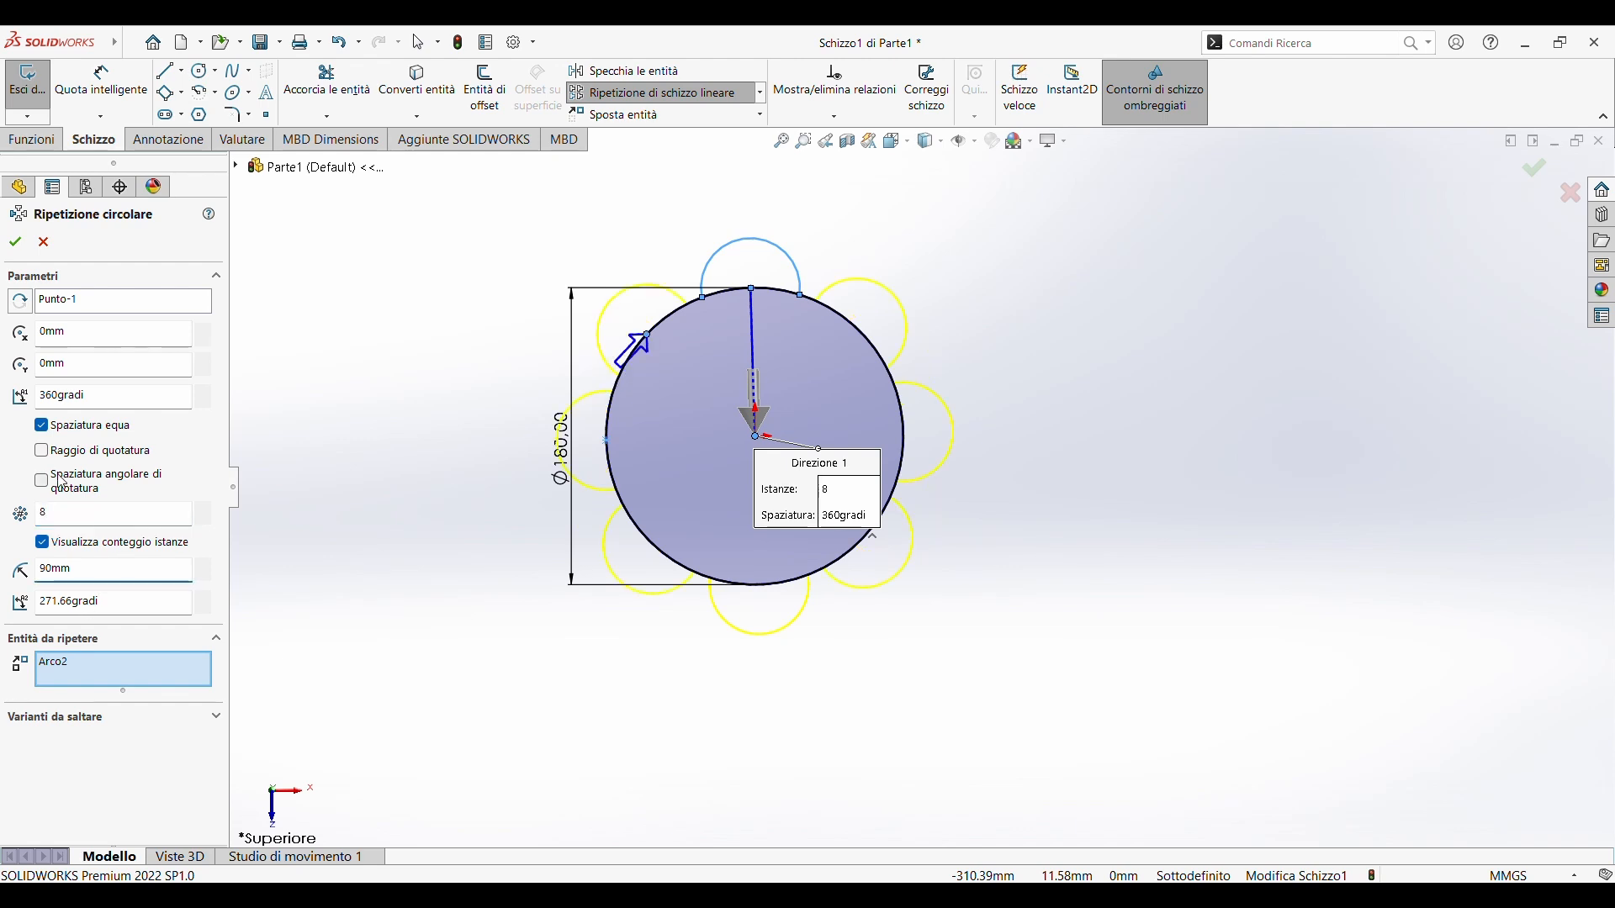
{"action": "left_click", "coordinate": [15, 242]}
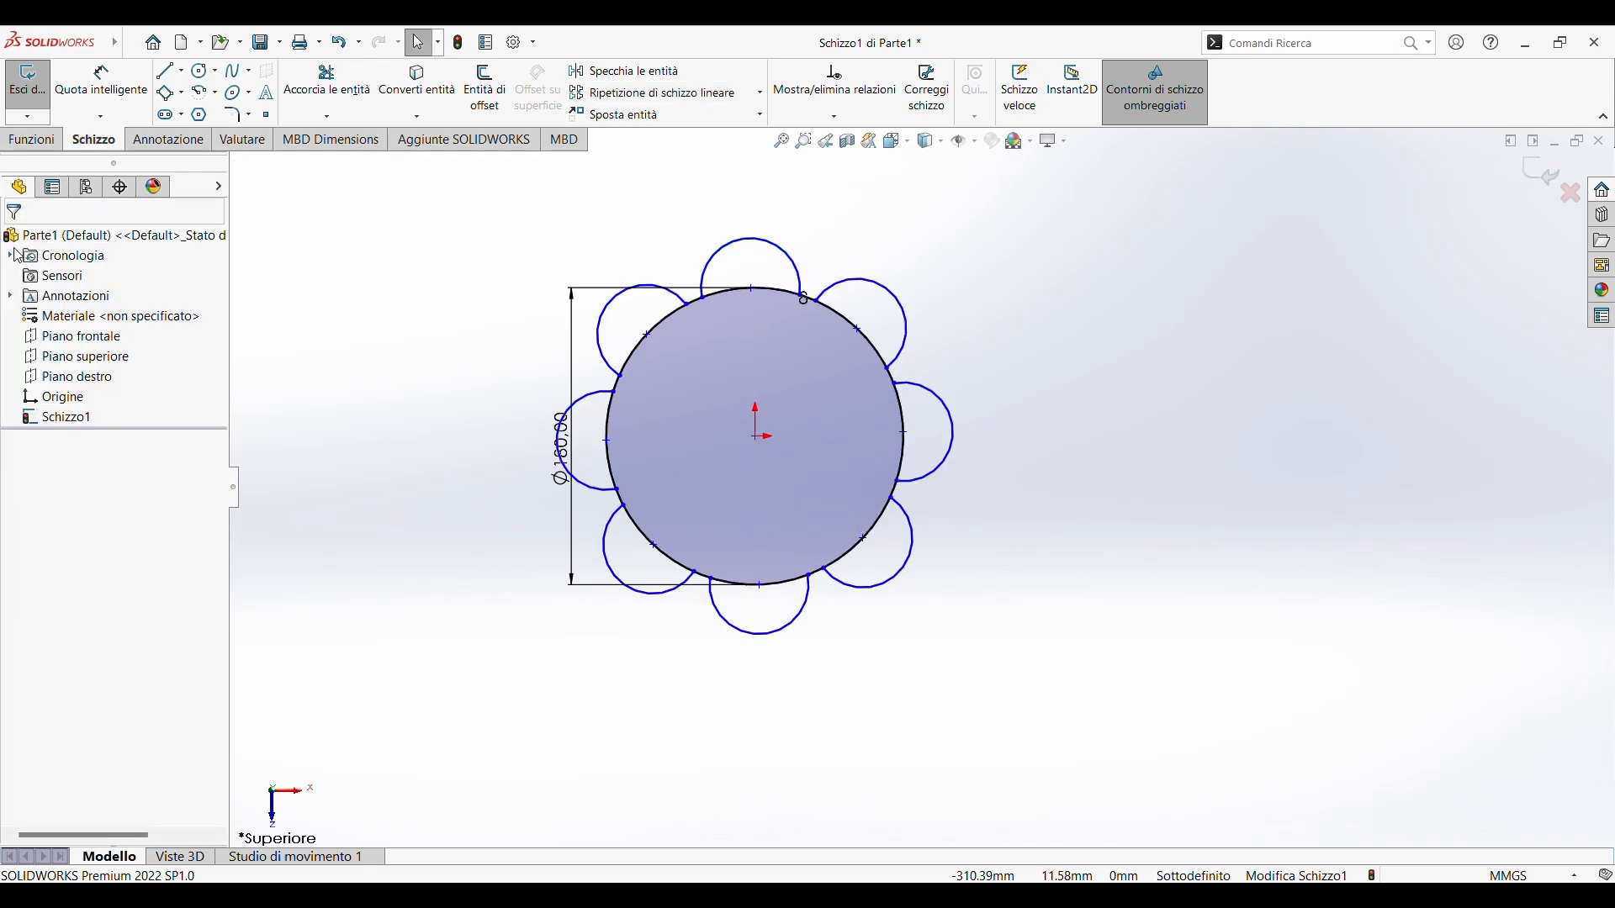
Trim the circle segments inside the eight lobes to leave one flower-shaped outline, and exit the sketch
{"action": "left_click", "coordinate": [329, 75]}
{"action": "mouse_move", "coordinate": [786, 326]}
{"action": "left_mouse_down"}
{"action": "mouse_move", "coordinate": [808, 303]}
{"action": "mouse_move", "coordinate": [879, 362]}
{"action": "mouse_move", "coordinate": [893, 505]}
{"action": "mouse_move", "coordinate": [795, 597]}
{"action": "mouse_move", "coordinate": [673, 572]}
{"action": "mouse_move", "coordinate": [645, 443]}
{"action": "mouse_move", "coordinate": [593, 439]}
{"action": "left_mouse_up"}
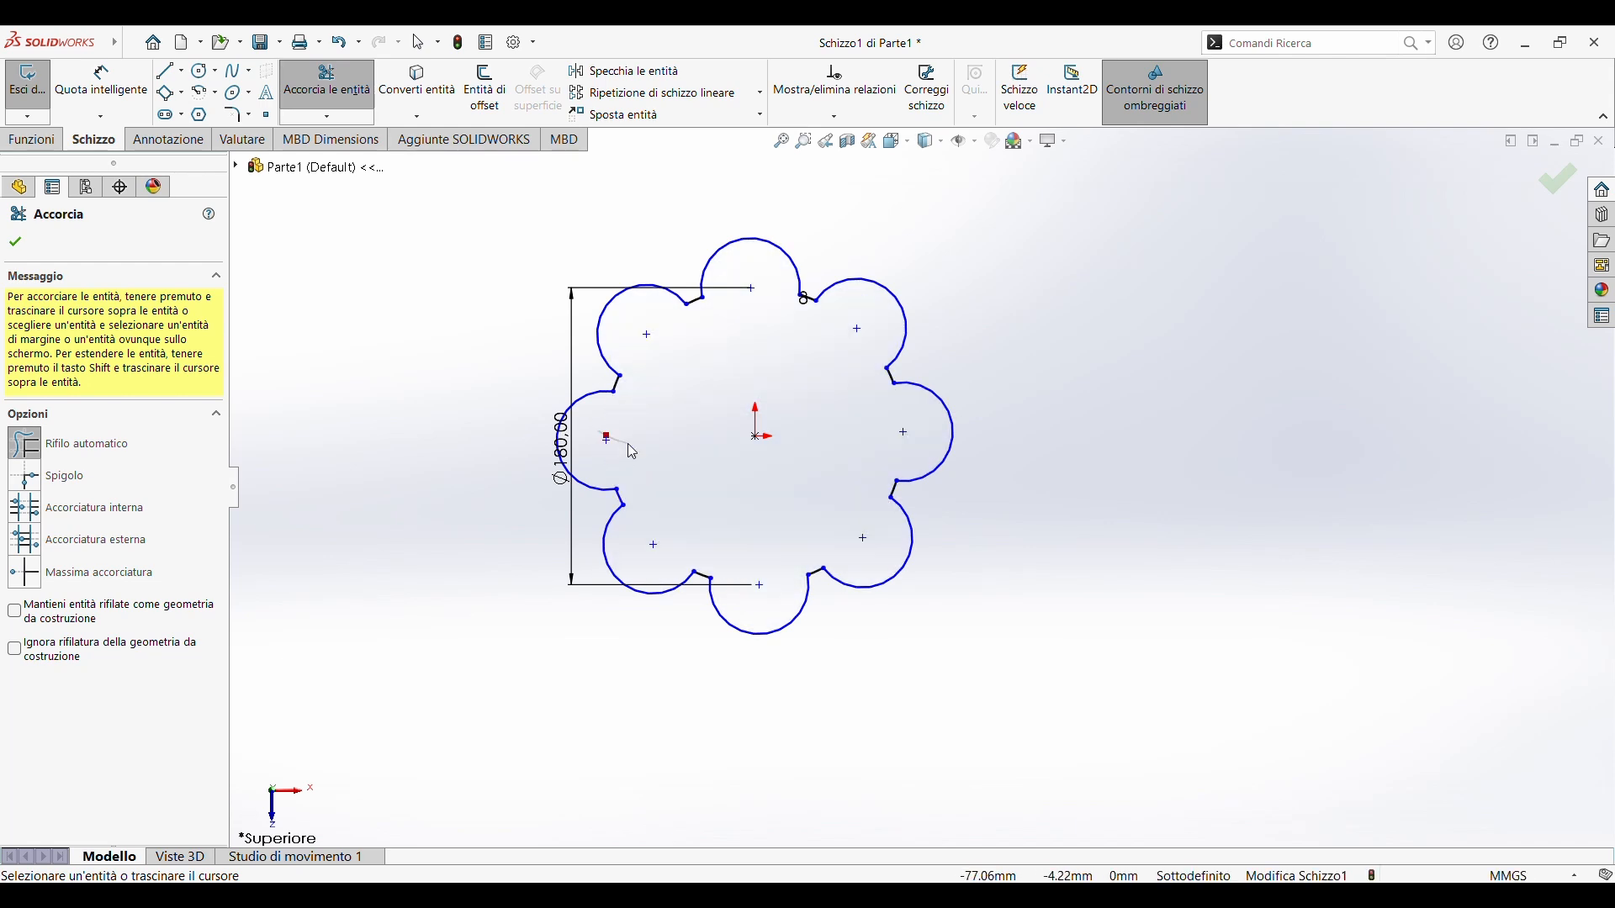
{"action": "left_click", "coordinate": [16, 244]}
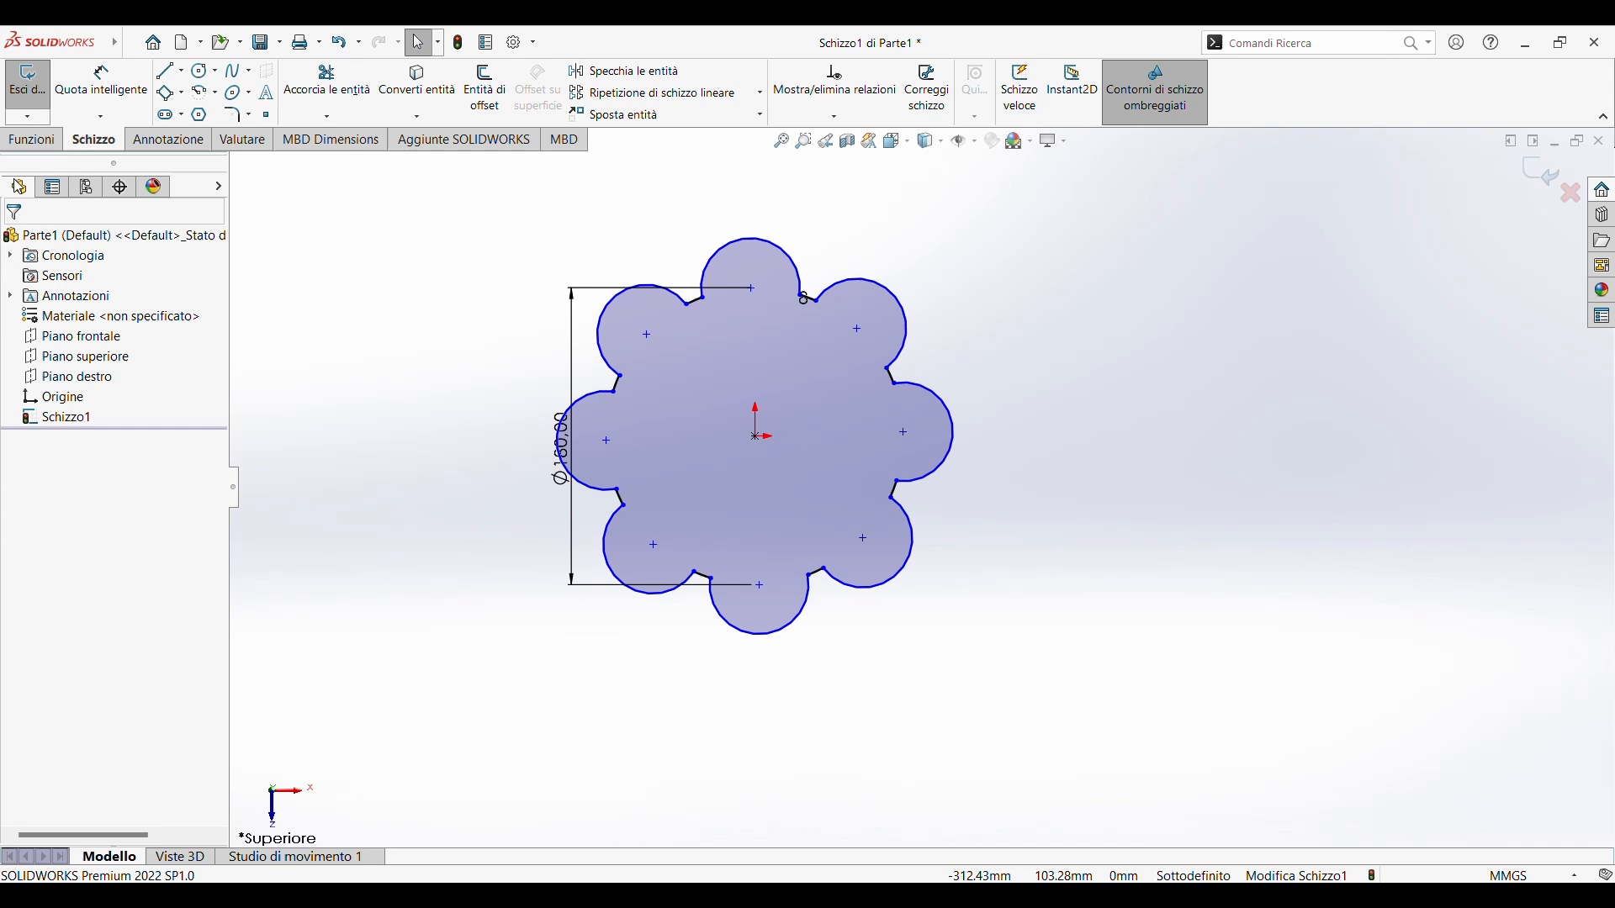
{"action": "left_click", "coordinate": [1552, 182]}
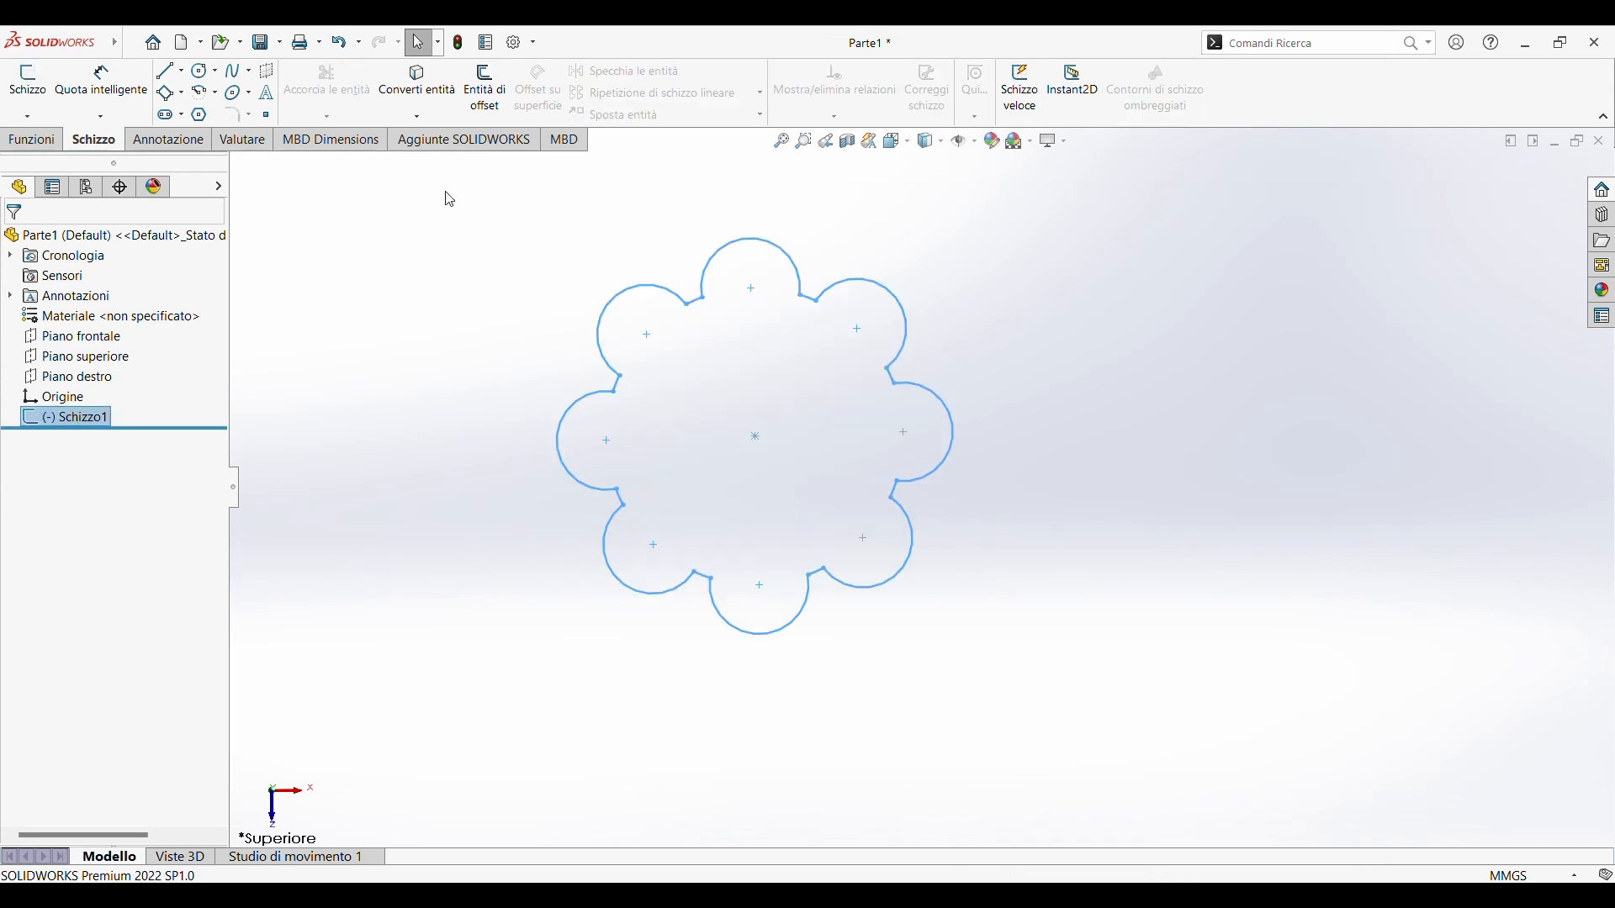
Extrude the flower-shaped sketch as a blind boss 20 mm deep
{"action": "left_click", "coordinate": [31, 140]}
{"action": "left_click", "coordinate": [36, 88]}
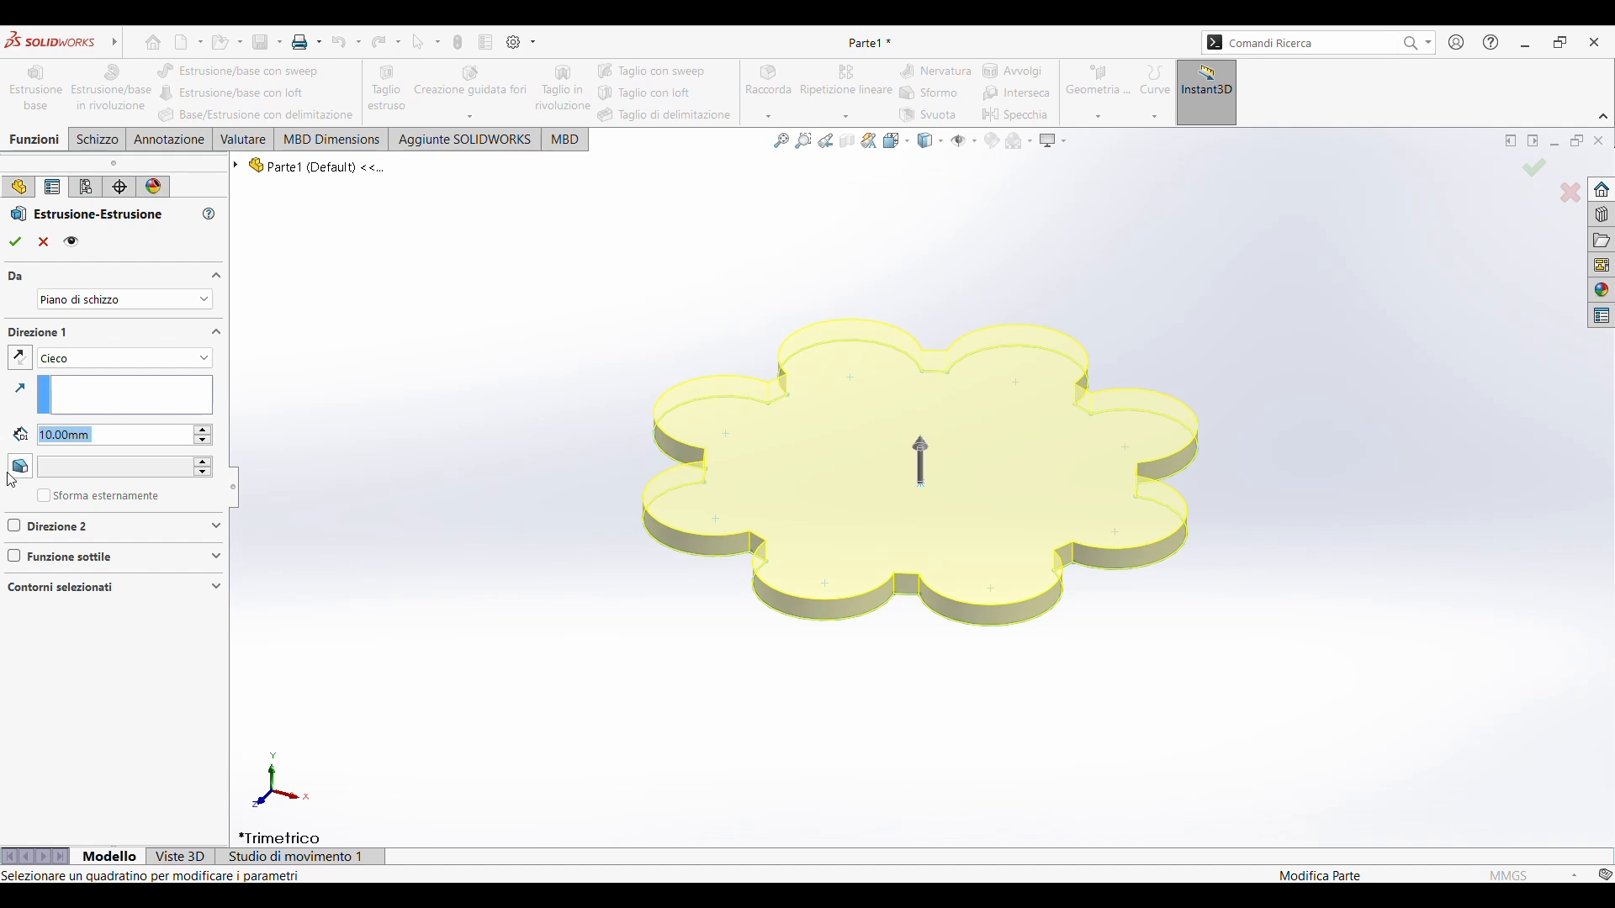
{"action": "type", "text": "20"}
{"action": "left_click", "coordinate": [11, 244]}
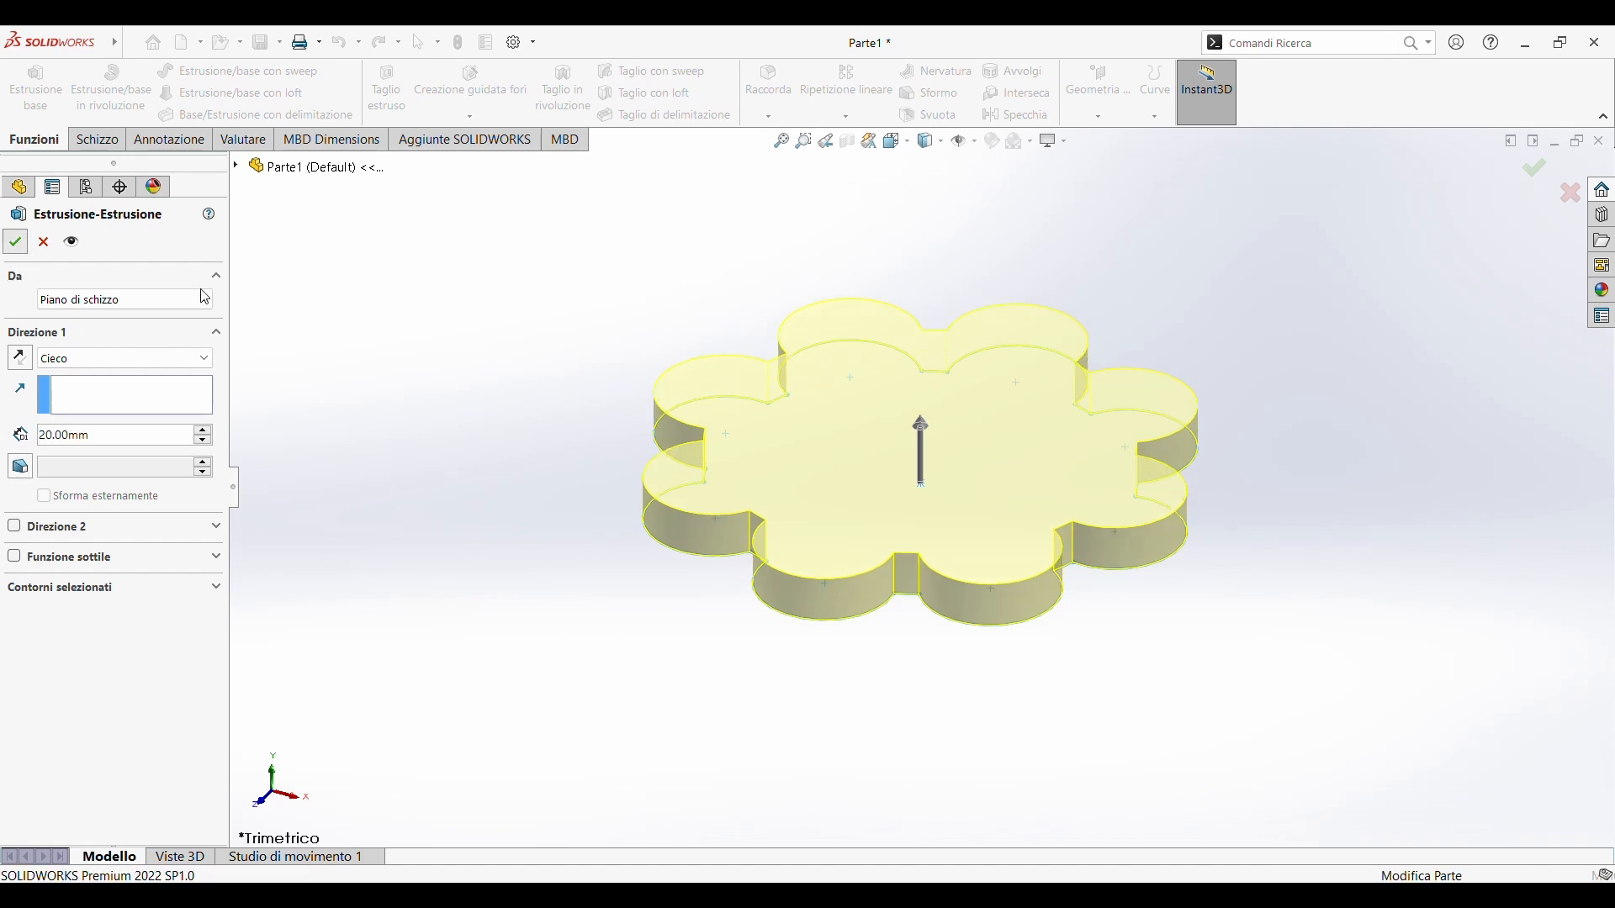
Show the reference planes and start a new sketch on the right plane (Piano destro)
{"action": "key", "text": "z"}
{"action": "middle_click_drag", "start_coordinate": [857, 333], "coordinate": [907, 528]}
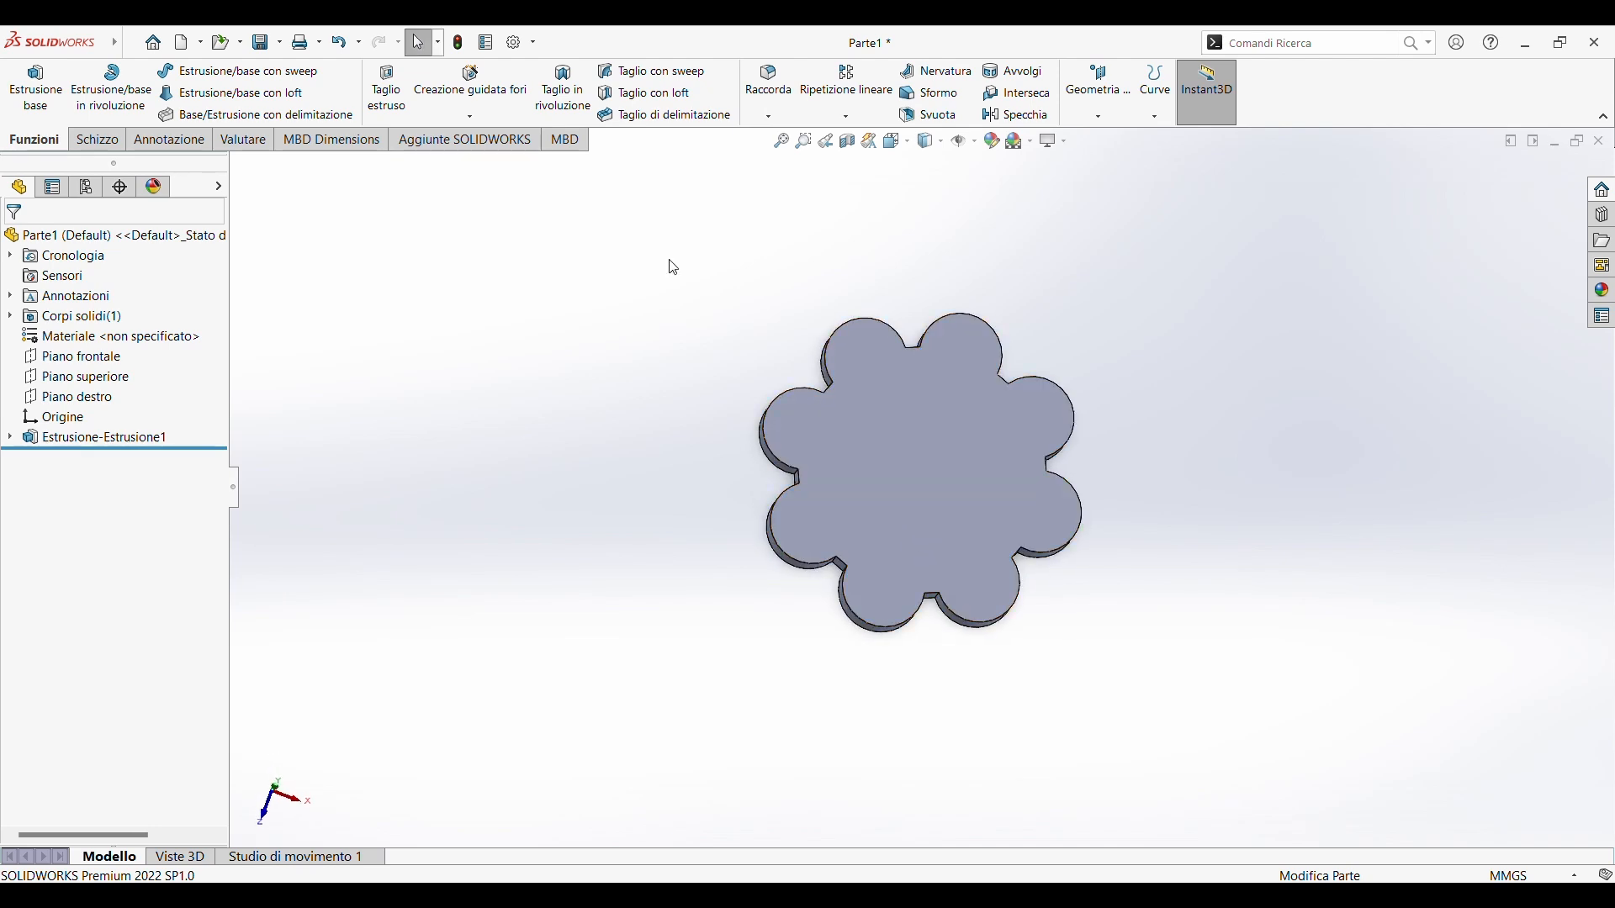
{"action": "left_click", "coordinate": [940, 518]}
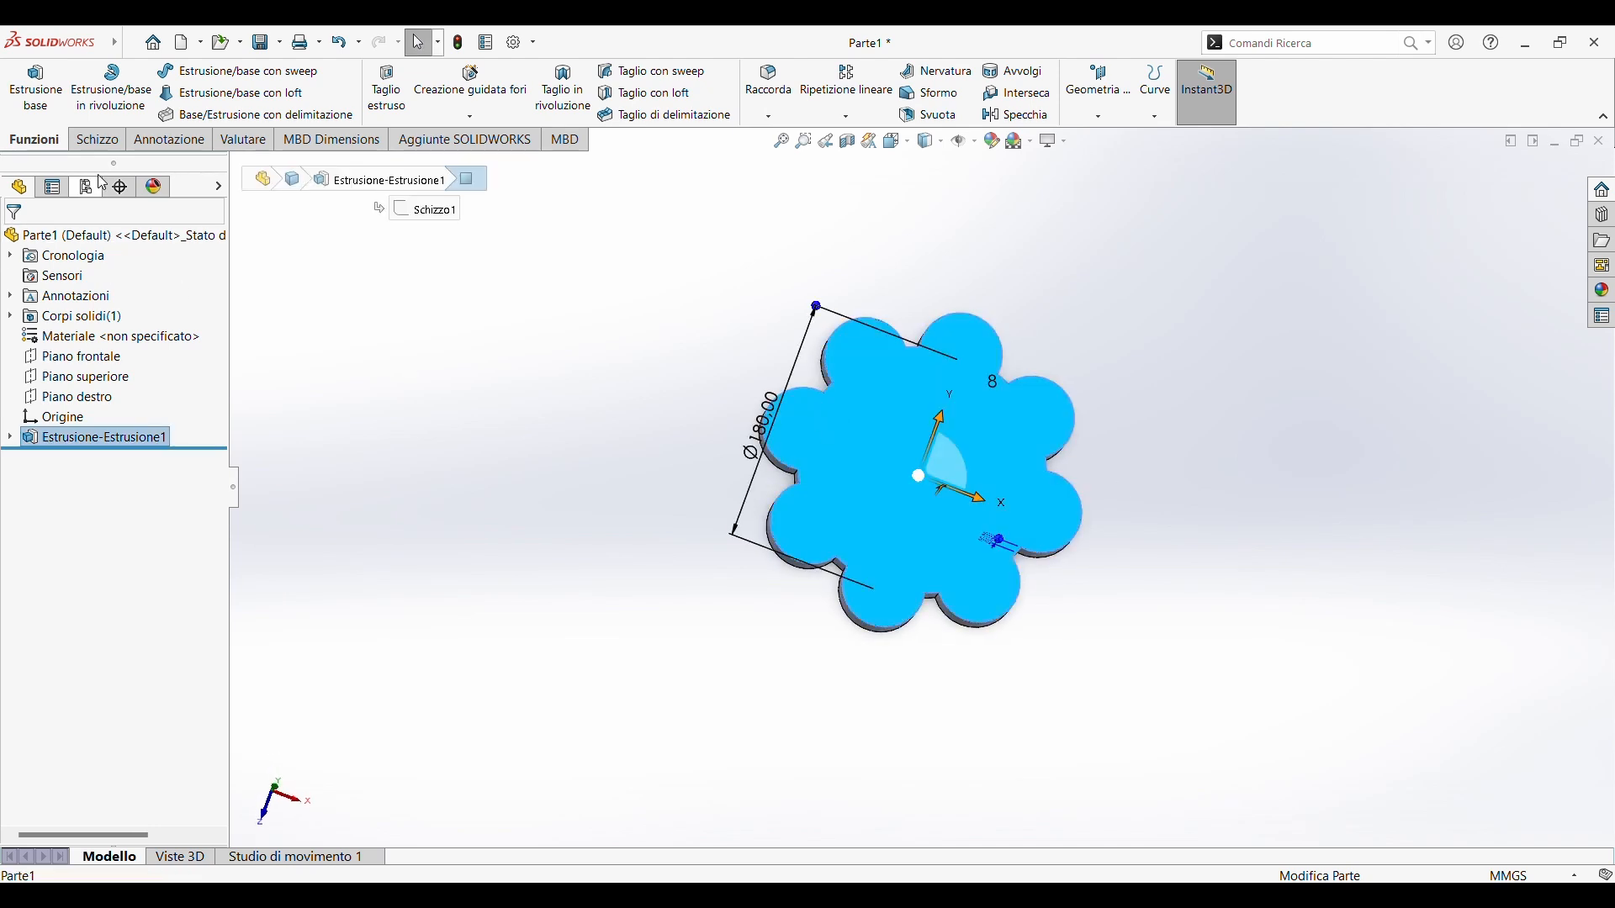
{"action": "left_click", "coordinate": [97, 140]}
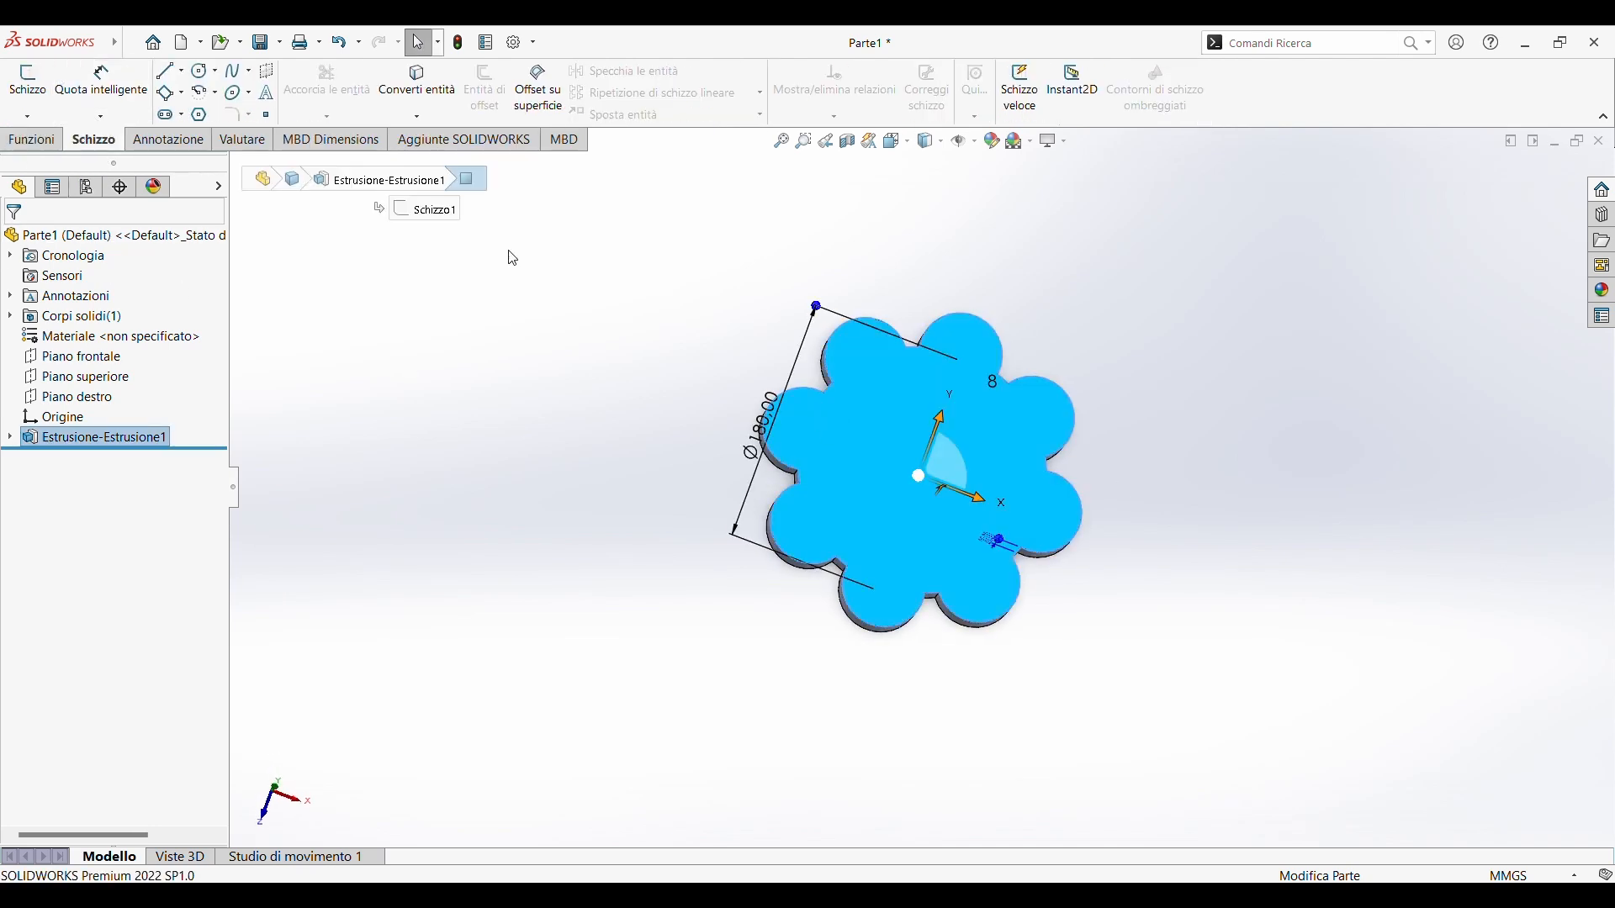
{"action": "left_click", "coordinate": [963, 143]}
{"action": "middle_click_drag", "start_coordinate": [968, 408], "coordinate": [917, 420]}
{"action": "left_click", "coordinate": [896, 403]}
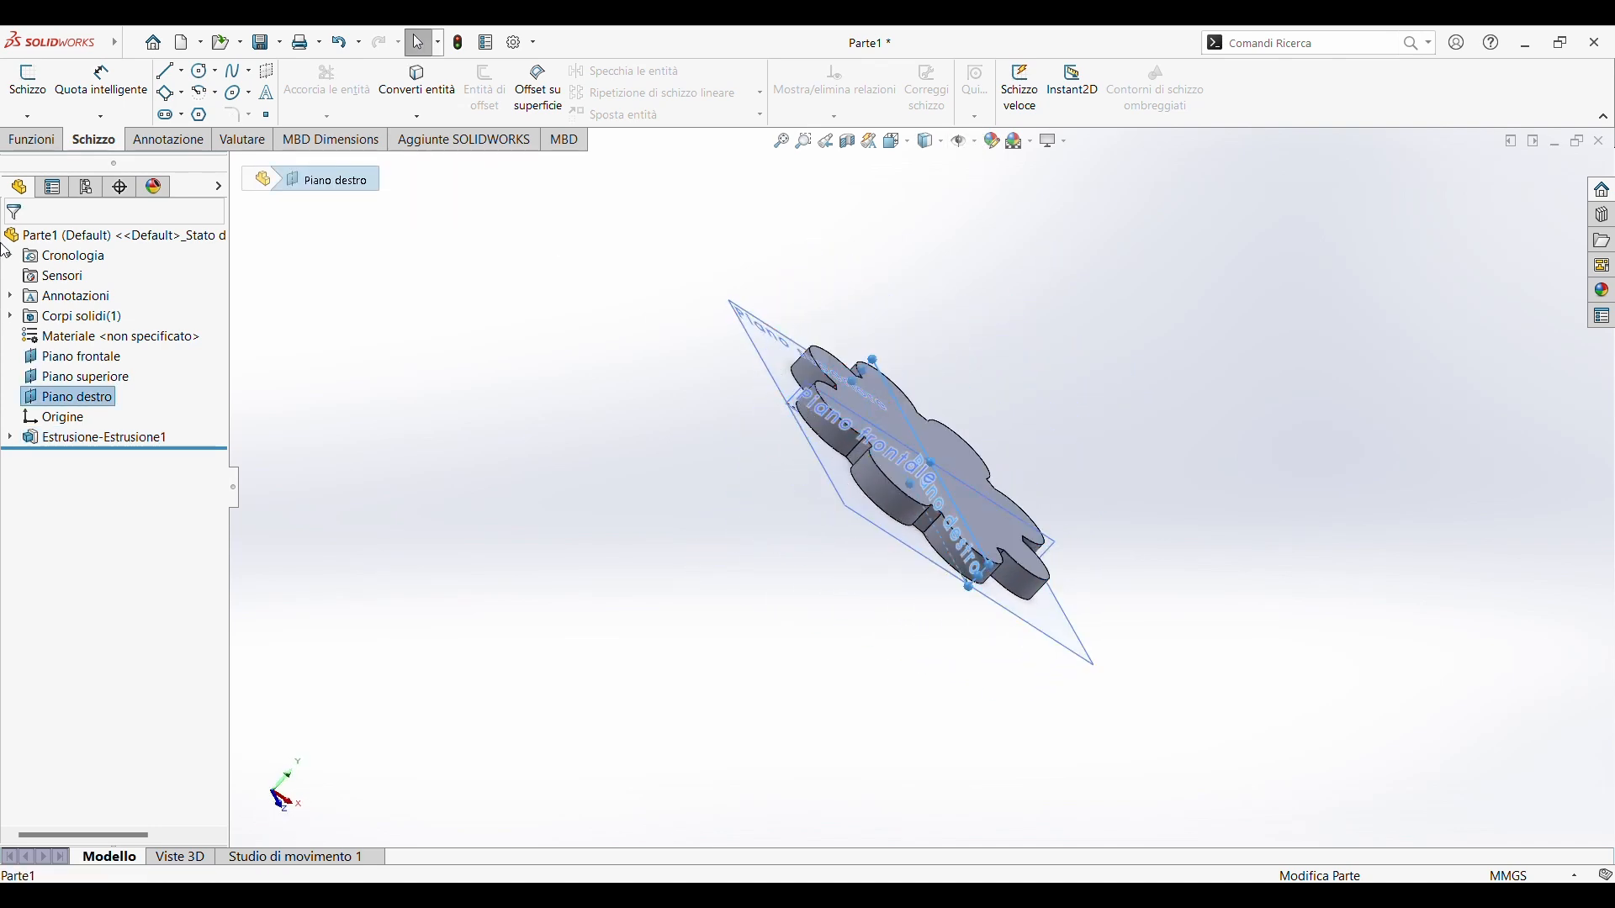
{"action": "left_click", "coordinate": [28, 82]}
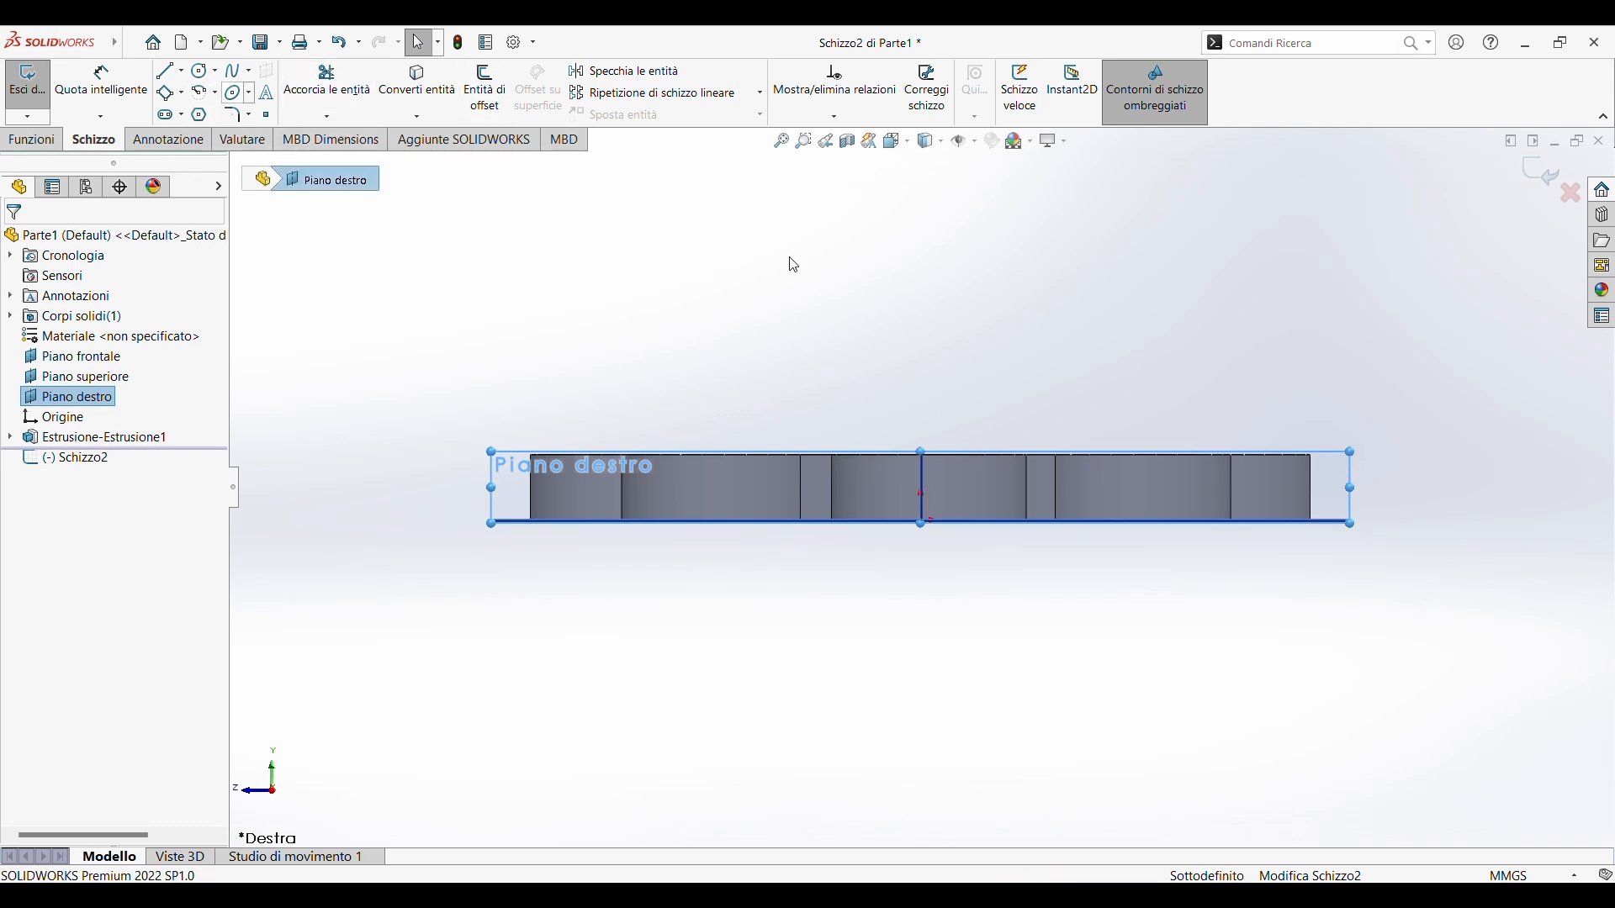
Draw a quarter-circle centerpoint arc of about 92 mm radius, centred on the plate's upper face and ending vertically above that centre
{"action": "left_click", "coordinate": [205, 91]}
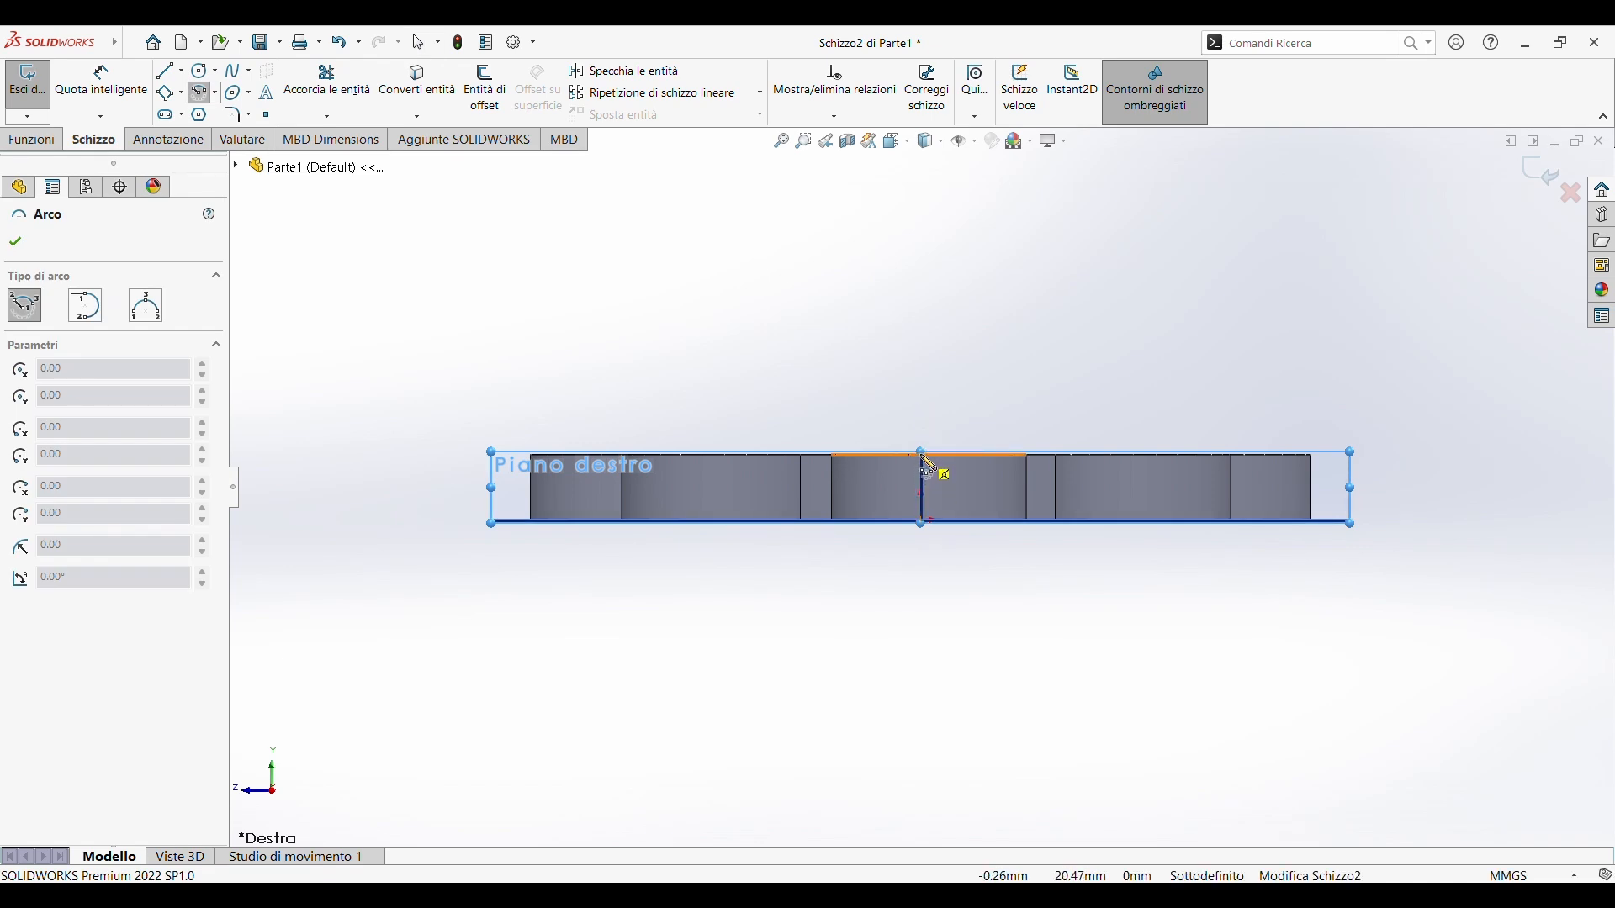
{"action": "left_click", "coordinate": [924, 455]}
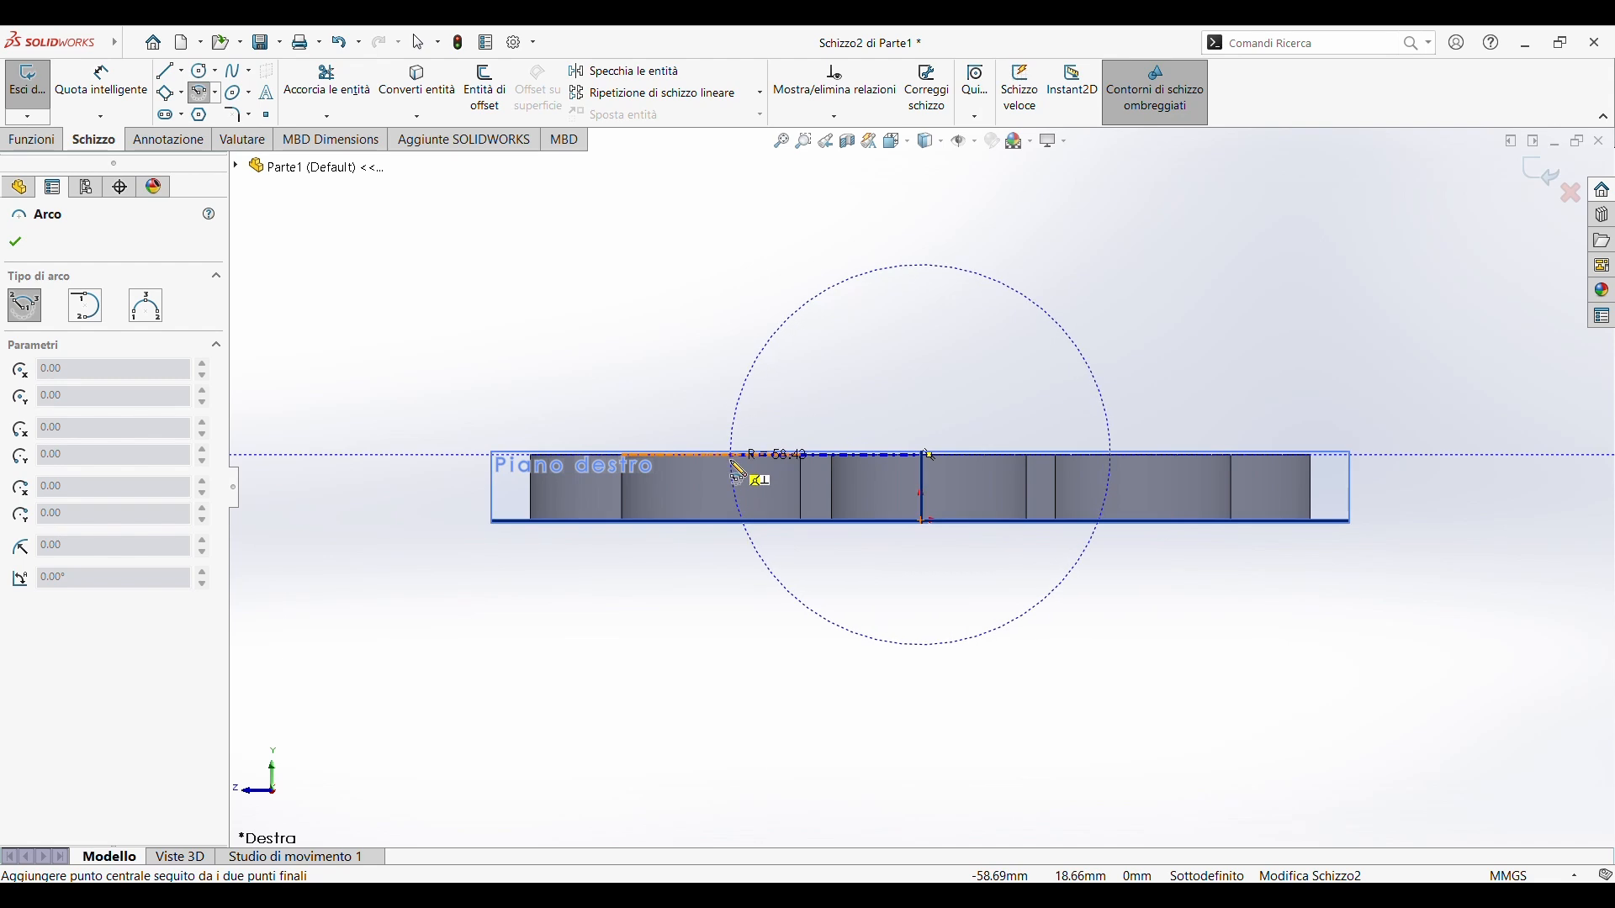
{"action": "left_click", "coordinate": [624, 457]}
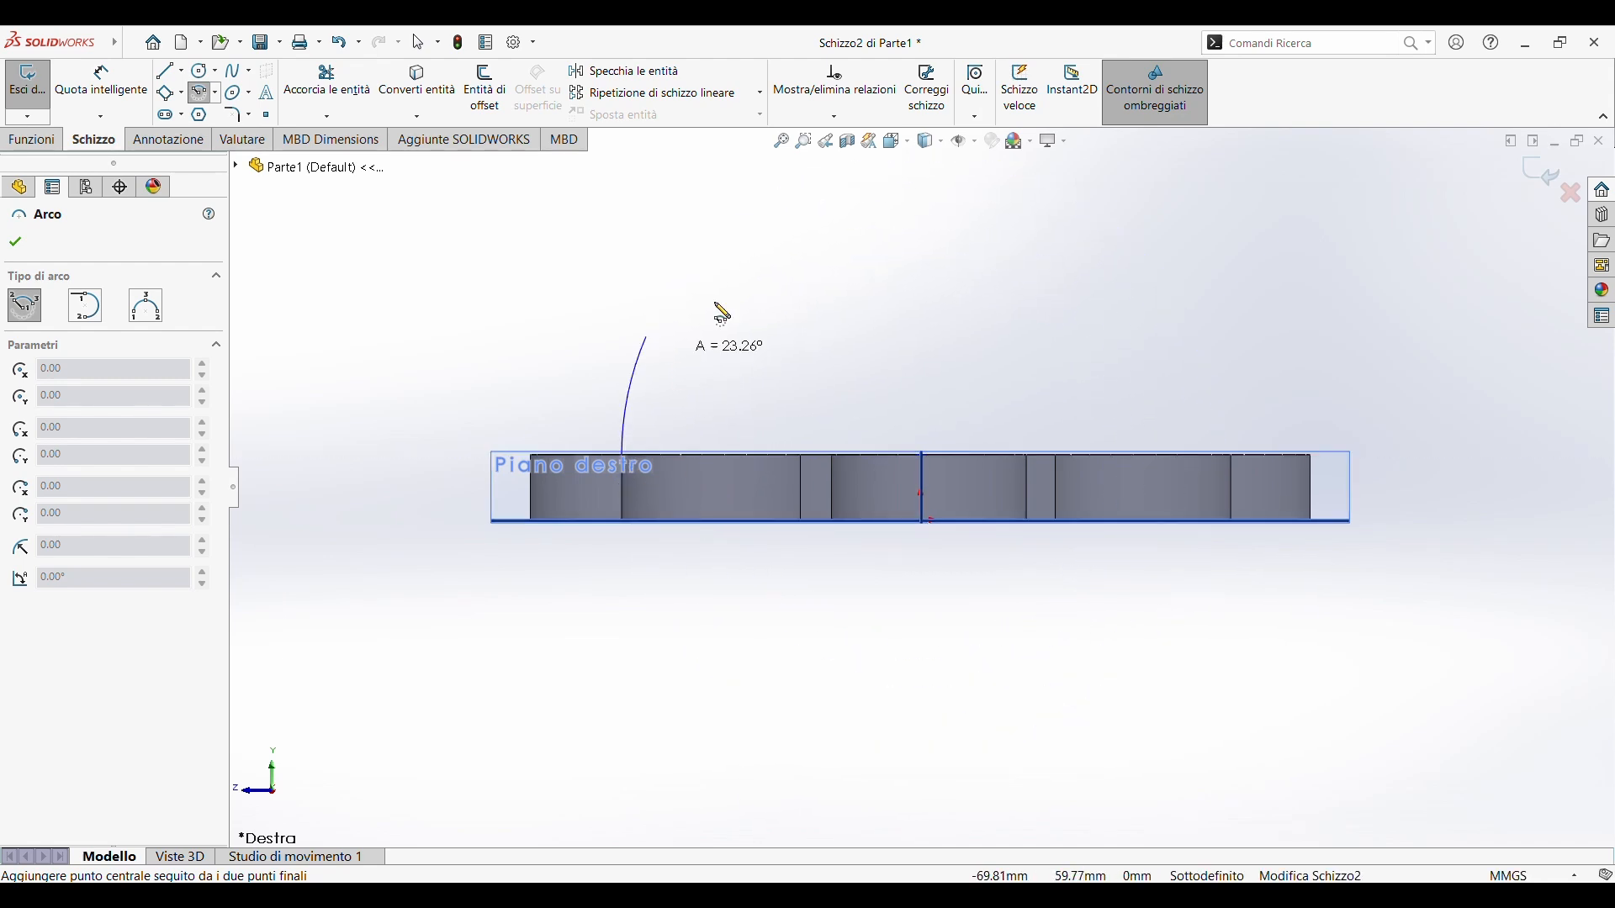
{"action": "left_click", "coordinate": [922, 160]}
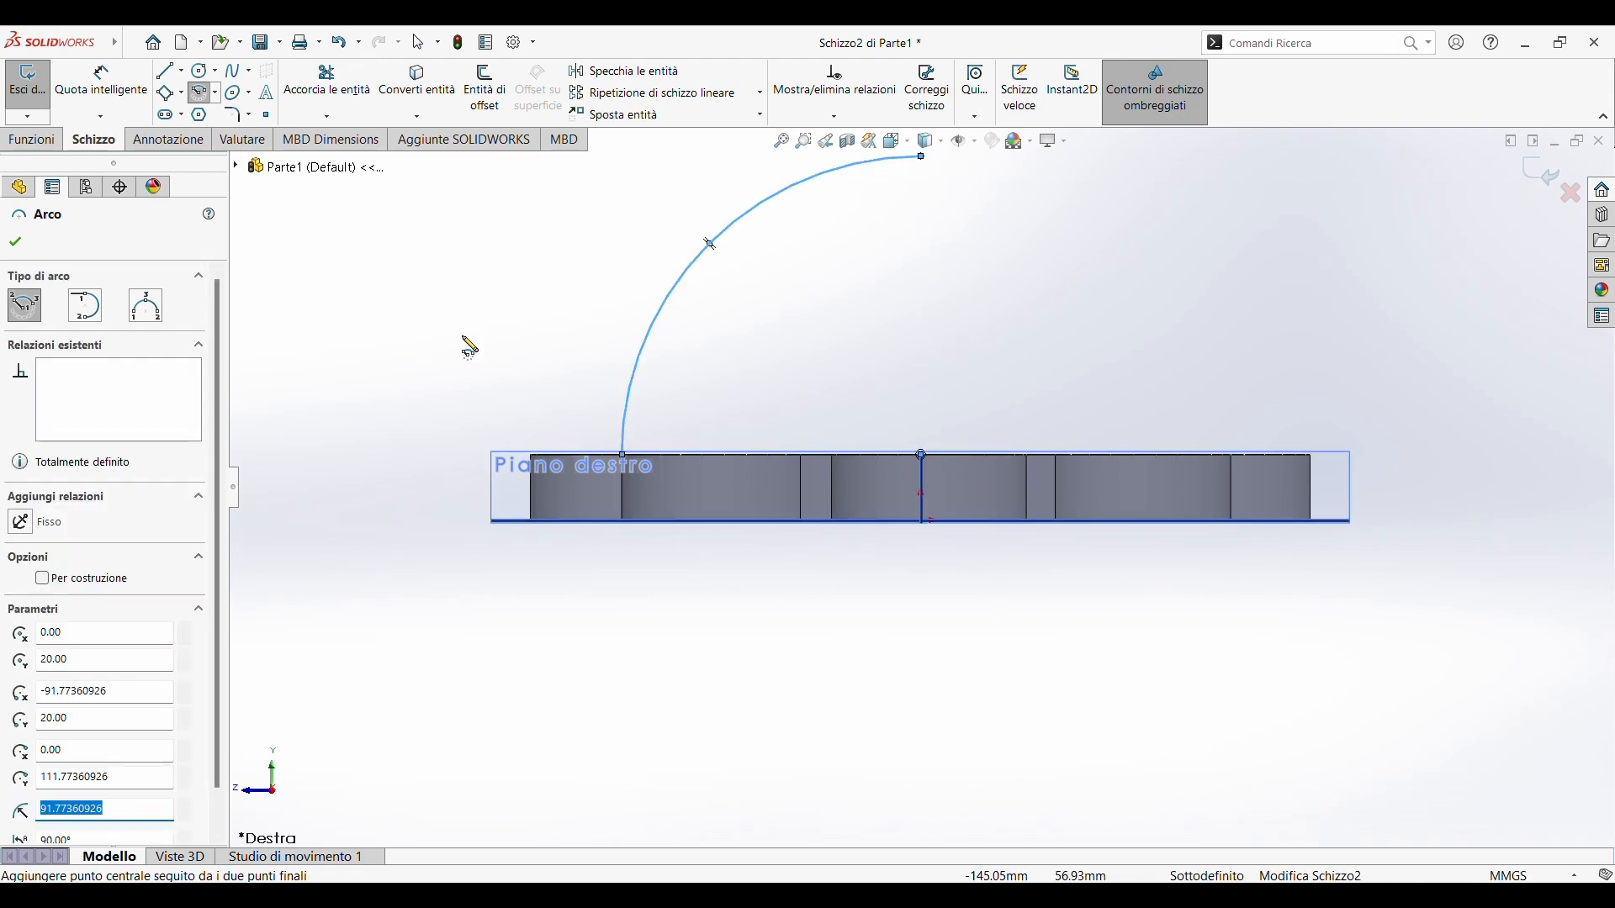
Draw a vertical construction centerline through the arc's centre, extending above the arc's upper endpoint and below the plate
{"action": "scroll", "coordinate": [875, 560], "scroll_direction": "up", "scroll_amount": 3}
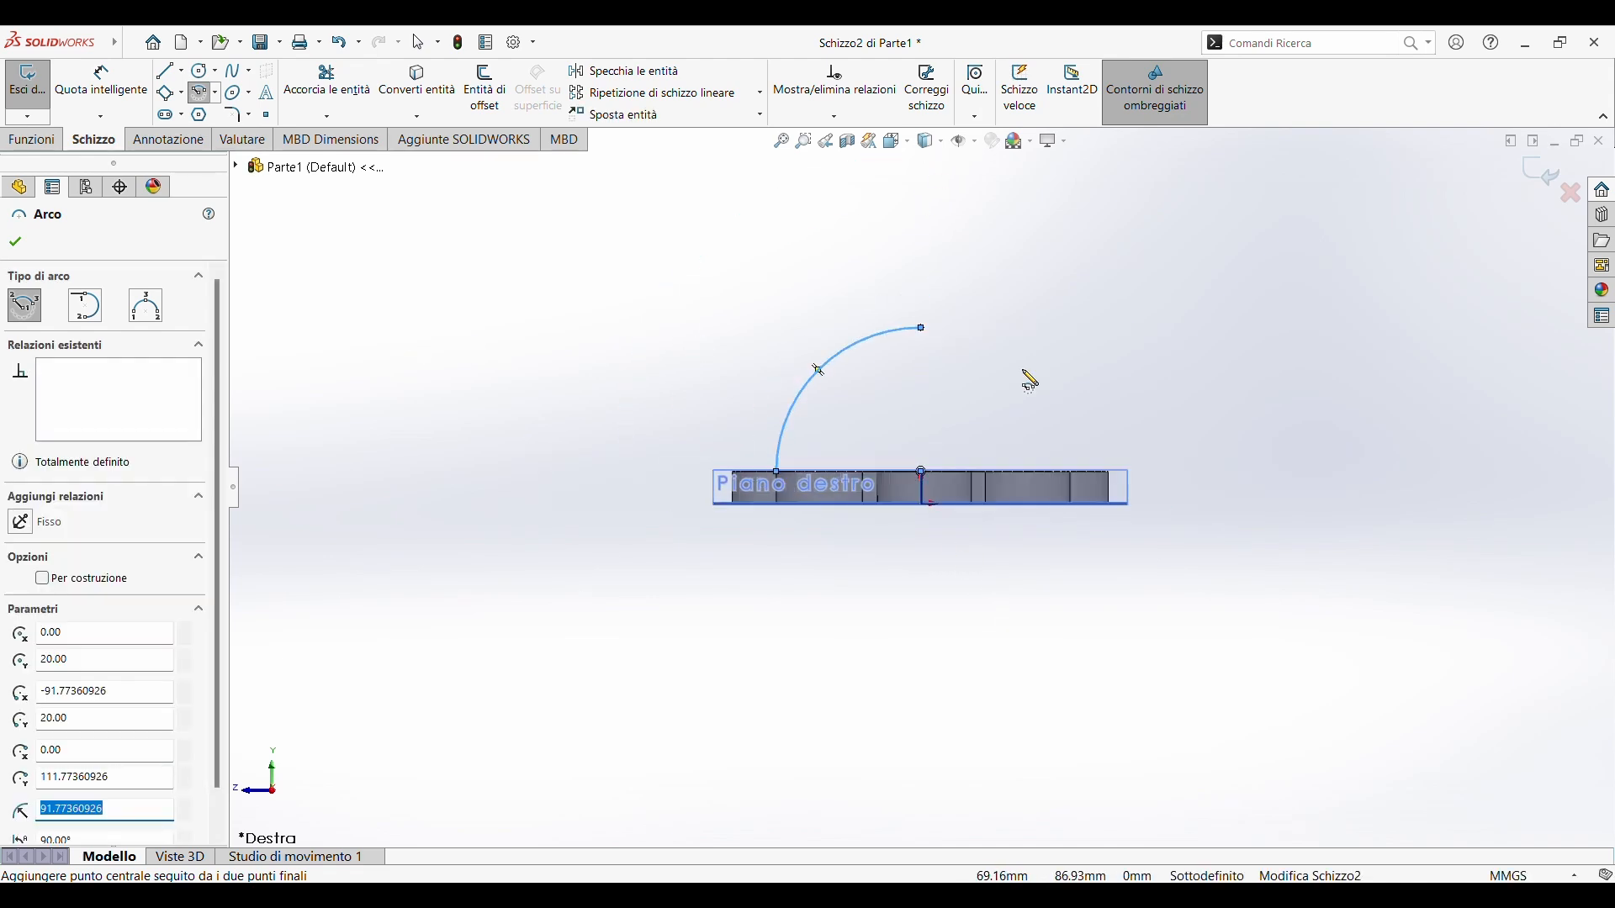
{"action": "left_click", "coordinate": [184, 76]}
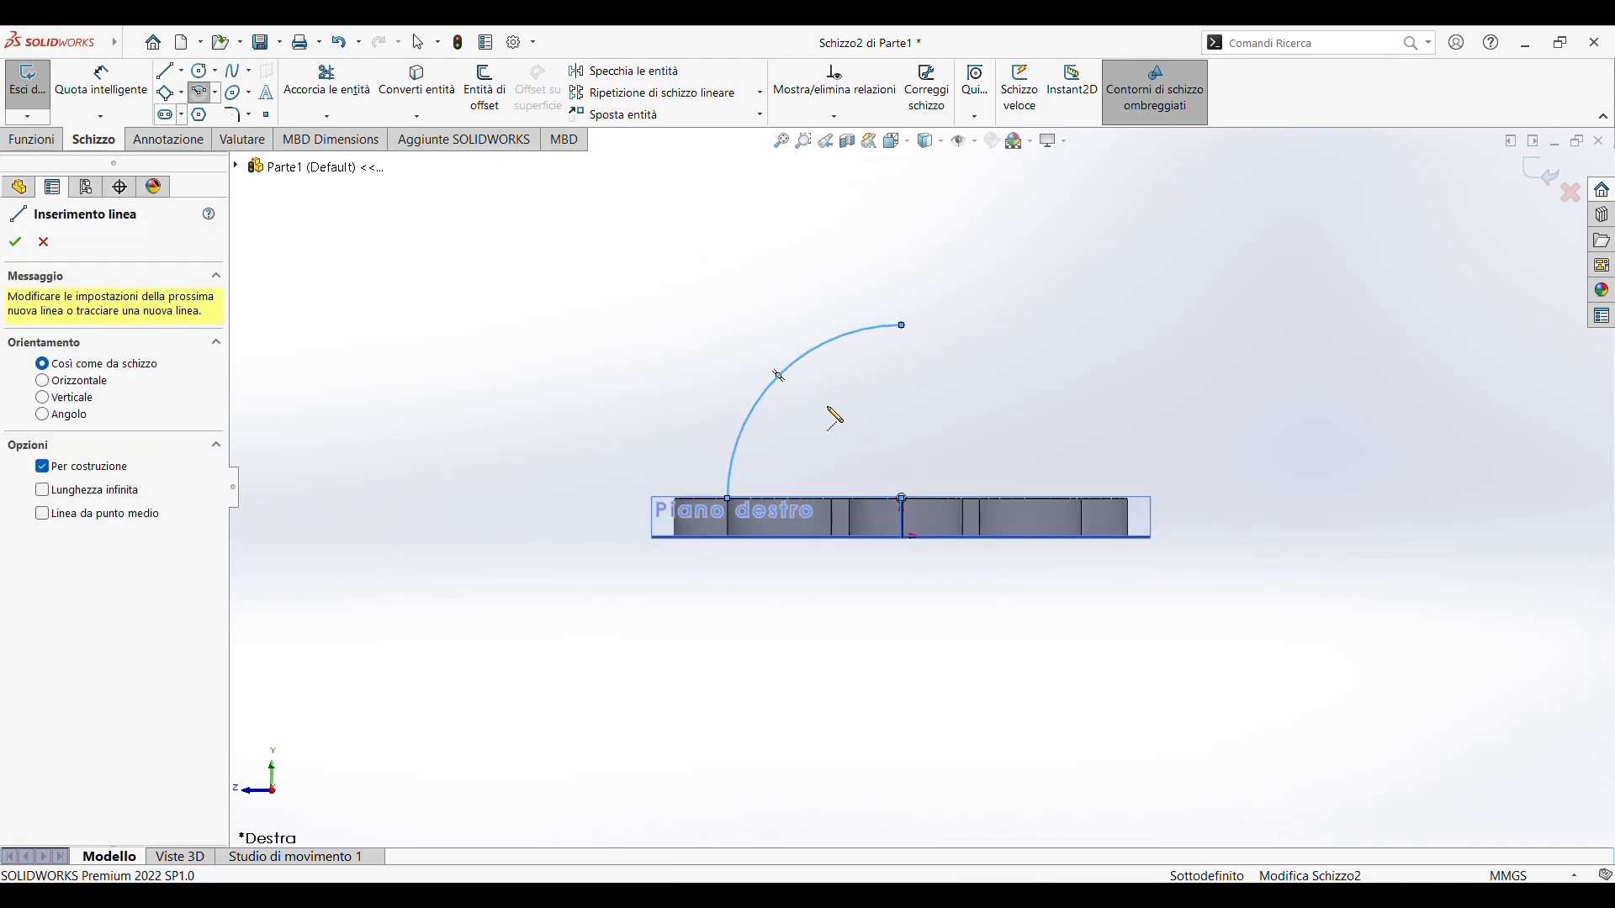
{"action": "left_click", "coordinate": [903, 279]}
{"action": "left_click", "coordinate": [902, 586]}
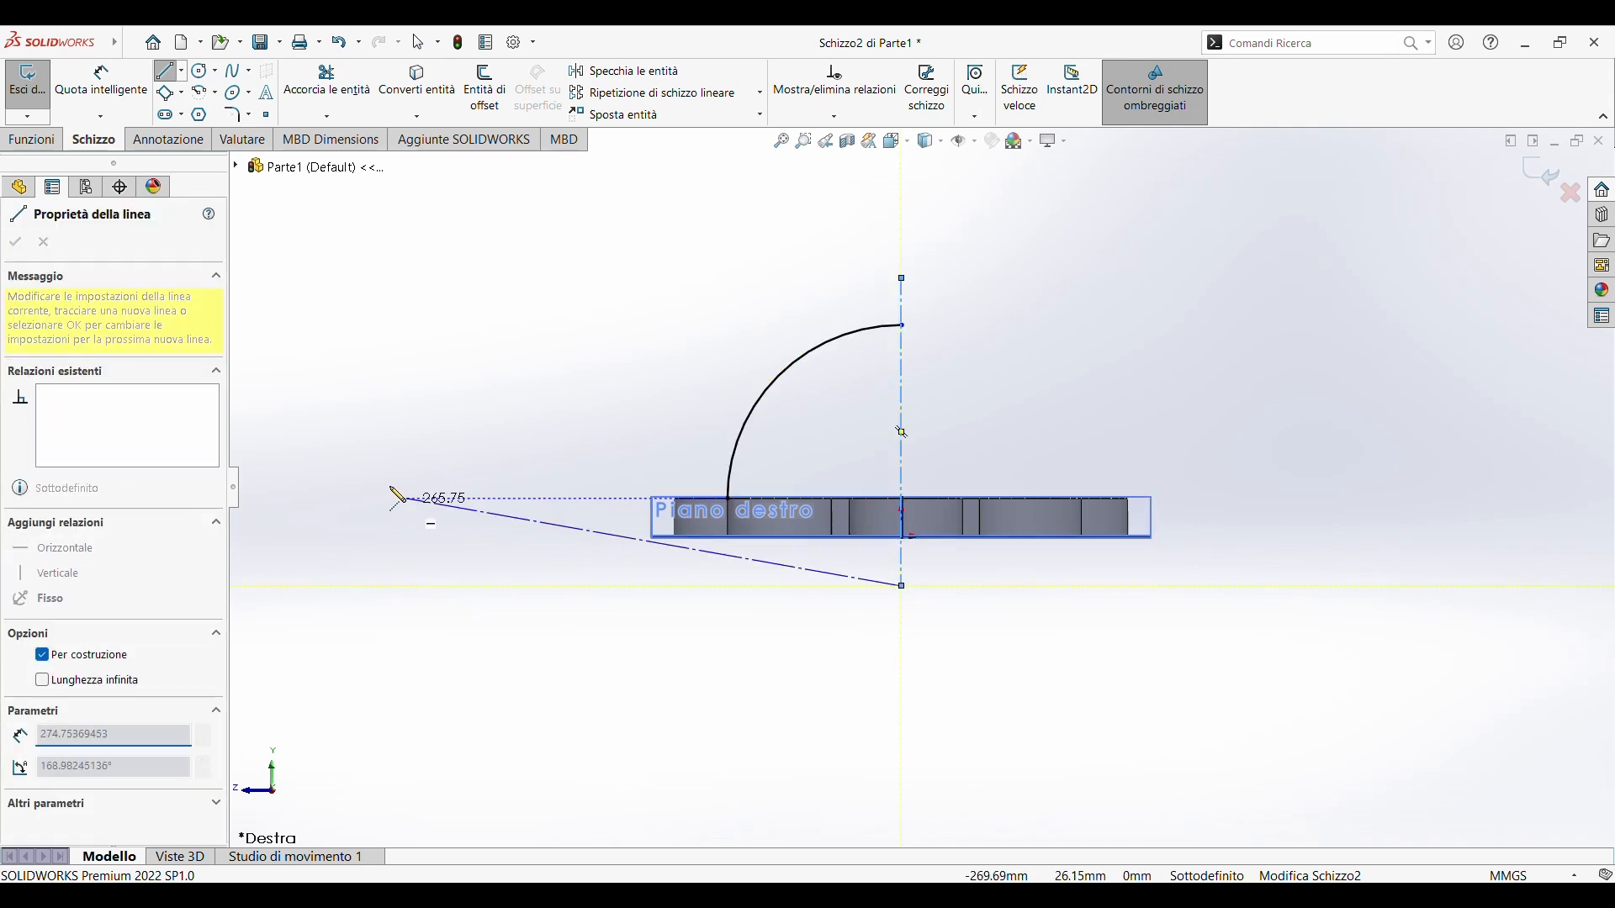
{"action": "key", "text": "Escape"}
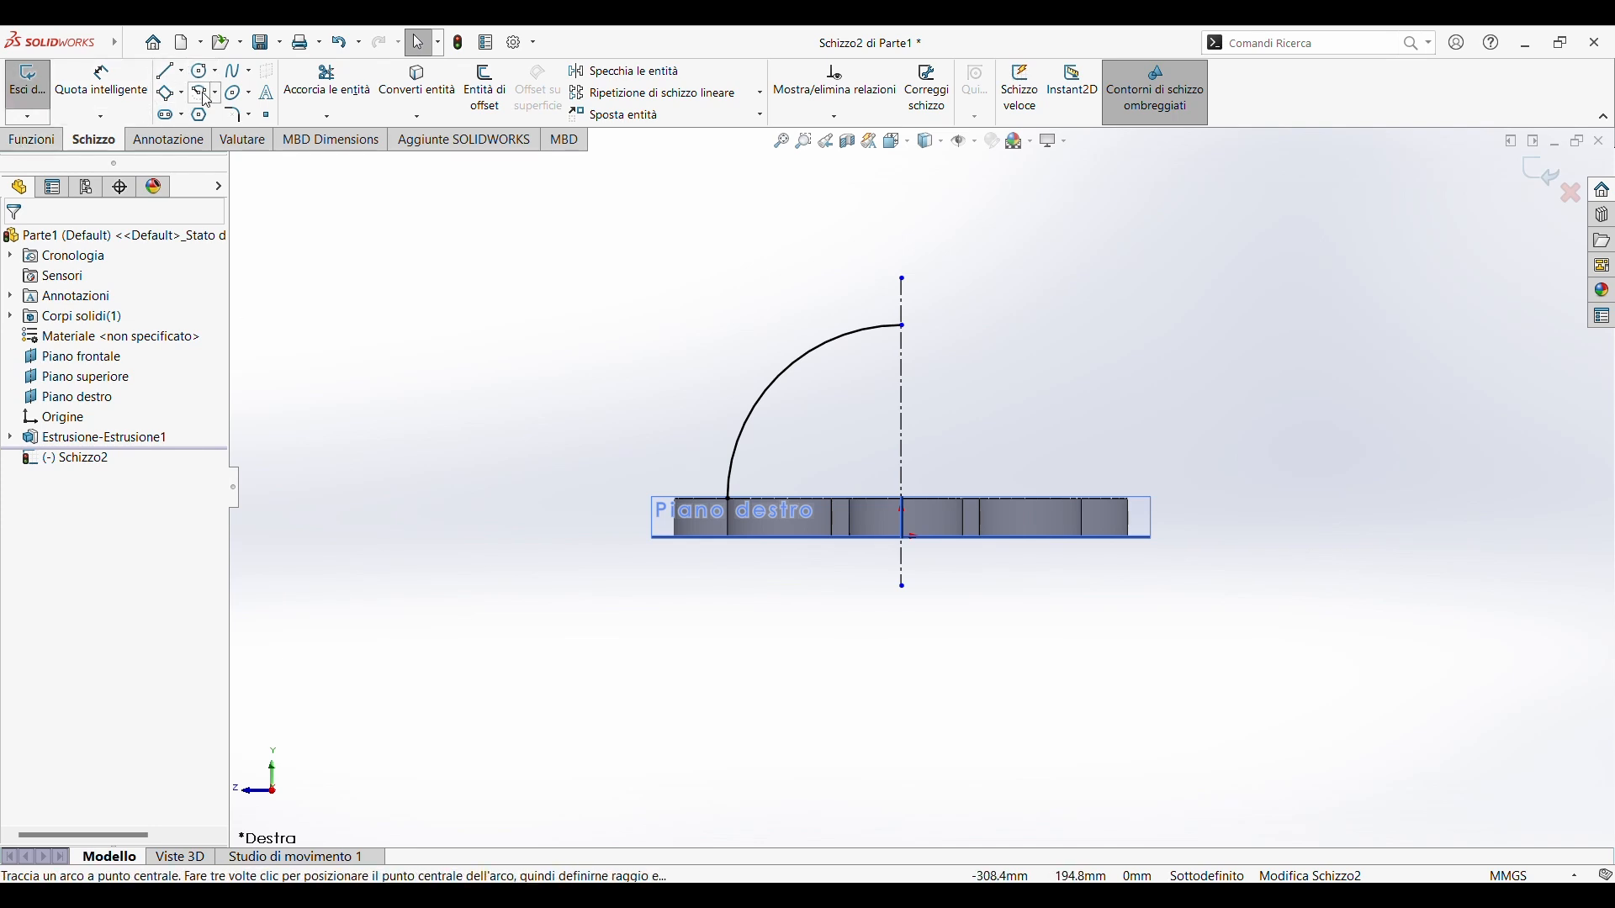
{"action": "left_click", "coordinate": [227, 116]}
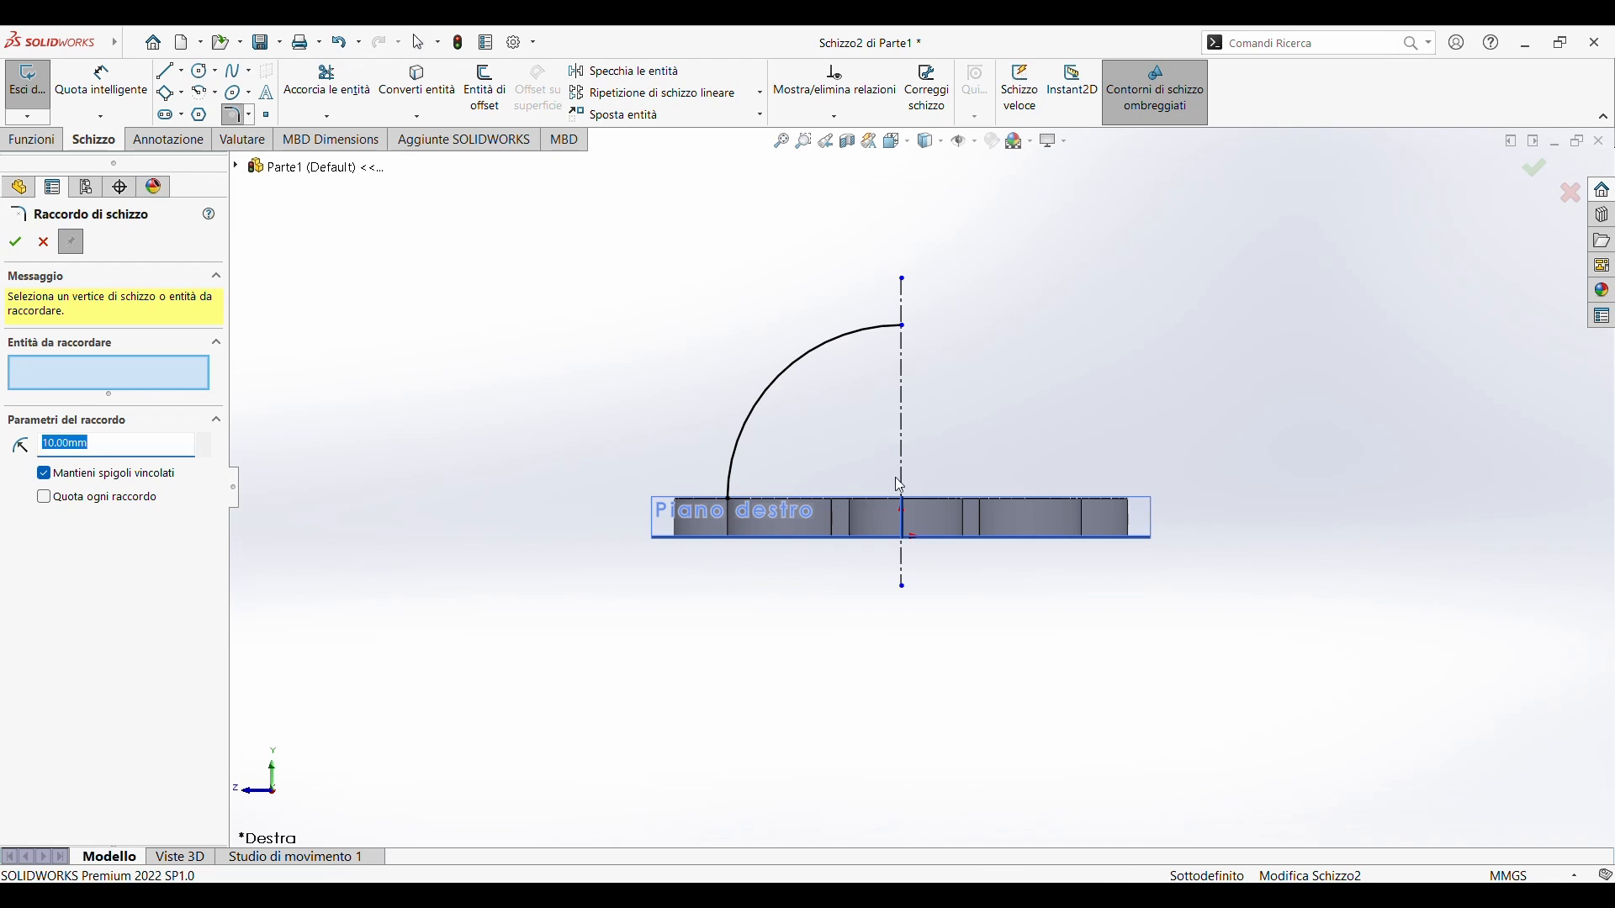
{"action": "key", "text": "Escape"}
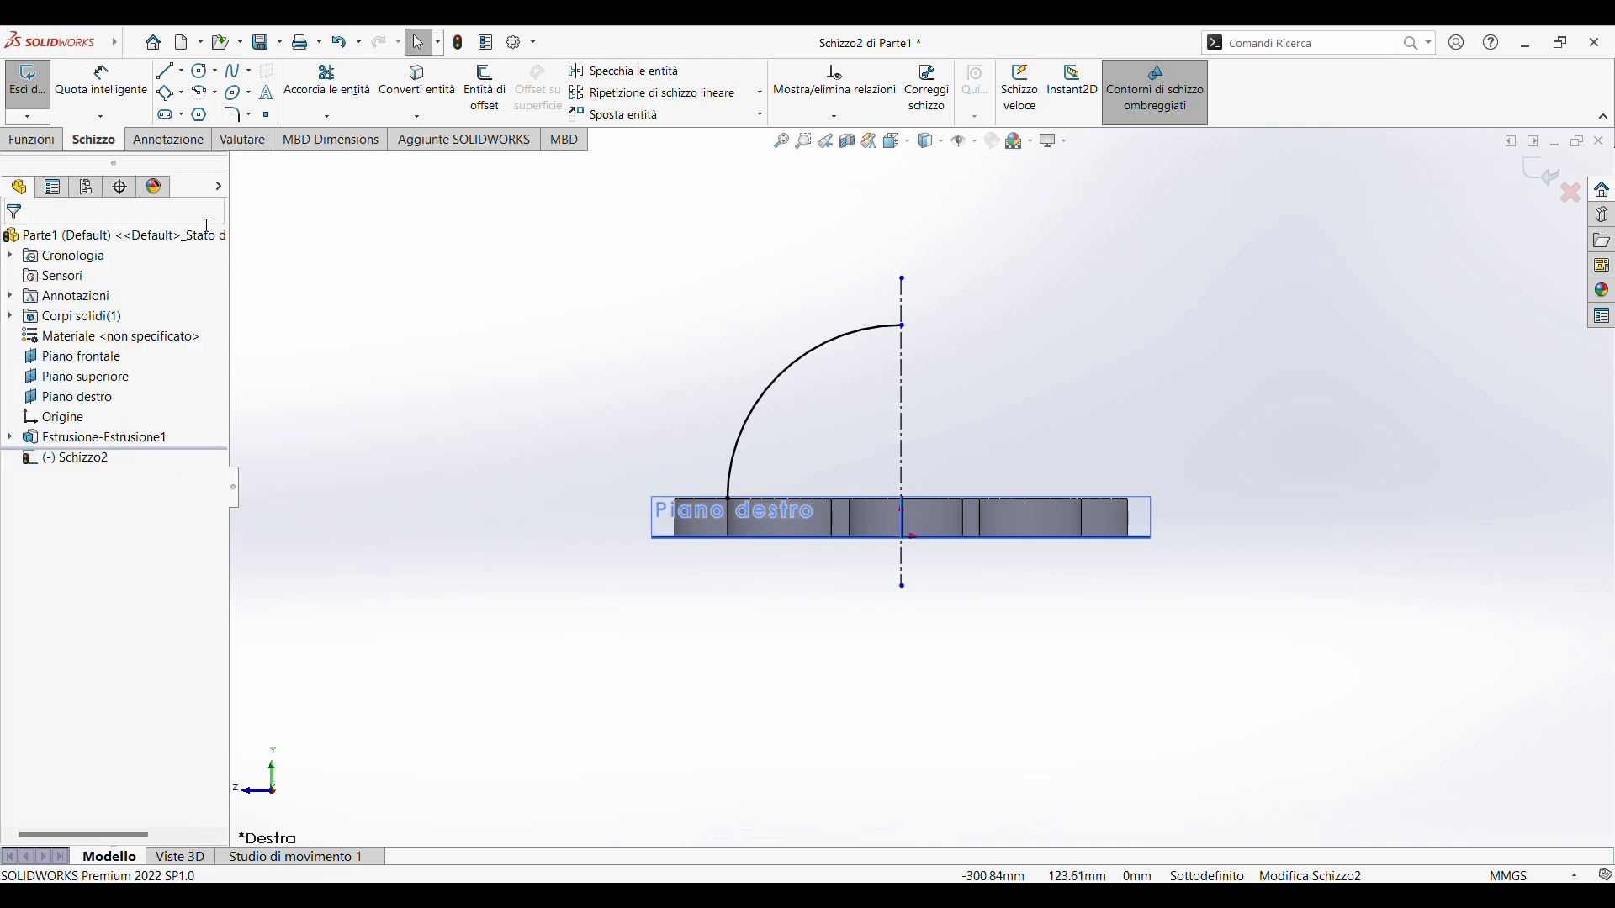
Draw a second quarter-circle centerpoint arc of about 80 mm radius inside the first, concentric with it and ending on the vertical centerline
{"action": "left_click", "coordinate": [202, 93]}
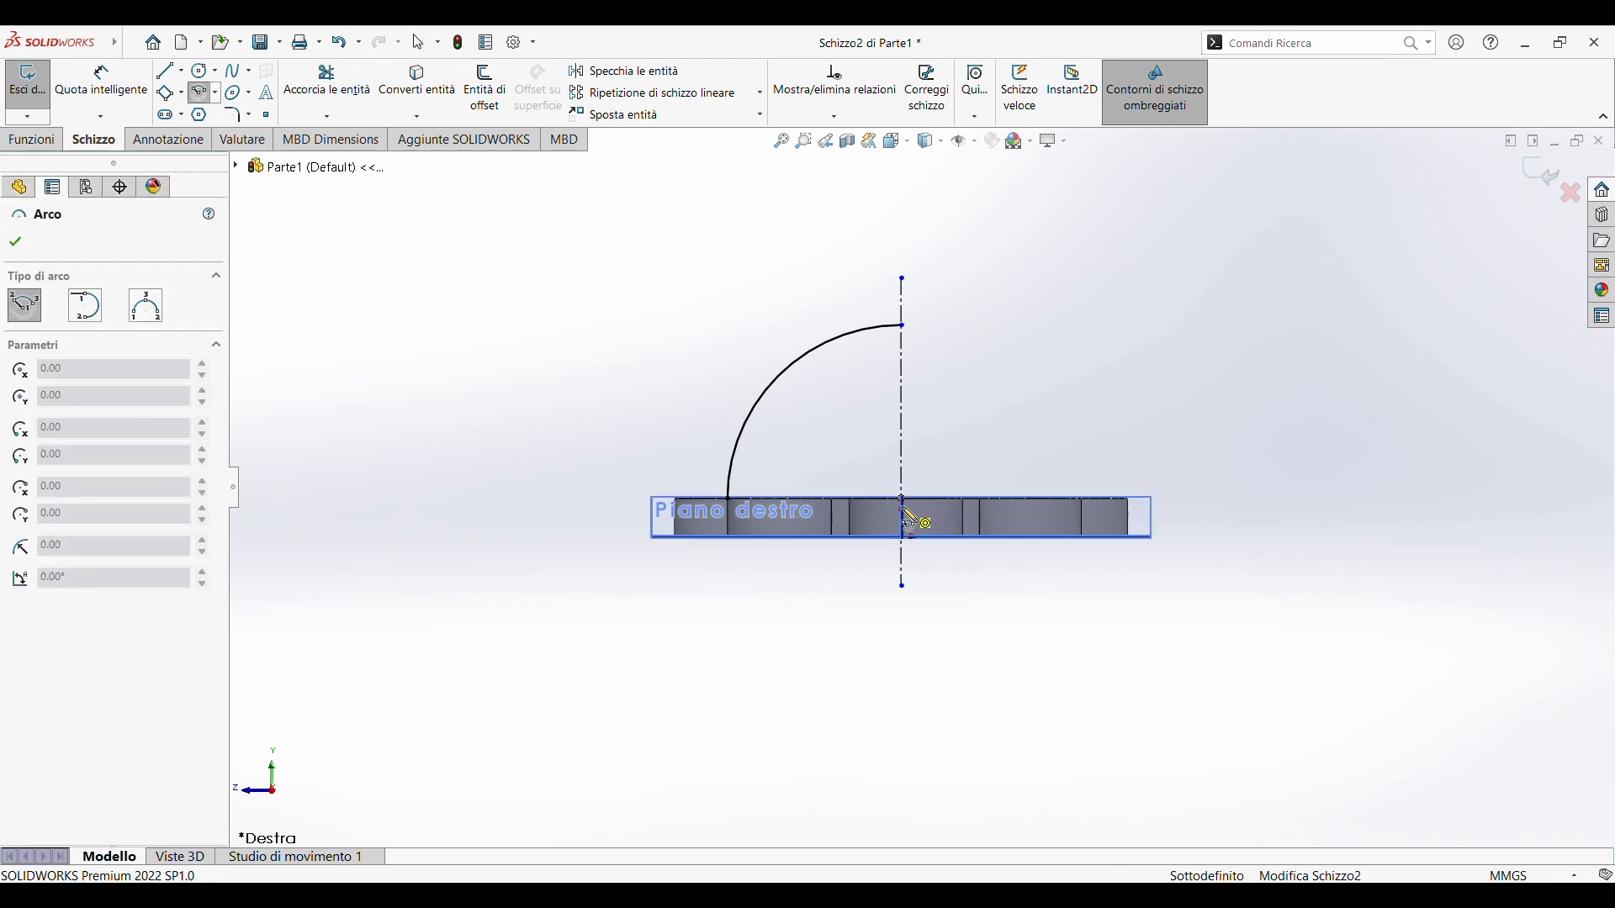
{"action": "scroll", "coordinate": [908, 514], "scroll_direction": "down", "scroll_amount": 3}
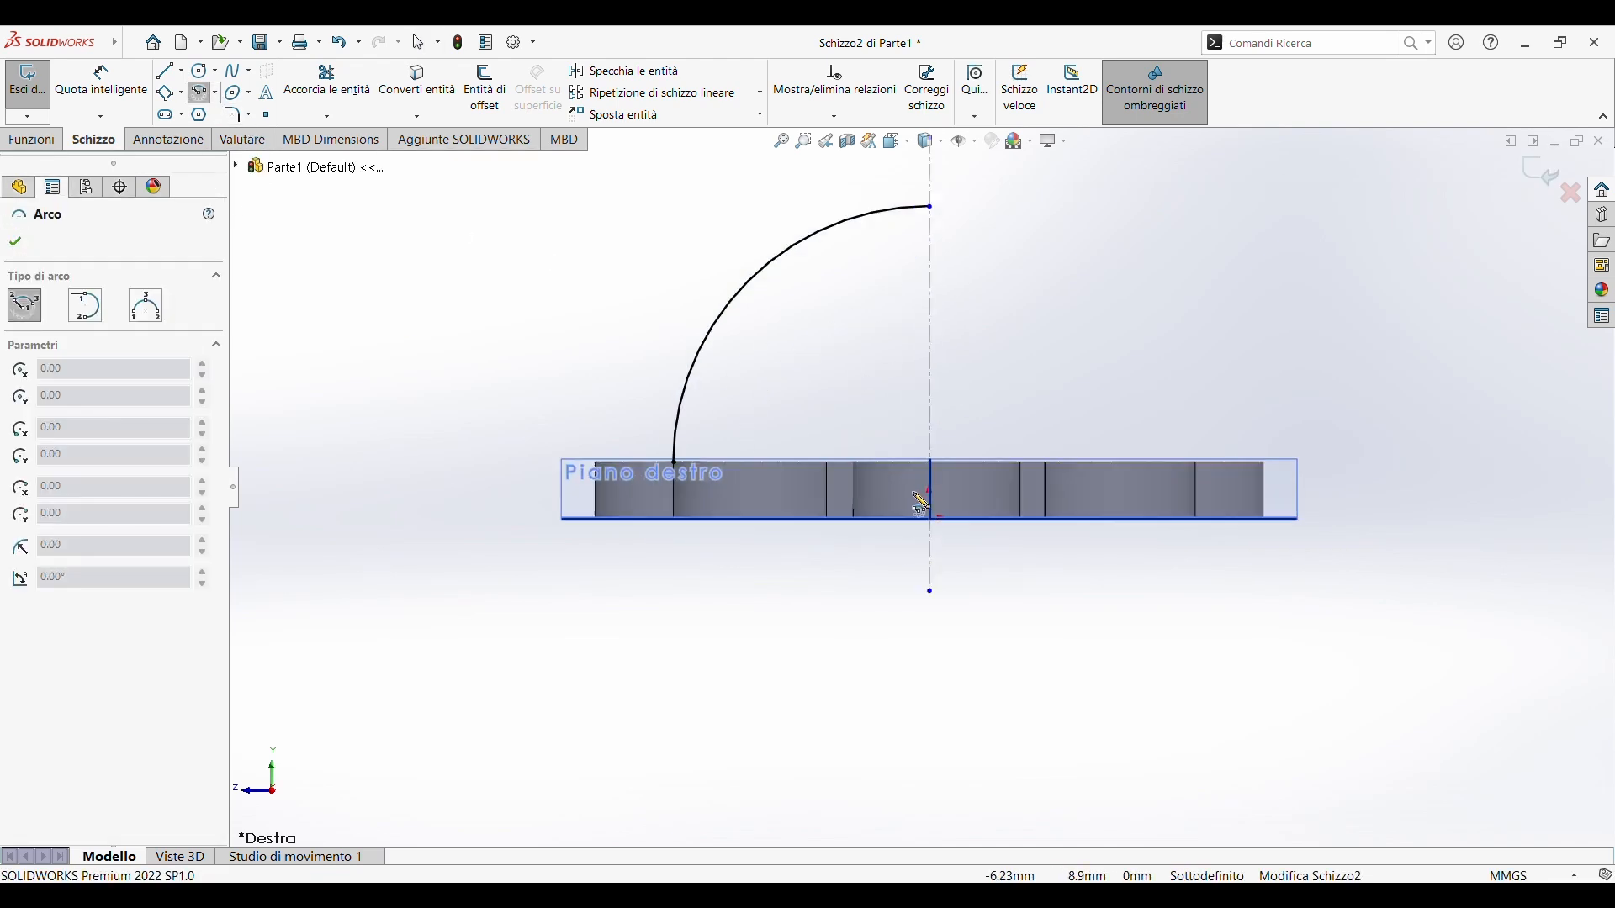
{"action": "left_click", "coordinate": [941, 457]}
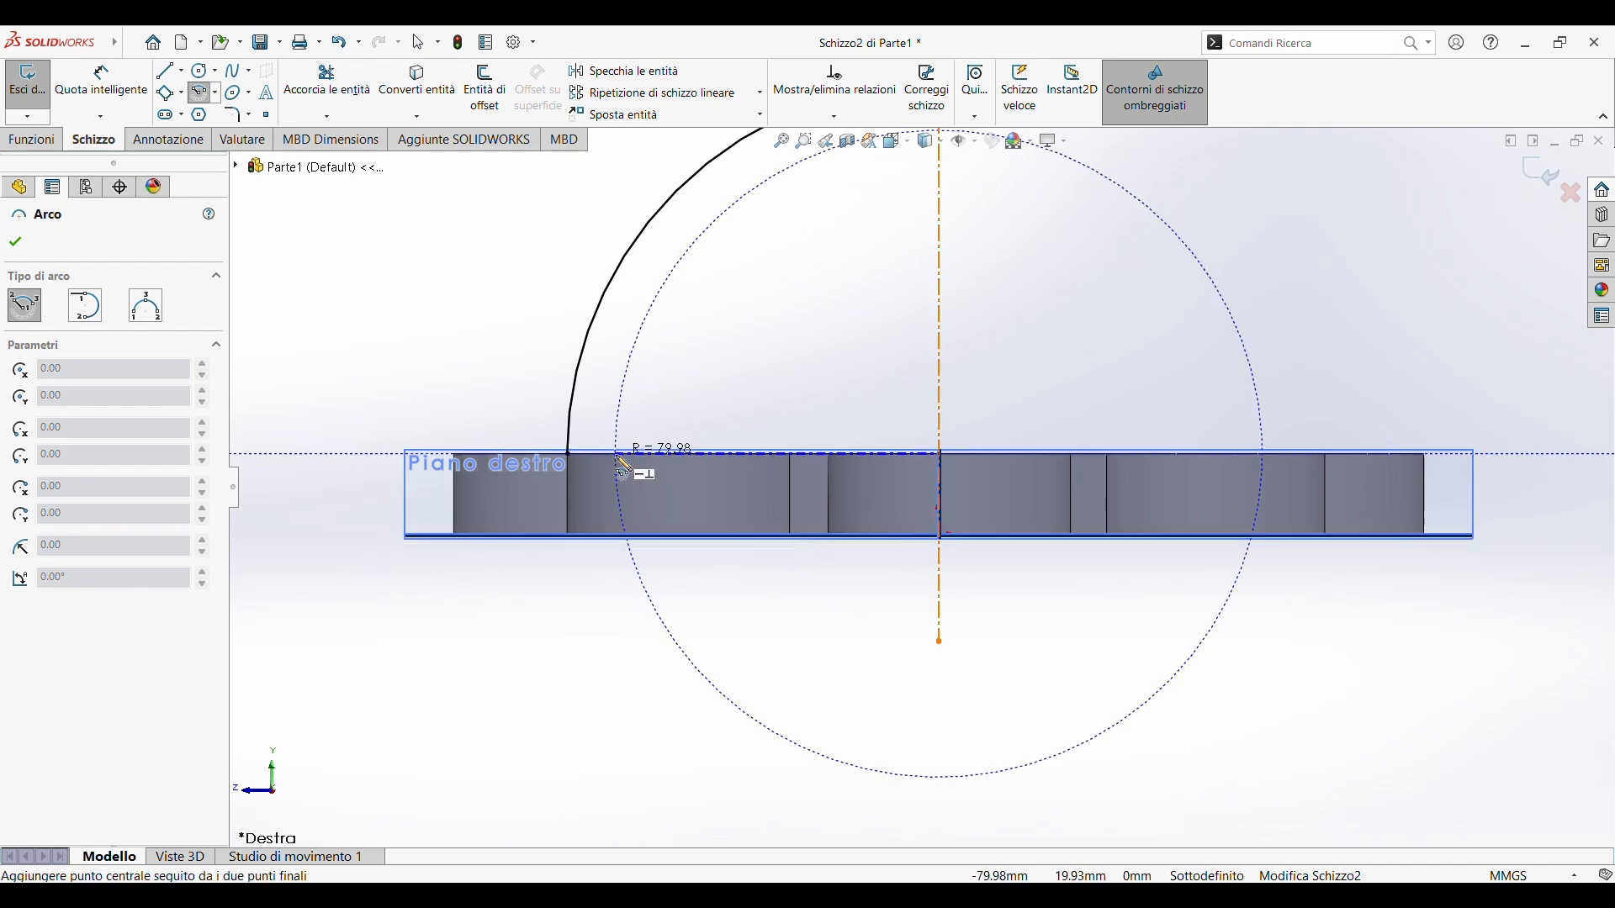
{"action": "left_click", "coordinate": [620, 459]}
{"action": "scroll", "coordinate": [919, 480], "scroll_direction": "up", "scroll_amount": 2}
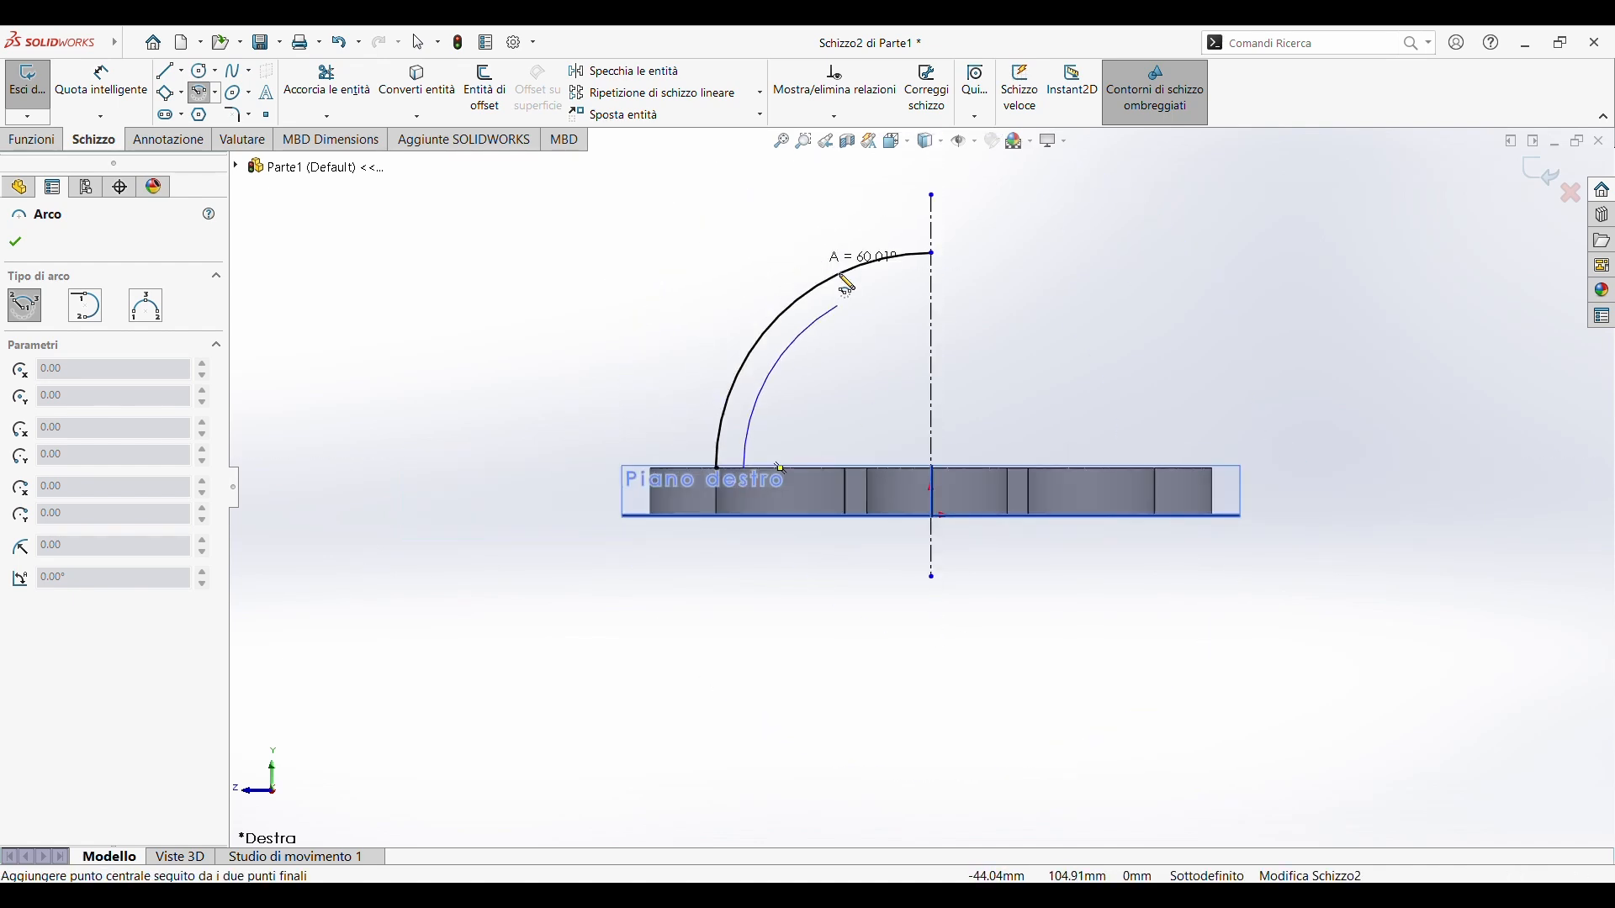
{"action": "left_click", "coordinate": [935, 284]}
{"action": "key", "text": "Escape"}
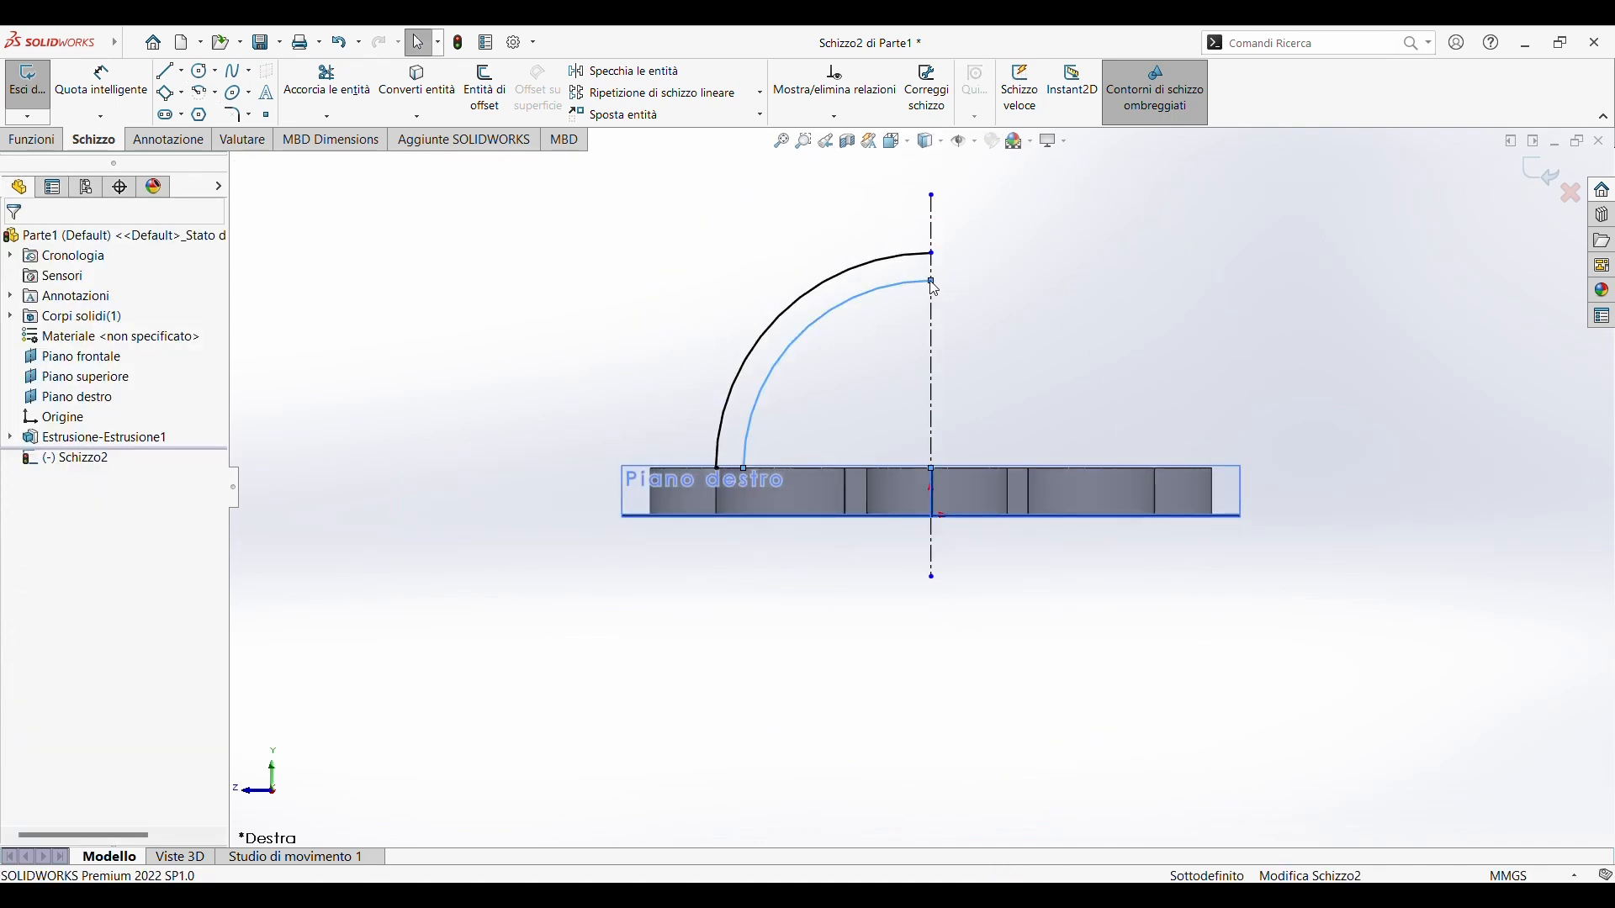
{"action": "left_click", "coordinate": [143, 84]}
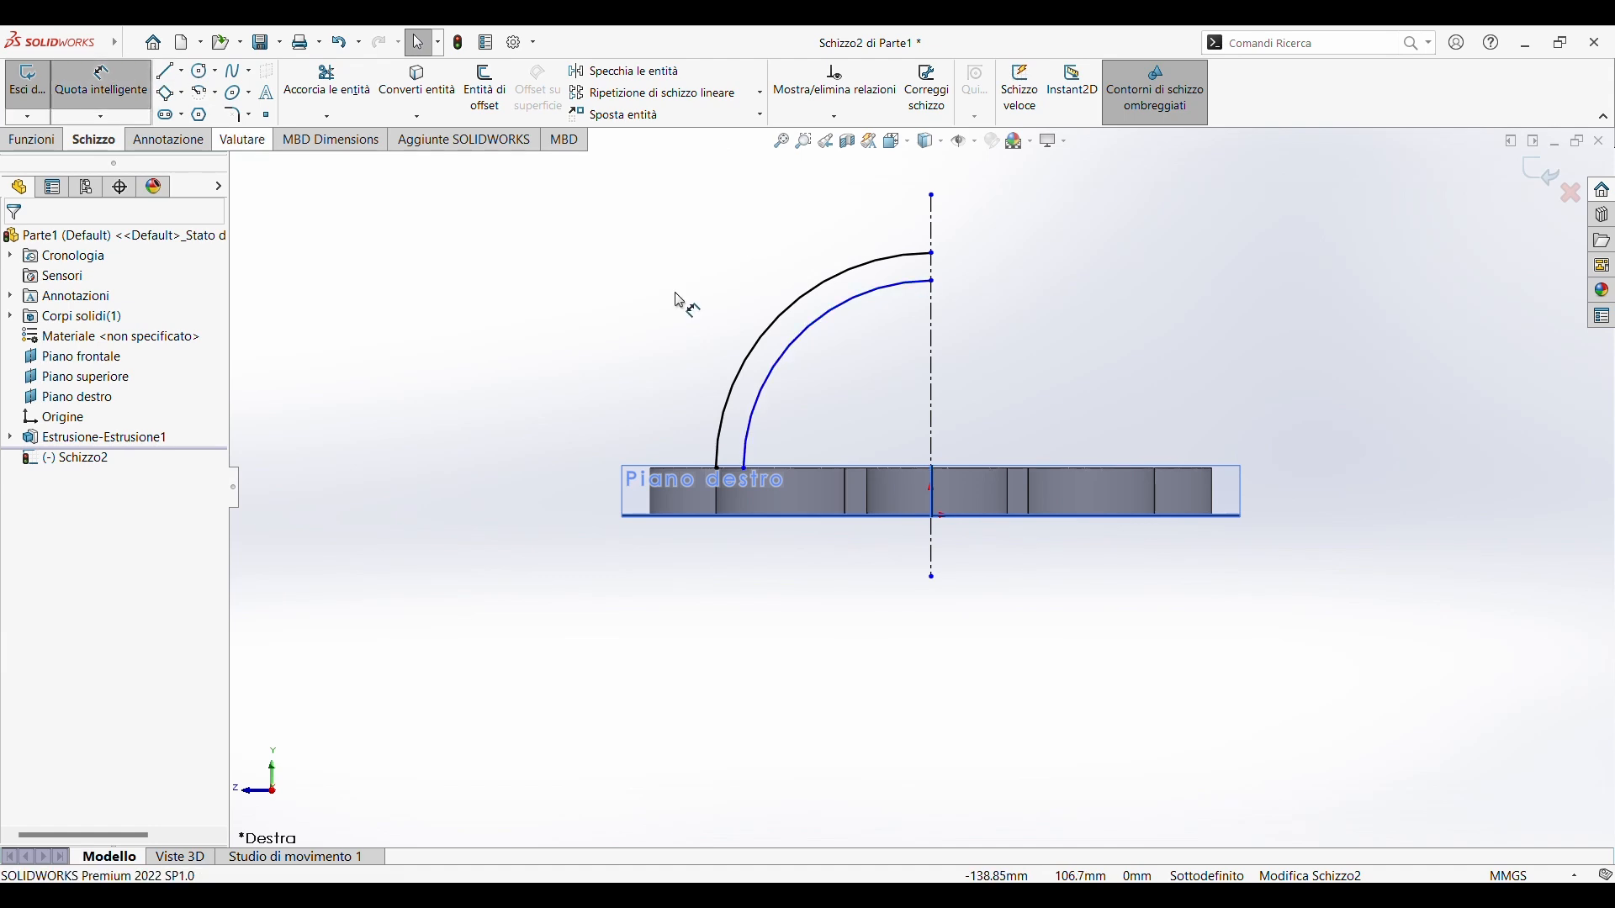
{"action": "left_click", "coordinate": [756, 340]}
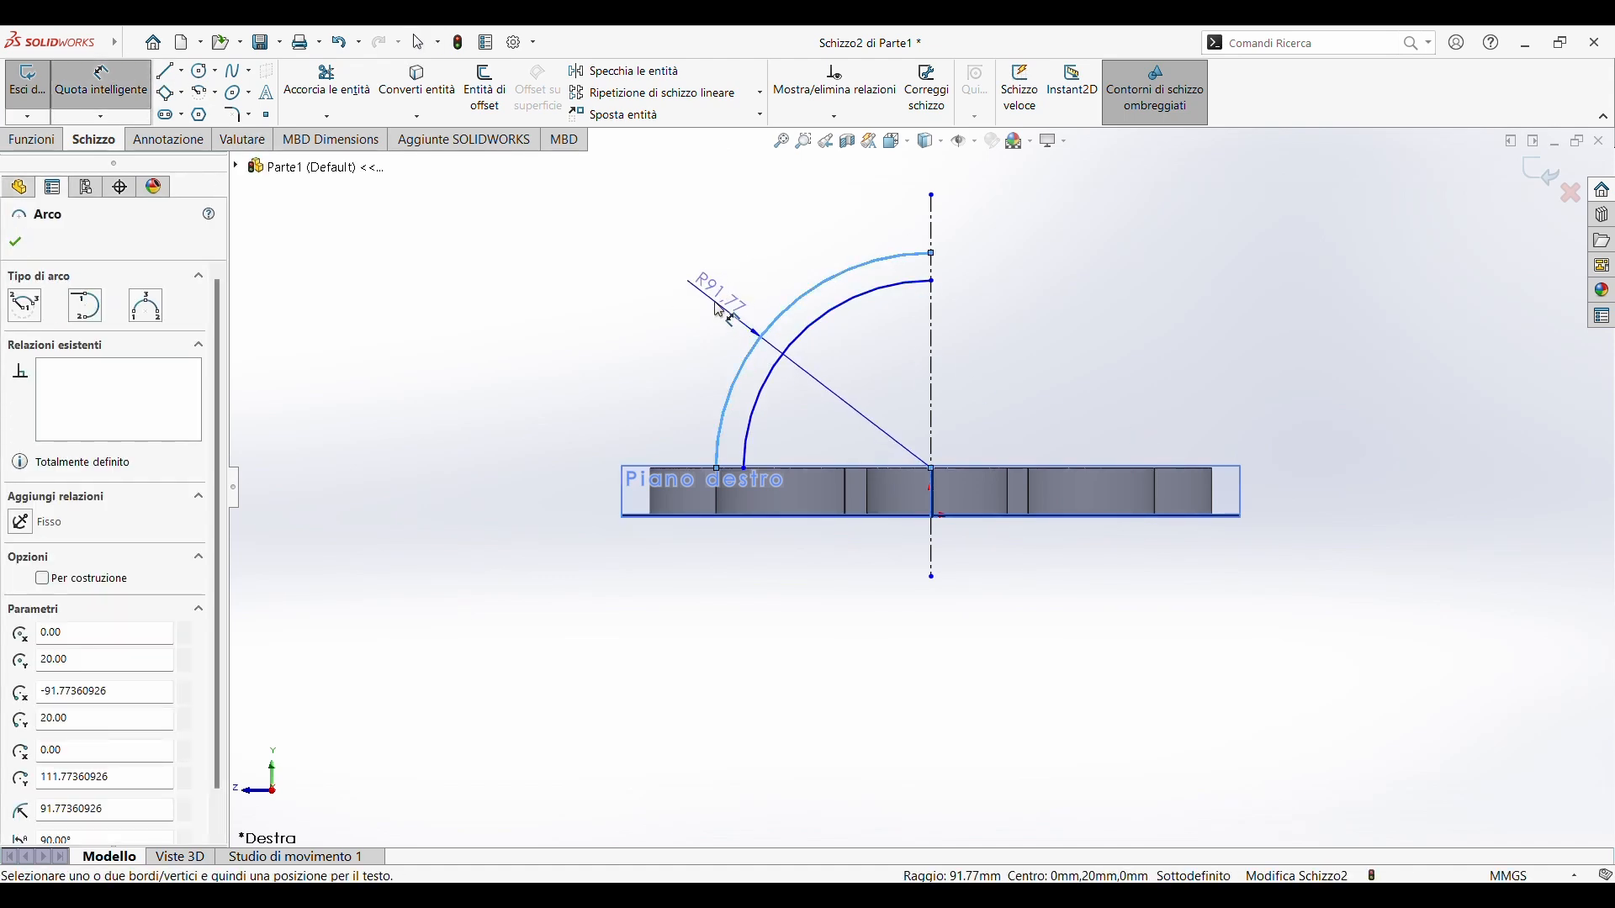
{"action": "left_click", "coordinate": [719, 309]}
{"action": "key", "text": "Escape"}
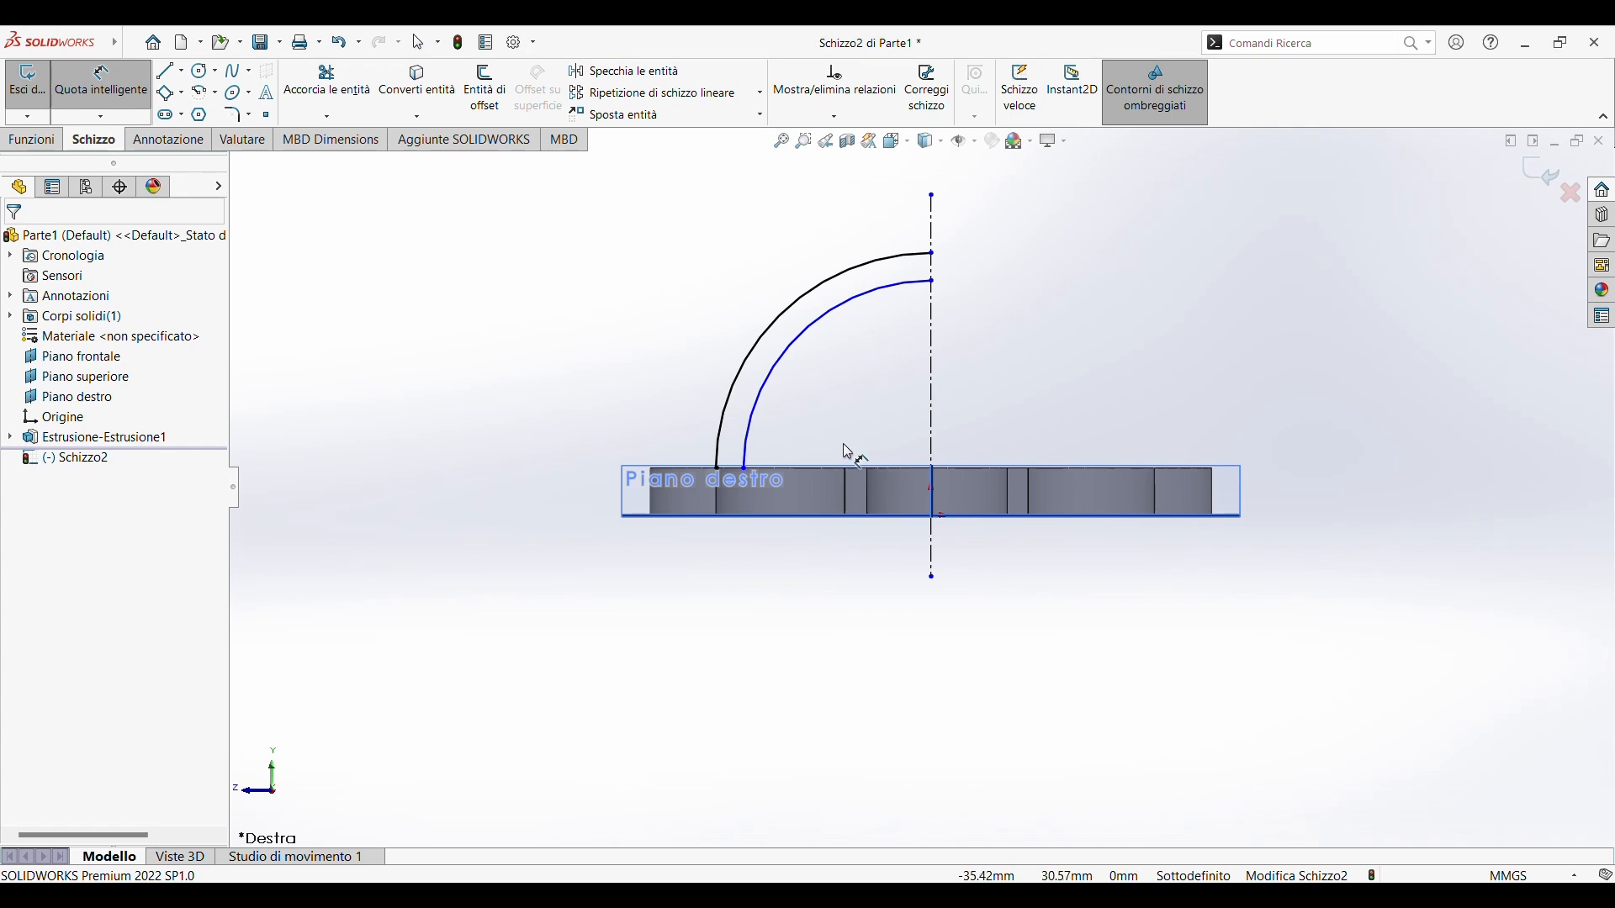
Dimension the inner arc's radius and set it to 80 mm
{"action": "left_click", "coordinate": [759, 390]}
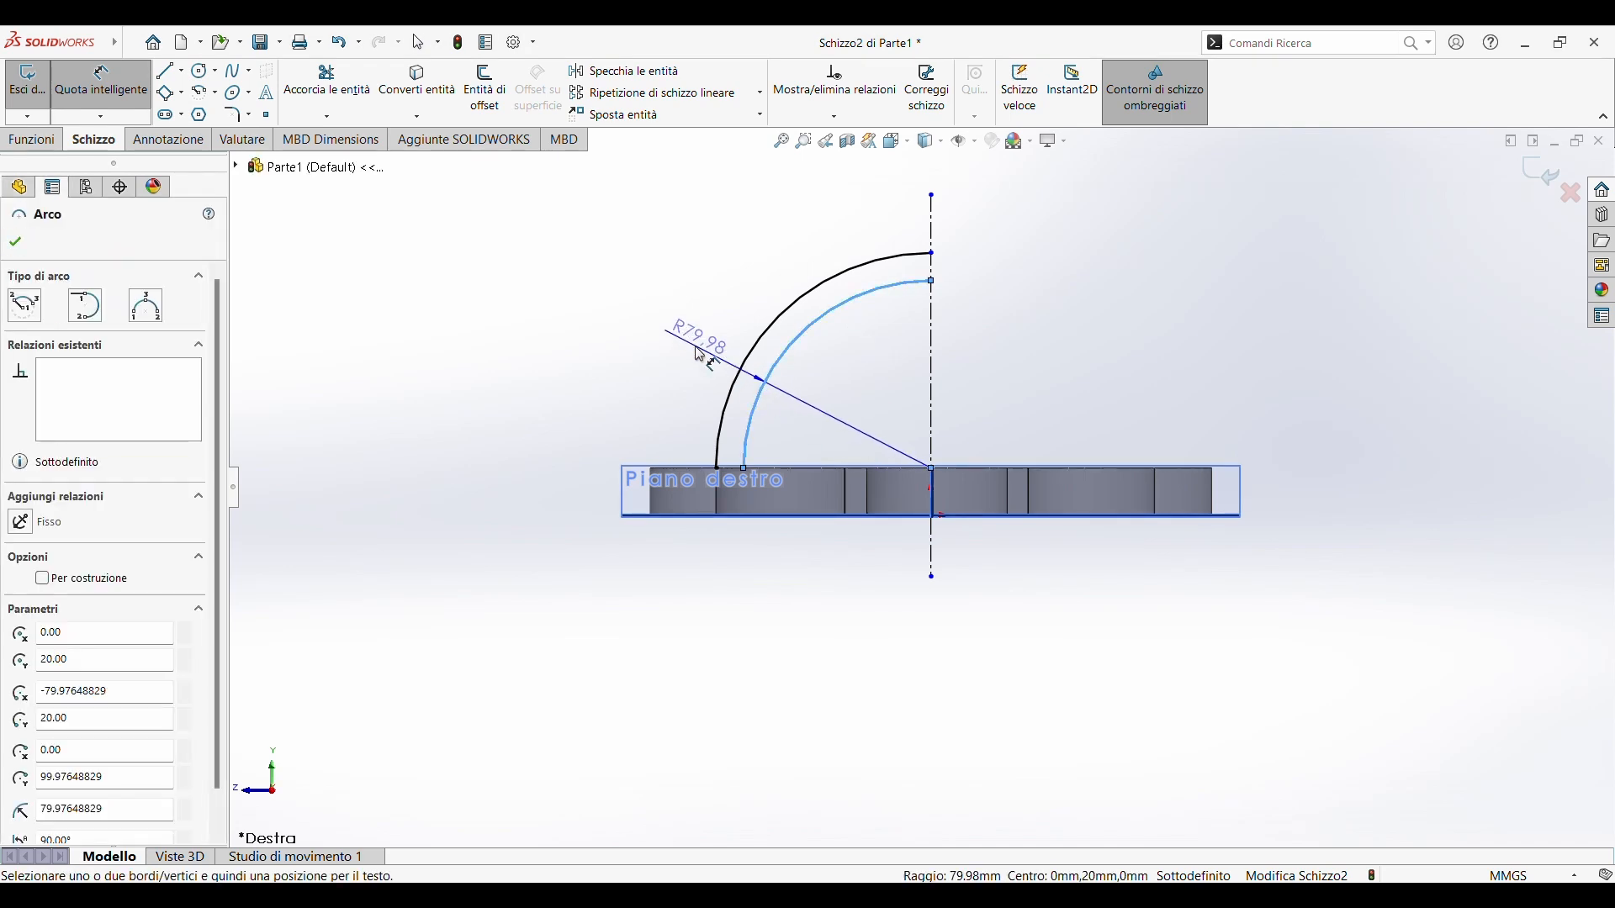
{"action": "left_click", "coordinate": [700, 355]}
{"action": "type", "text": "80"}
{"action": "key", "text": "Return"}
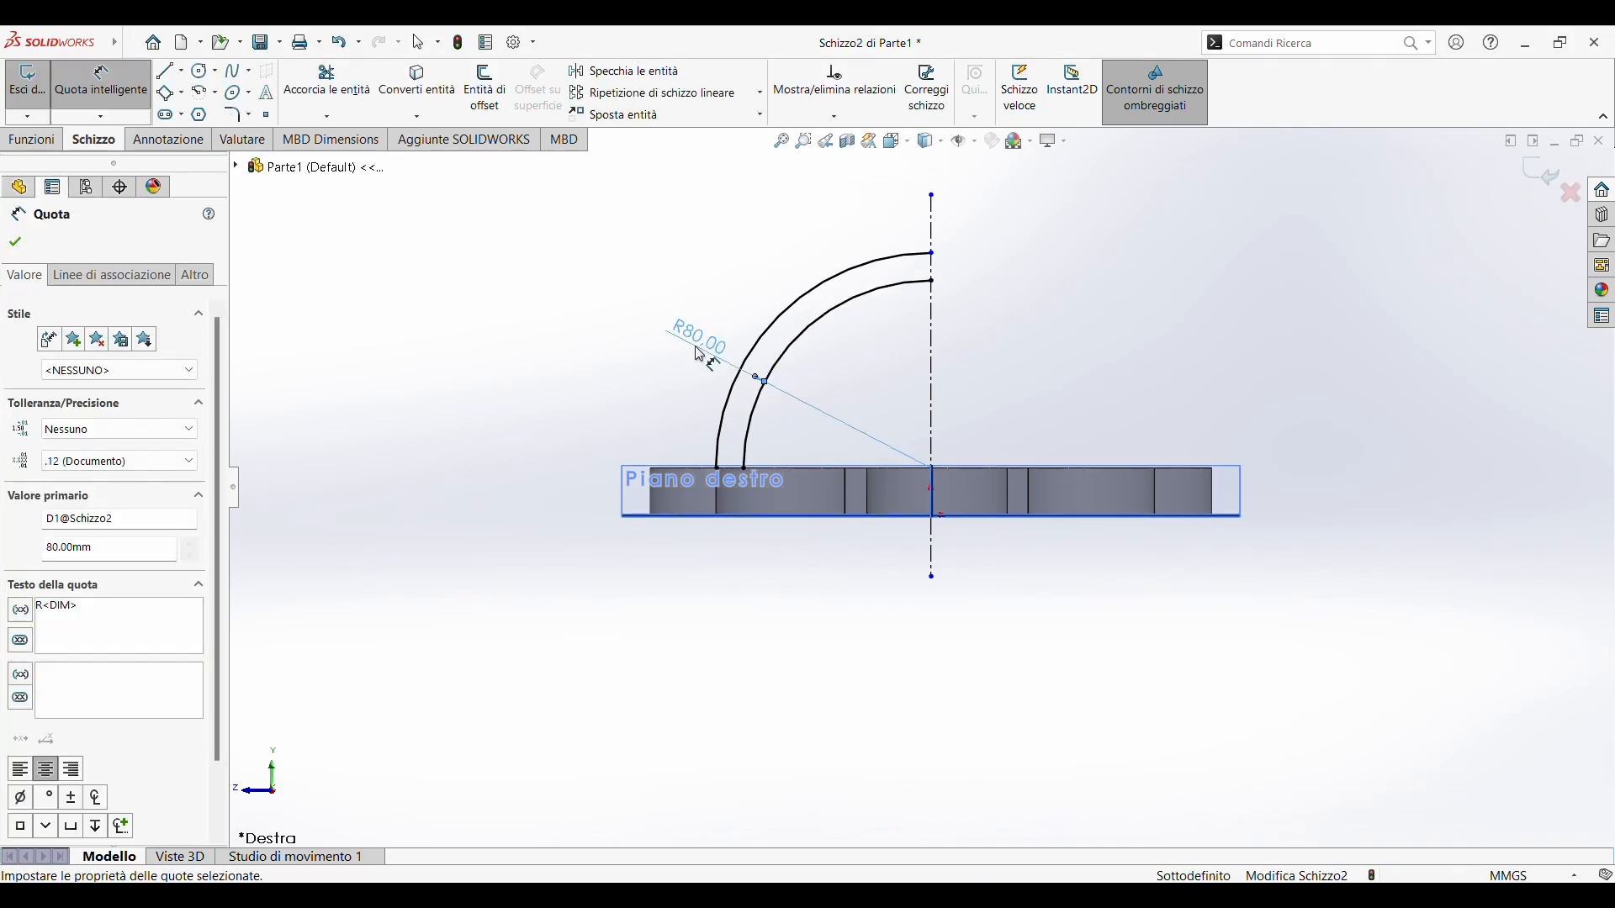
Close the profile with two lines joining the arcs' upper endpoints and their lower endpoints, and exit the sketch
{"action": "key", "text": "l"}
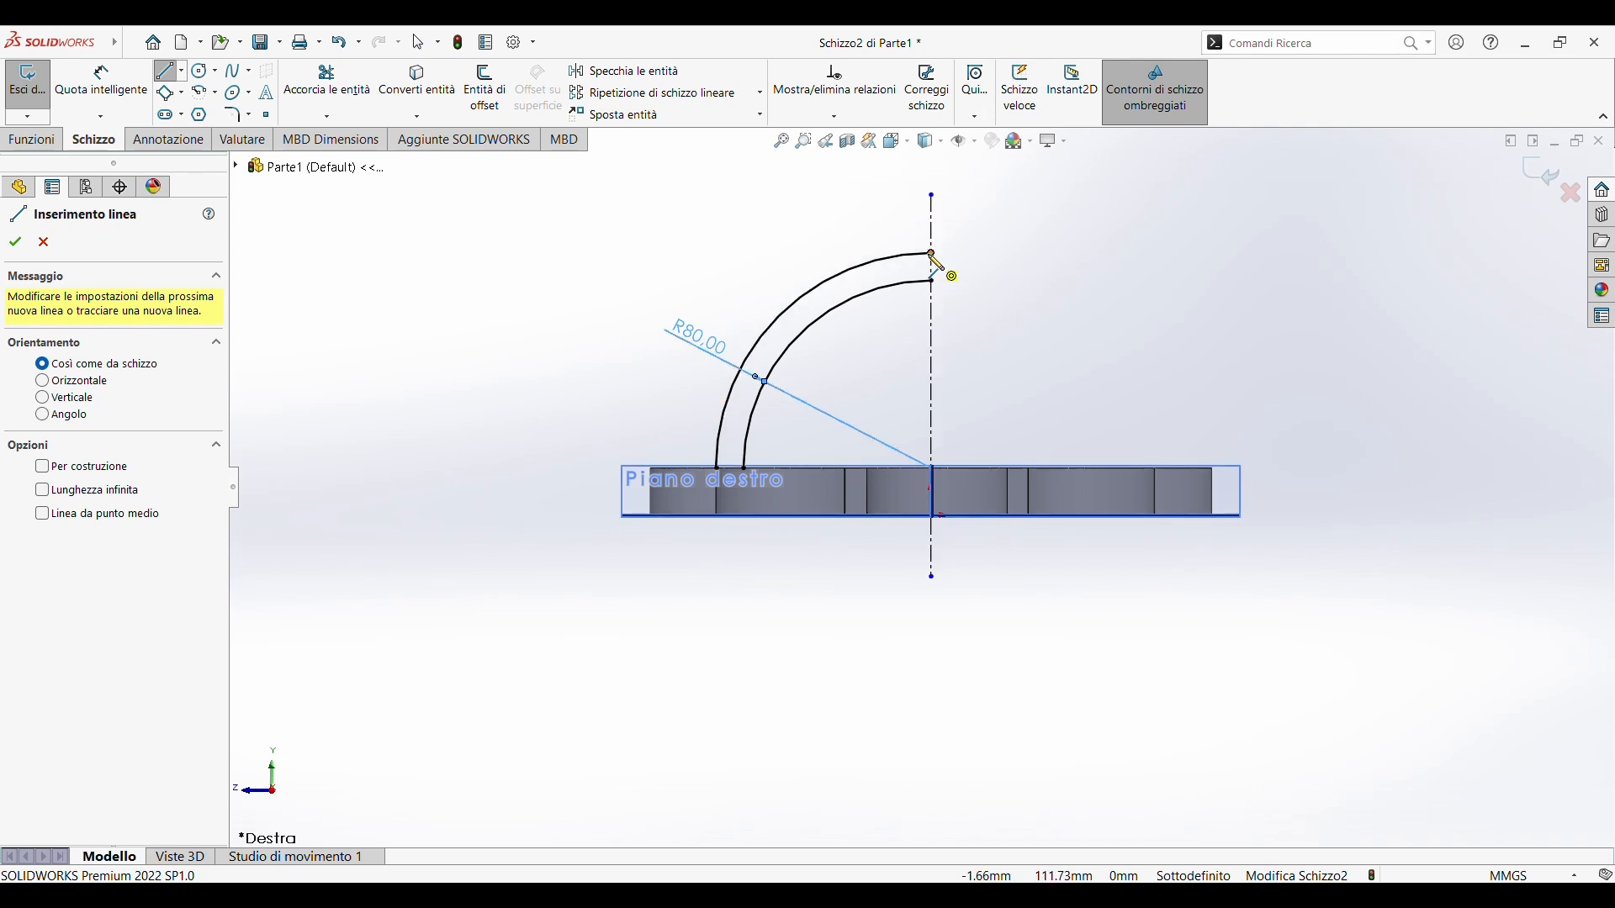
{"action": "left_click_drag", "start_coordinate": [933, 254], "coordinate": [932, 281]}
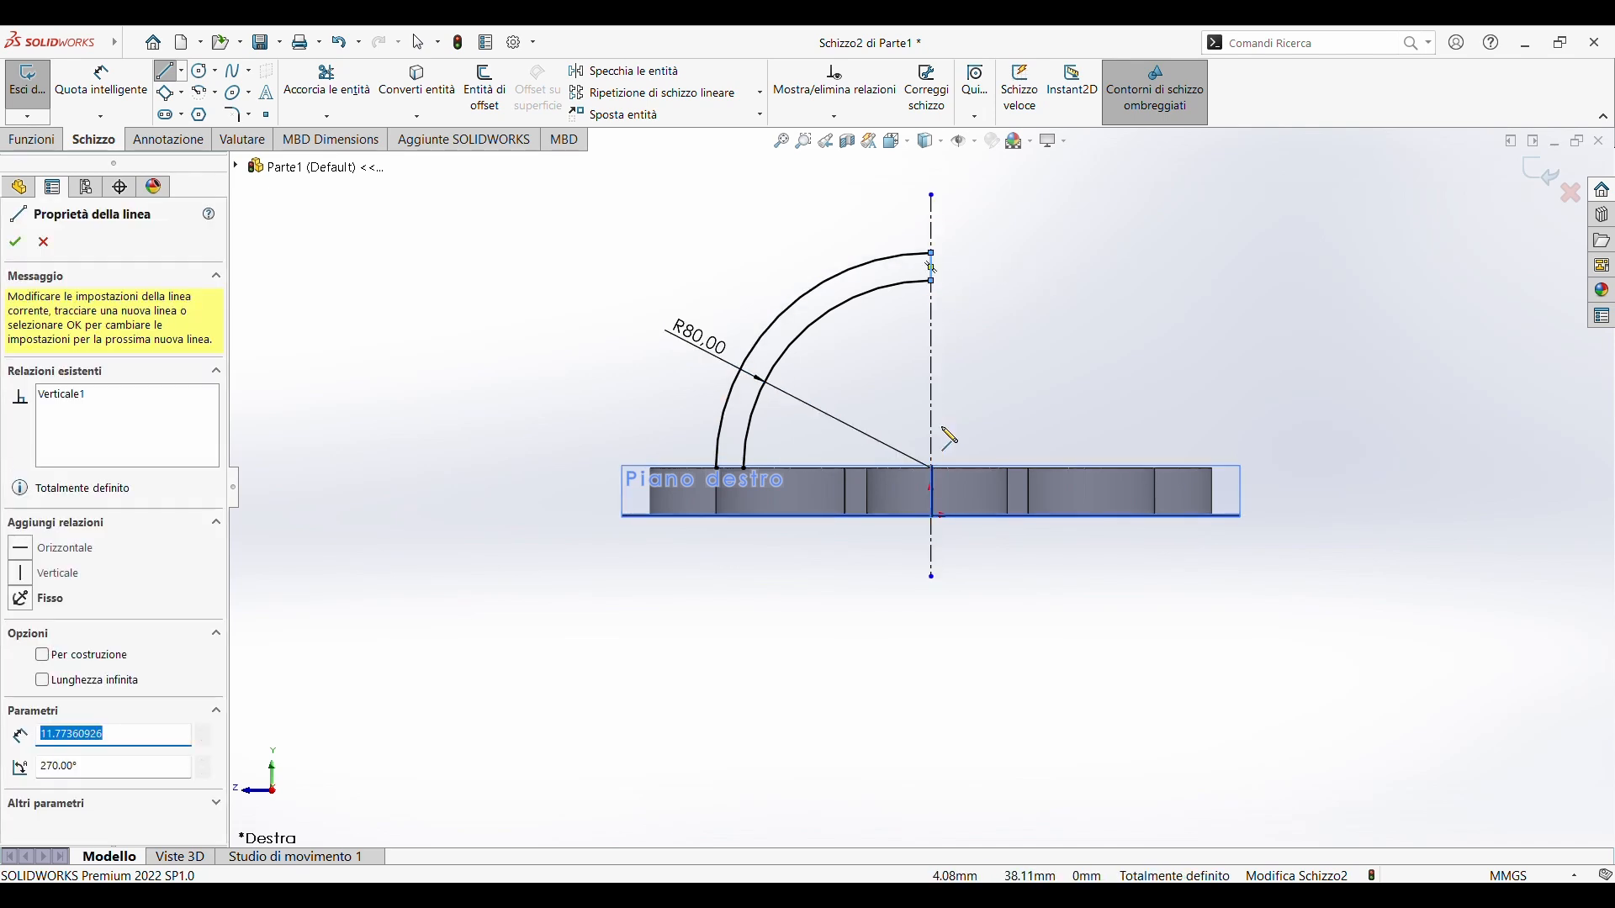
{"action": "left_click", "coordinate": [716, 468]}
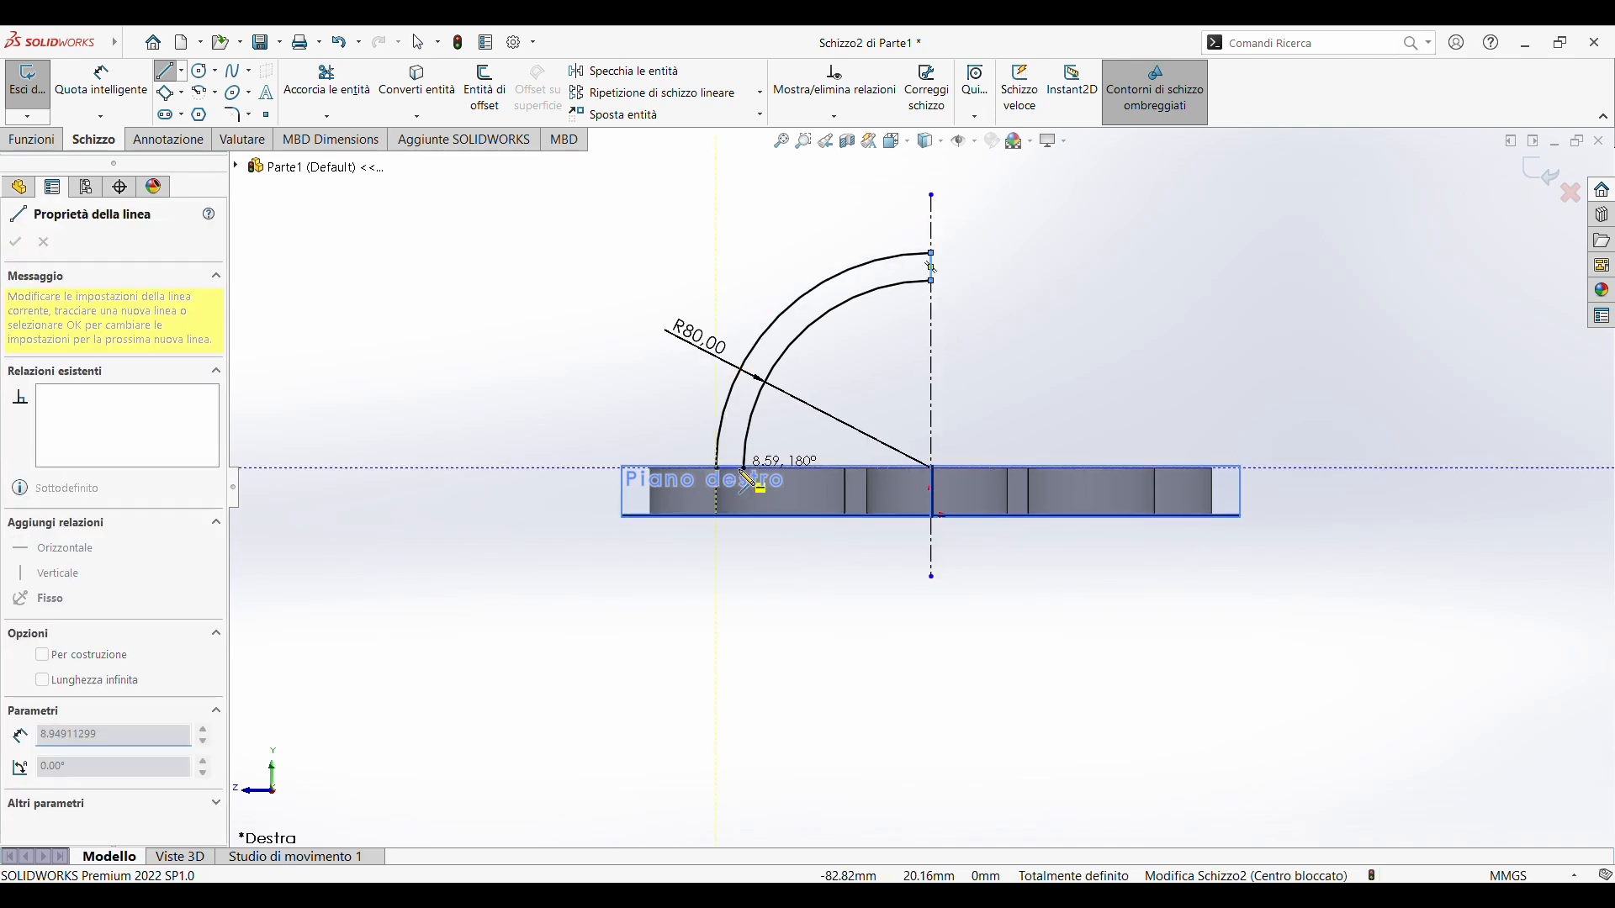
{"action": "left_click", "coordinate": [745, 468]}
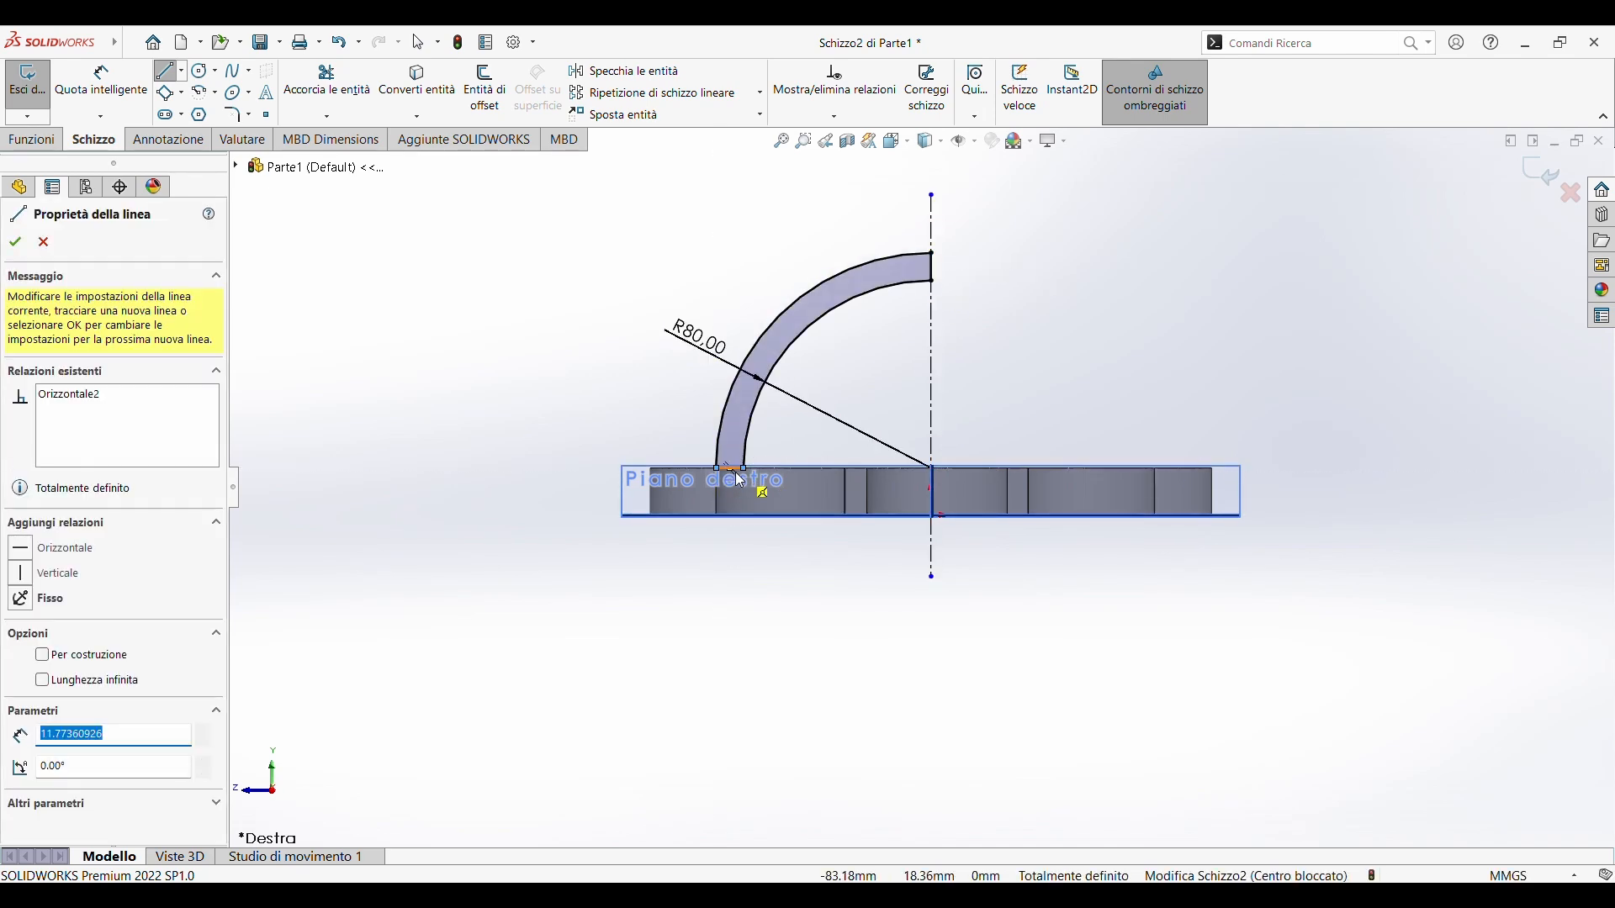
{"action": "left_click", "coordinate": [14, 244]}
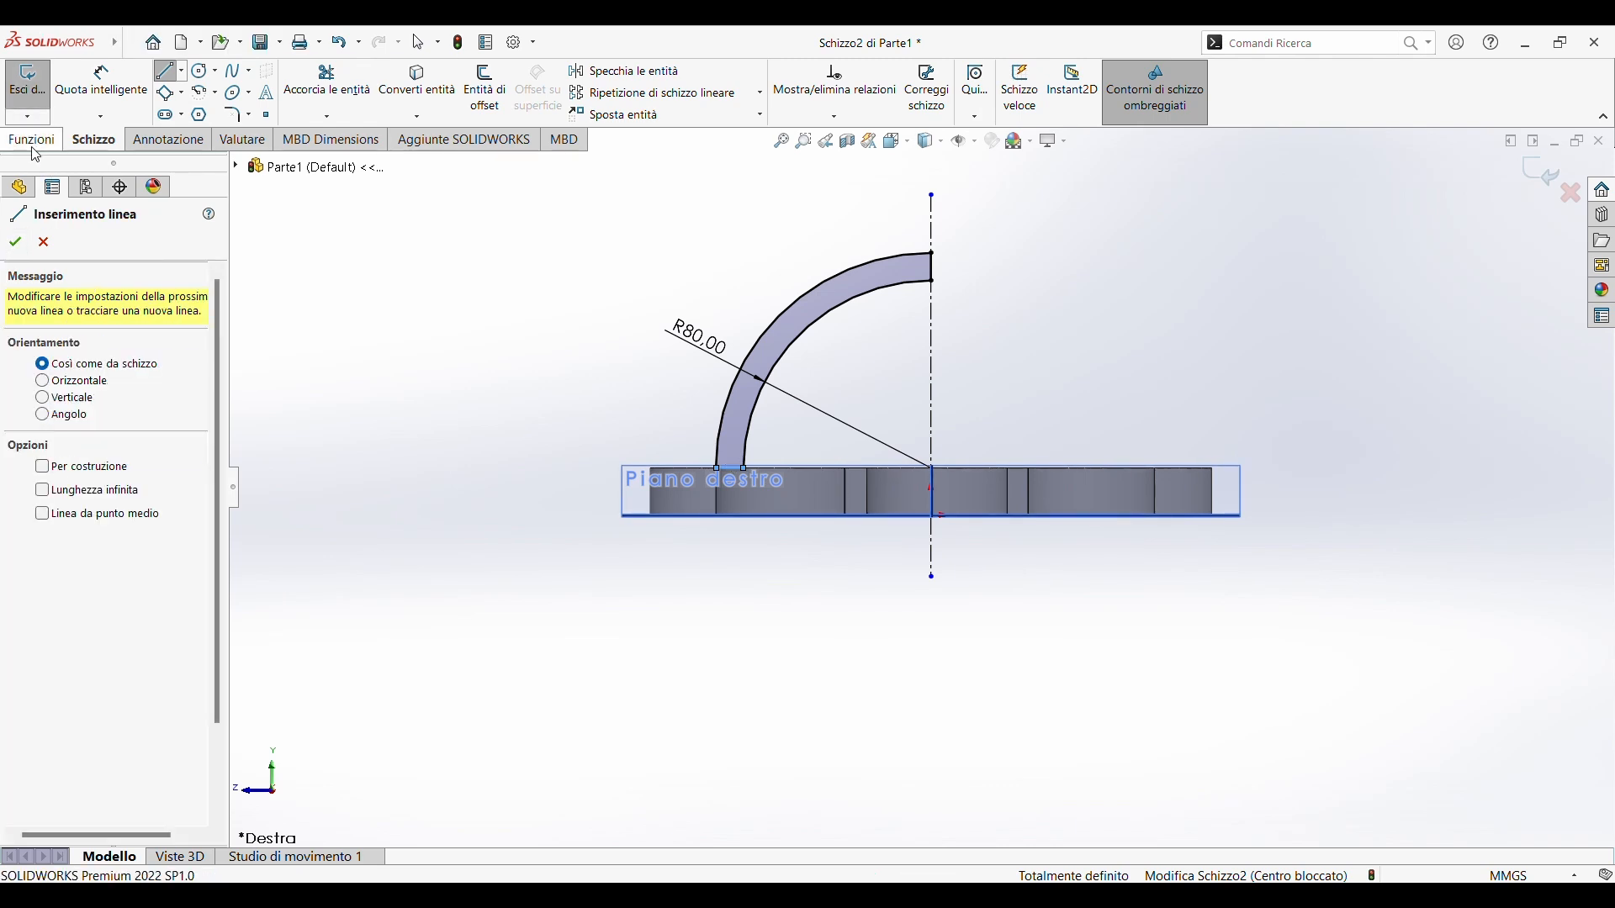
{"action": "left_click", "coordinate": [27, 84]}
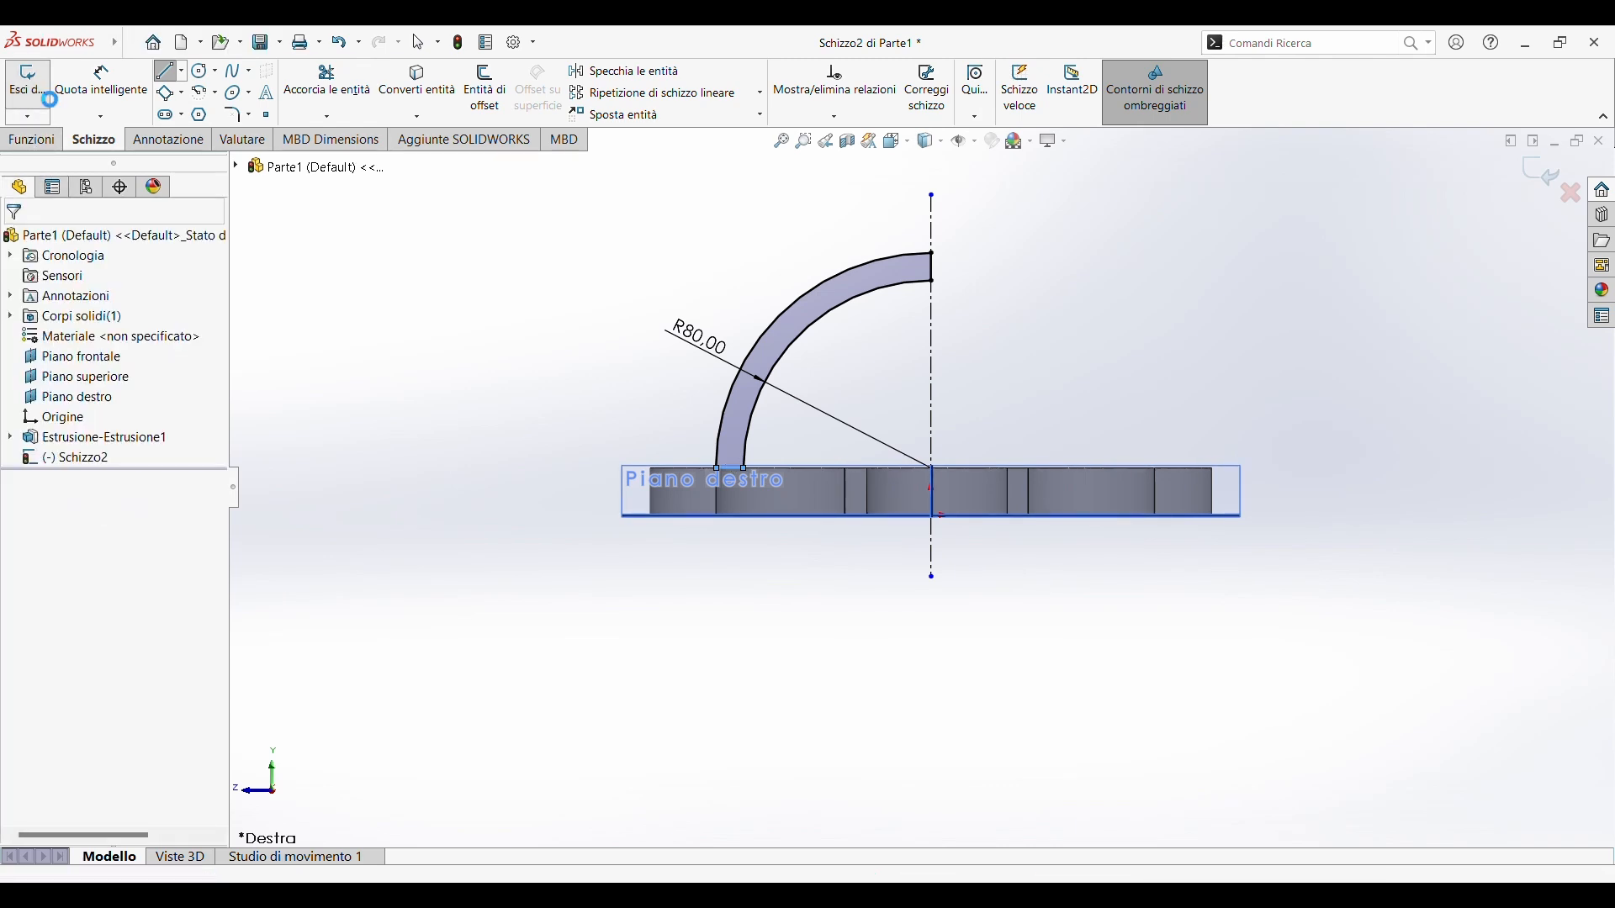
Revolve the closed arc profile 360° about the vertical centerline as a boss merged with the base
{"action": "left_click", "coordinate": [38, 141]}
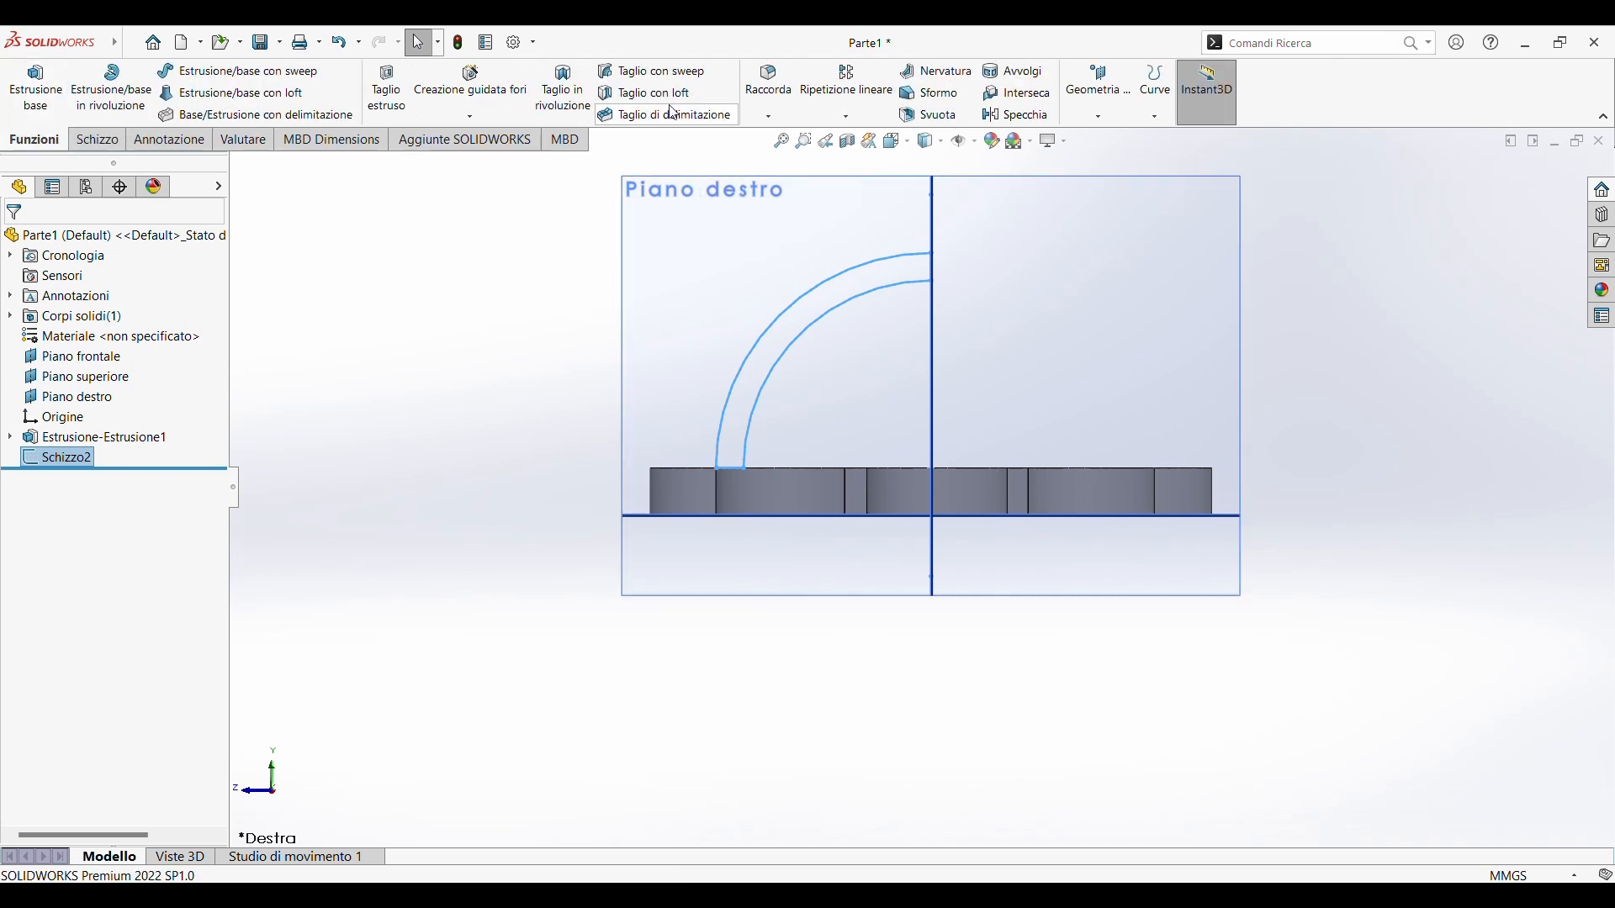
{"action": "left_click", "coordinate": [144, 90]}
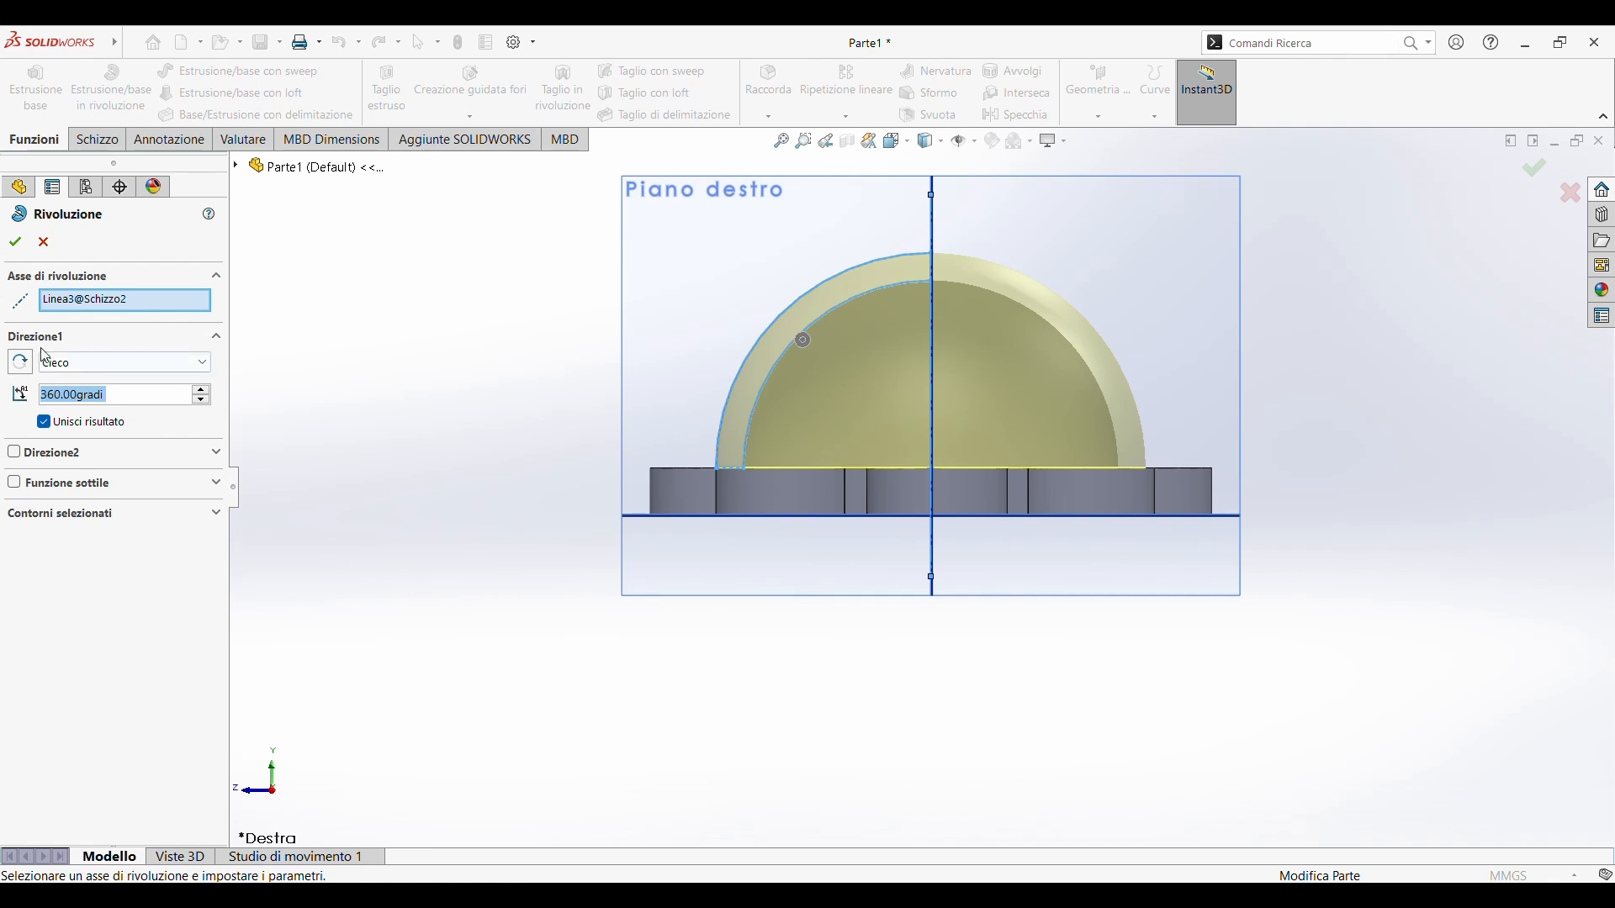
{"action": "left_click", "coordinate": [16, 243]}
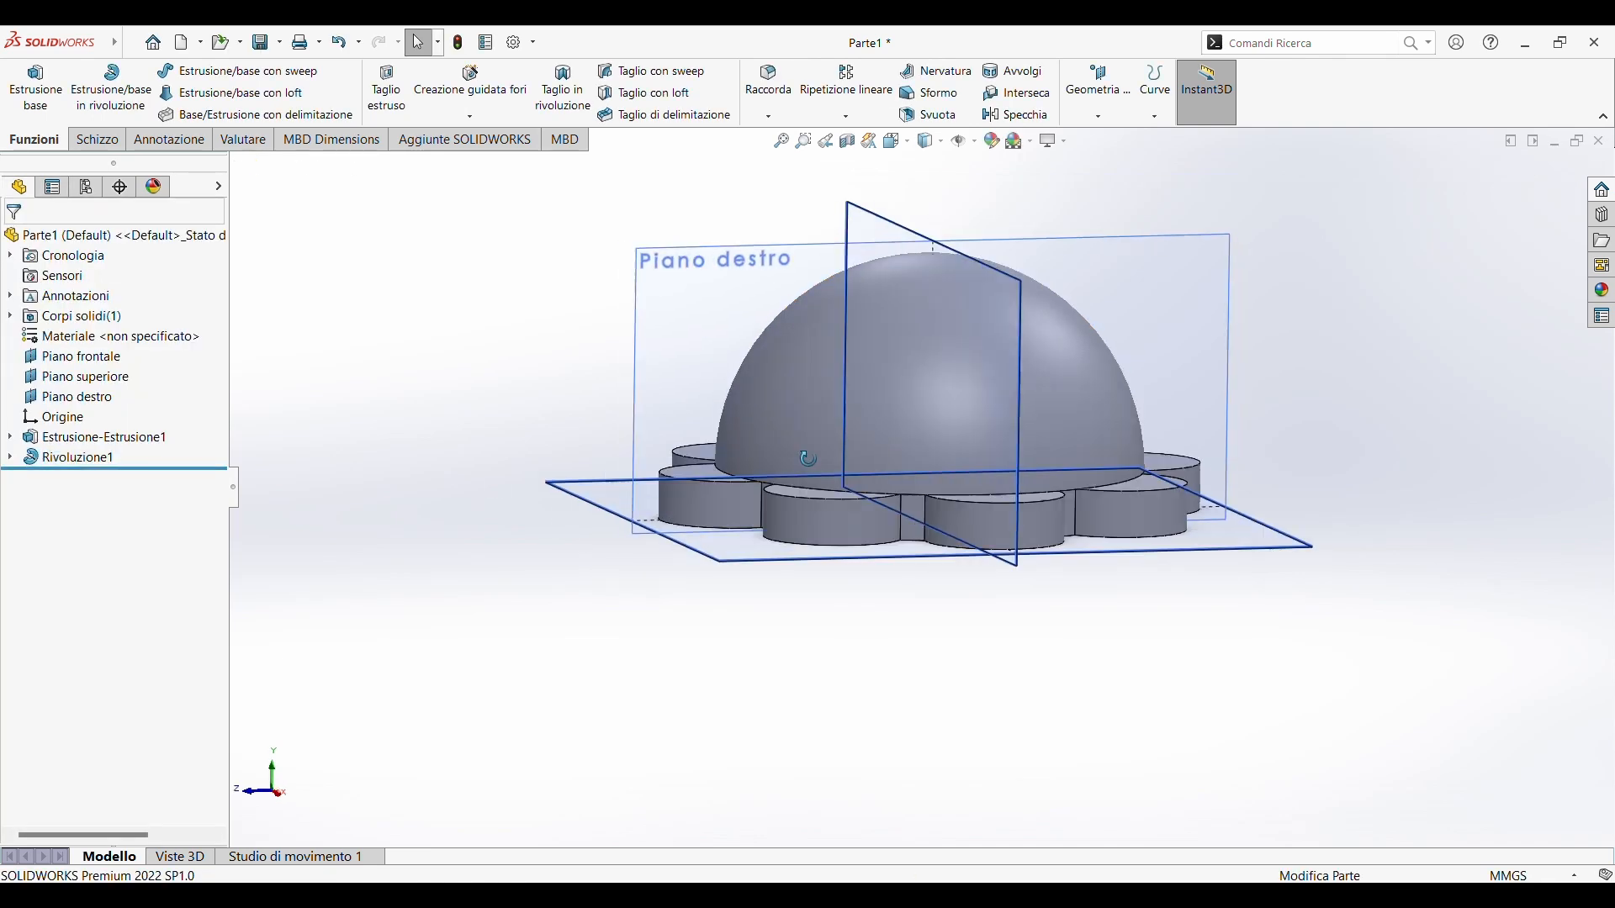
Start a constant-size fillet on the edge where the dome meets one lobe and set its radius to 2 mm
{"action": "middle_click_drag", "start_coordinate": [677, 292], "coordinate": [662, 338]}
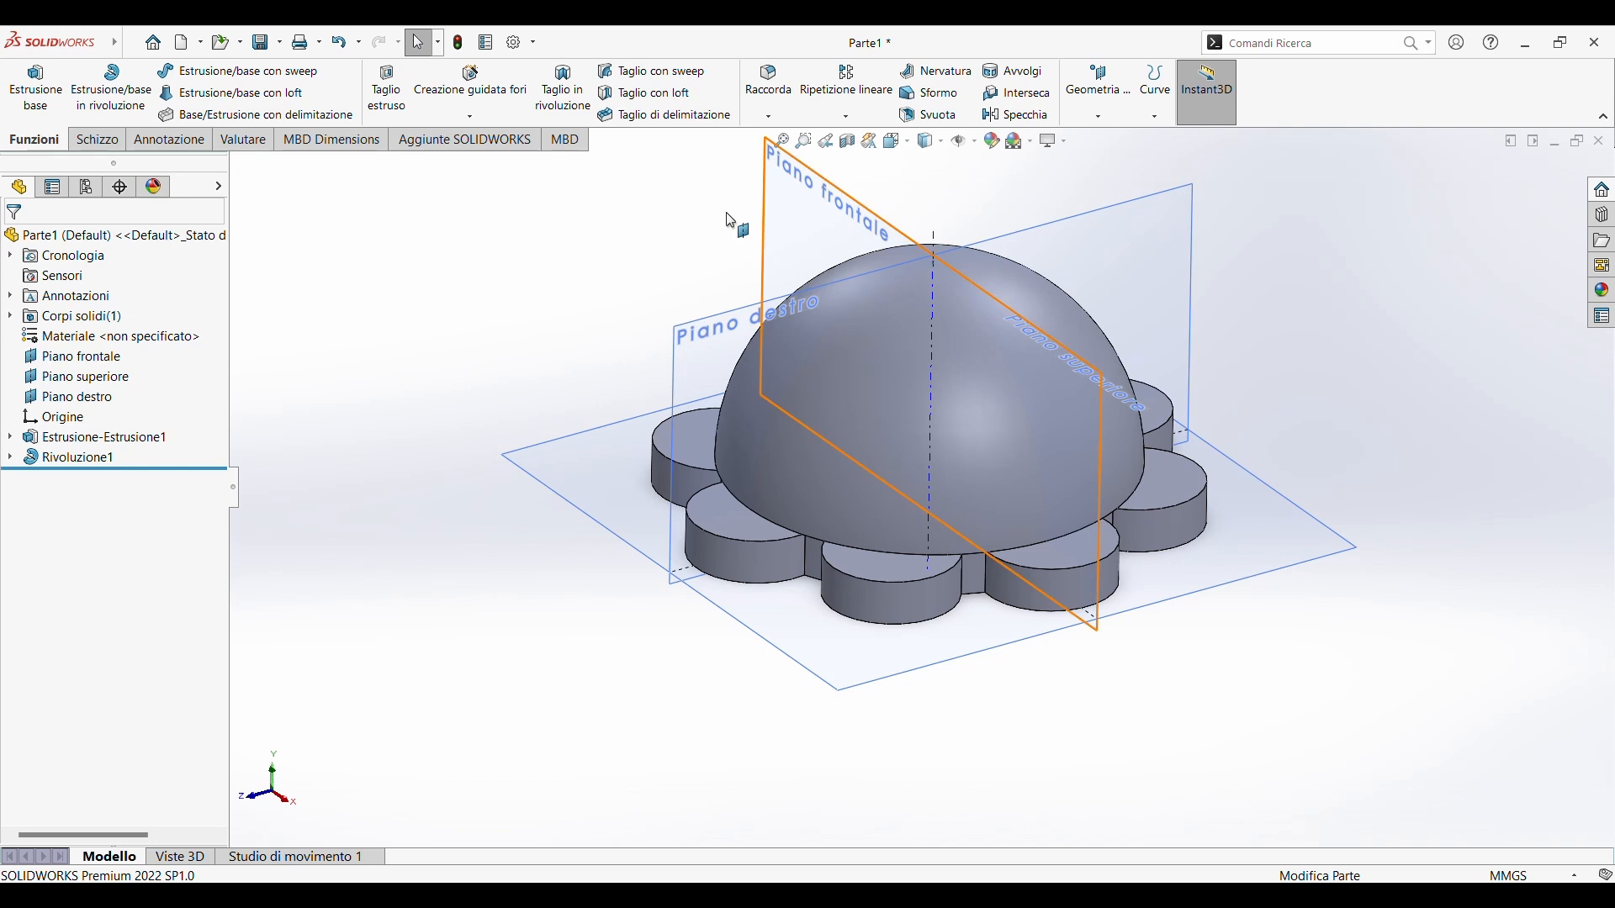
{"action": "left_click", "coordinate": [767, 109]}
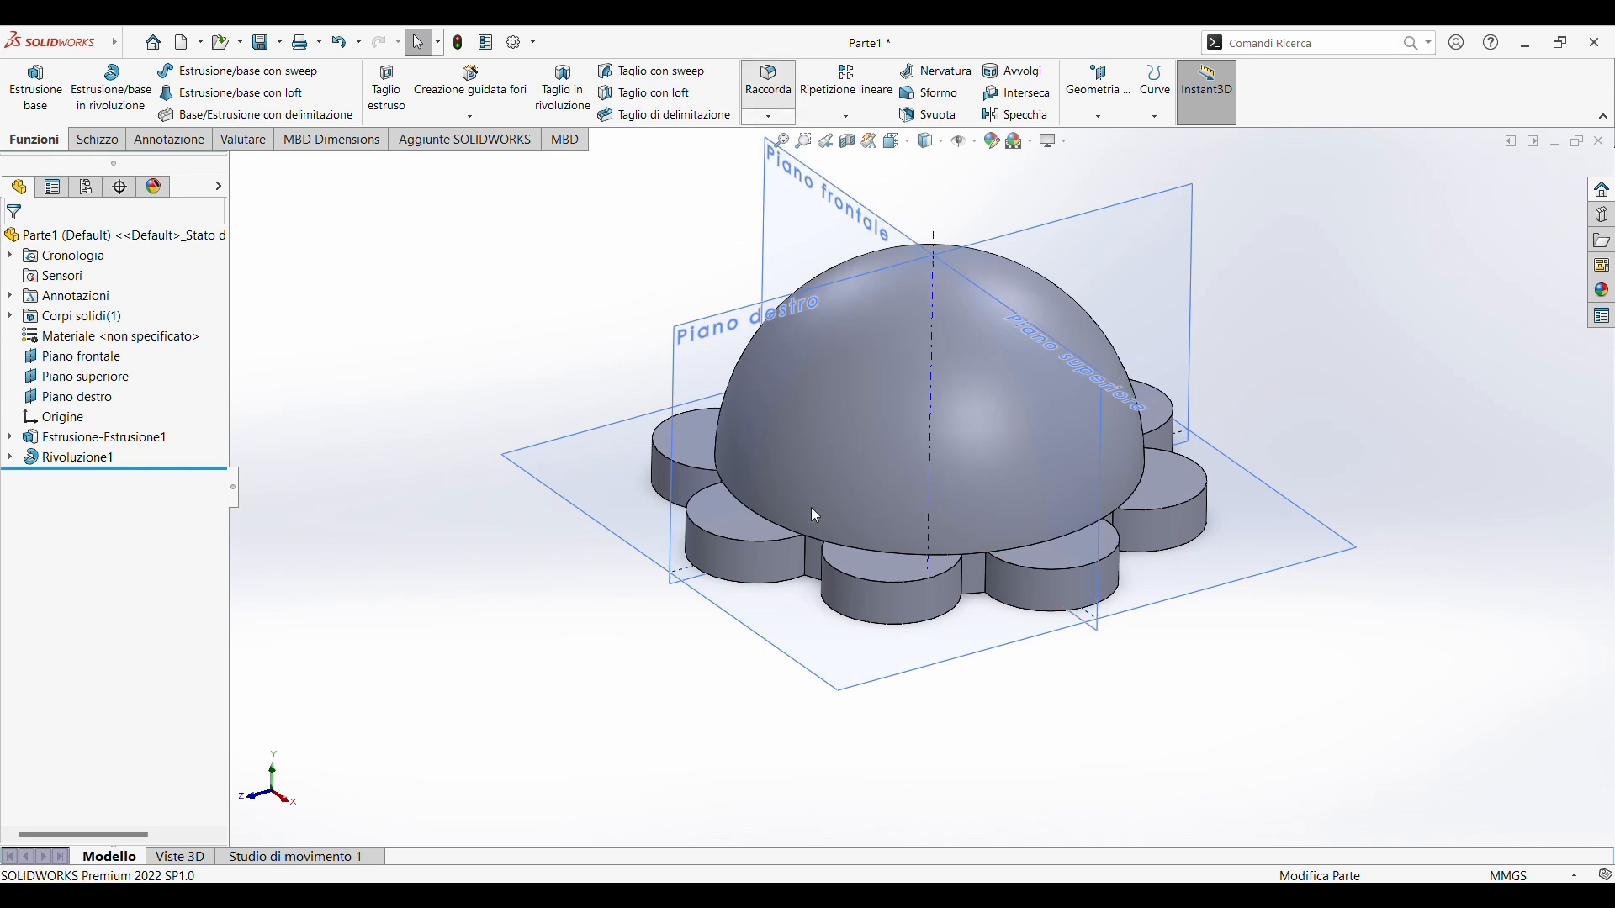
{"action": "left_click", "coordinate": [762, 521]}
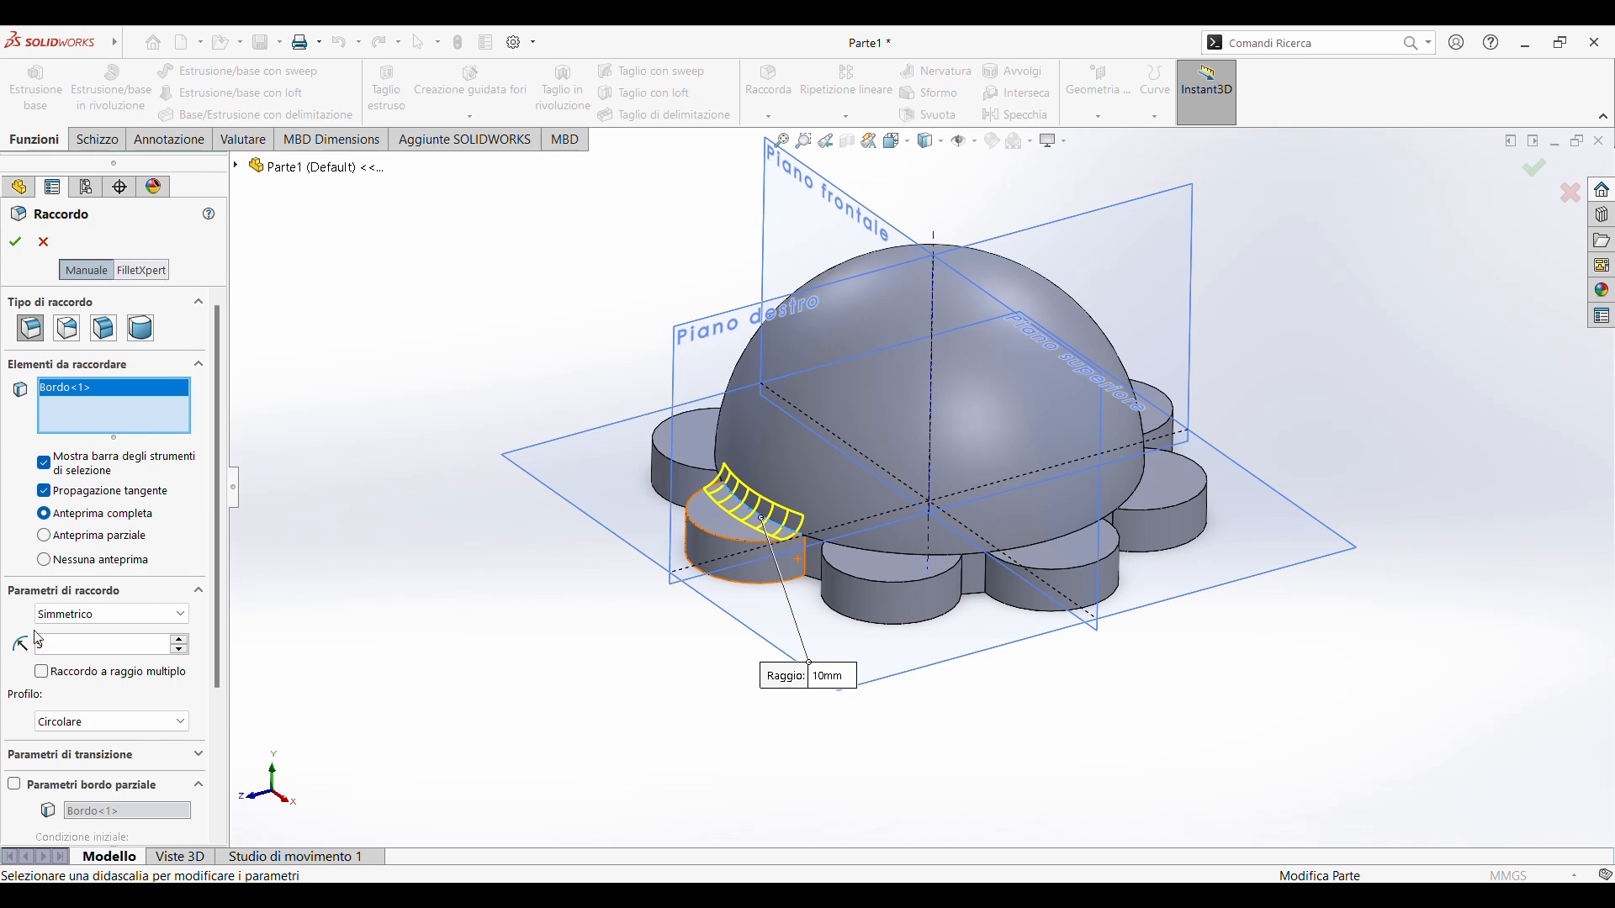
{"action": "type", "text": "5"}
{"action": "key", "text": "Return"}
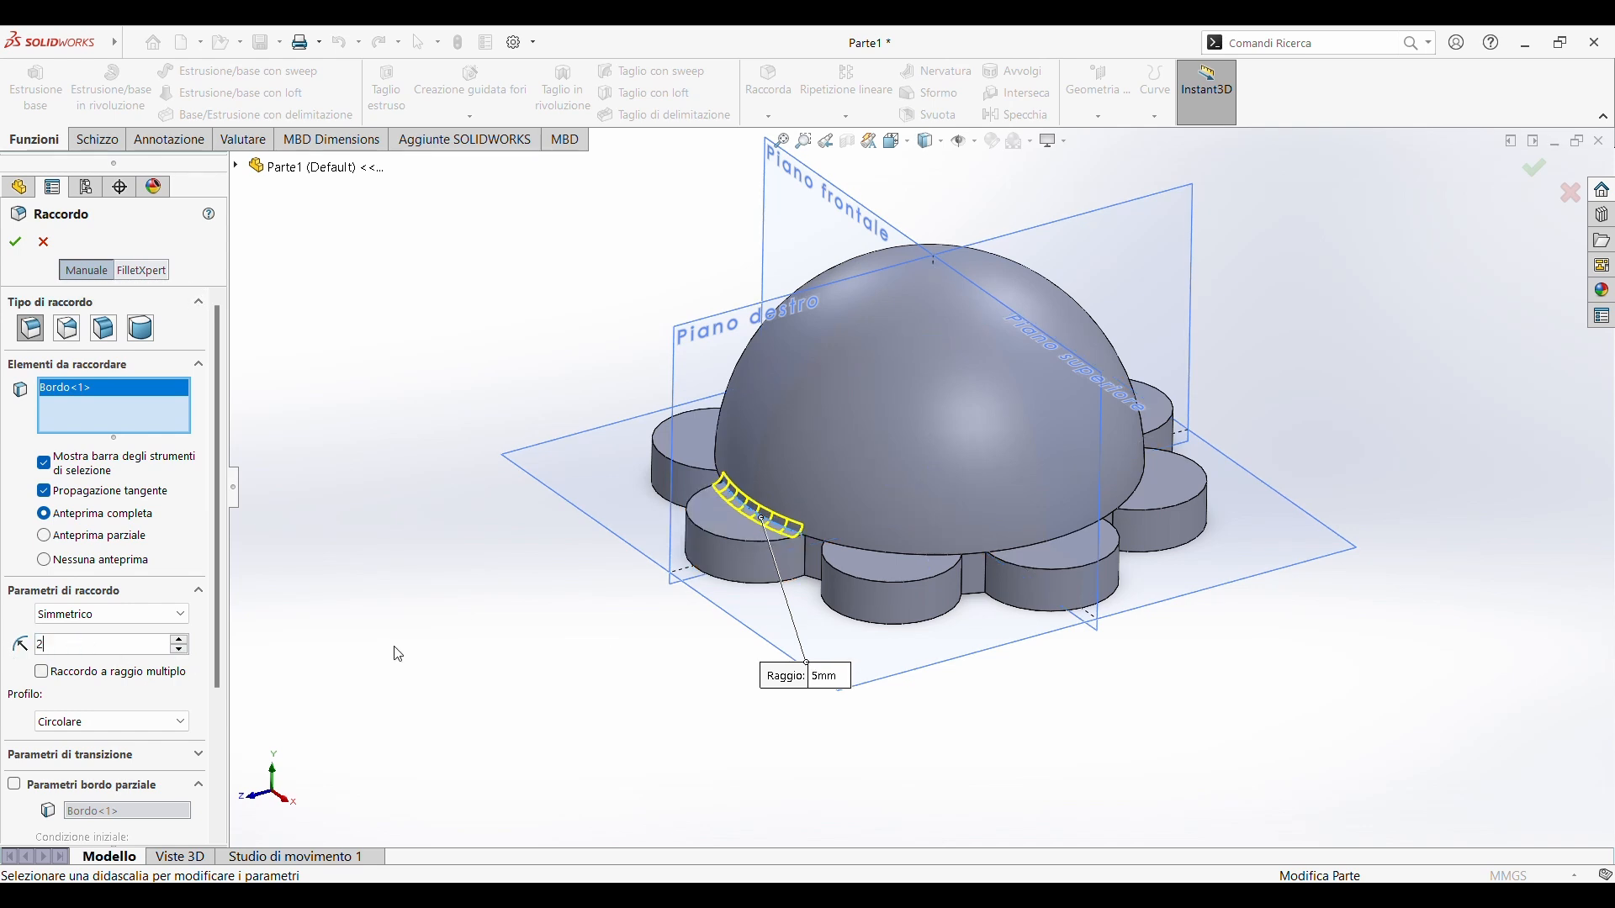
{"action": "type", "text": "2"}
{"action": "key", "text": "Return"}
Add six more edges between the dome and neighbouring lobes to the 2 mm fillet, going around the dome
{"action": "left_click", "coordinate": [896, 553]}
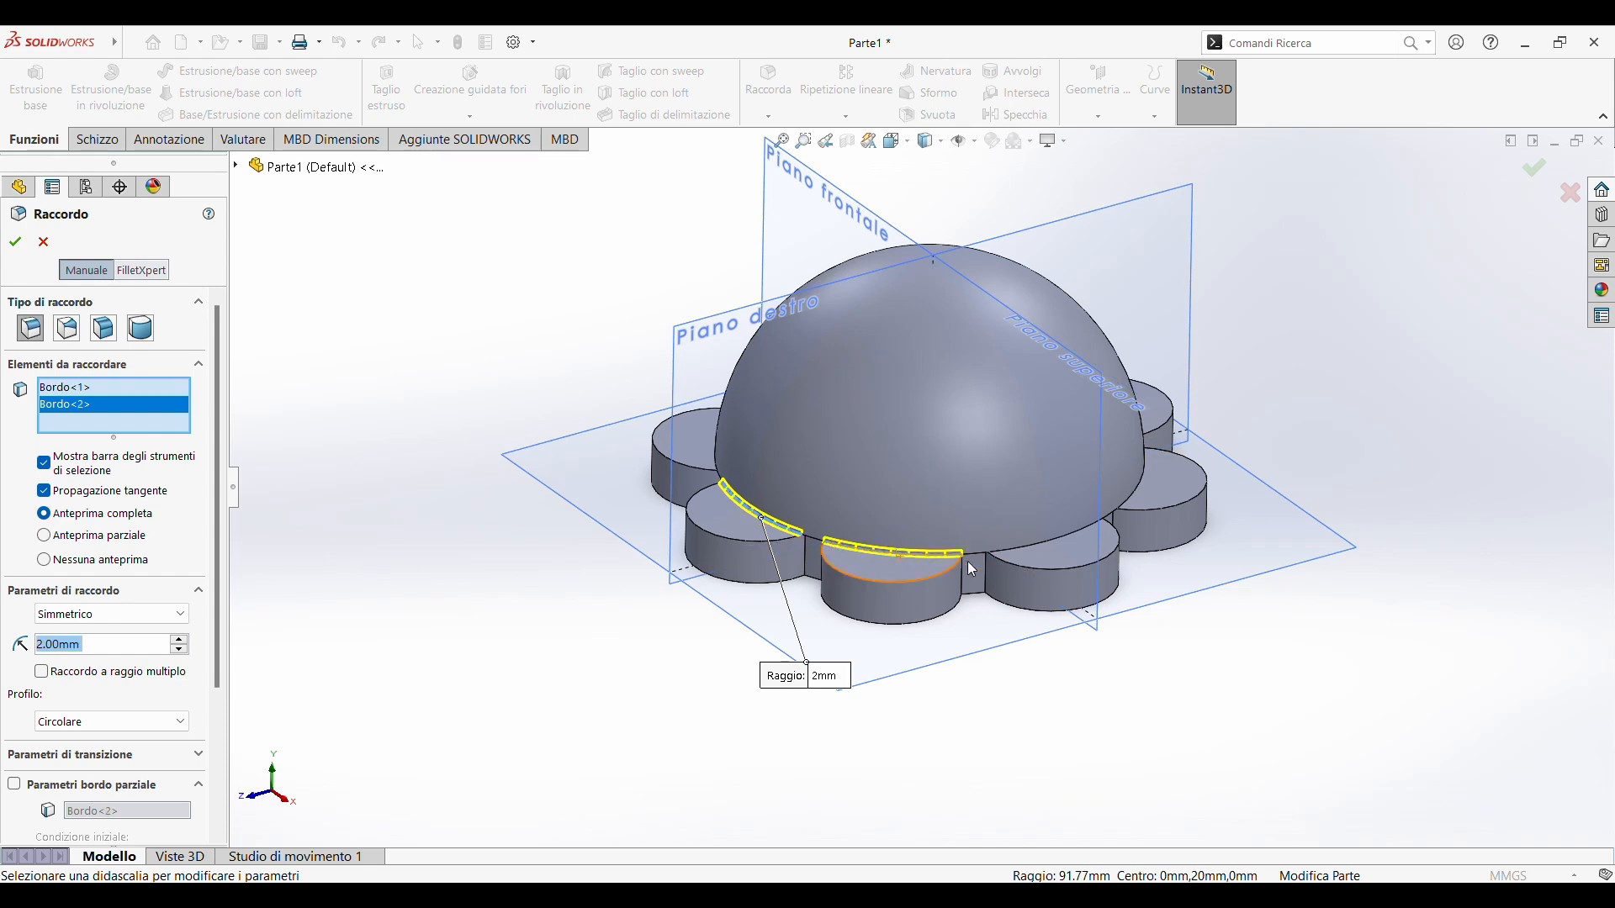
{"action": "left_click", "coordinate": [1051, 541]}
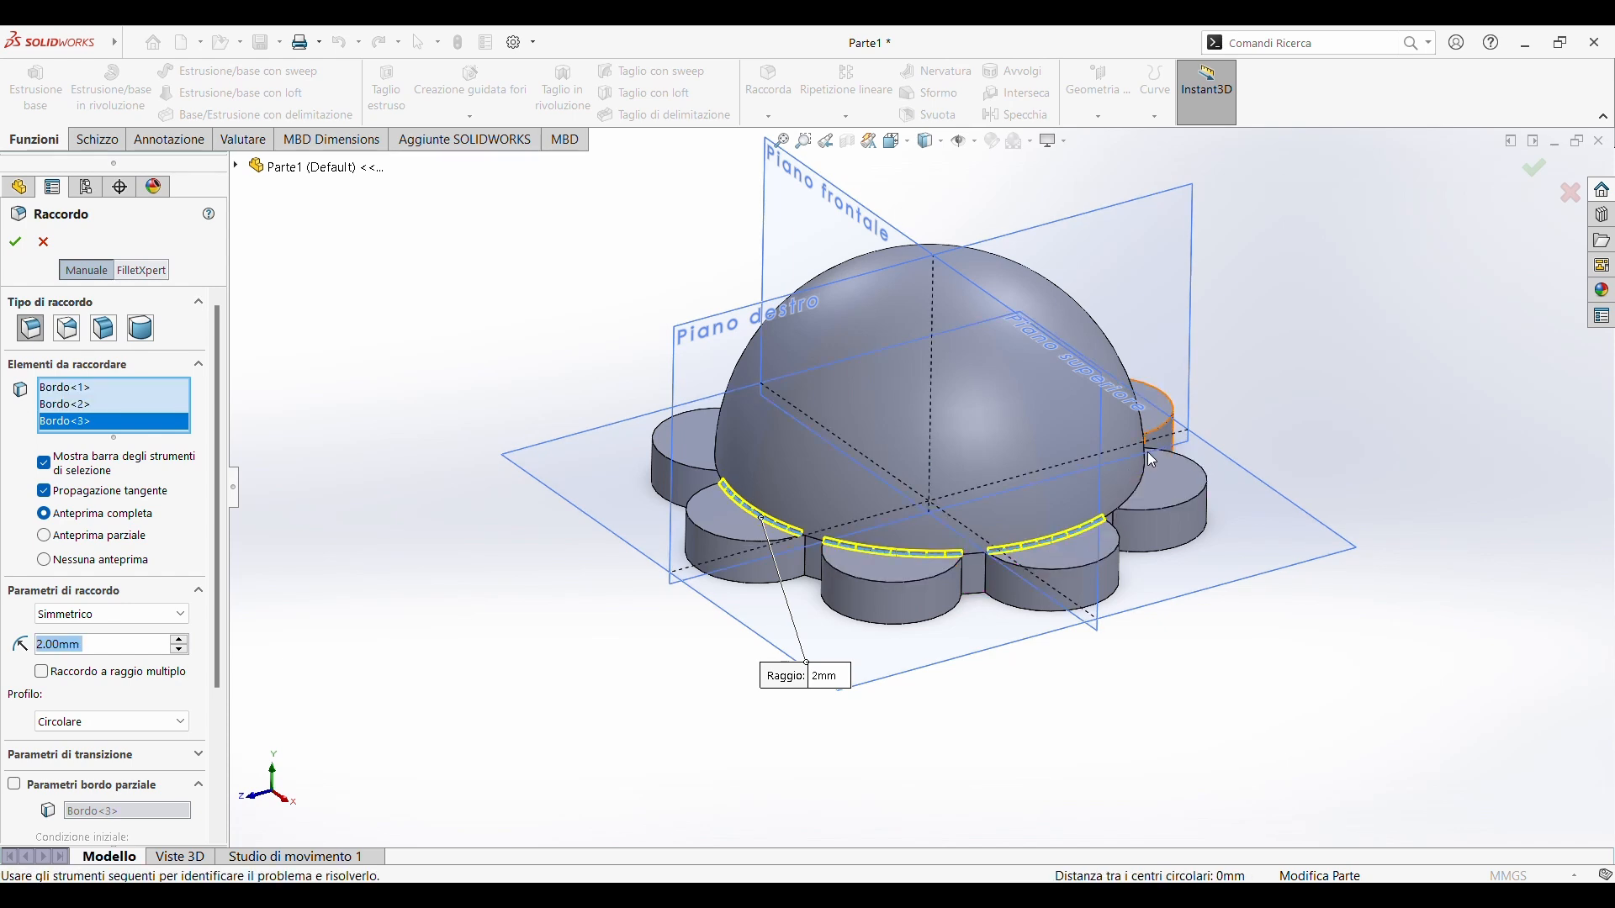
{"action": "middle_click_drag", "start_coordinate": [1153, 460], "coordinate": [1033, 537]}
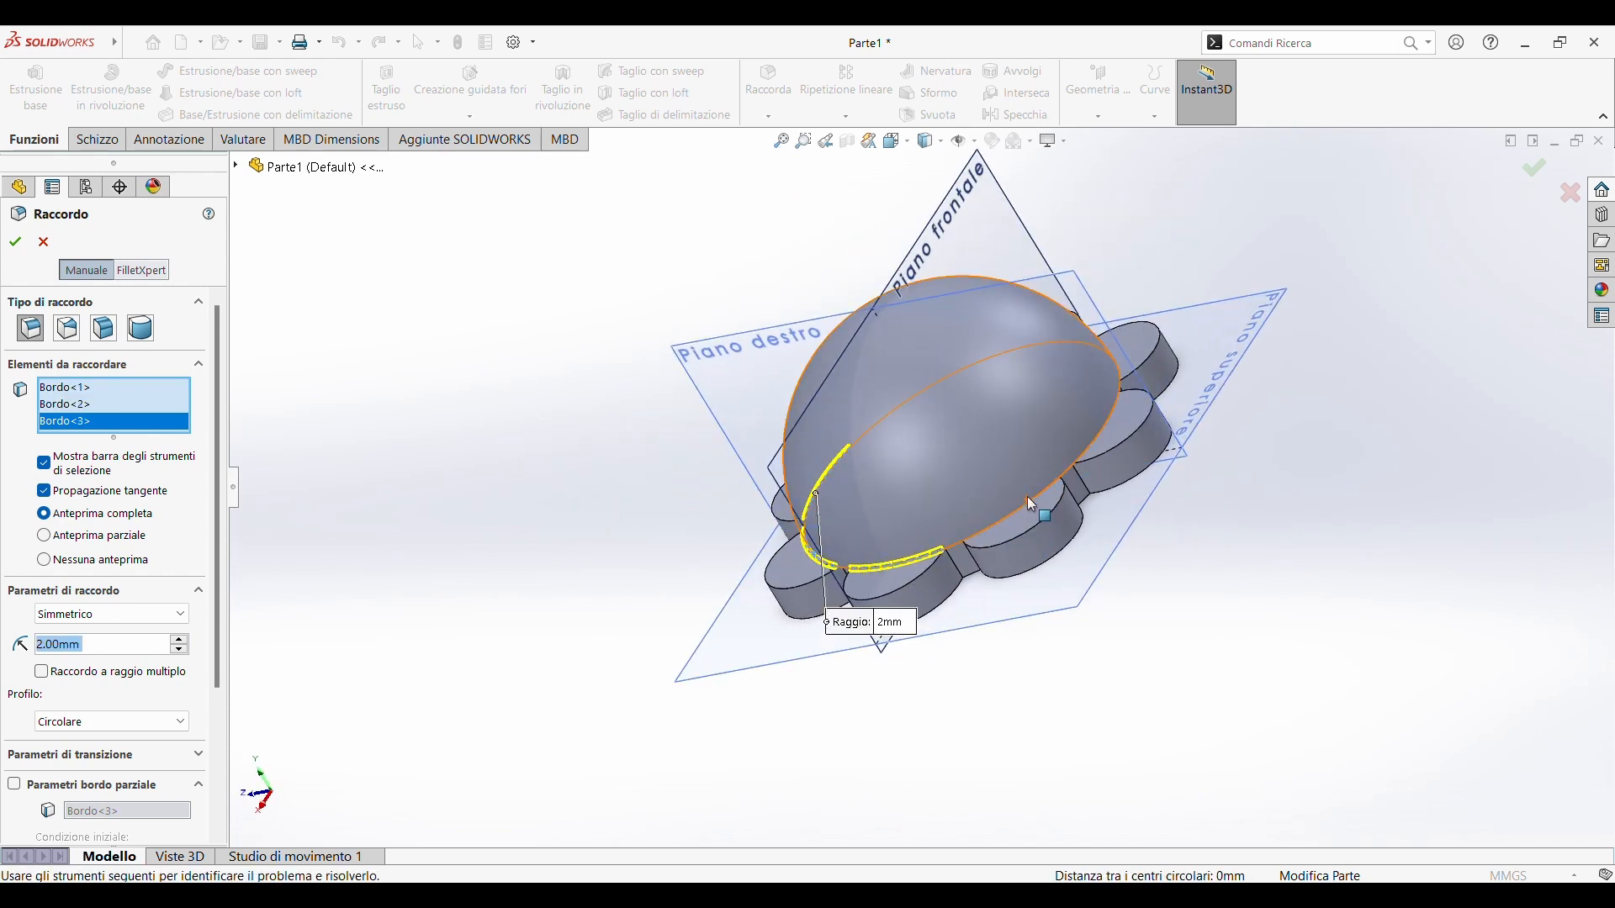
{"action": "left_click", "coordinate": [1031, 500]}
{"action": "left_click", "coordinate": [1075, 440]}
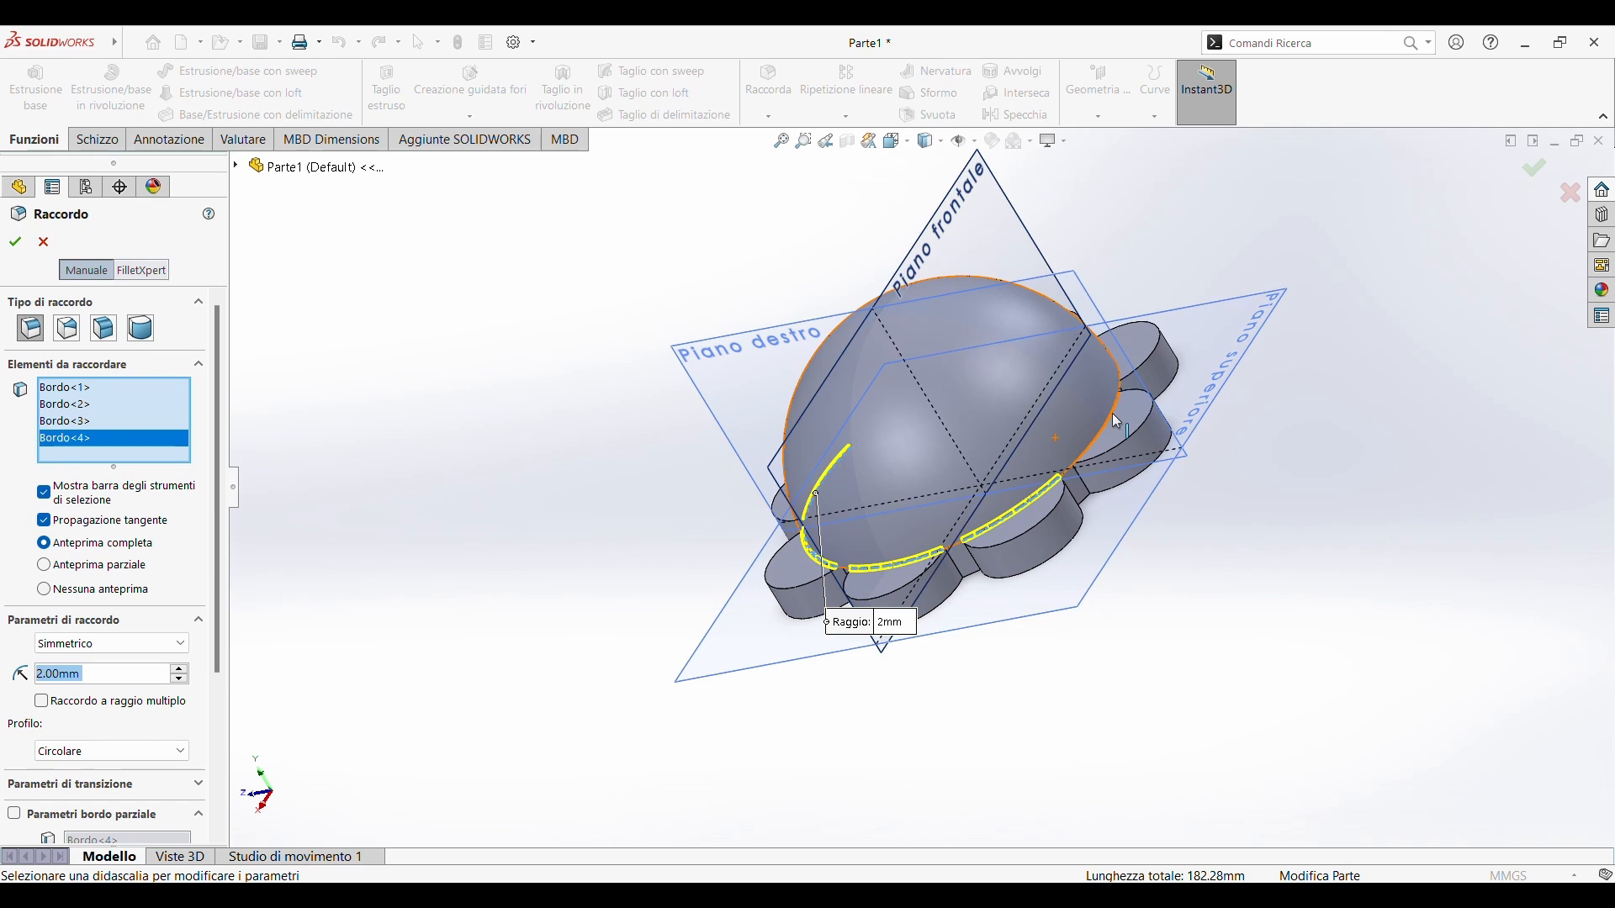
{"action": "mouse_move", "coordinate": [1075, 440]}
{"action": "middle_mouse_down"}
{"action": "mouse_move", "coordinate": [1055, 459]}
{"action": "mouse_move", "coordinate": [1083, 430]}
{"action": "middle_mouse_up"}
{"action": "scroll", "coordinate": [1083, 429], "scroll_direction": "down", "scroll_amount": 4}
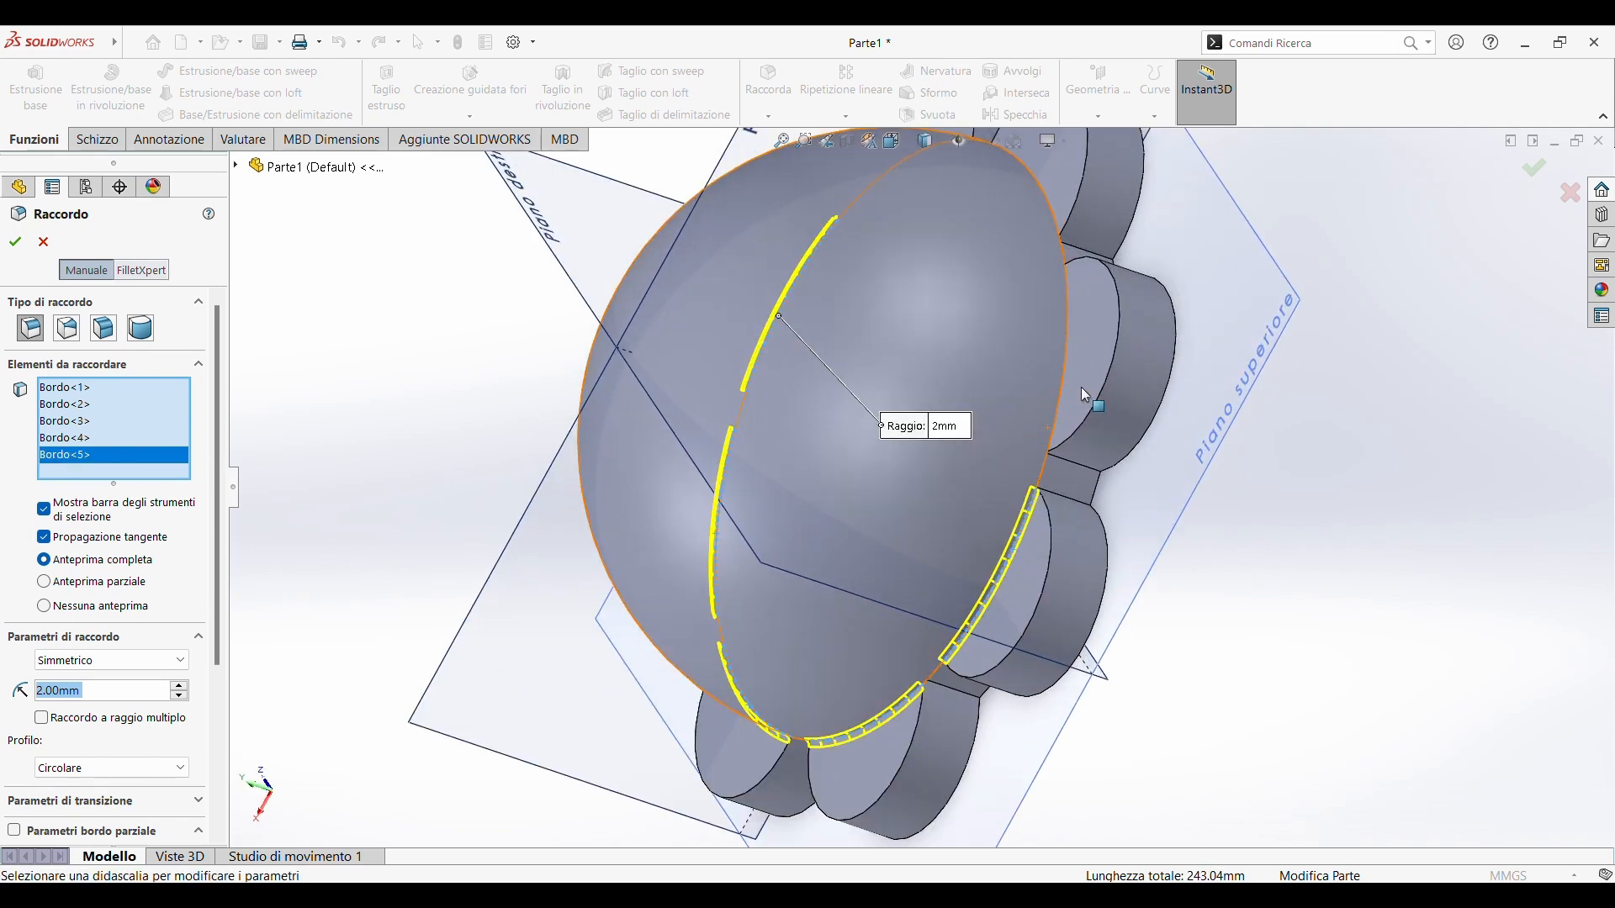
{"action": "left_click", "coordinate": [1064, 352]}
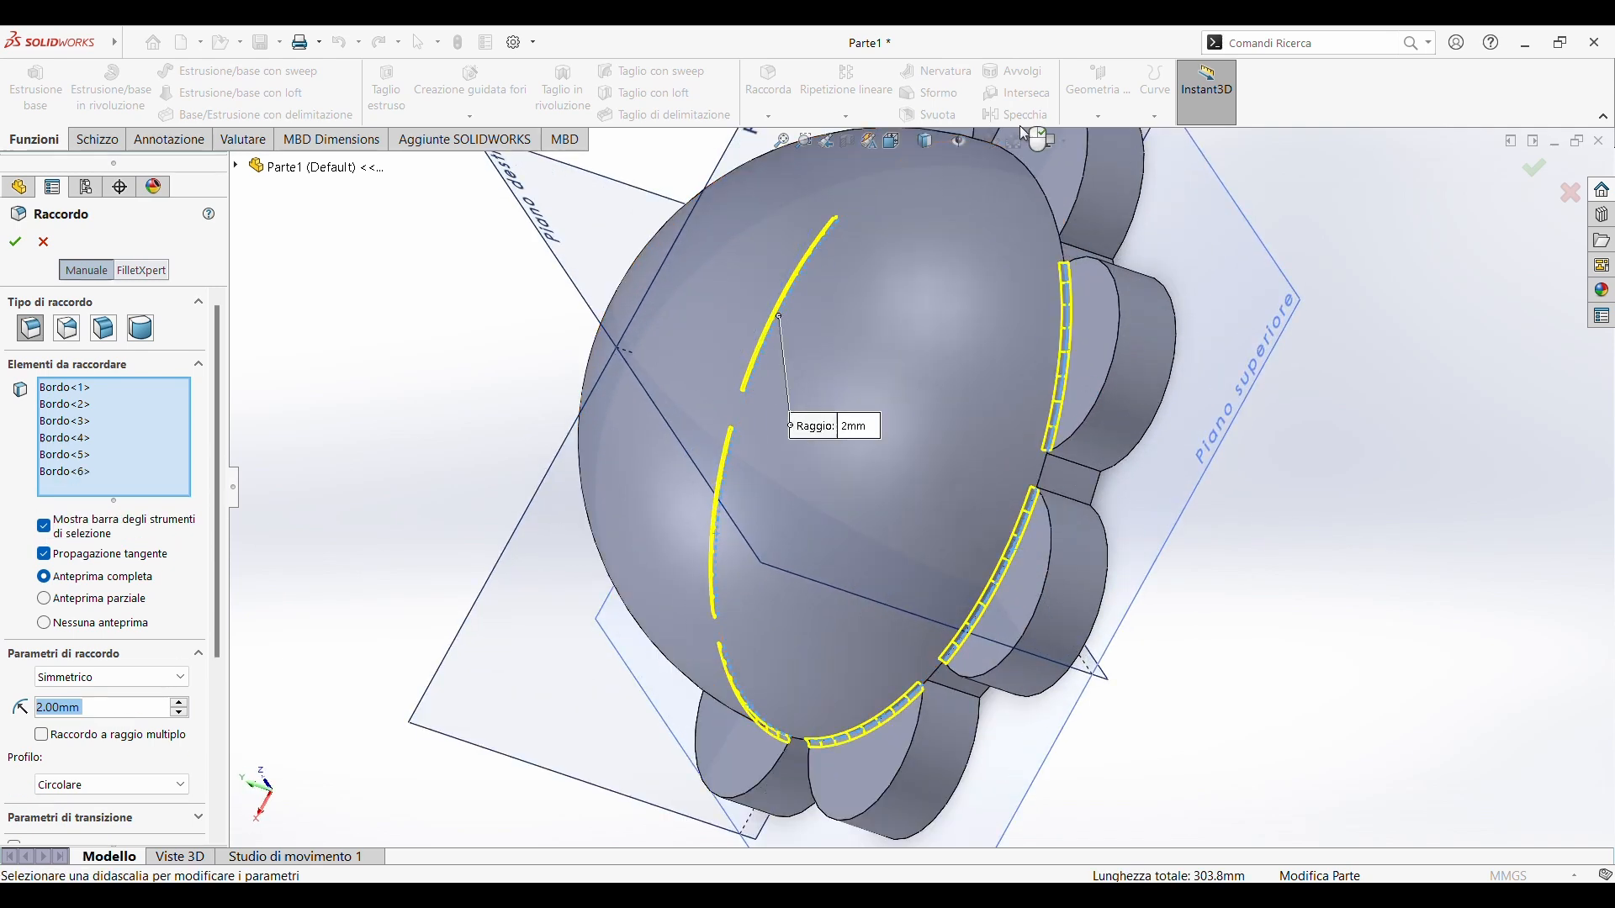
{"action": "left_click", "coordinate": [1049, 209]}
Add the eighth dome-to-lobe edge to the fillet selection and apply the 2 mm fillet
{"action": "scroll", "coordinate": [1050, 212], "scroll_direction": "up", "scroll_amount": 5}
{"action": "middle_click_drag", "start_coordinate": [807, 521], "coordinate": [1019, 656]}
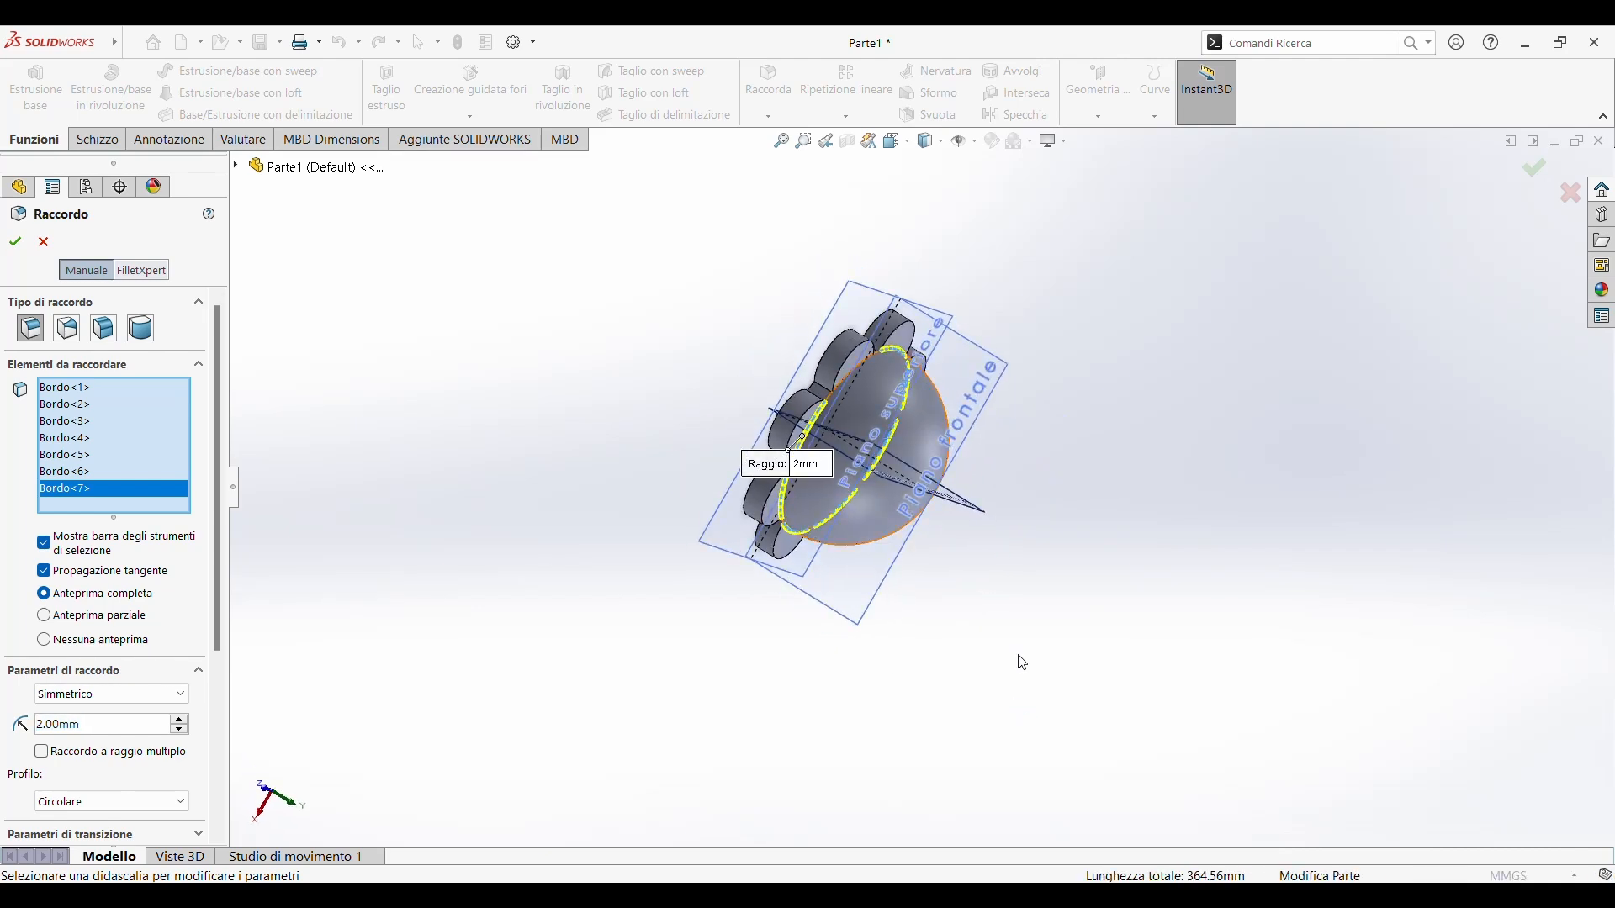
{"action": "scroll", "coordinate": [848, 211], "scroll_direction": "down", "scroll_amount": 4}
{"action": "middle_click_drag", "start_coordinate": [883, 580], "coordinate": [812, 305]}
{"action": "left_click", "coordinate": [905, 603]}
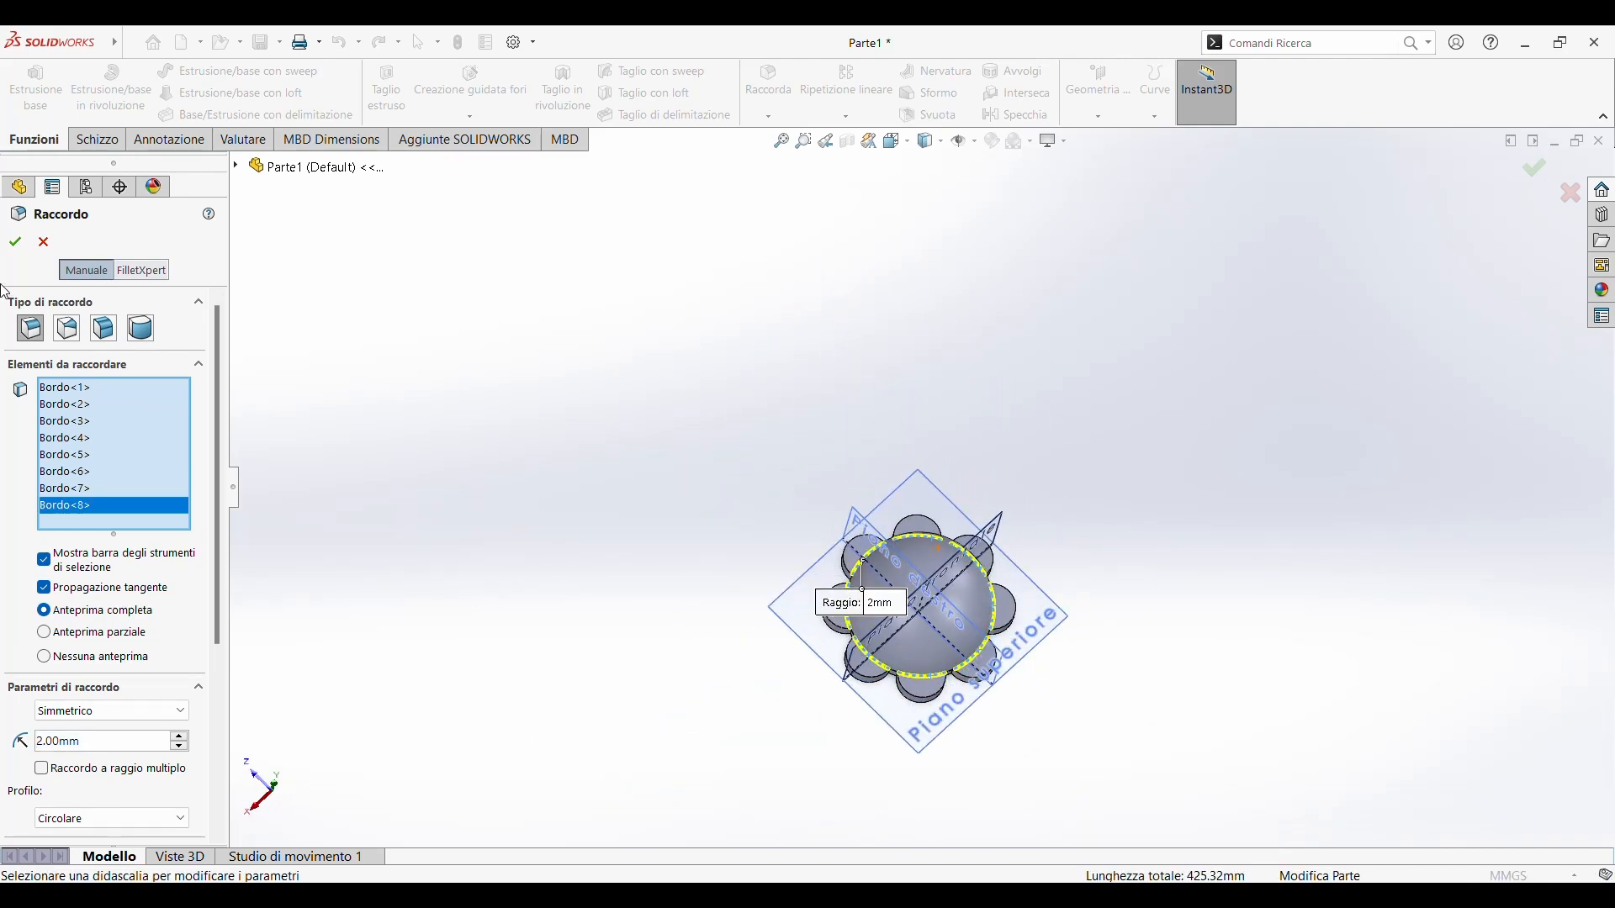
{"action": "left_click", "coordinate": [15, 242]}
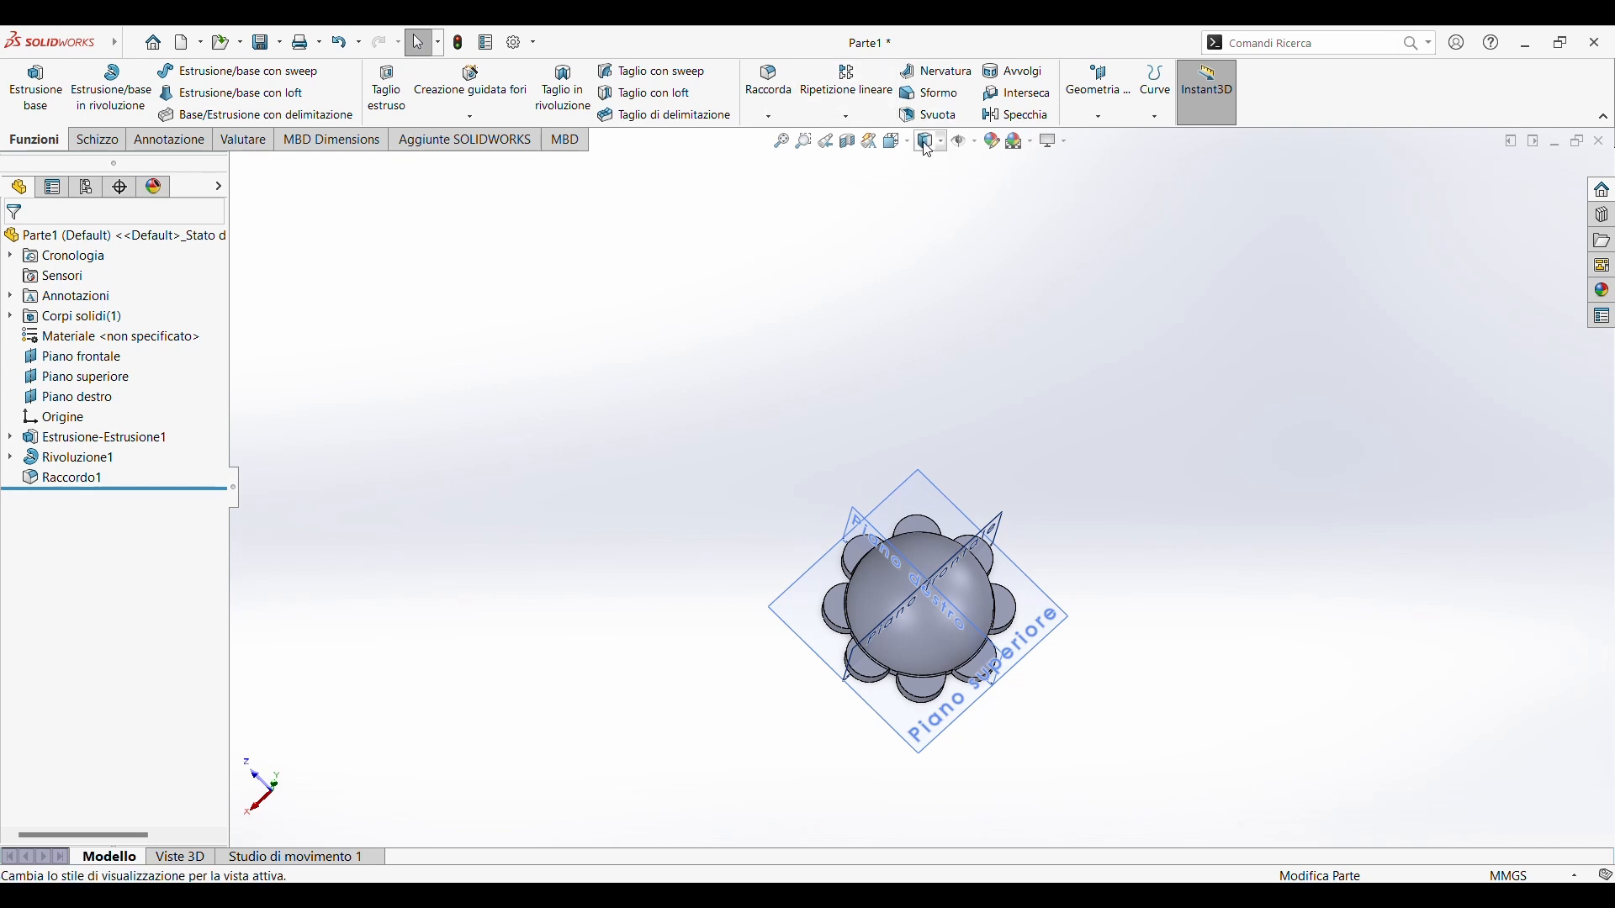
Hide the reference planes and start a new sketch on the flower-shaped base's underside
{"action": "key", "text": "f"}
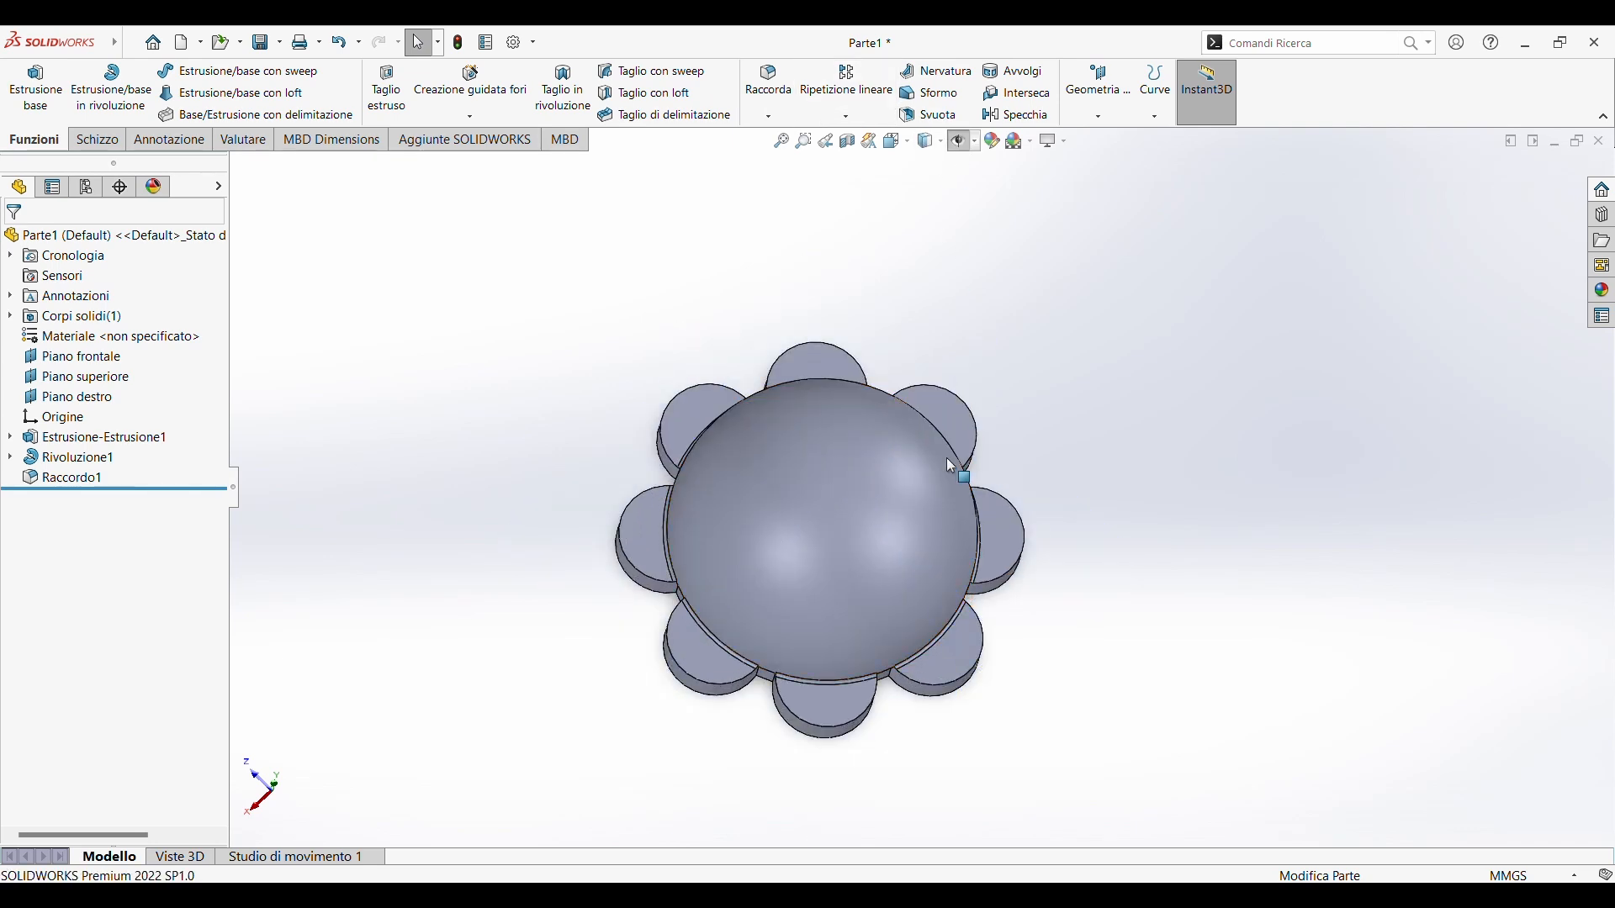
{"action": "middle_click_drag", "start_coordinate": [950, 465], "coordinate": [1124, 209]}
{"action": "left_click", "coordinate": [831, 602]}
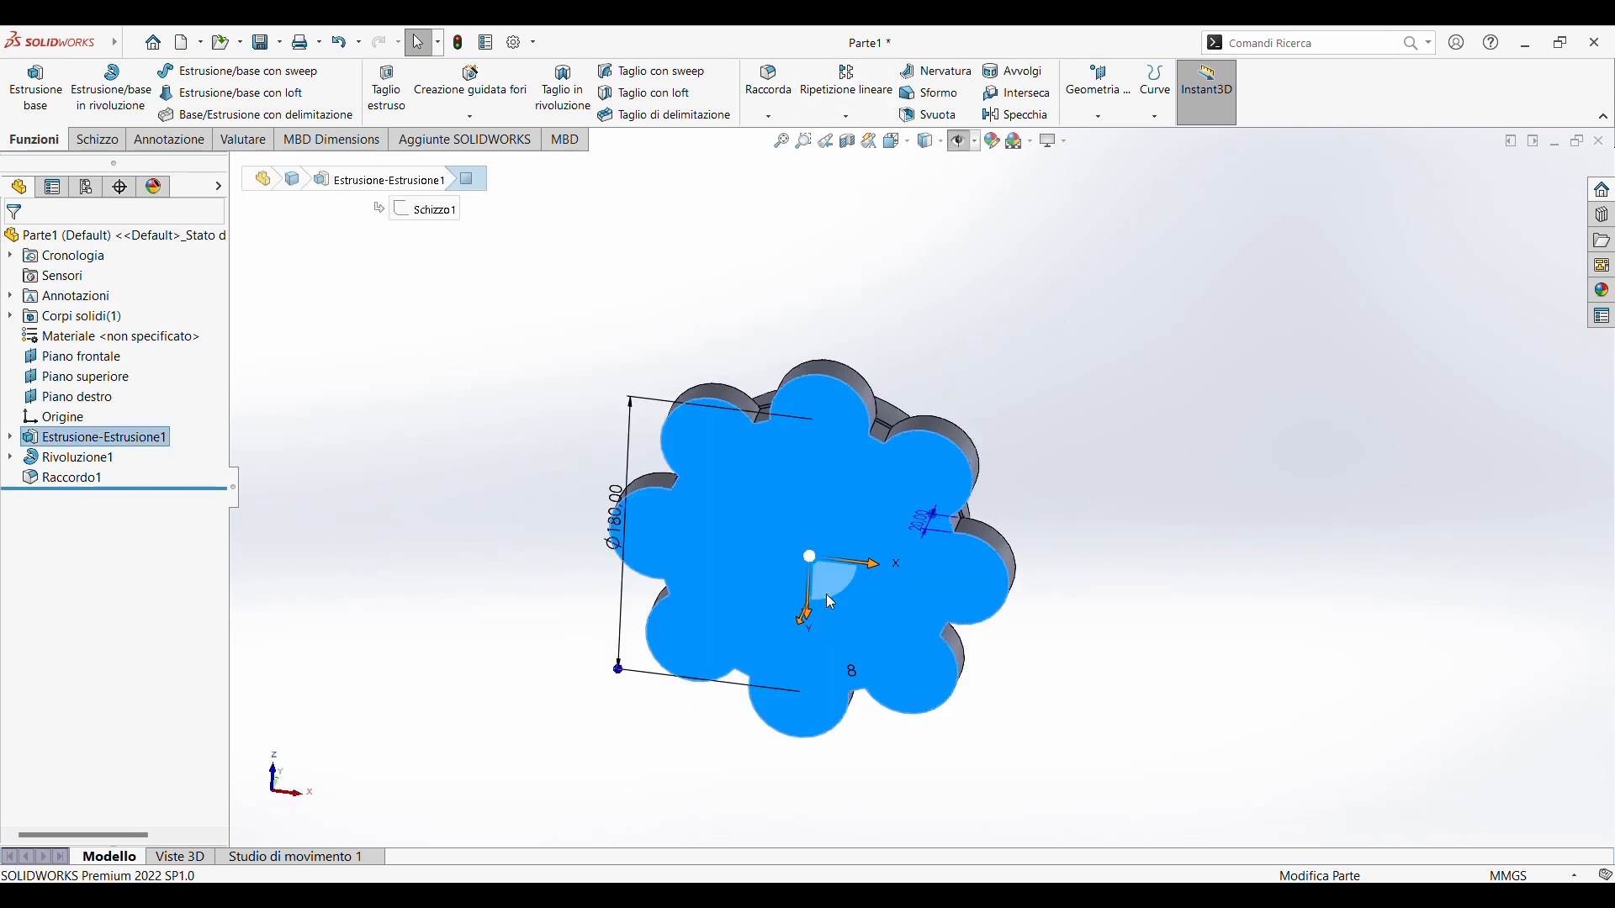
{"action": "left_click", "coordinate": [96, 140]}
{"action": "left_click", "coordinate": [29, 86]}
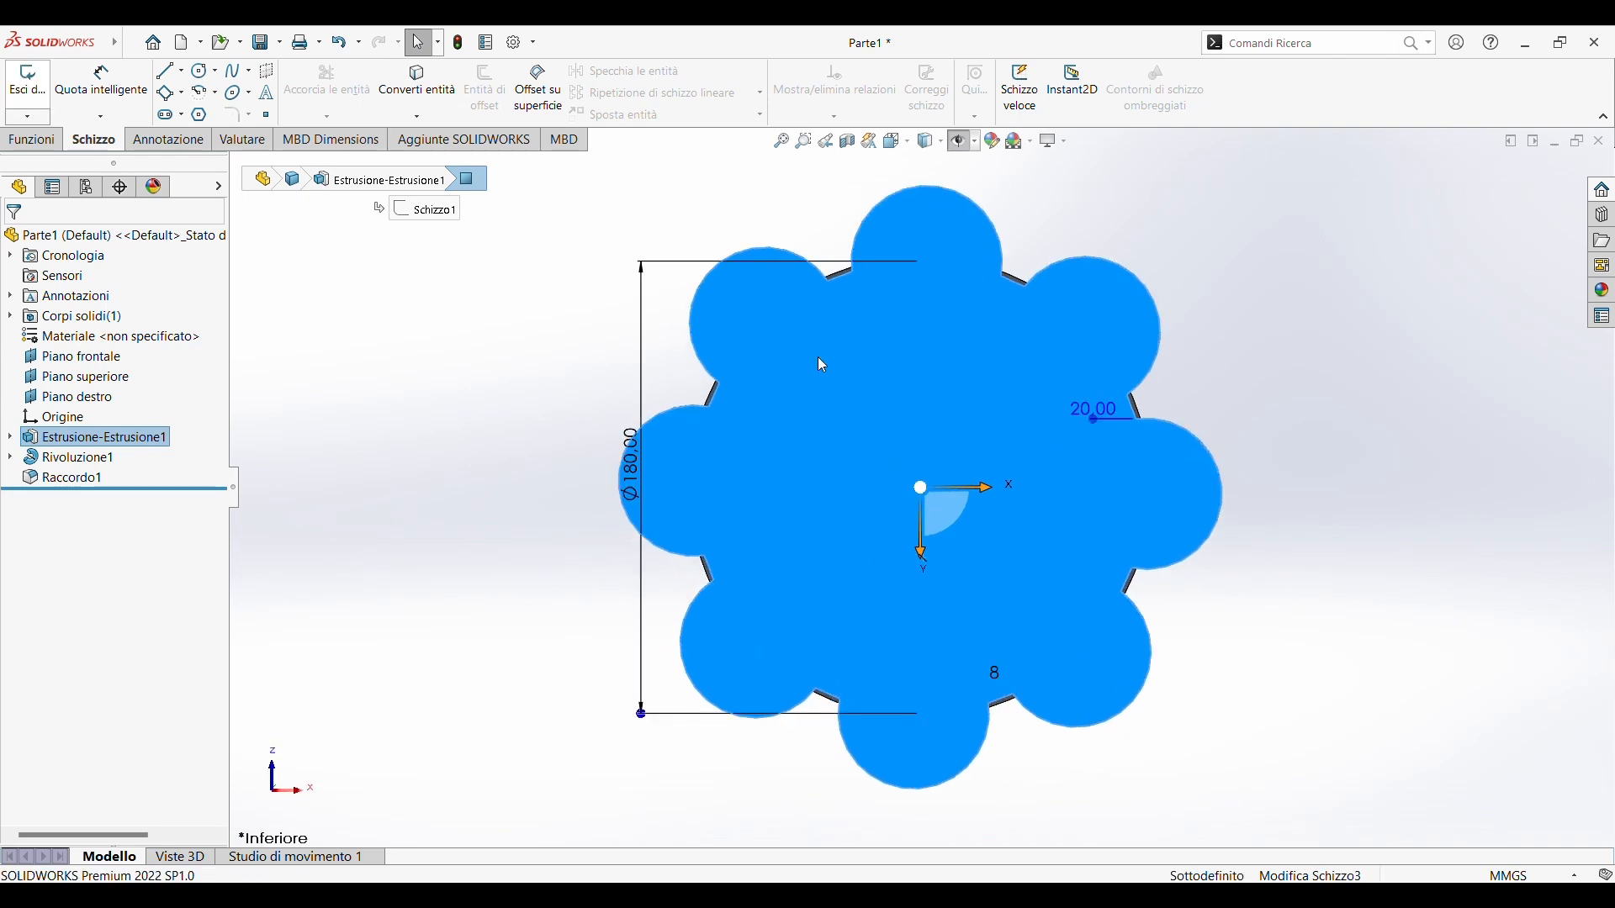
Sketch a circle centred on the origin of the base's underside and set its diameter to 40 mm
{"action": "left_click", "coordinate": [199, 71]}
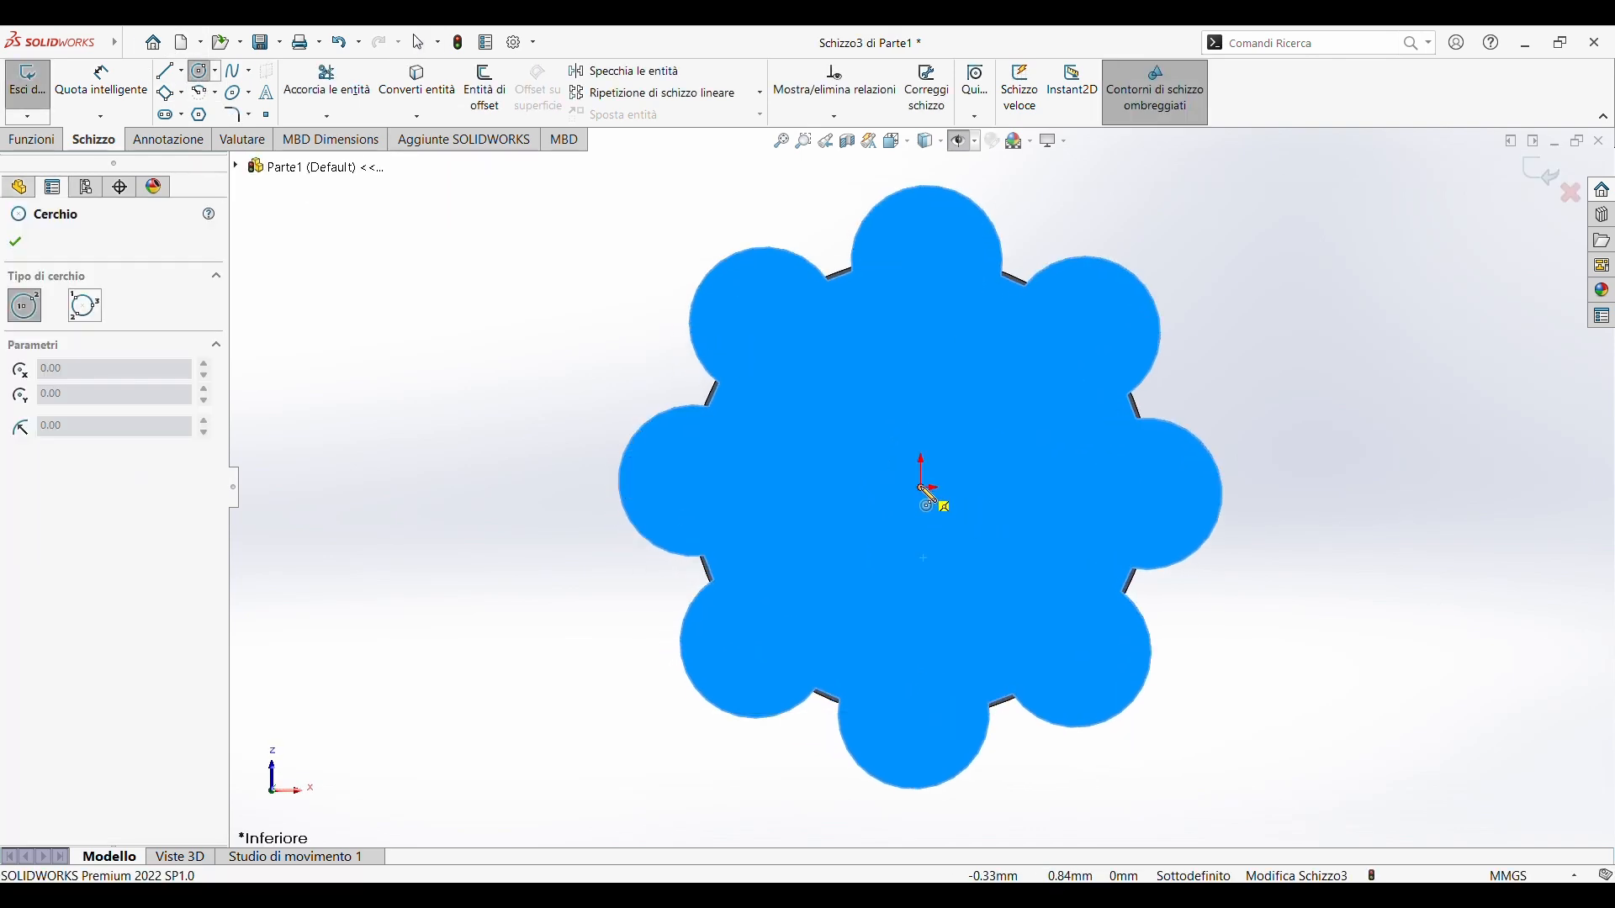
{"action": "left_click", "coordinate": [922, 487]}
{"action": "left_click", "coordinate": [959, 544]}
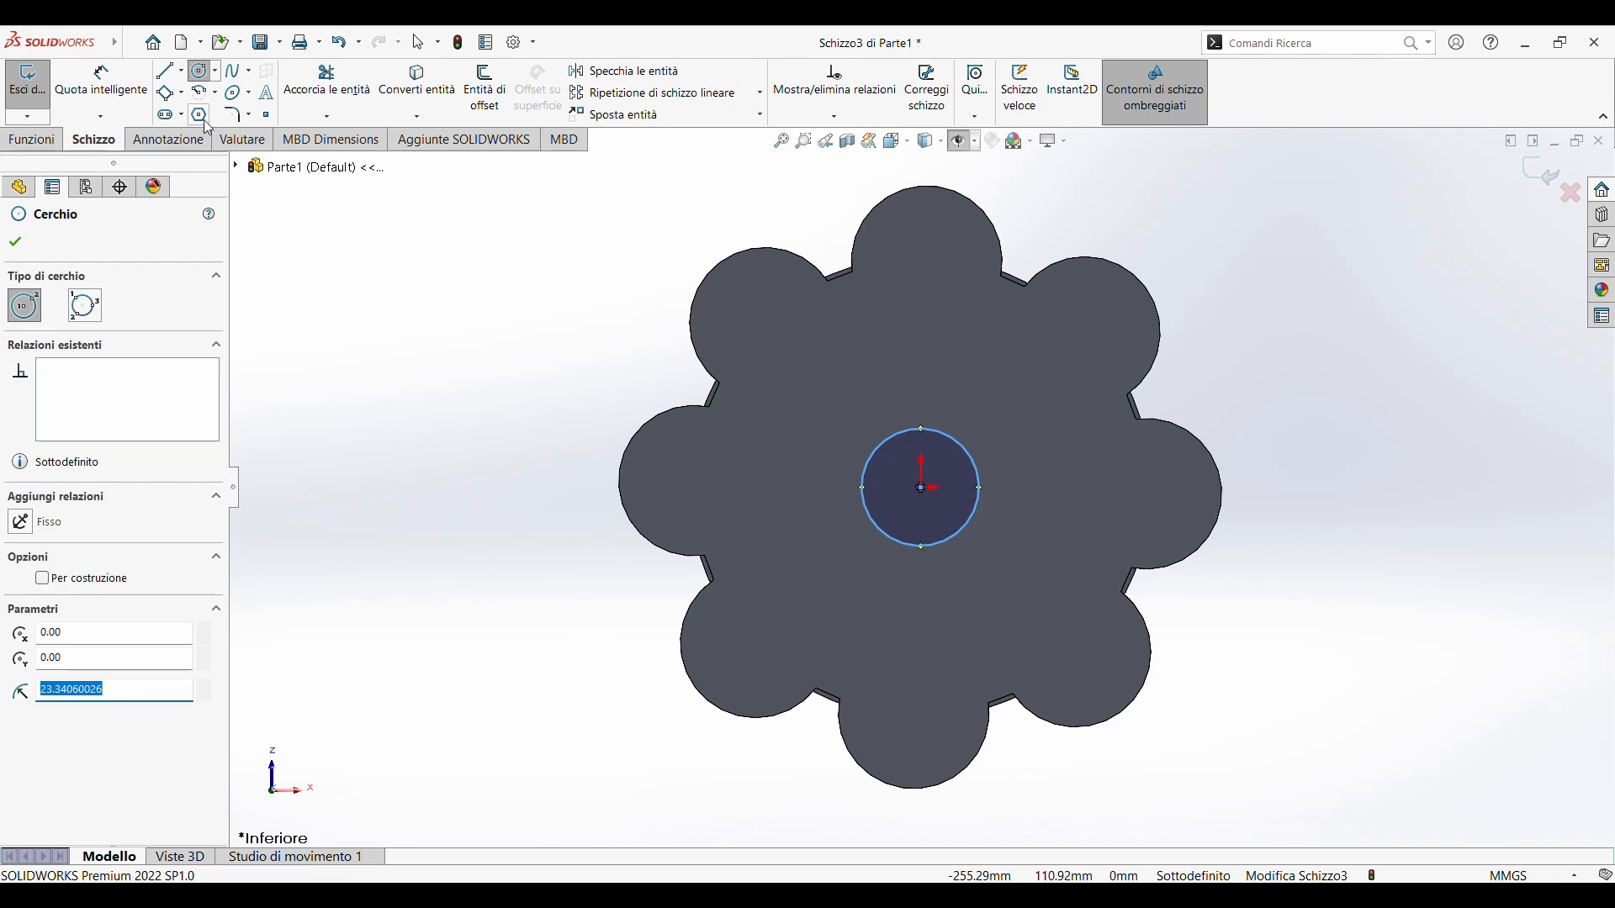
{"action": "left_click", "coordinate": [101, 81]}
{"action": "left_click", "coordinate": [873, 522]}
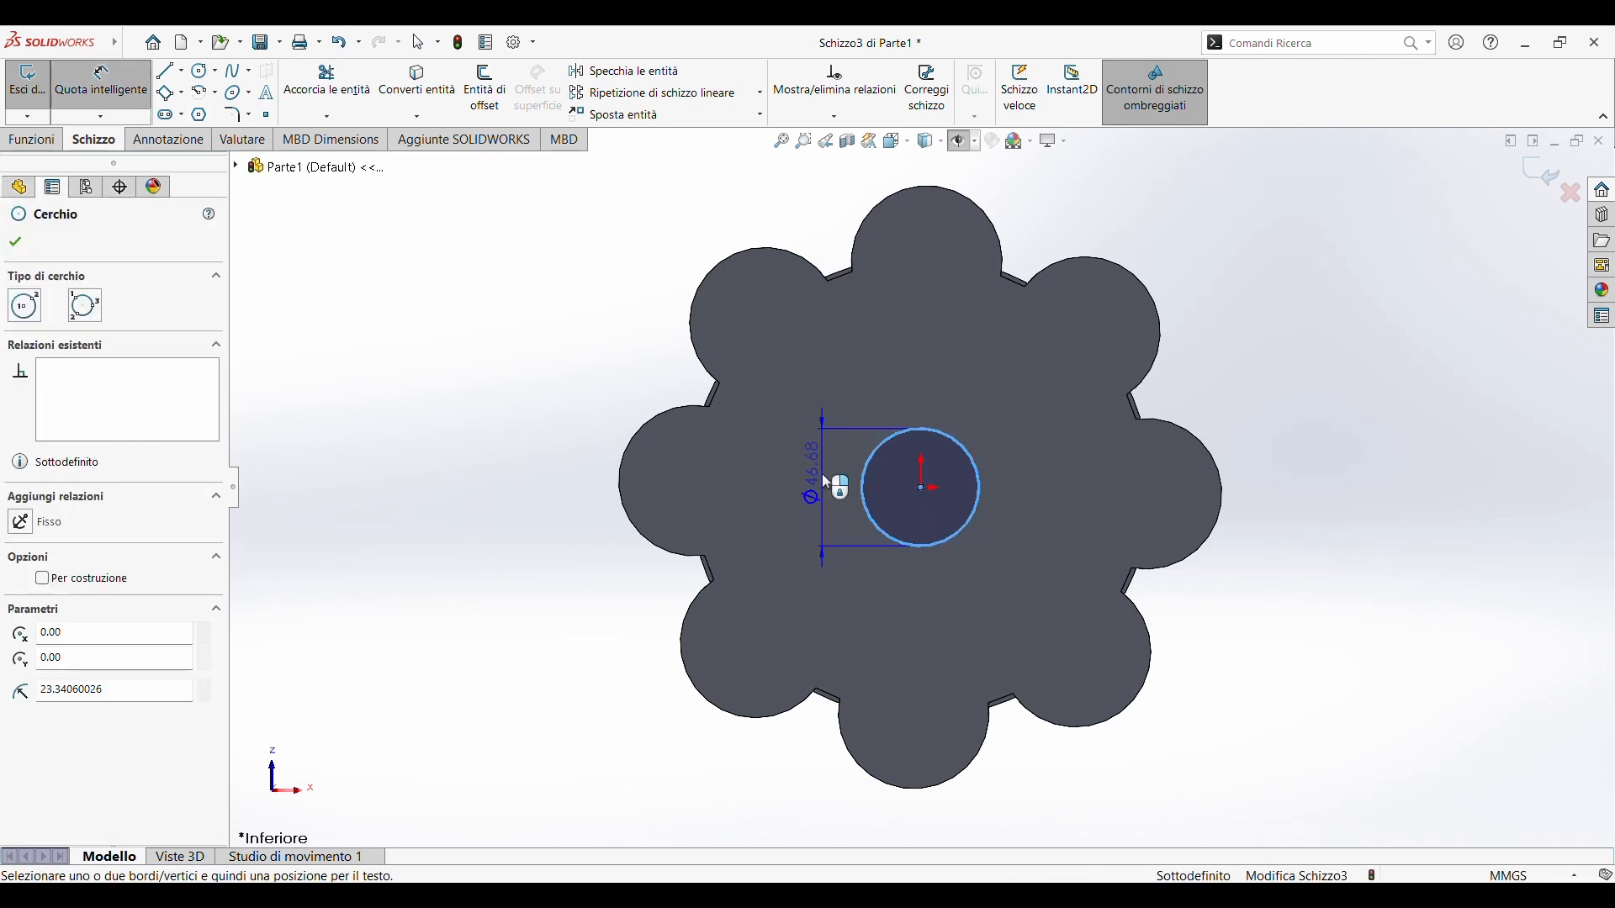
{"action": "left_click", "coordinate": [823, 476]}
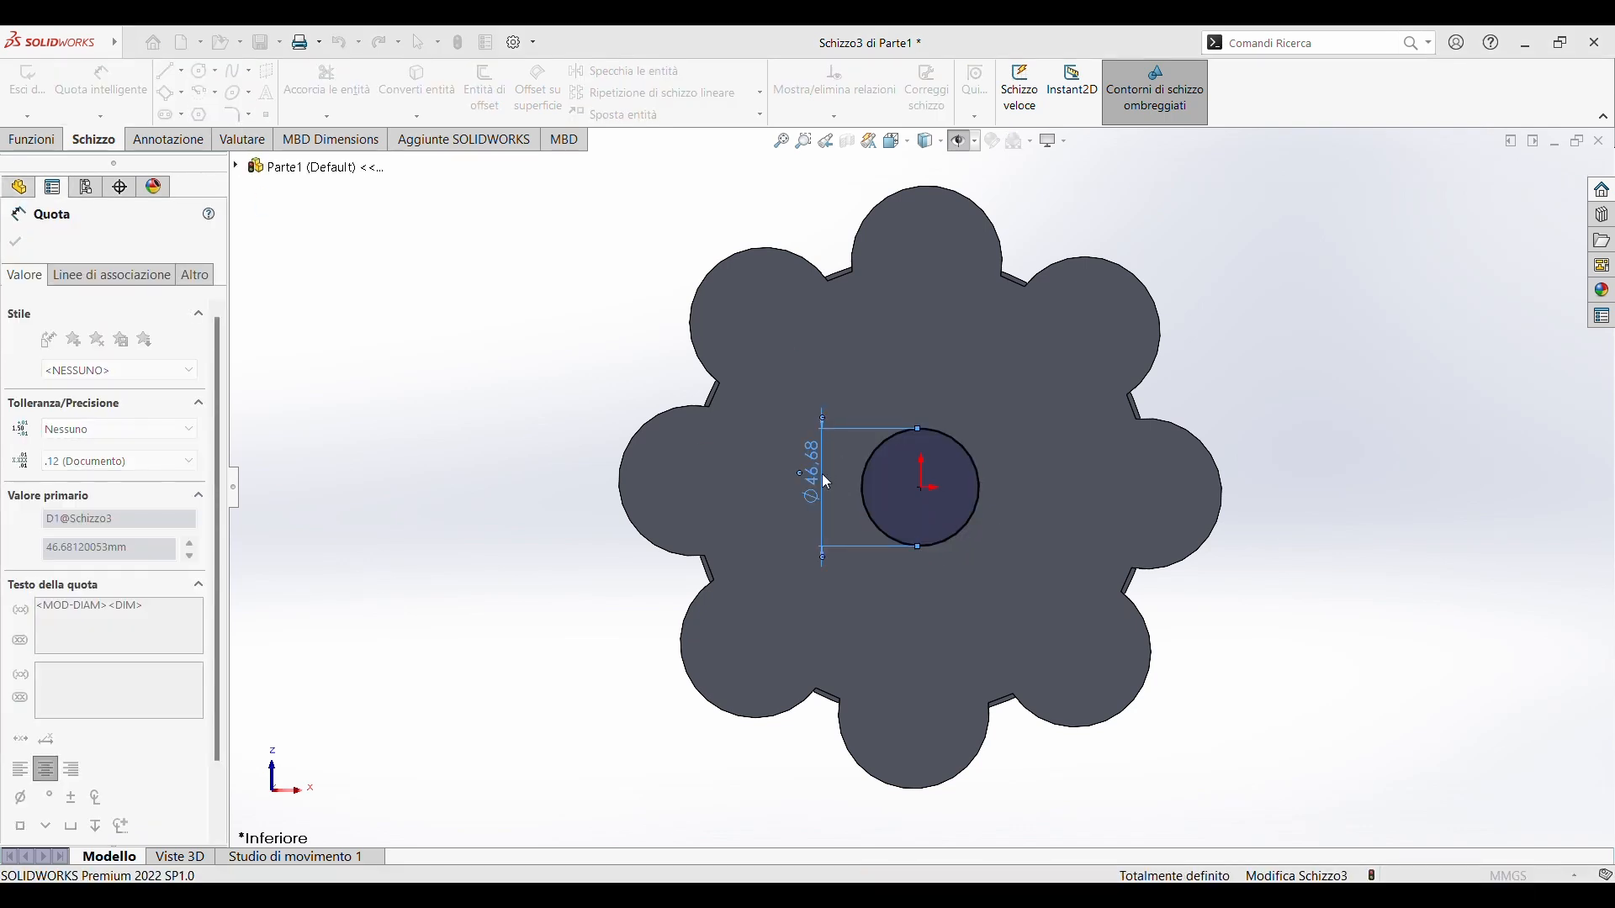
{"action": "type", "text": "40"}
{"action": "key", "text": "Return"}
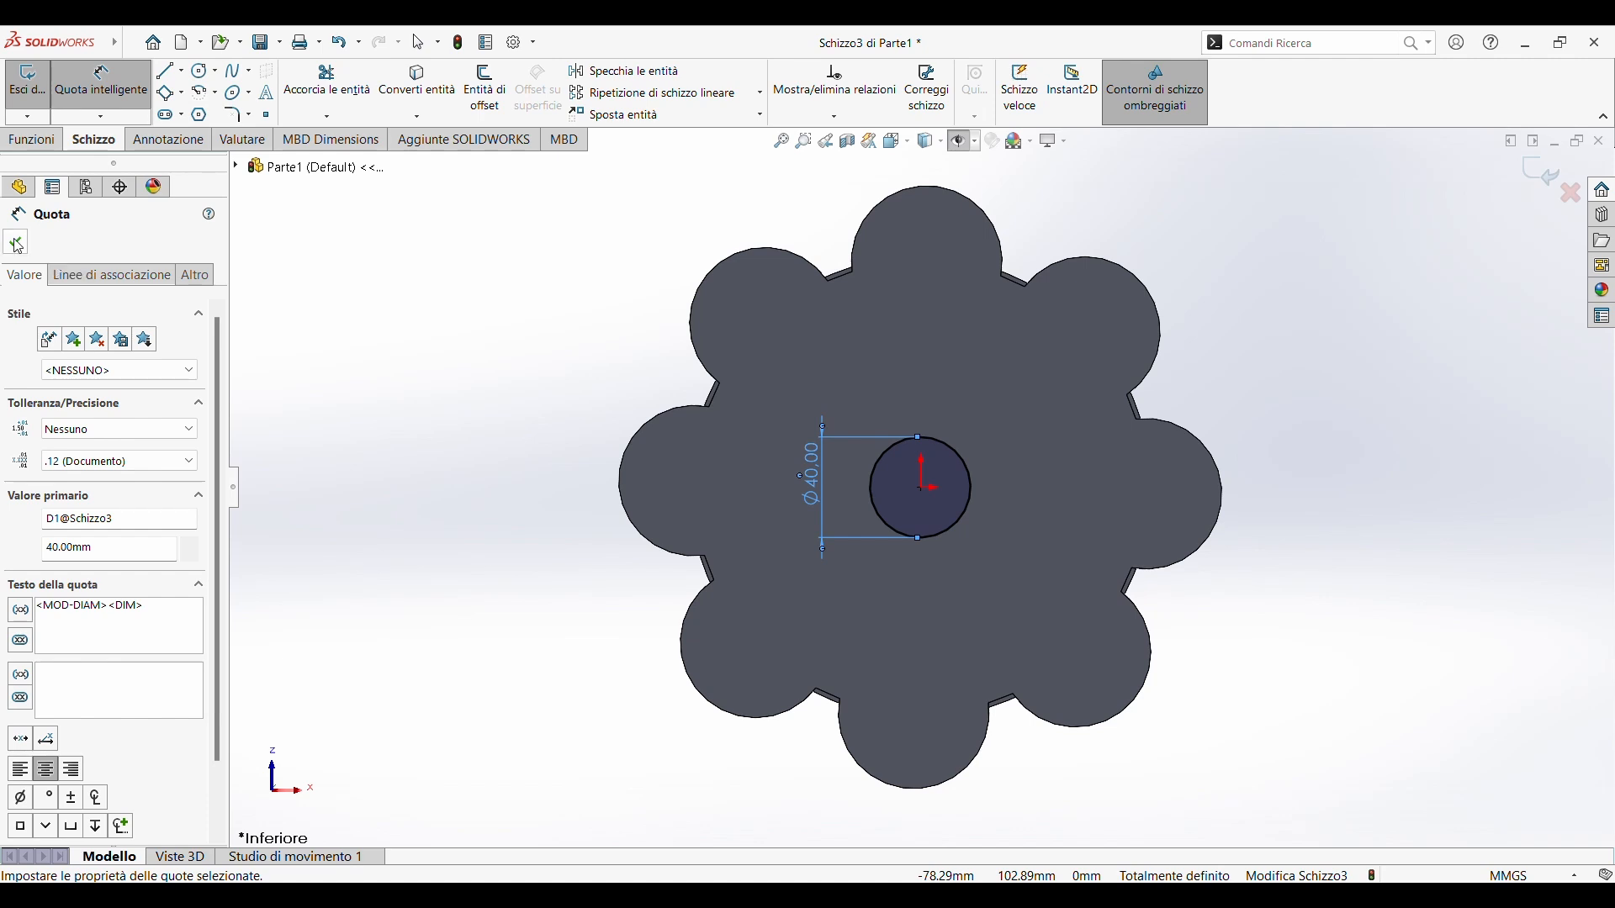
{"action": "left_click", "coordinate": [16, 244]}
Cut the 40 mm circle through the whole part with an extruded cut using the Through All (Passante) end condition
{"action": "left_click", "coordinate": [28, 143]}
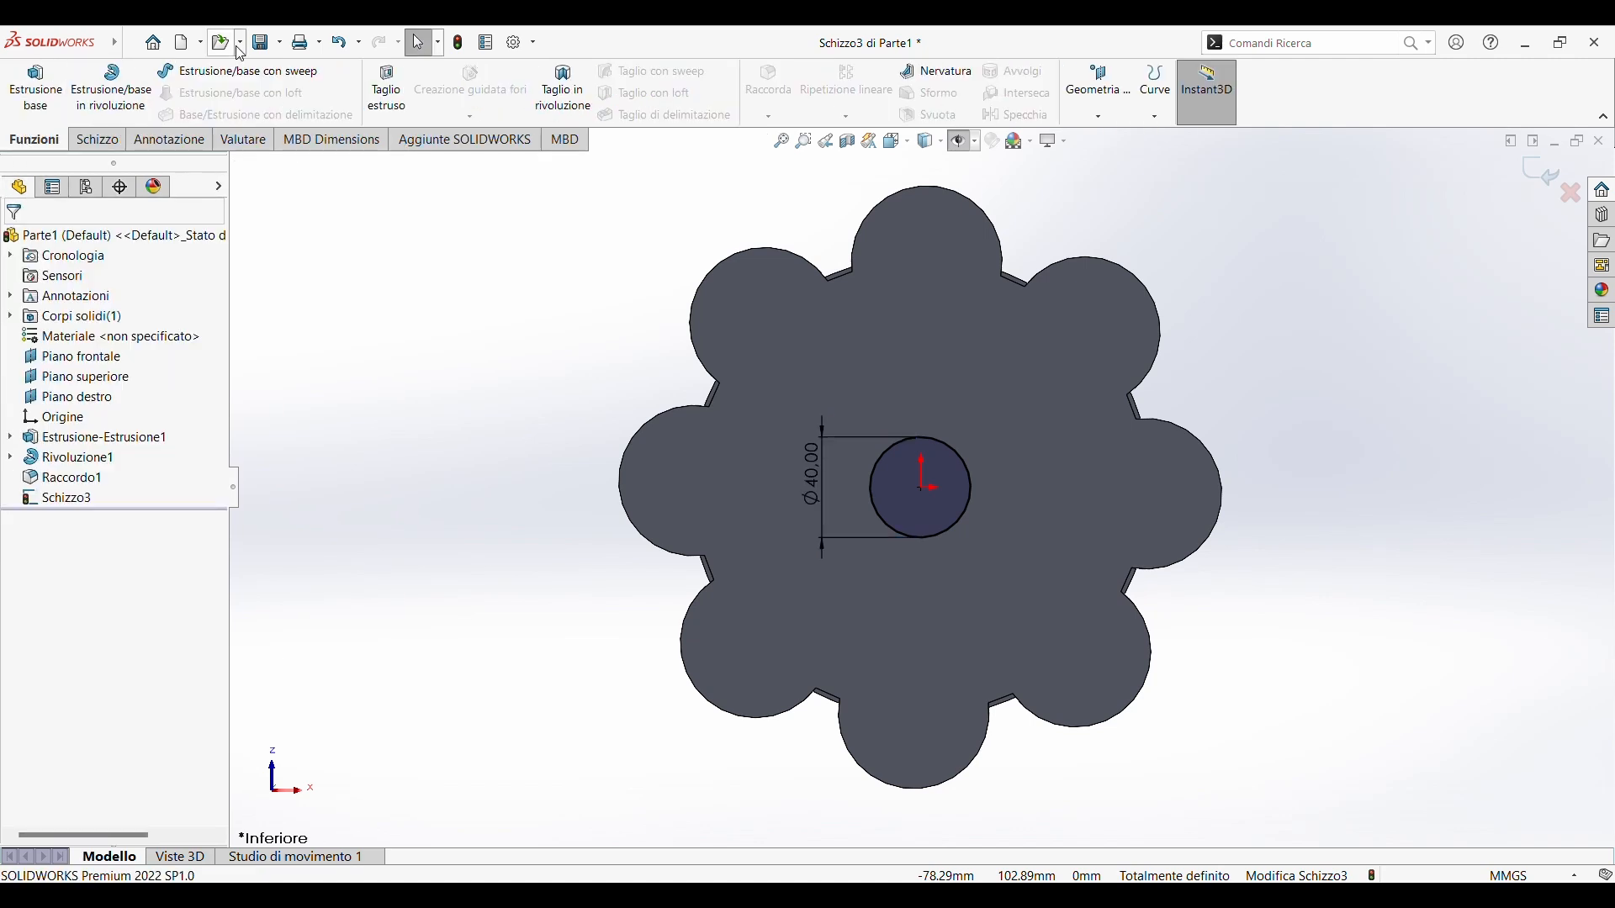
{"action": "left_click", "coordinate": [407, 107]}
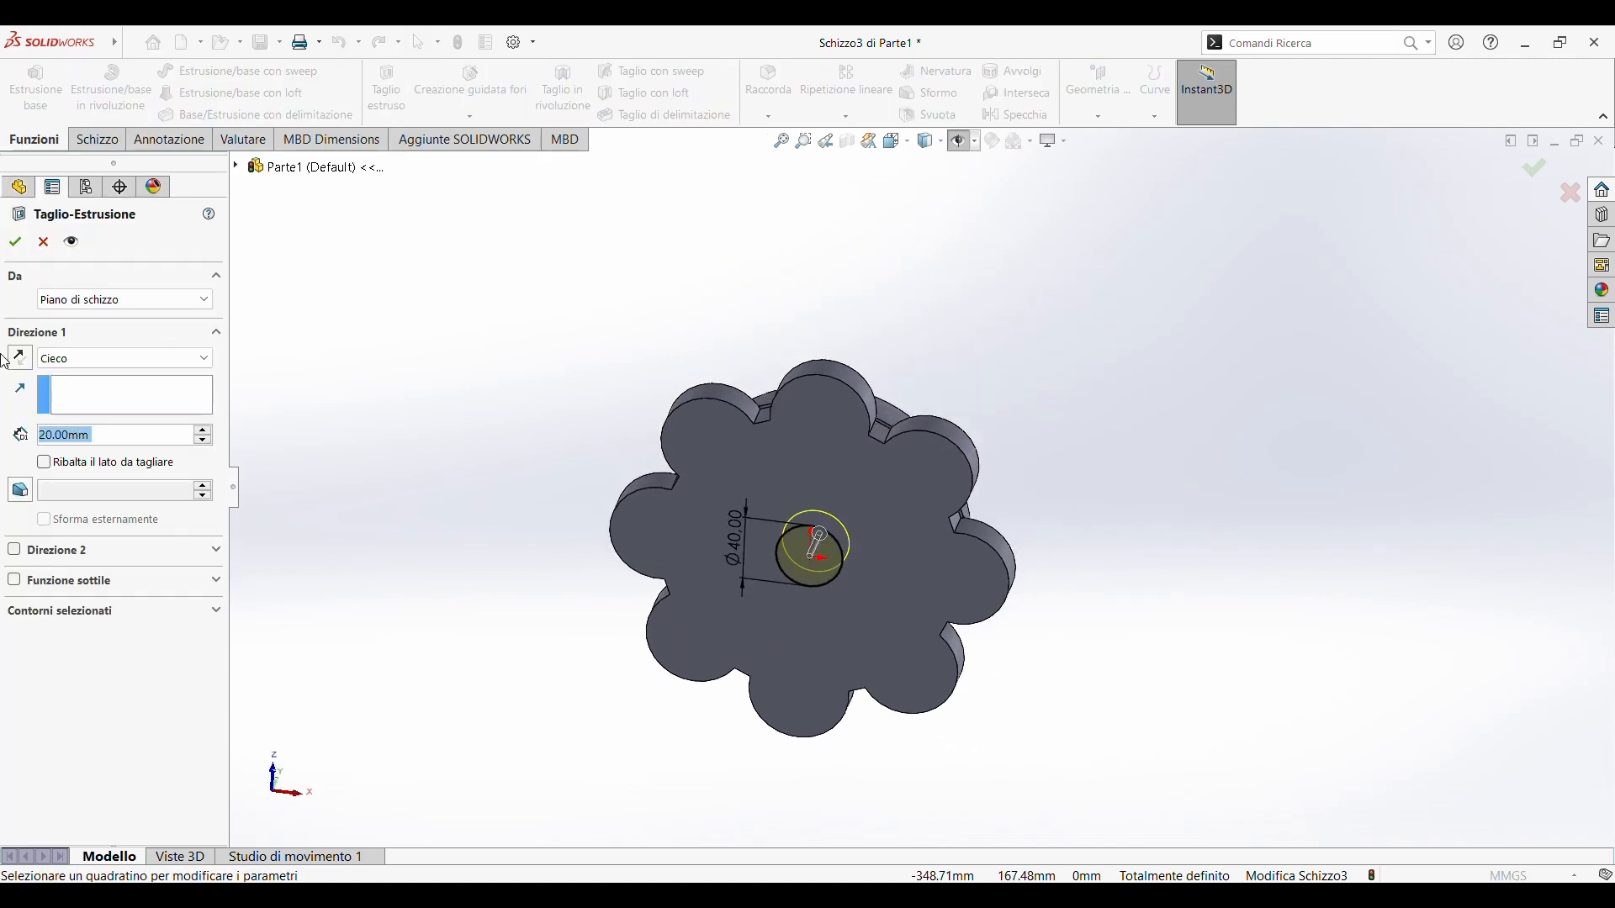
{"action": "left_click", "coordinate": [21, 359]}
{"action": "left_click", "coordinate": [22, 358]}
{"action": "key", "text": "Down"}
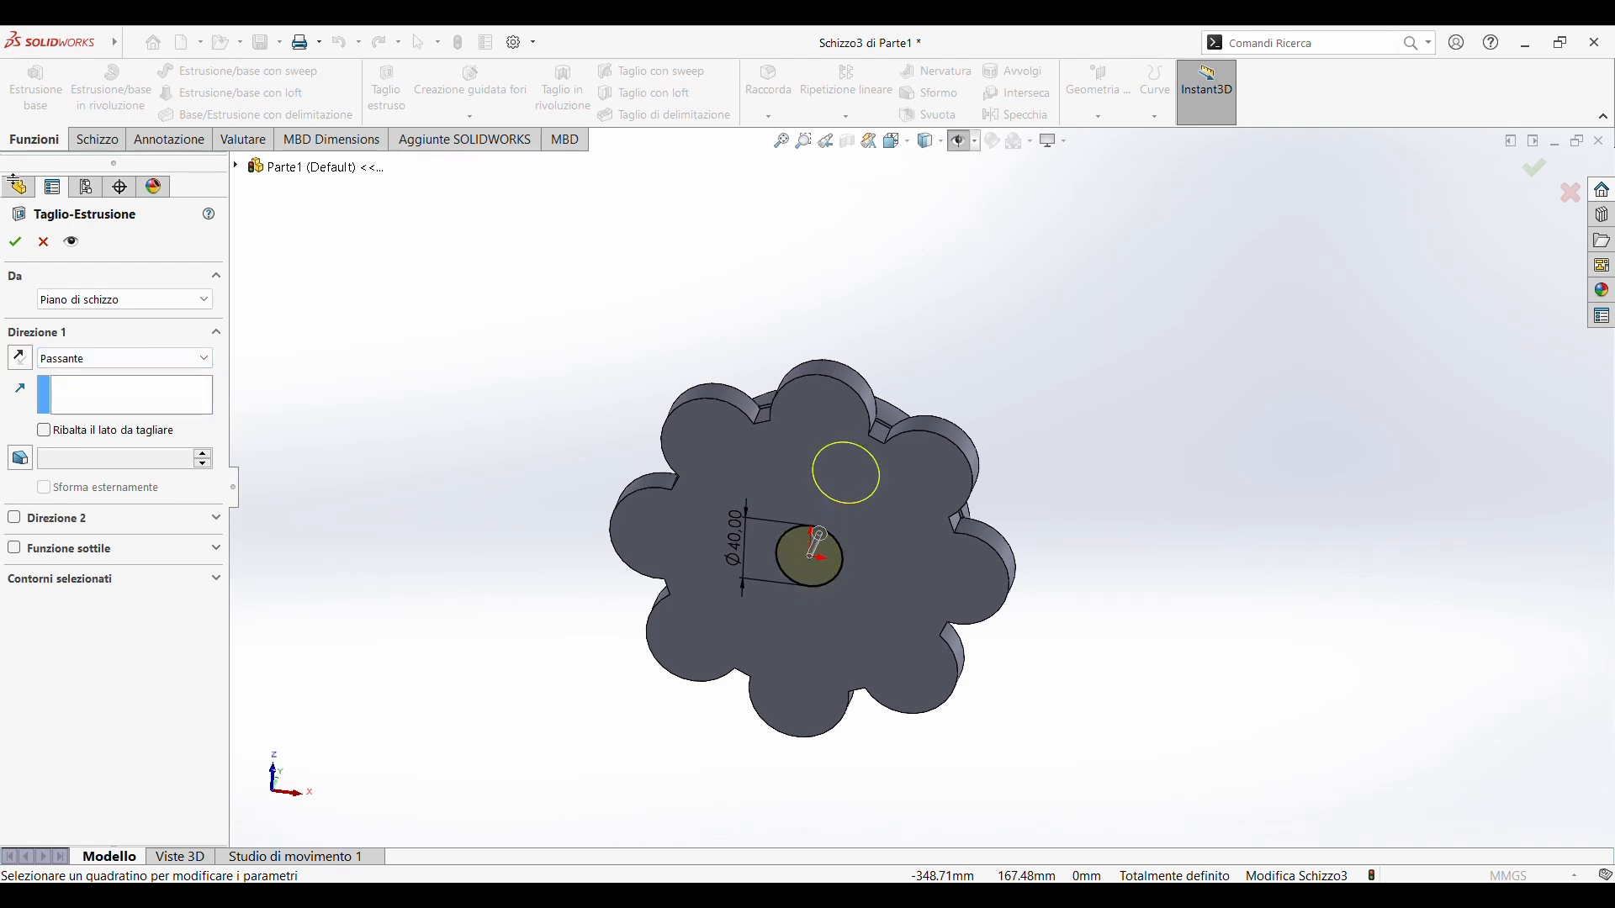
{"action": "left_click", "coordinate": [15, 242]}
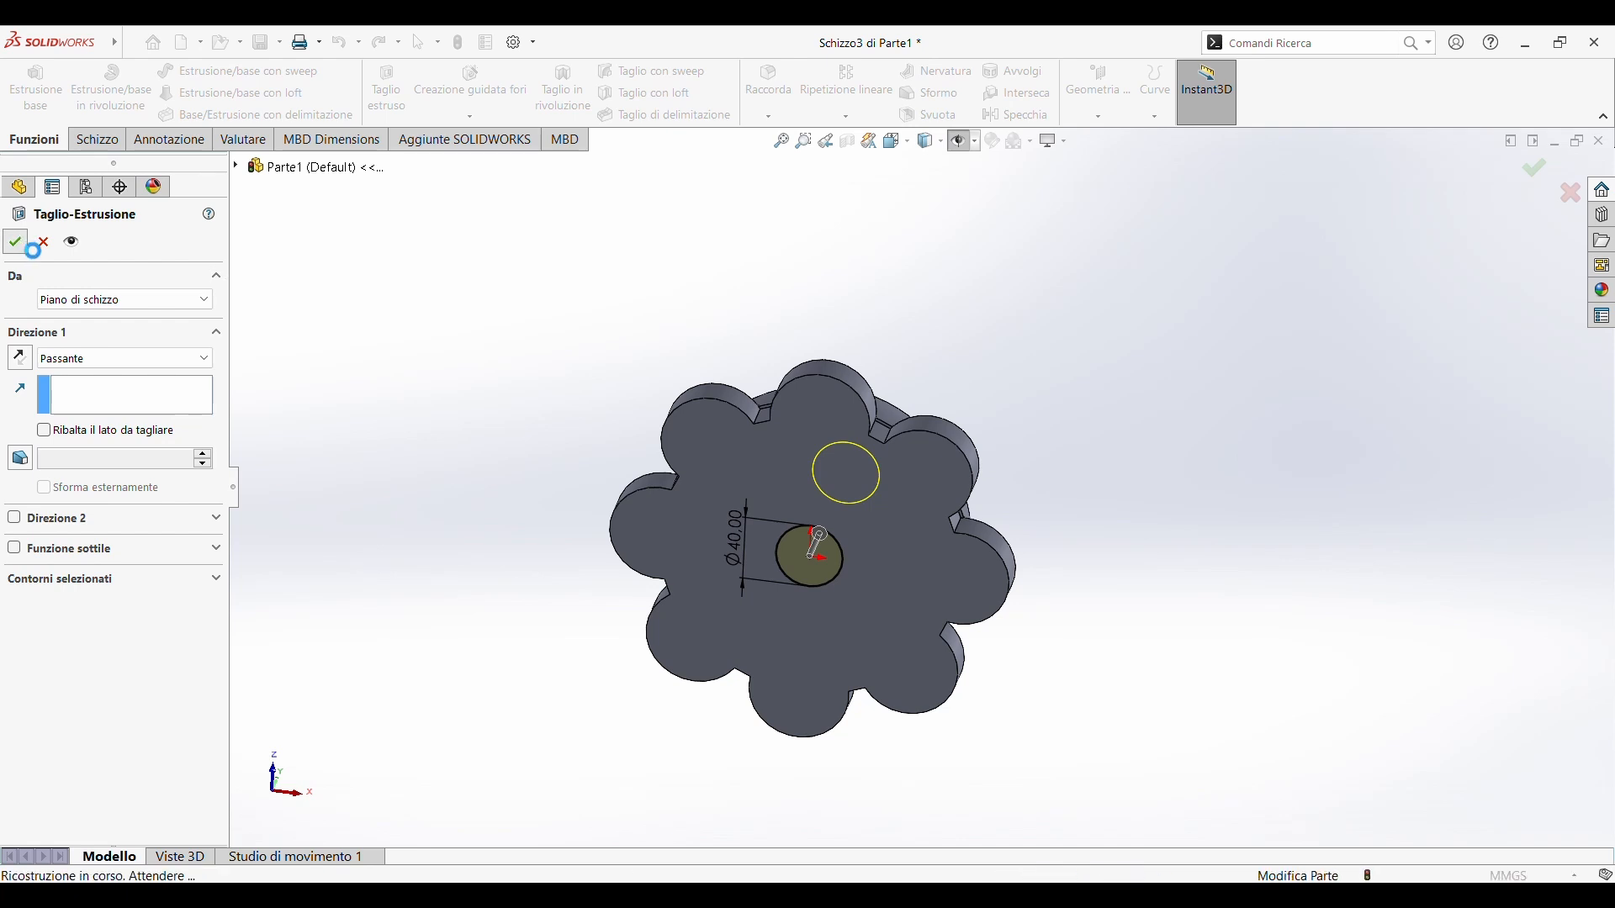
Change the appearance colour of the whole part to the light cyan standard swatch
{"action": "middle_click_drag", "start_coordinate": [1128, 273], "coordinate": [1189, 371]}
{"action": "scroll", "coordinate": [744, 665], "scroll_direction": "up", "scroll_amount": 2}
{"action": "scroll", "coordinate": [1000, 387], "scroll_direction": "down", "scroll_amount": 5}
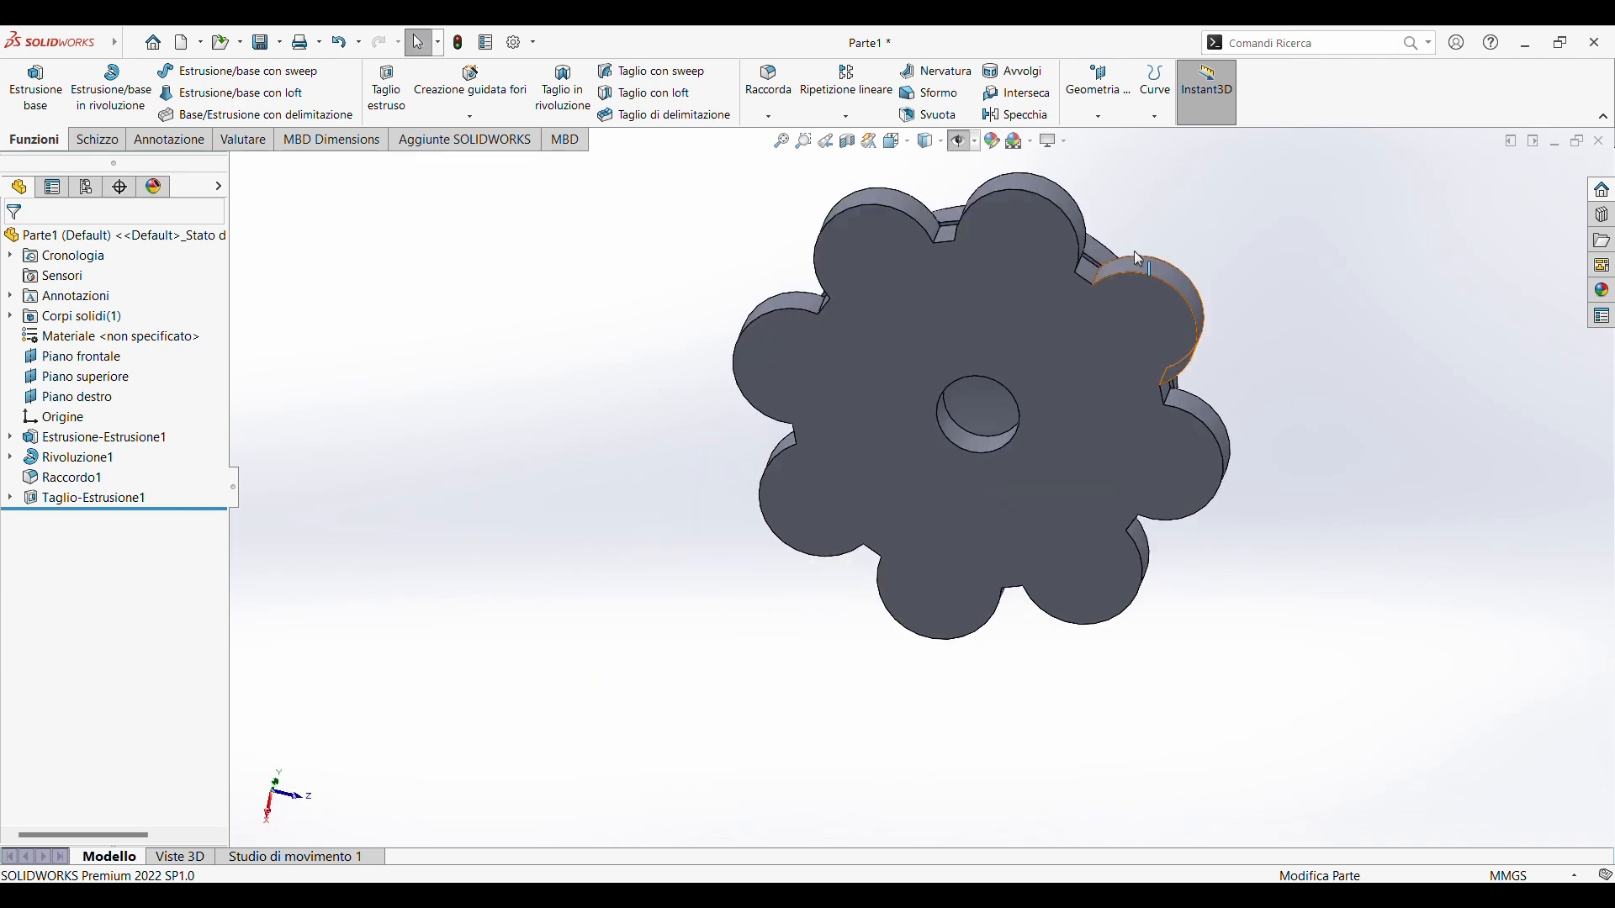
{"action": "left_click", "coordinate": [993, 140]}
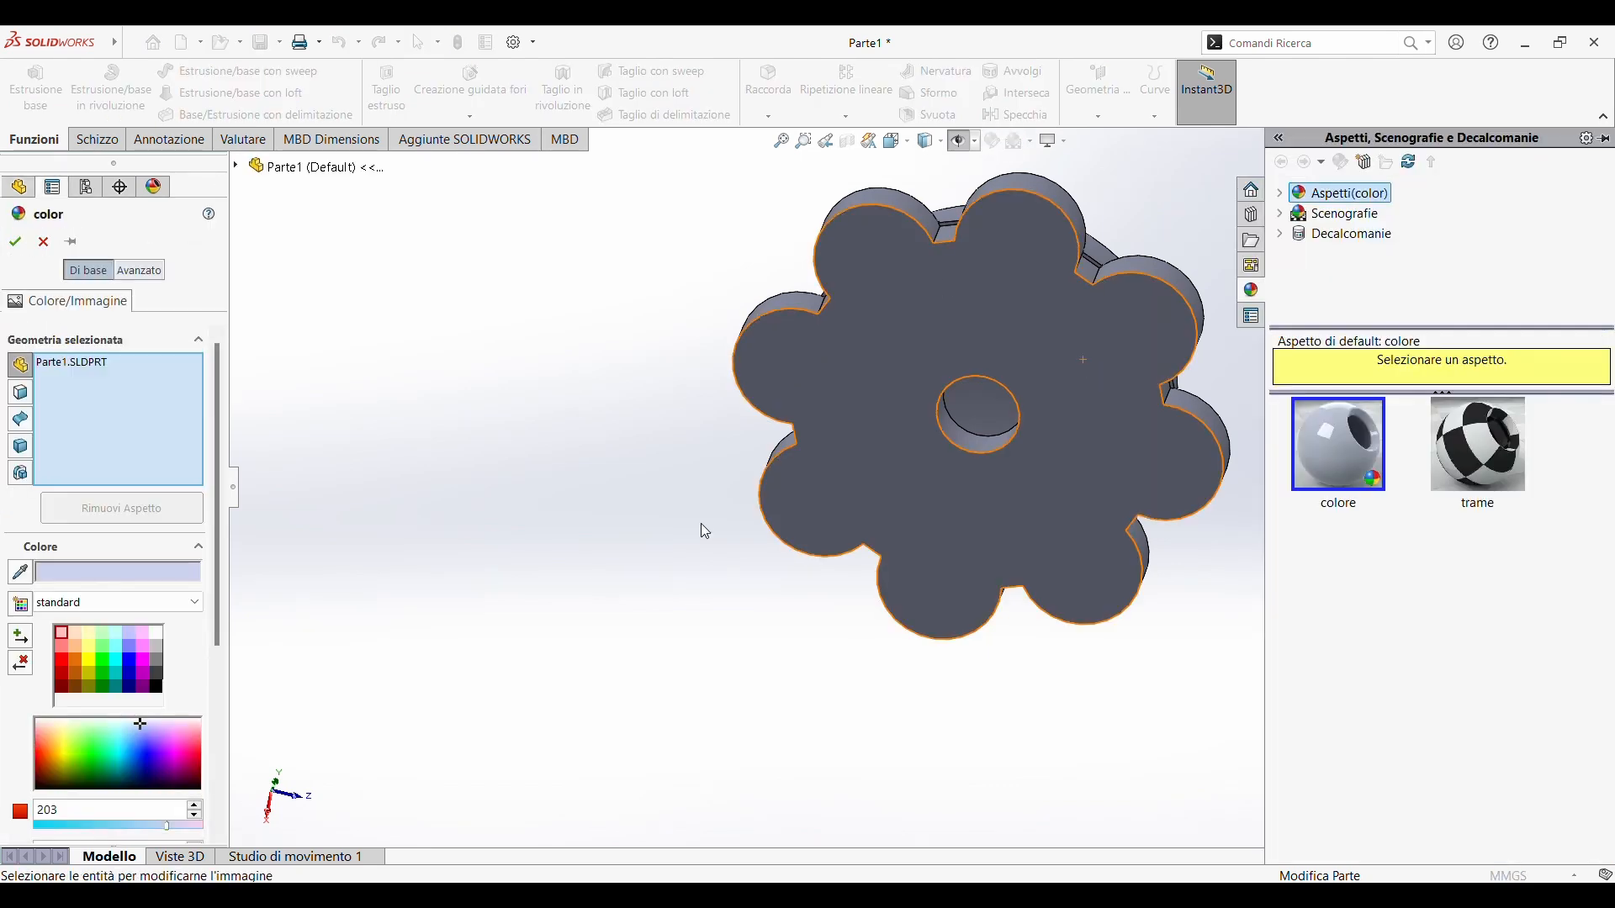
{"action": "left_click", "coordinate": [77, 654]}
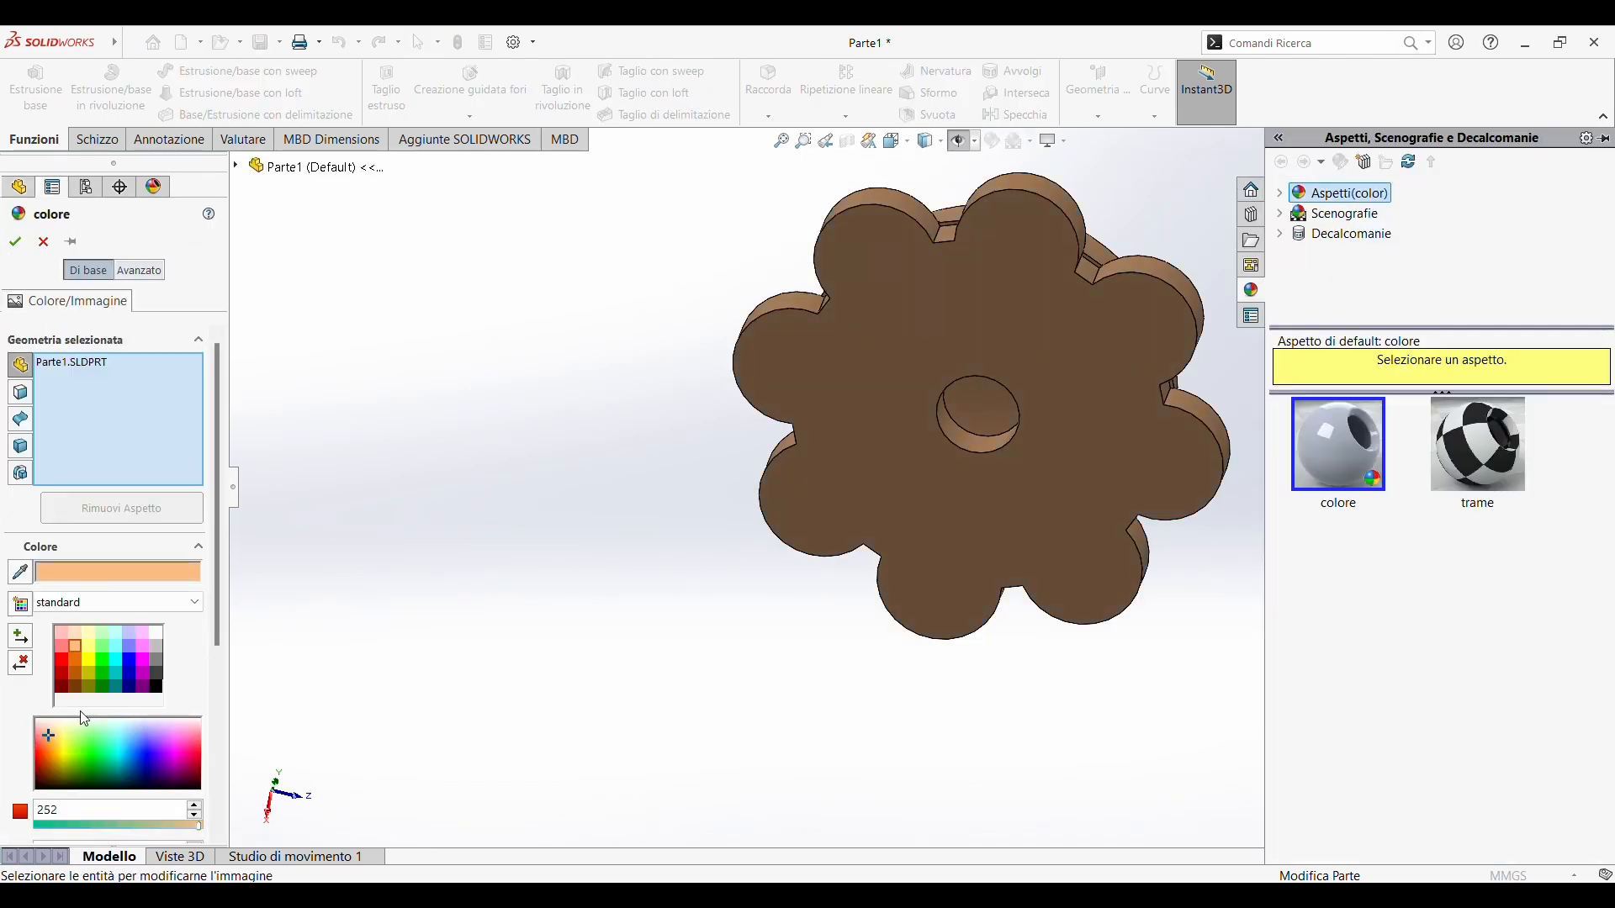
{"action": "left_click", "coordinate": [89, 740]}
{"action": "left_click", "coordinate": [91, 747]}
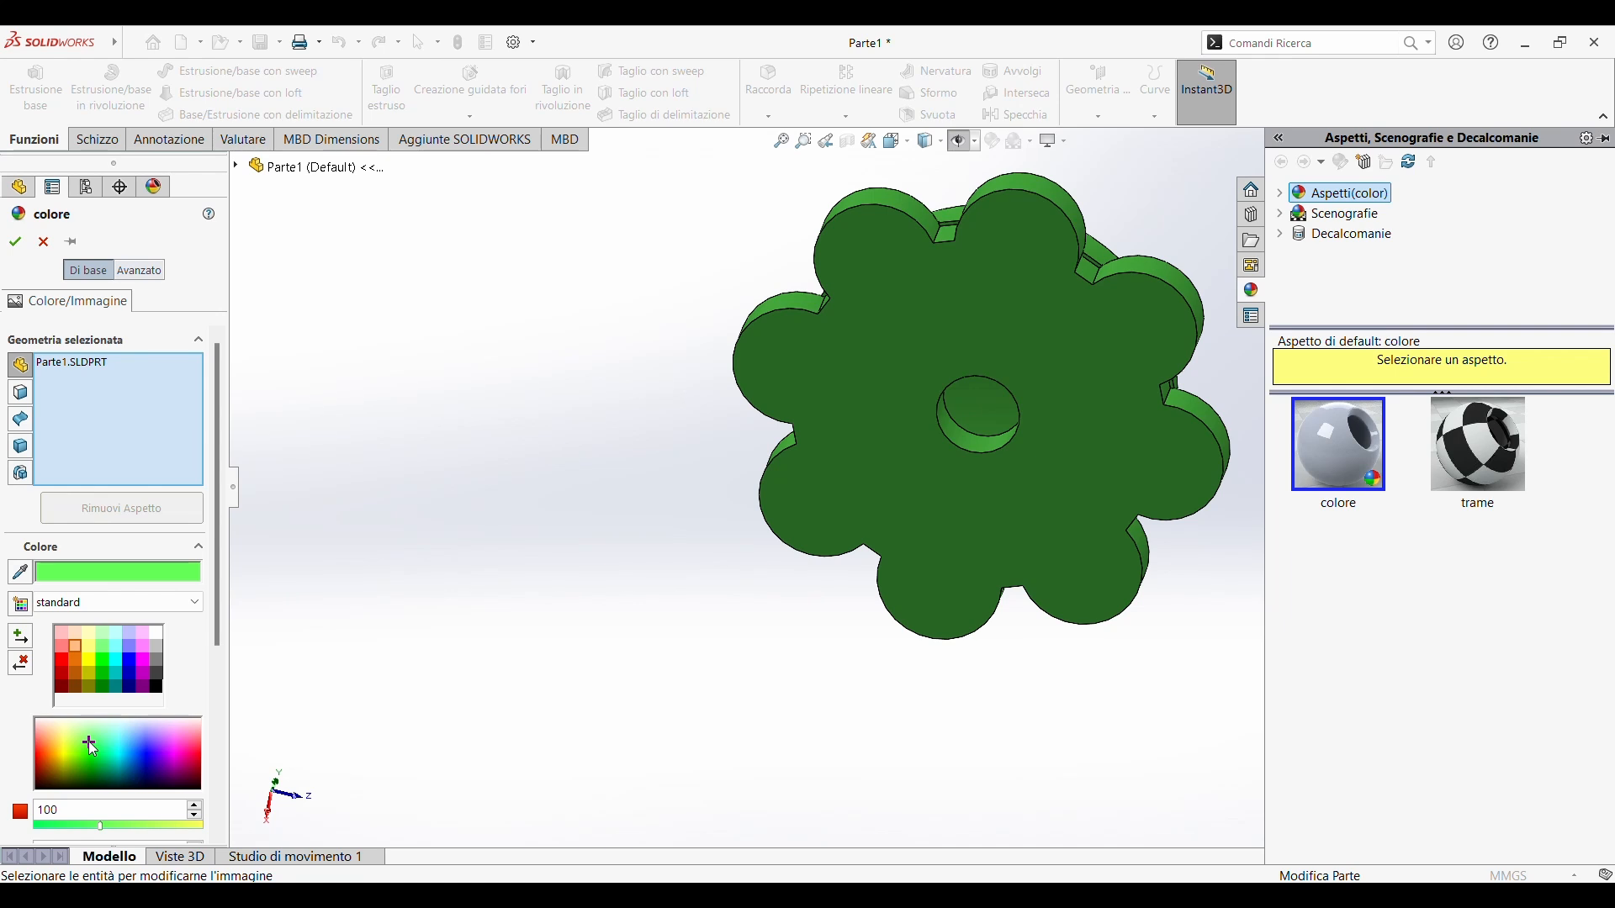
{"action": "left_click", "coordinate": [116, 651]}
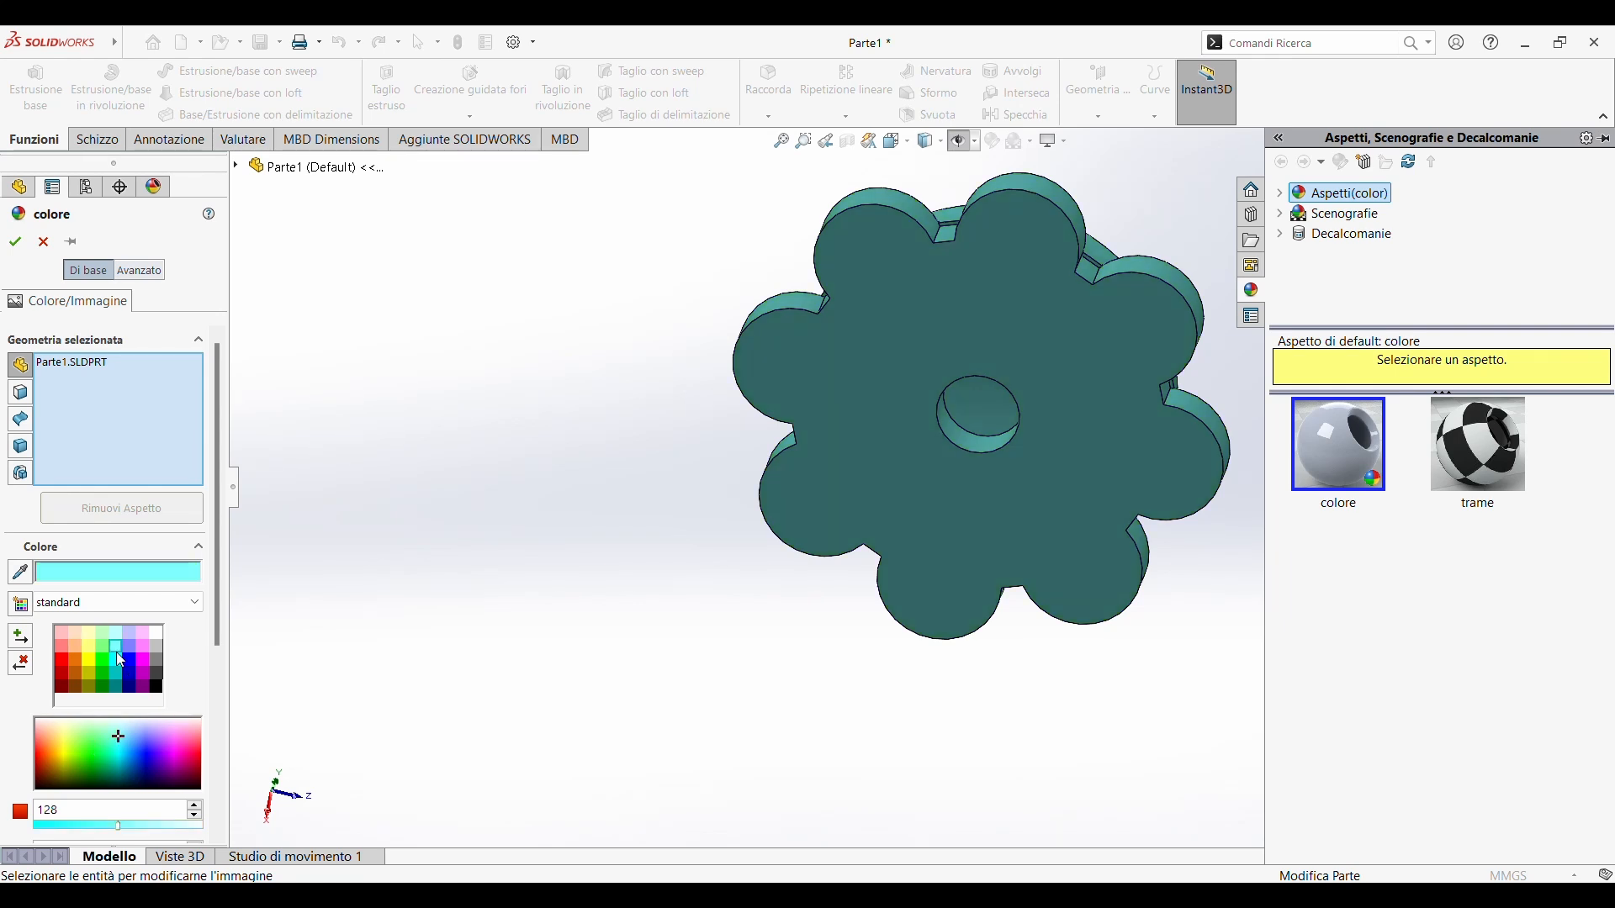
{"action": "left_click", "coordinate": [15, 242]}
Fillet the rim of the hole at the top of the dome with a 2 mm radius
{"action": "middle_click_drag", "start_coordinate": [553, 503], "coordinate": [599, 595]}
{"action": "middle_click_drag", "start_coordinate": [634, 505], "coordinate": [723, 320]}
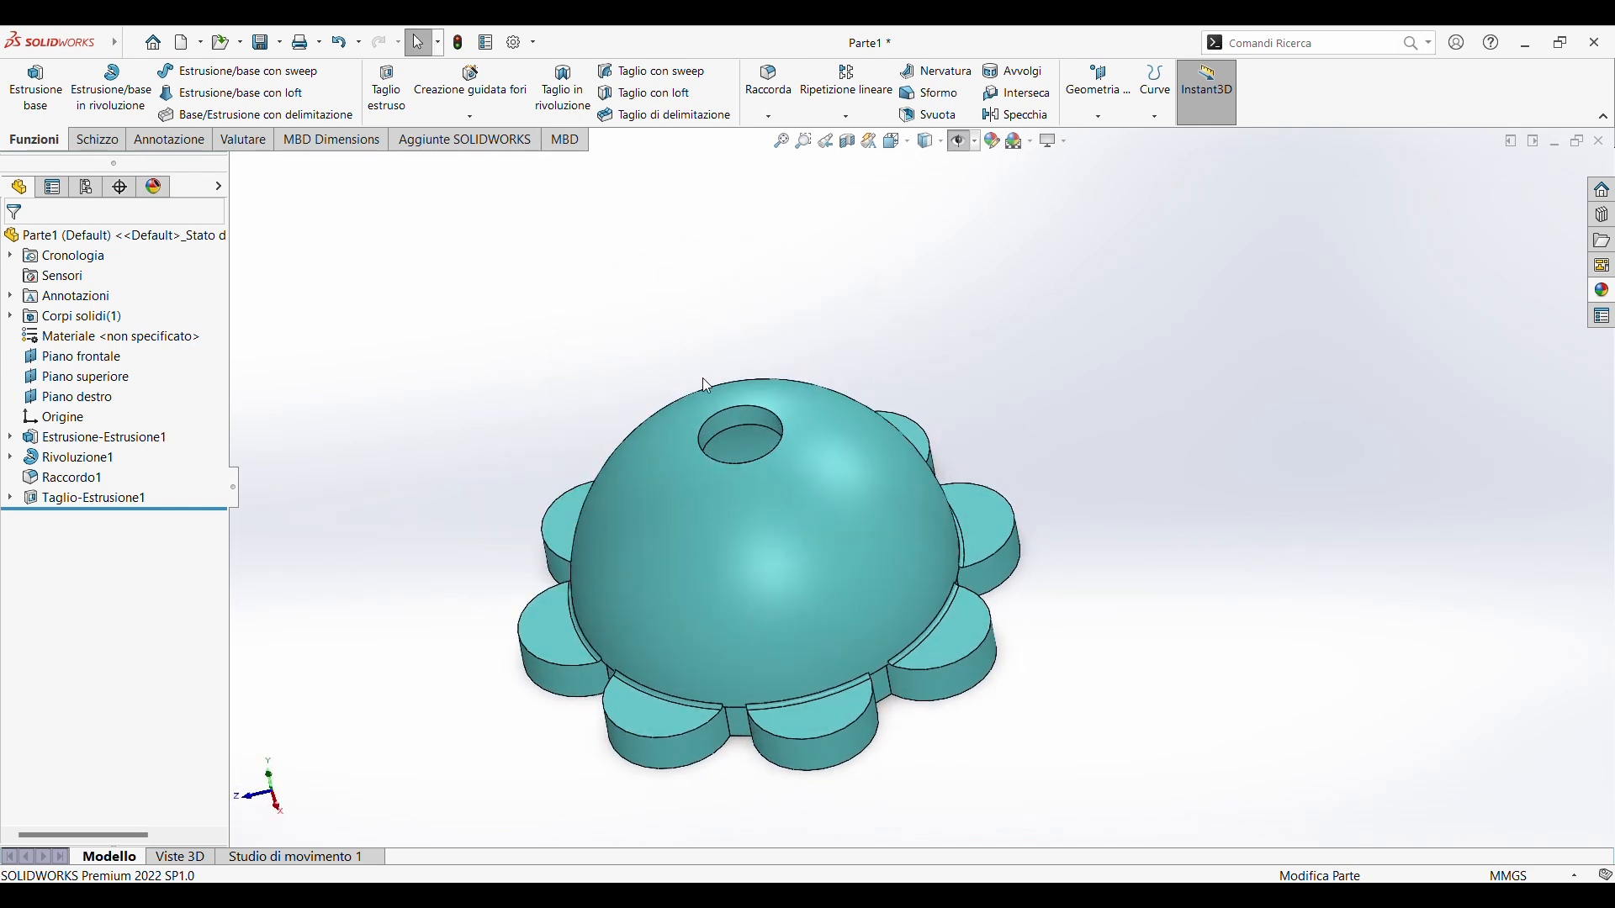
{"action": "left_click", "coordinate": [767, 84]}
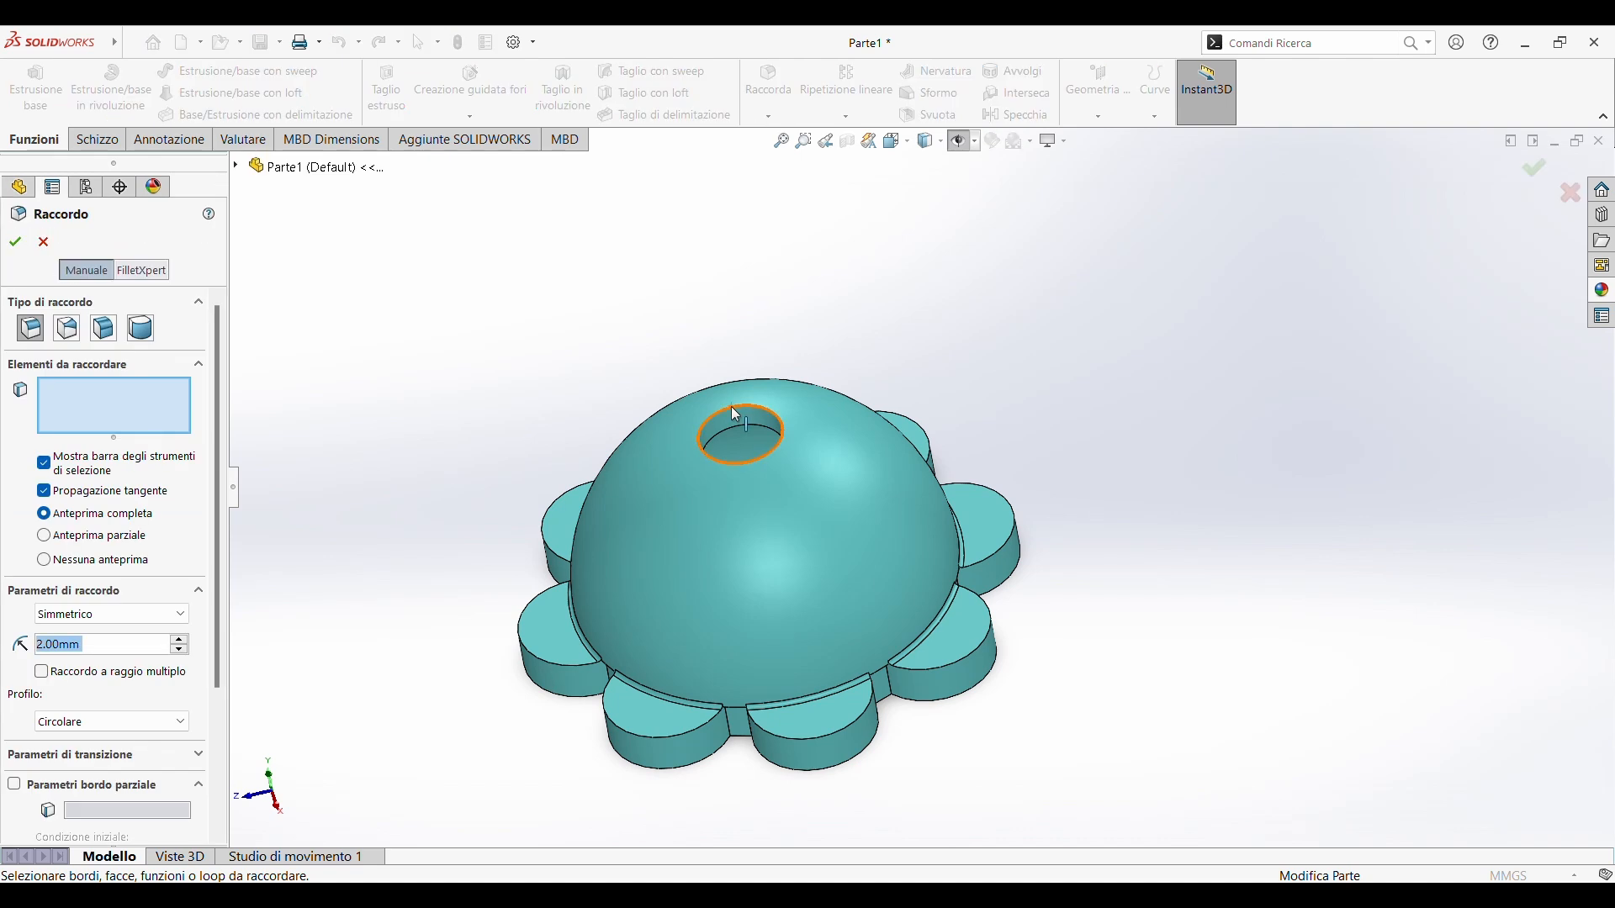
{"action": "left_click", "coordinate": [730, 406]}
{"action": "left_click", "coordinate": [15, 242]}
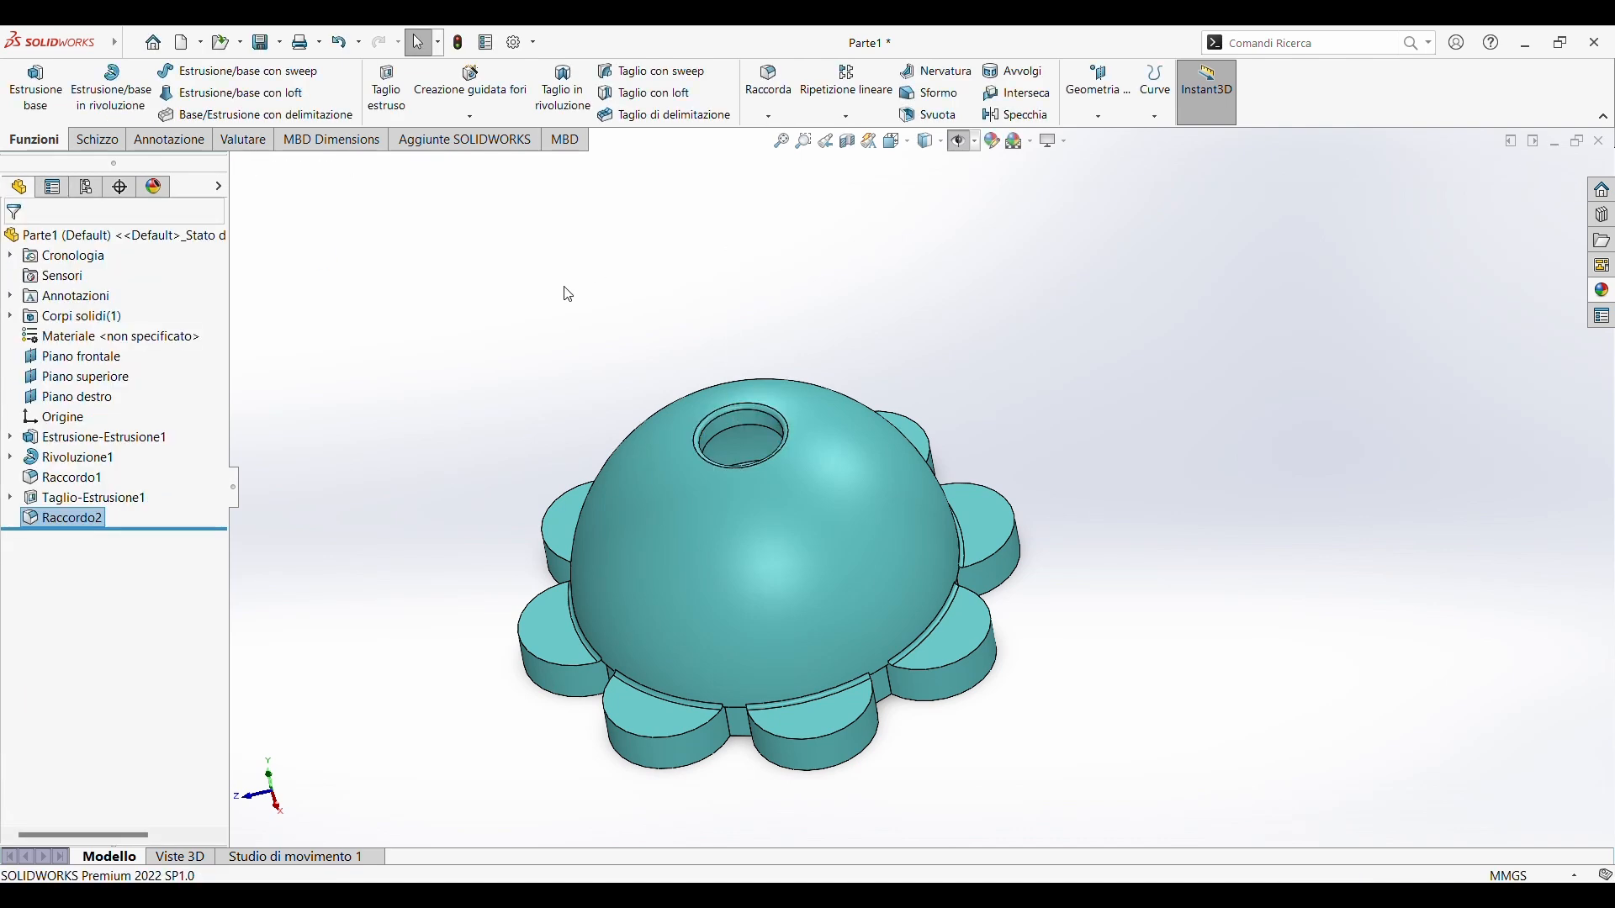
Apply a 2 mm fillet to the base's underside face, rounding its lobed outline and the rim of the central hole
{"action": "middle_click_drag", "start_coordinate": [778, 473], "coordinate": [1295, 143]}
{"action": "middle_click_drag", "start_coordinate": [688, 322], "coordinate": [738, 356]}
{"action": "scroll", "coordinate": [739, 357], "scroll_direction": "up", "scroll_amount": 1}
{"action": "left_click", "coordinate": [775, 475]}
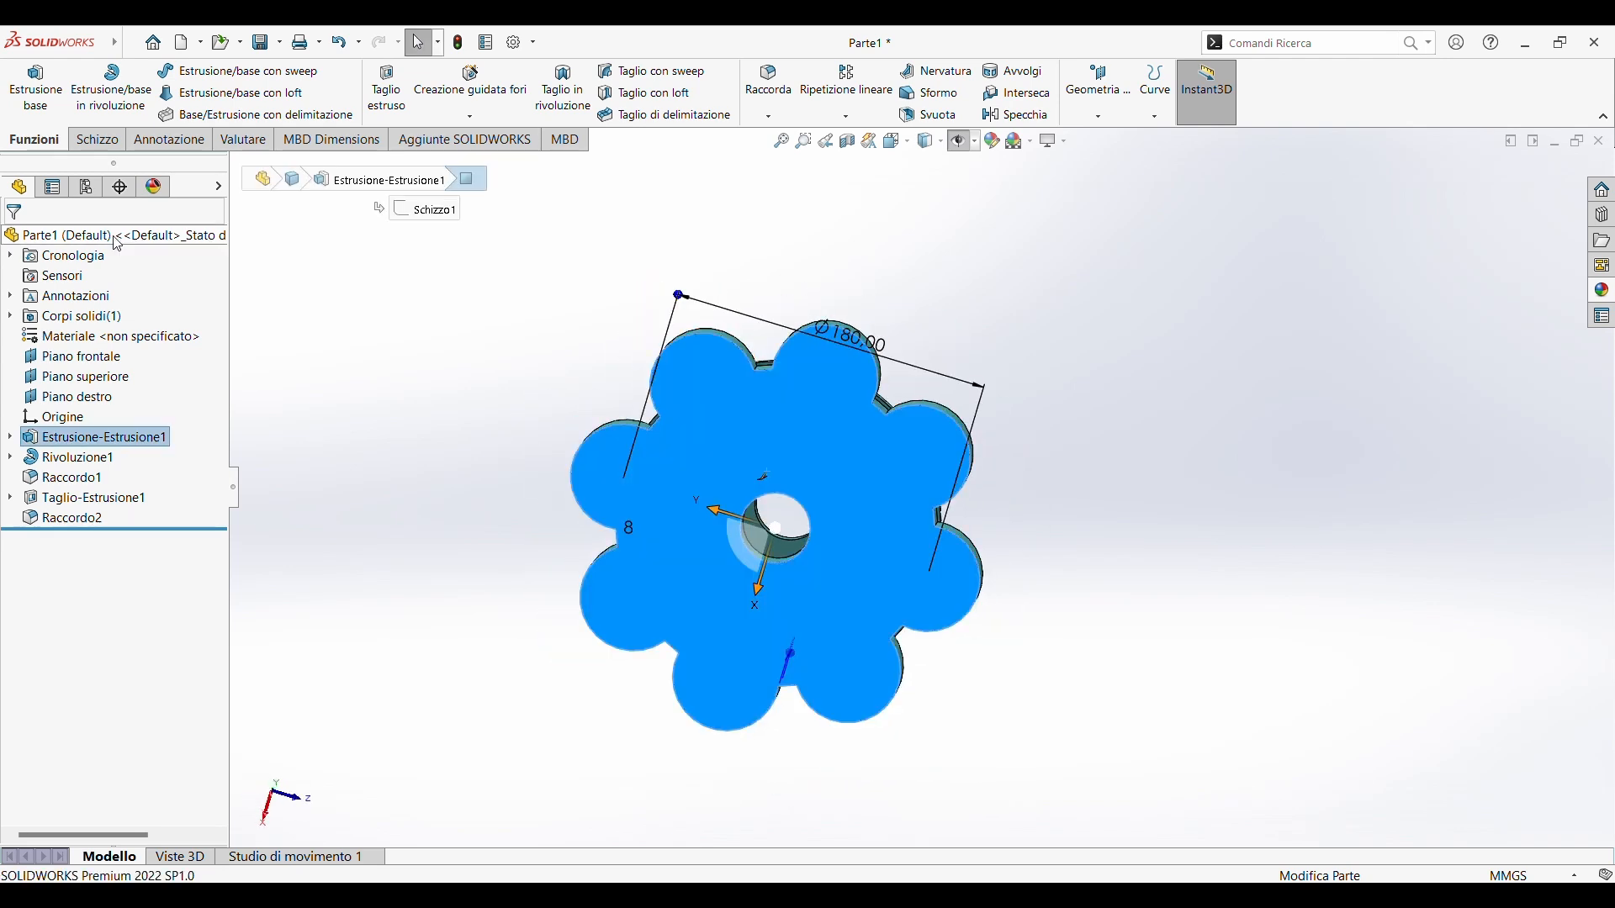
{"action": "left_click", "coordinate": [1191, 472]}
{"action": "middle_click_drag", "start_coordinate": [1191, 472], "coordinate": [1136, 362]}
{"action": "scroll", "coordinate": [753, 619], "scroll_direction": "down", "scroll_amount": 3}
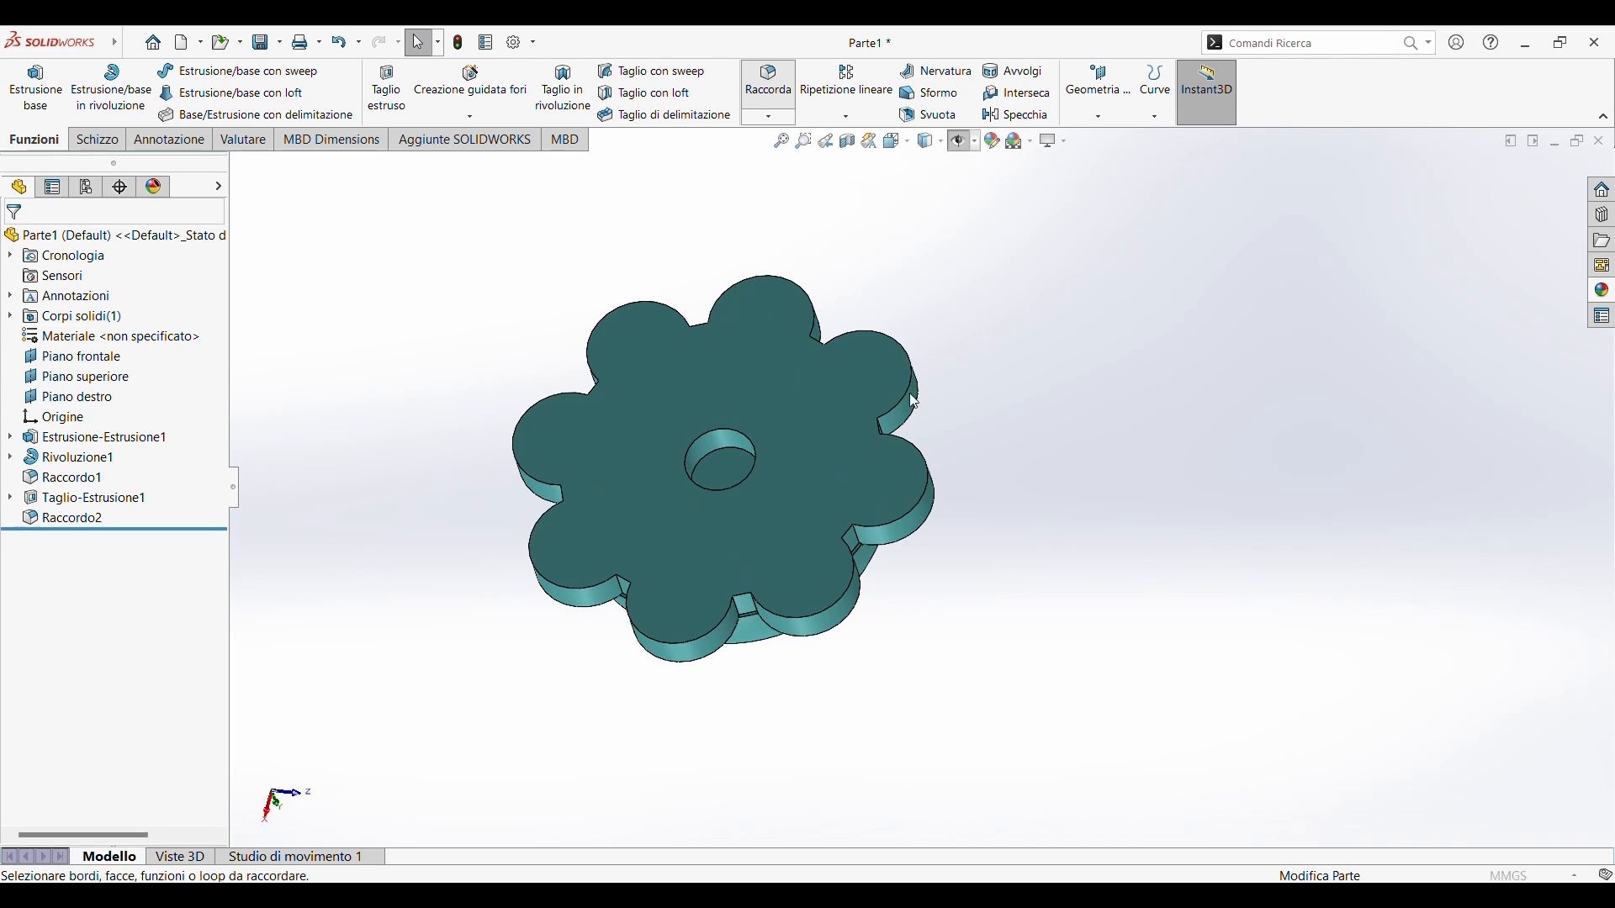
{"action": "left_click", "coordinate": [769, 82]}
{"action": "left_click", "coordinate": [894, 404]}
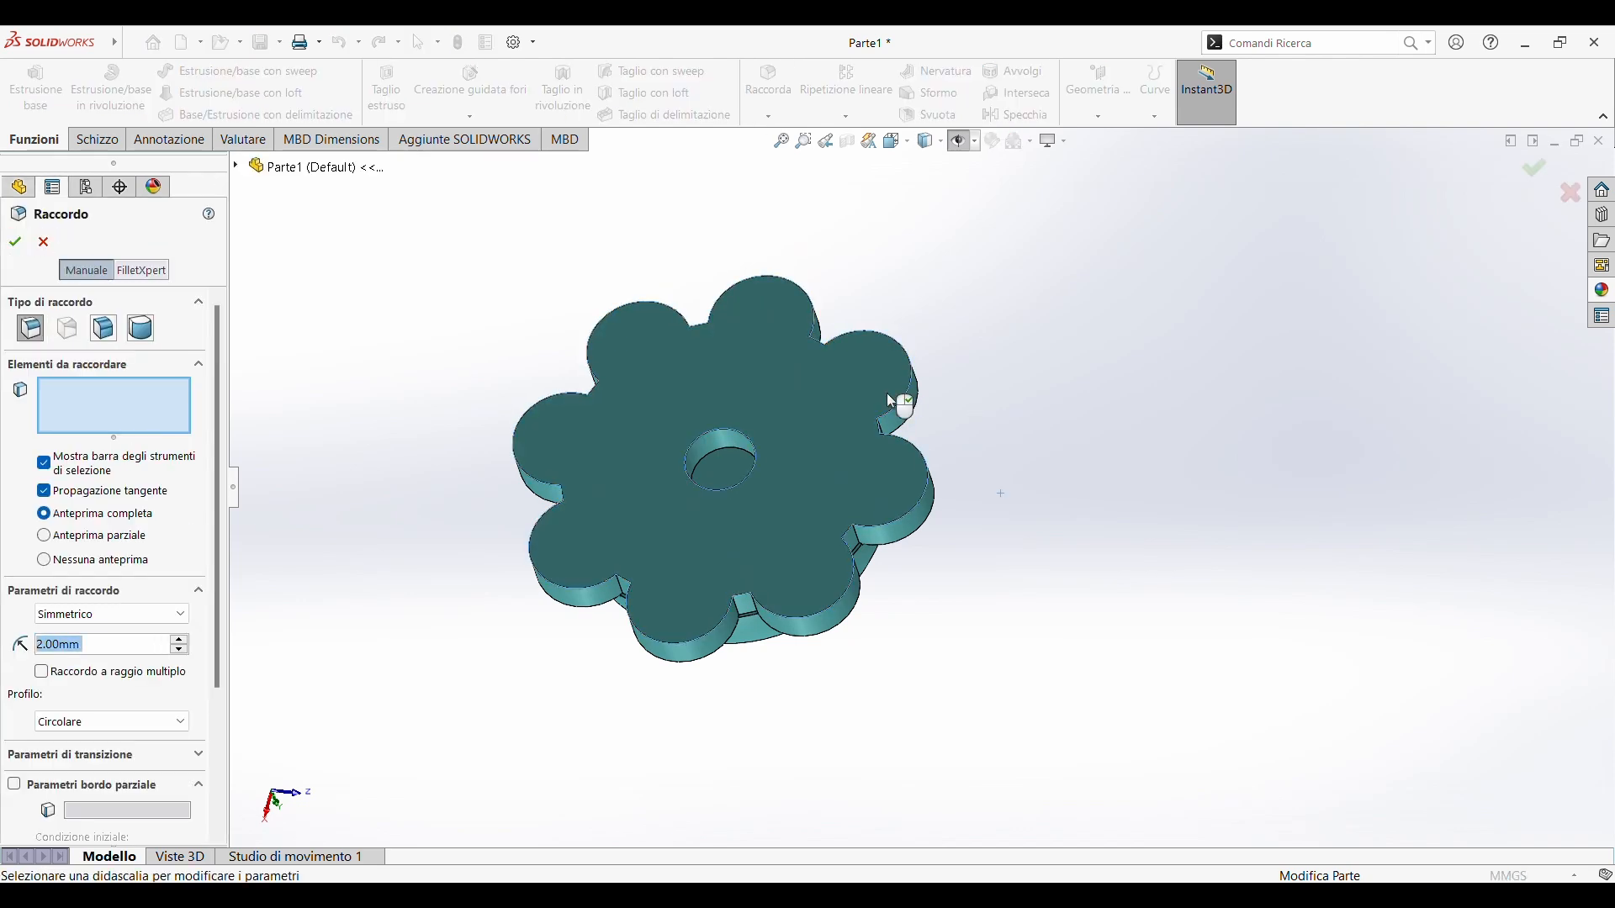
{"action": "left_click", "coordinate": [16, 243]}
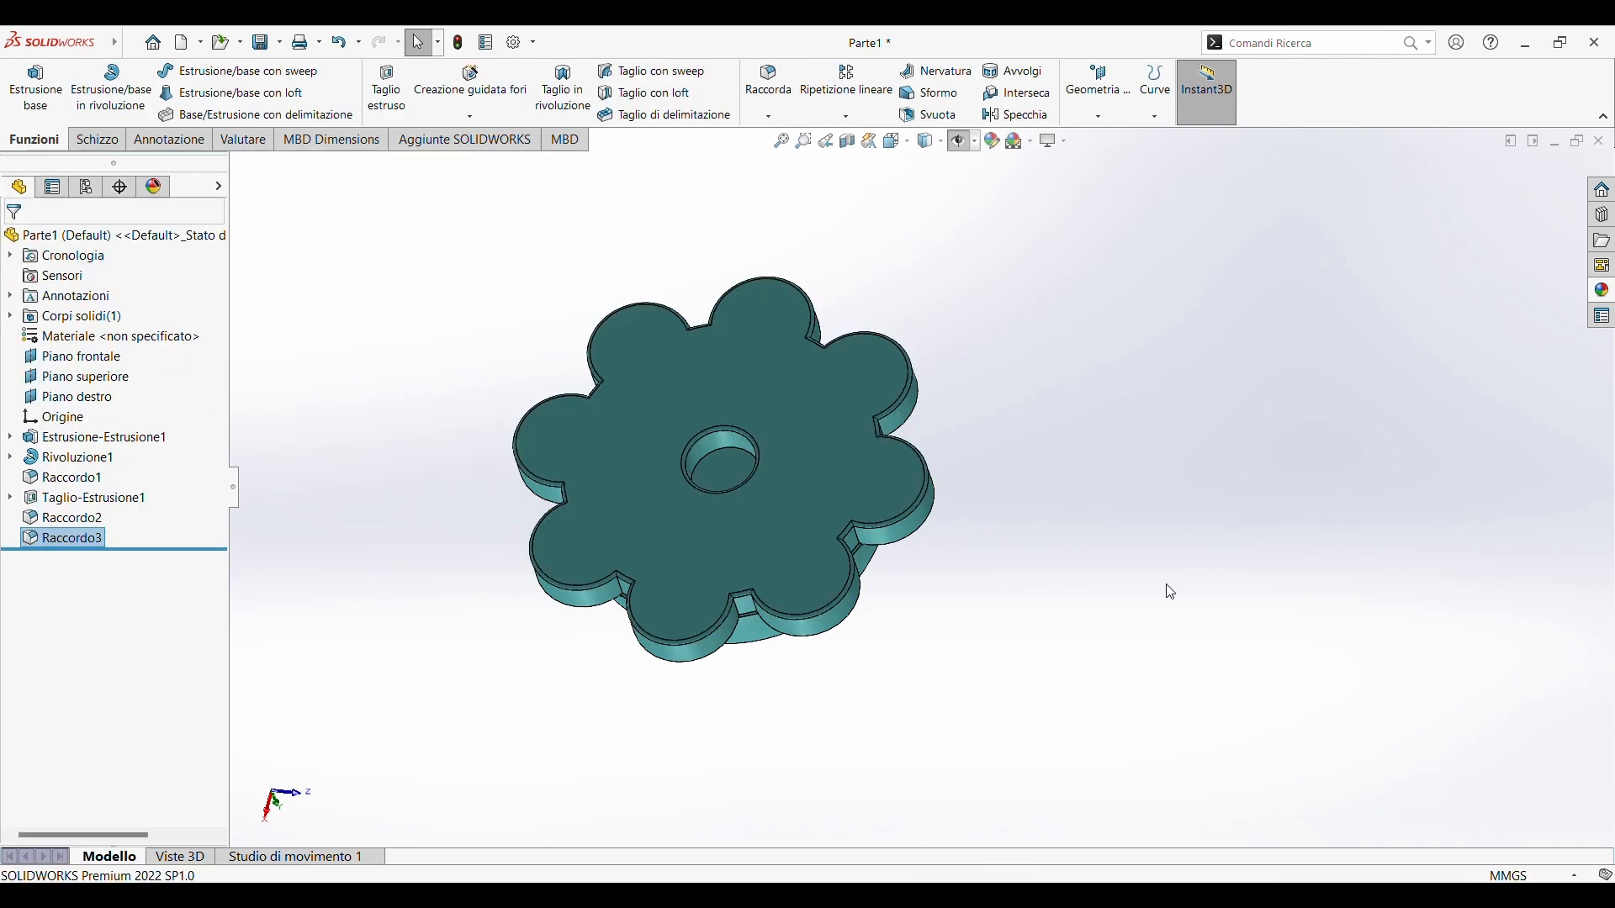
Show the reference planes and start a new sketch on the right plane (Piano destro)
{"action": "middle_click_drag", "start_coordinate": [593, 358], "coordinate": [1218, 596]}
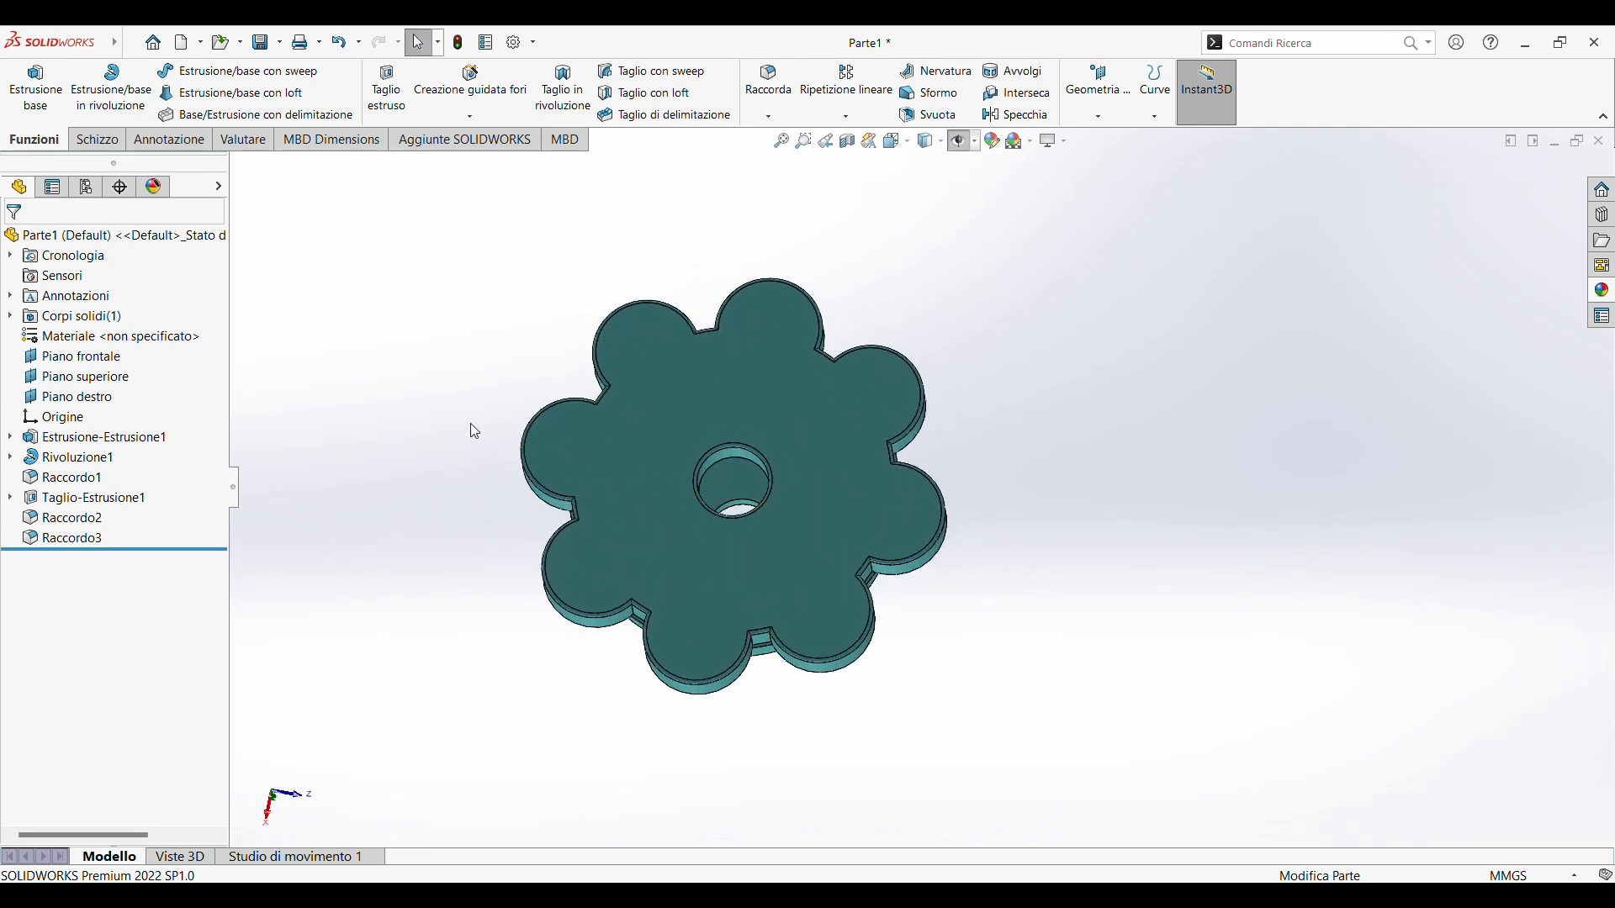
{"action": "scroll", "coordinate": [470, 424], "scroll_direction": "down", "scroll_amount": 1}
{"action": "middle_click_drag", "start_coordinate": [533, 504], "coordinate": [966, 249]}
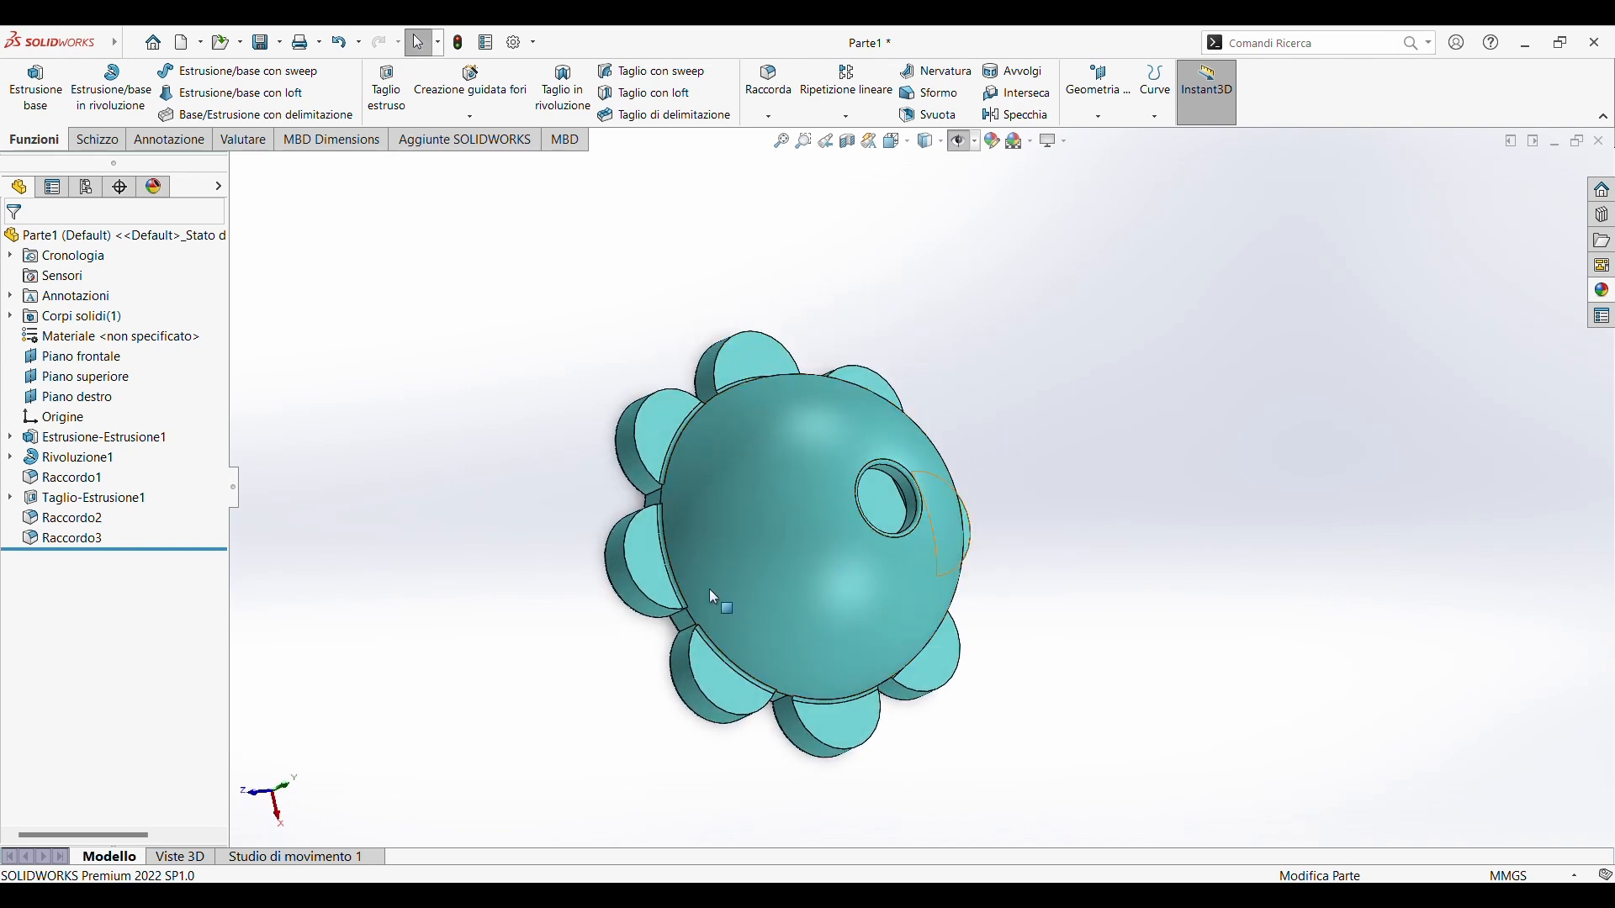
{"action": "middle_click_drag", "start_coordinate": [957, 444], "coordinate": [849, 532]}
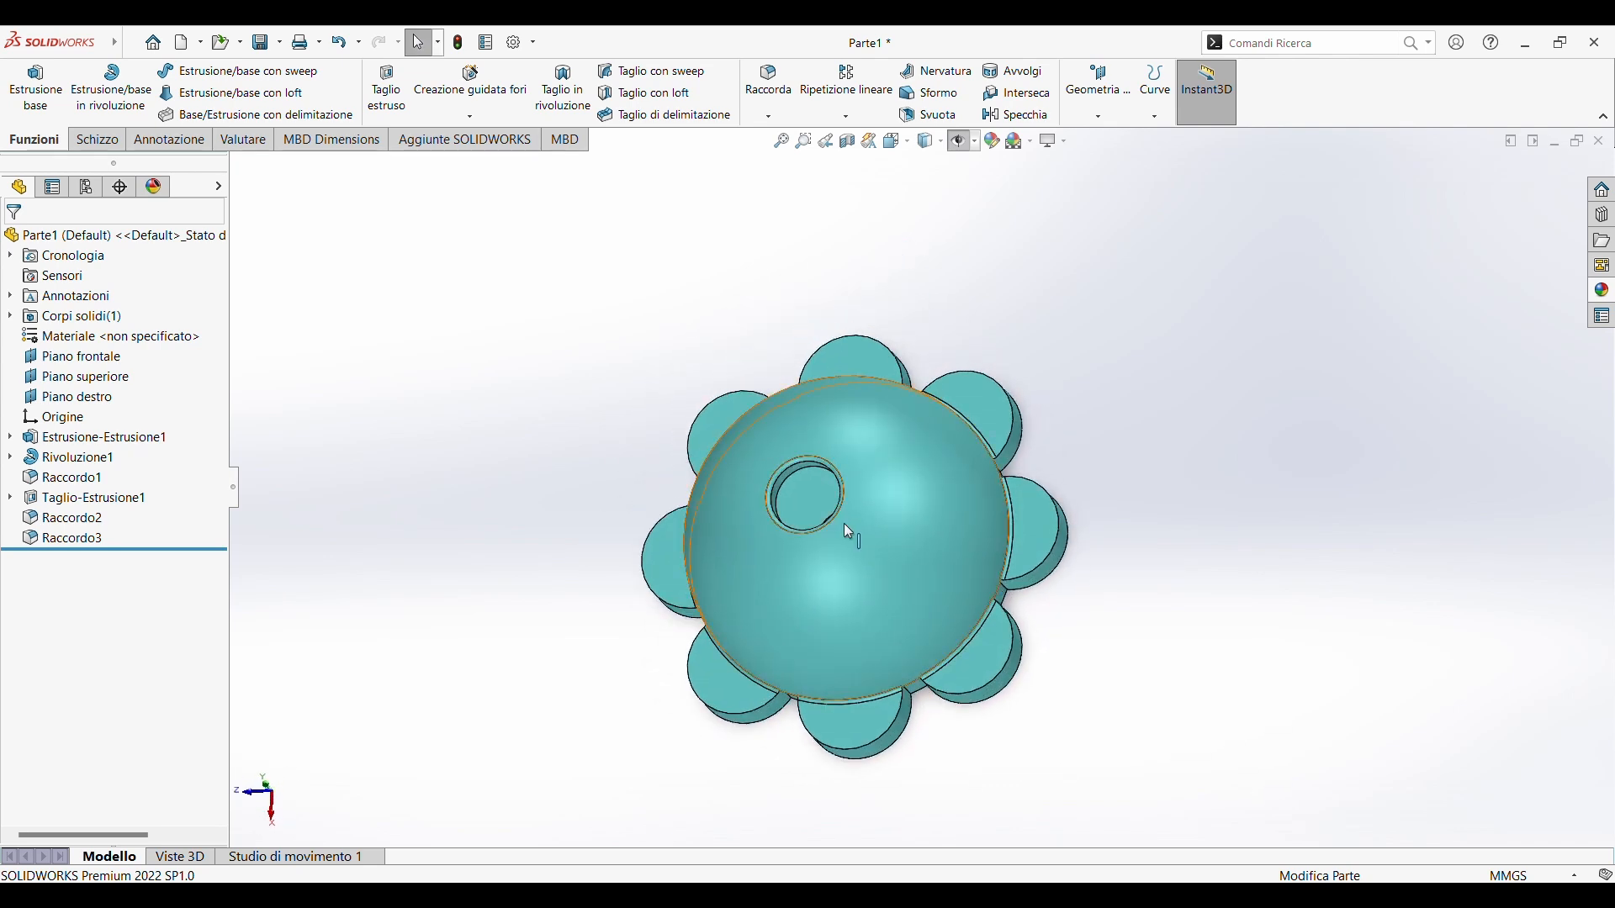
{"action": "left_click", "coordinate": [963, 145]}
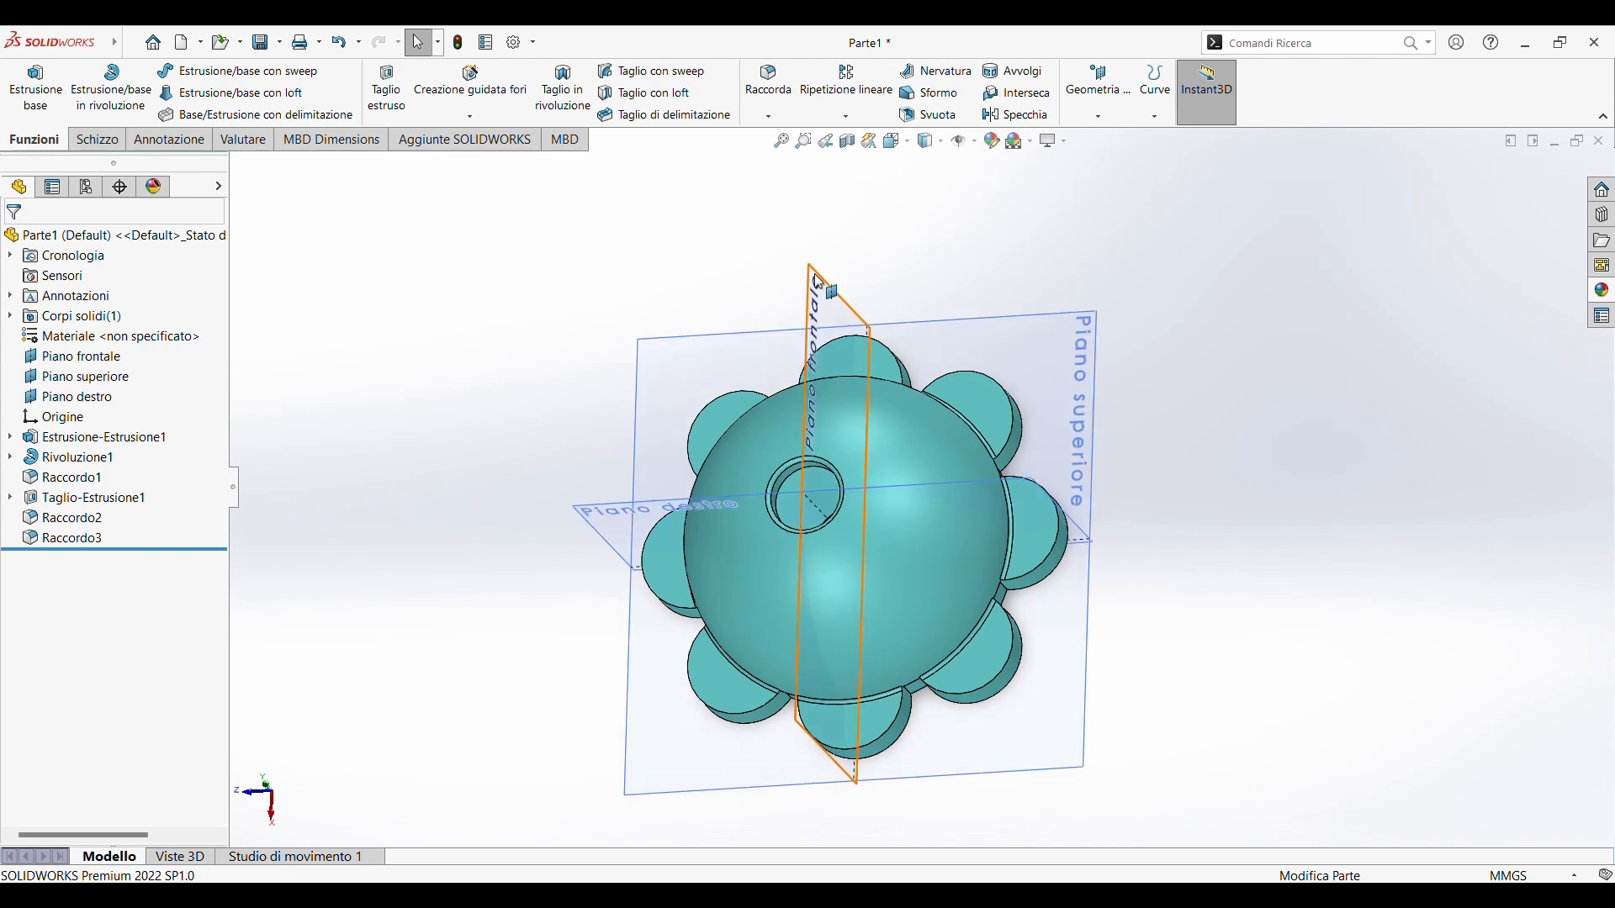
{"action": "left_click", "coordinate": [605, 528]}
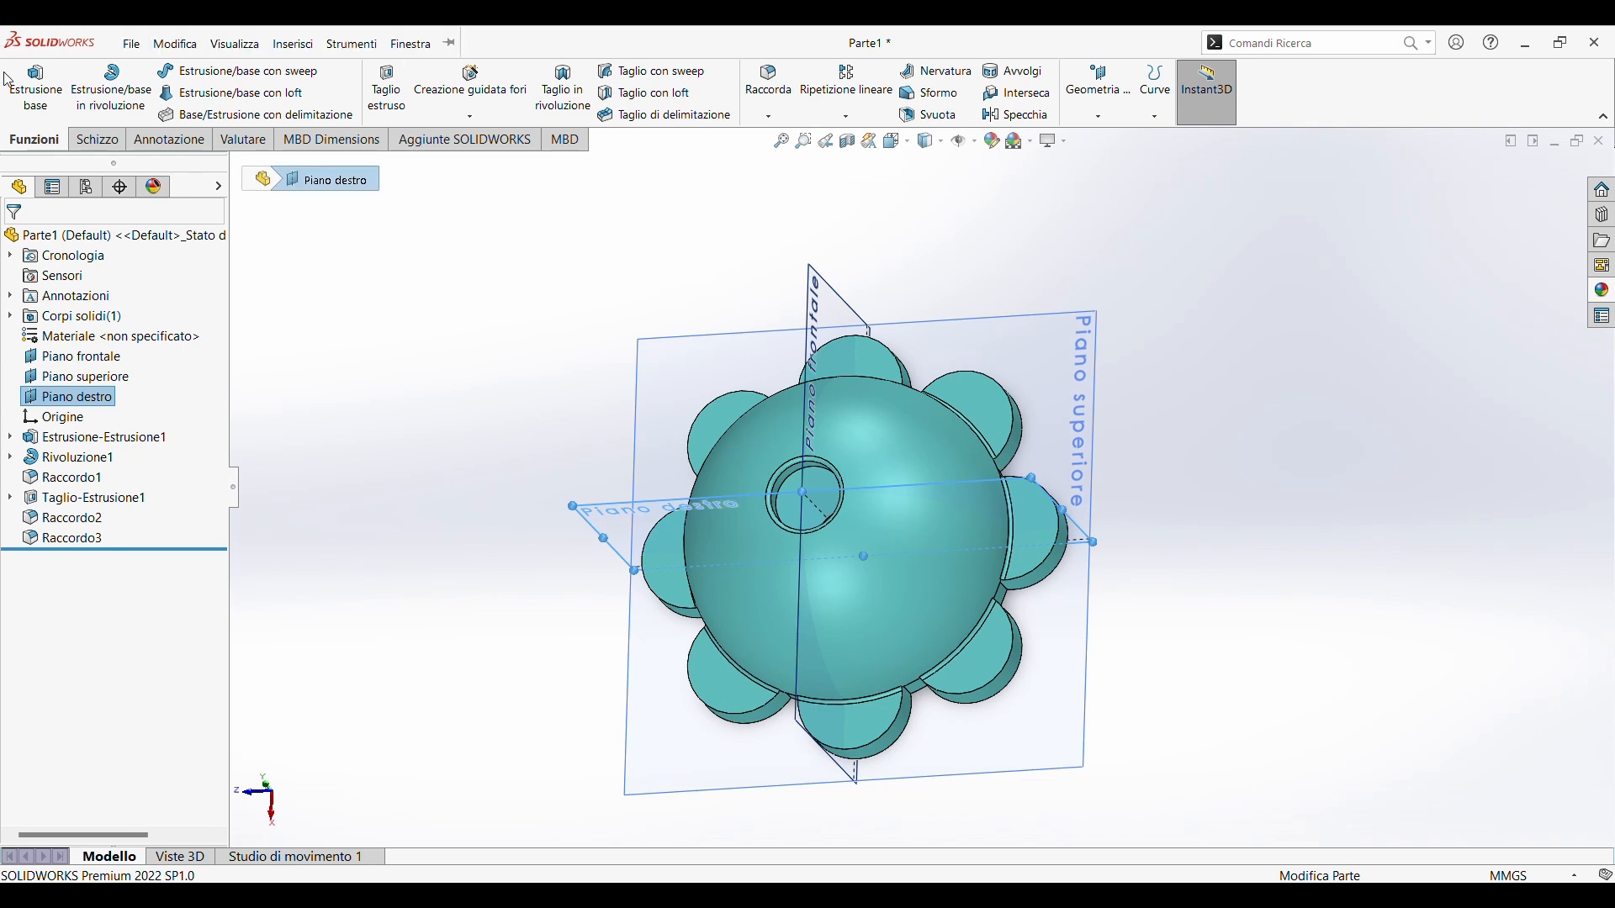
{"action": "left_click", "coordinate": [95, 141]}
{"action": "left_click", "coordinate": [30, 82]}
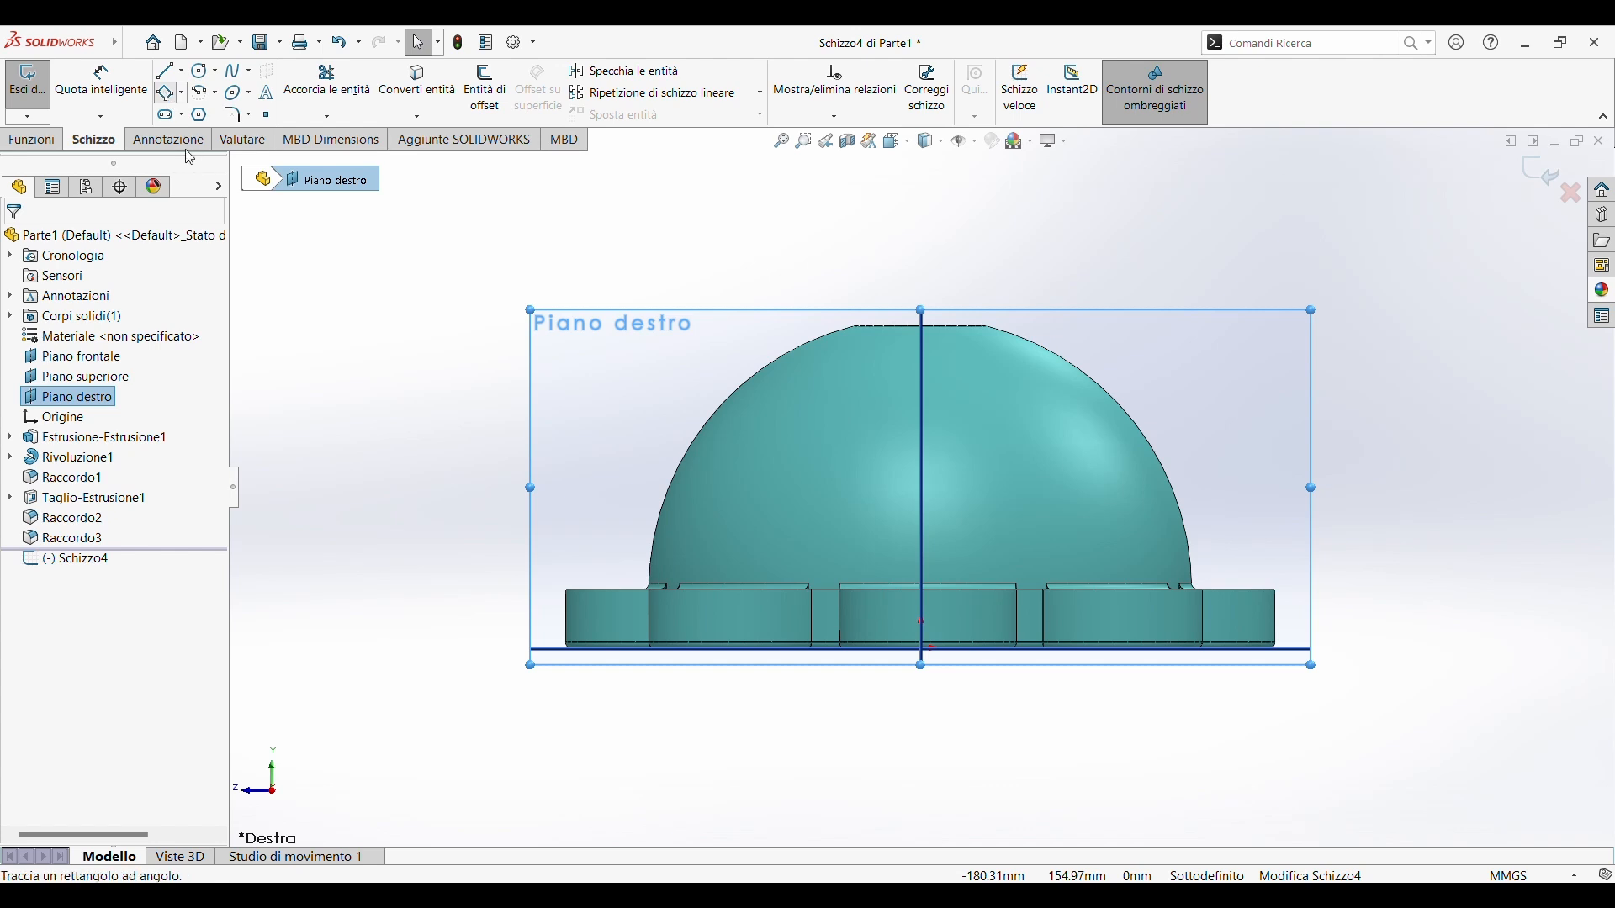
Sketch a three-point corner rectangle about 16.5 mm wide and 77.5 mm tall, running down from the dome's flat top around the centre
{"action": "left_click", "coordinate": [169, 92]}
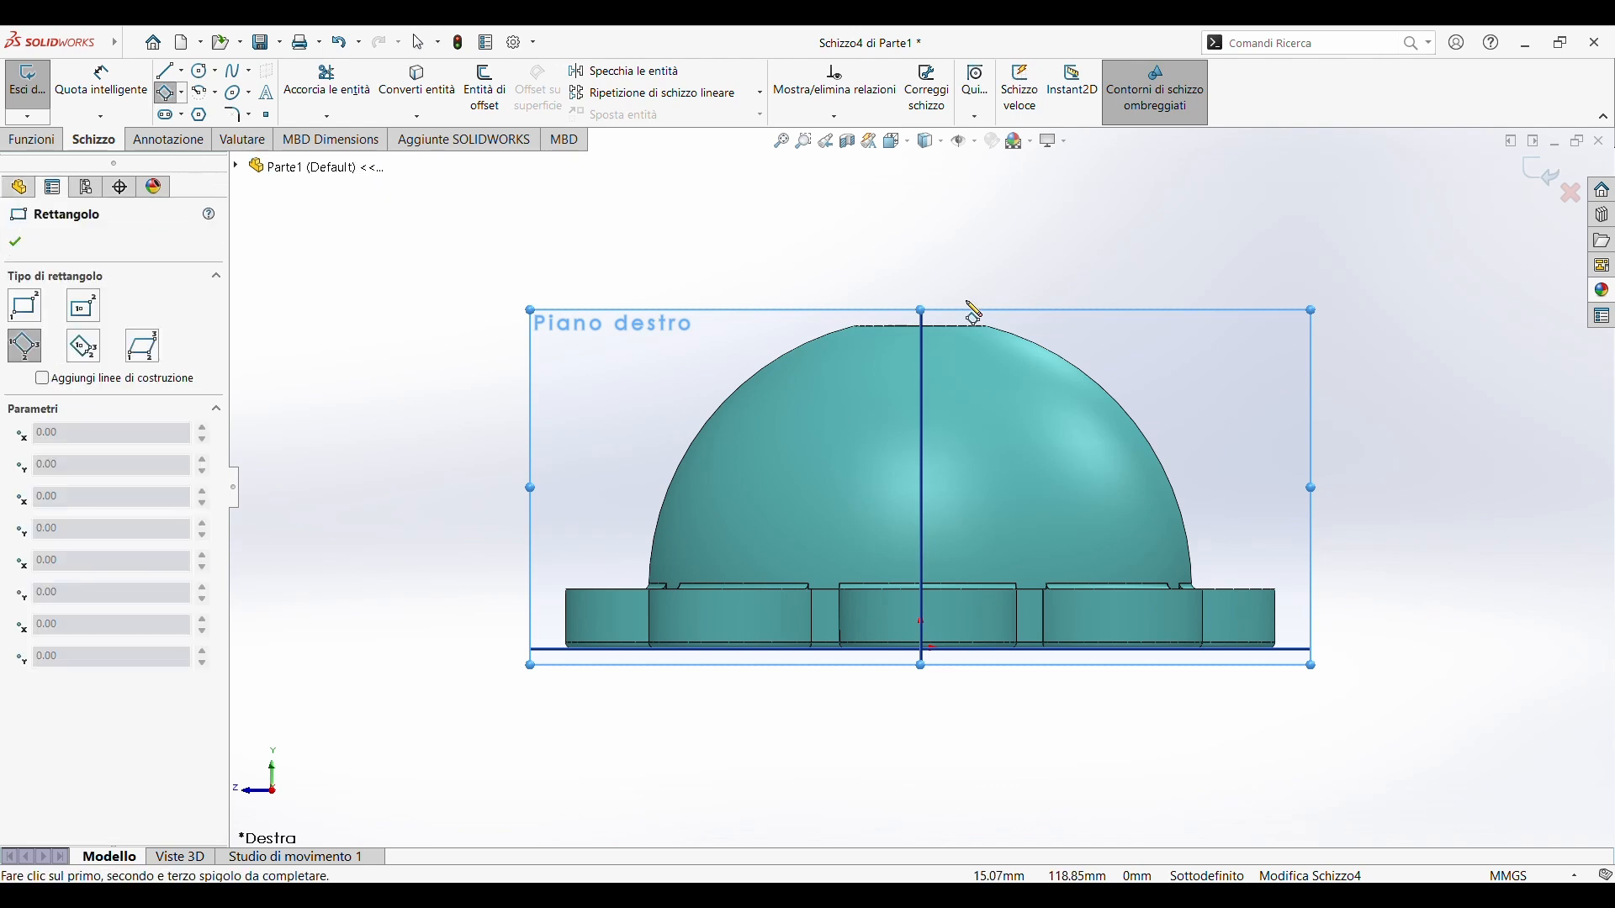
{"action": "left_click", "coordinate": [921, 325]}
{"action": "left_click", "coordinate": [953, 329]}
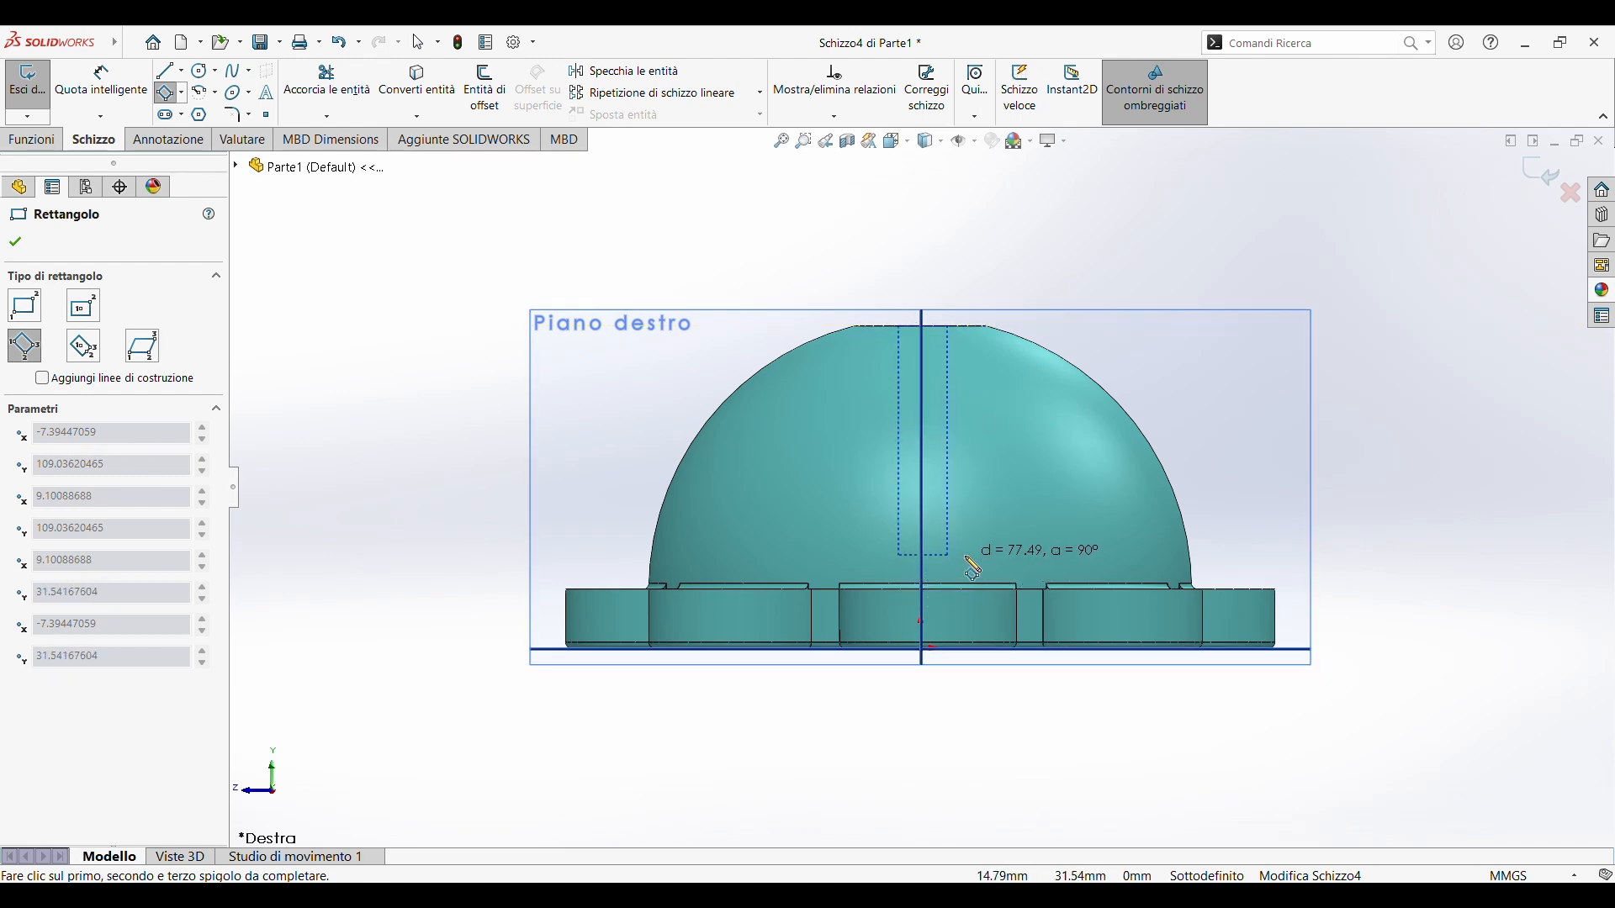
{"action": "left_click", "coordinate": [949, 557]}
{"action": "key", "text": "Escape"}
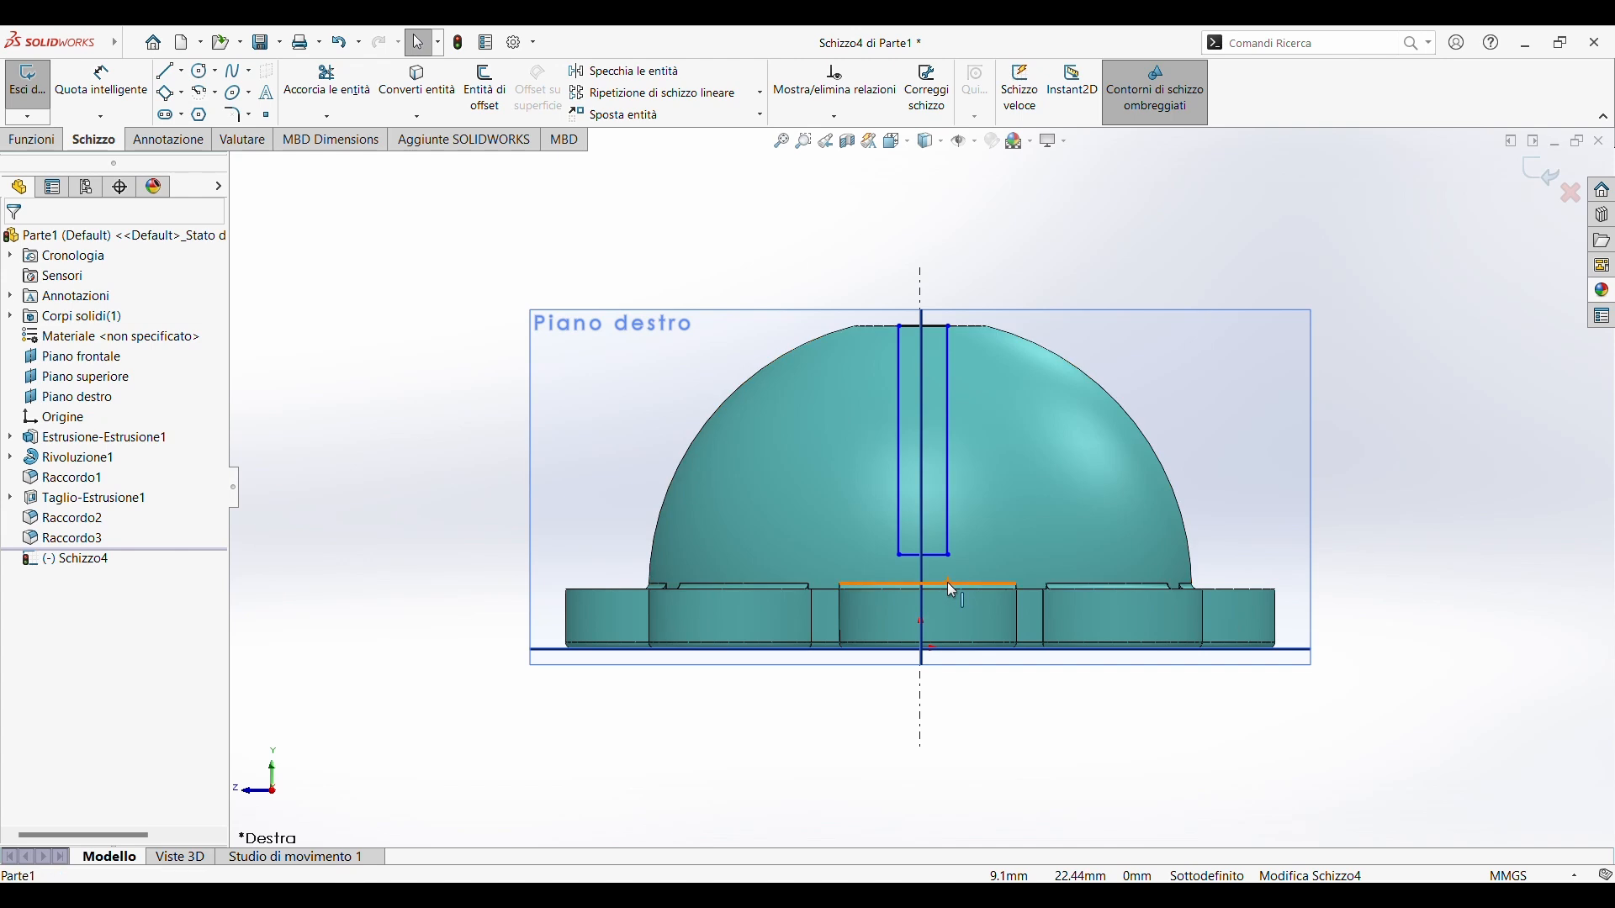
Make the rectangle's lower side collinear with the fillet edge where the dome meets the base lobe
{"action": "left_click", "coordinate": [931, 557]}
{"action": "left_click", "coordinate": [931, 558], "text": "ctrl"}
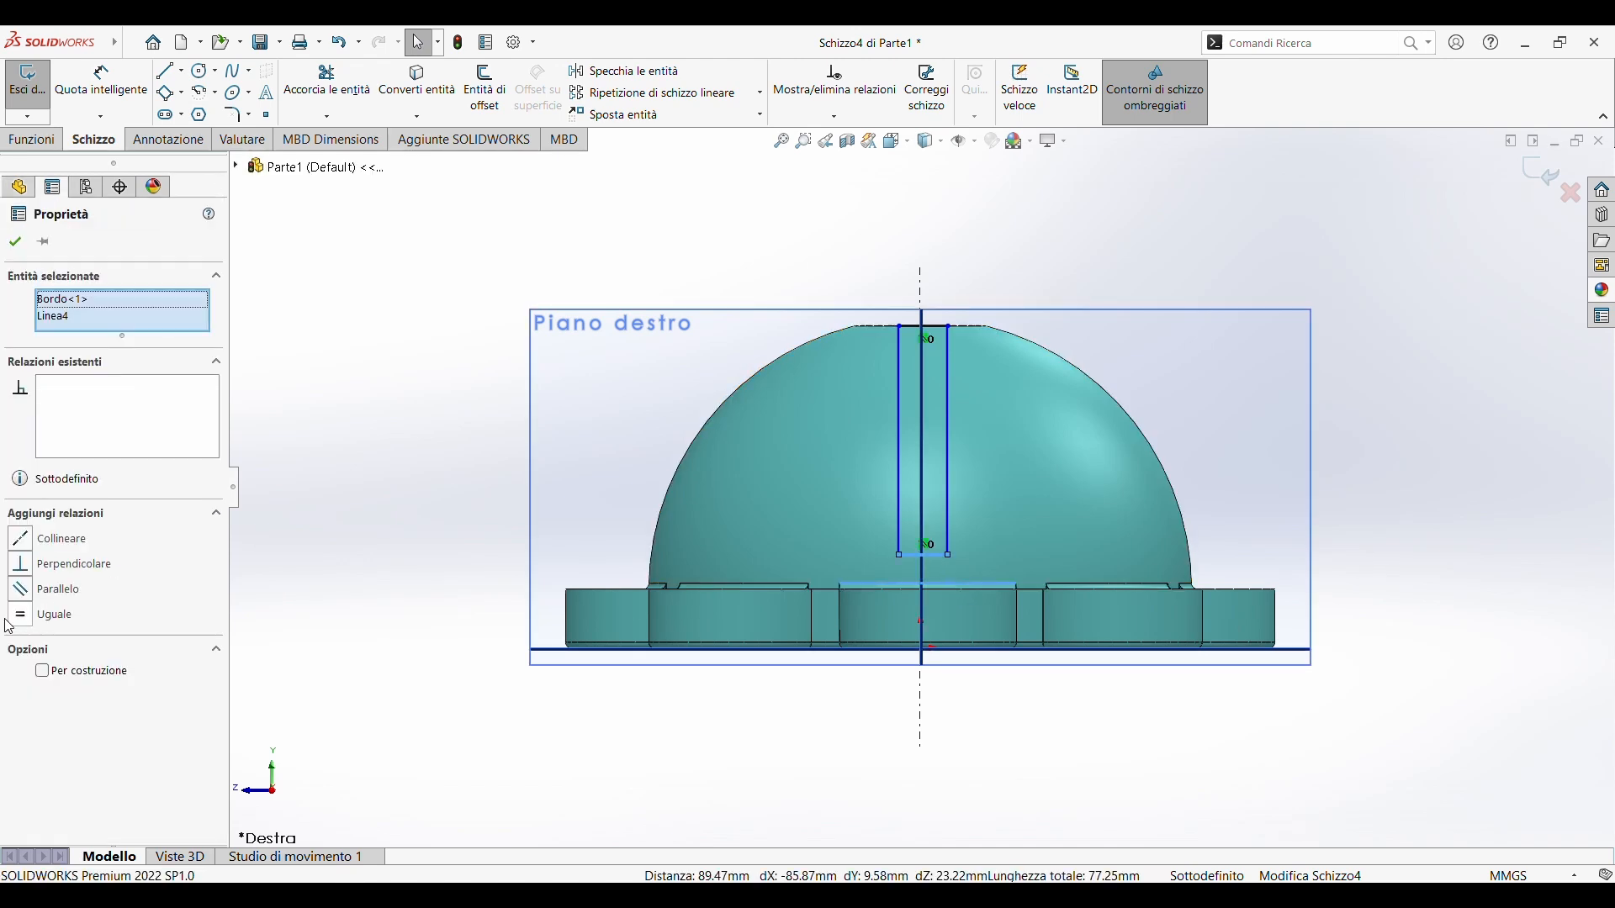
{"action": "left_click", "coordinate": [26, 552]}
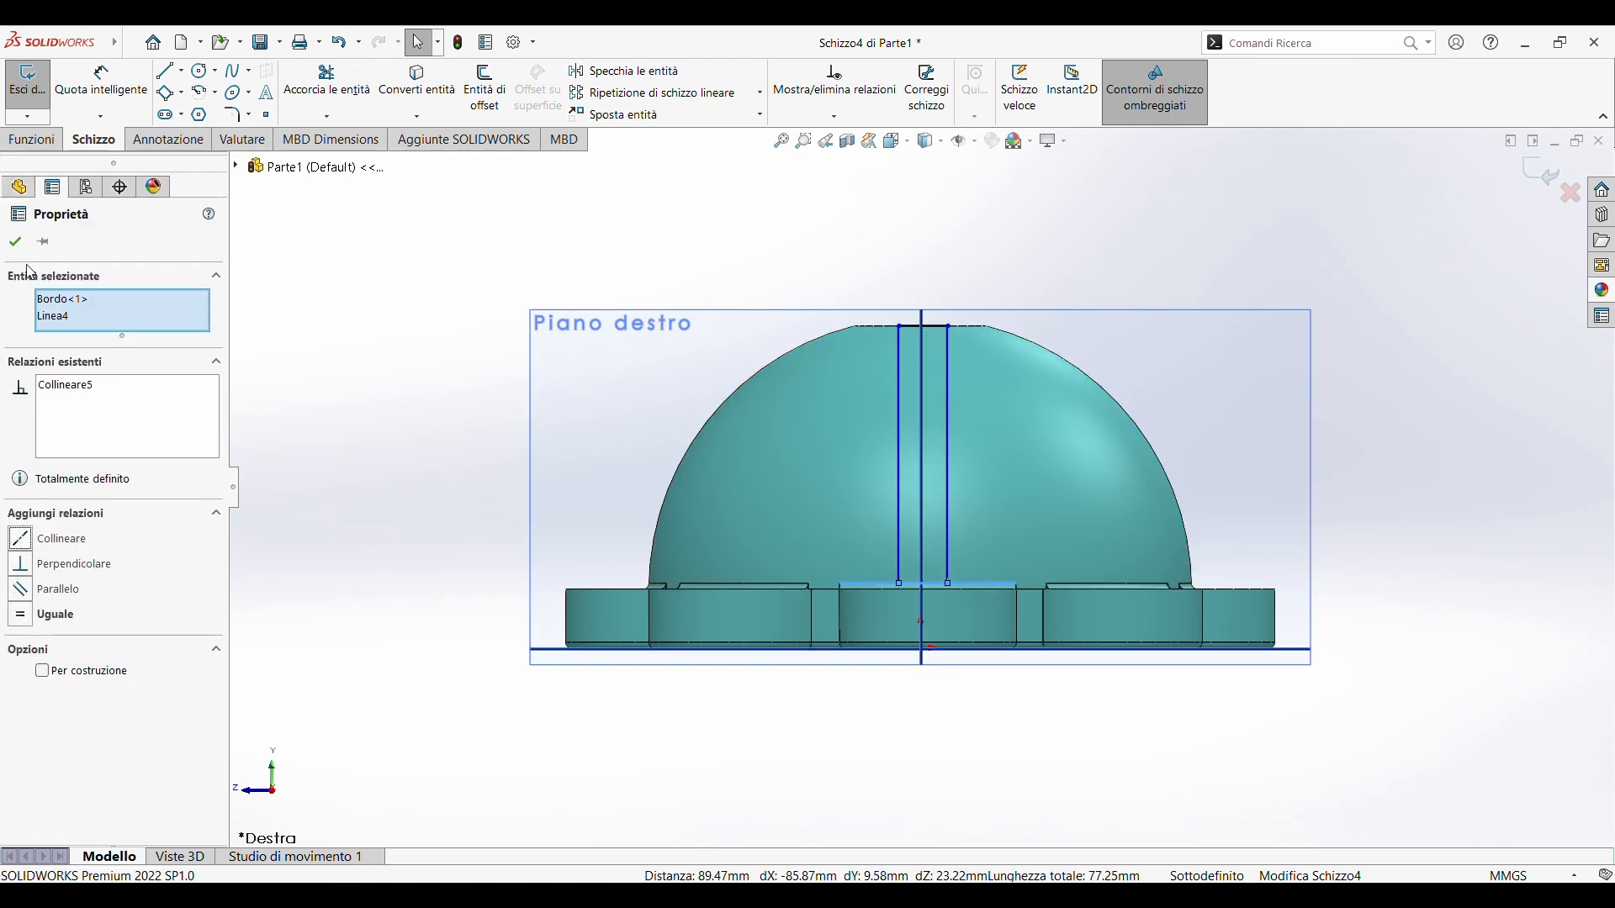
{"action": "key", "text": "Escape"}
Make the midpoint of the rectangle's upper side coincident with the front plane (Piano frontale)
{"action": "left_click", "coordinate": [116, 106]}
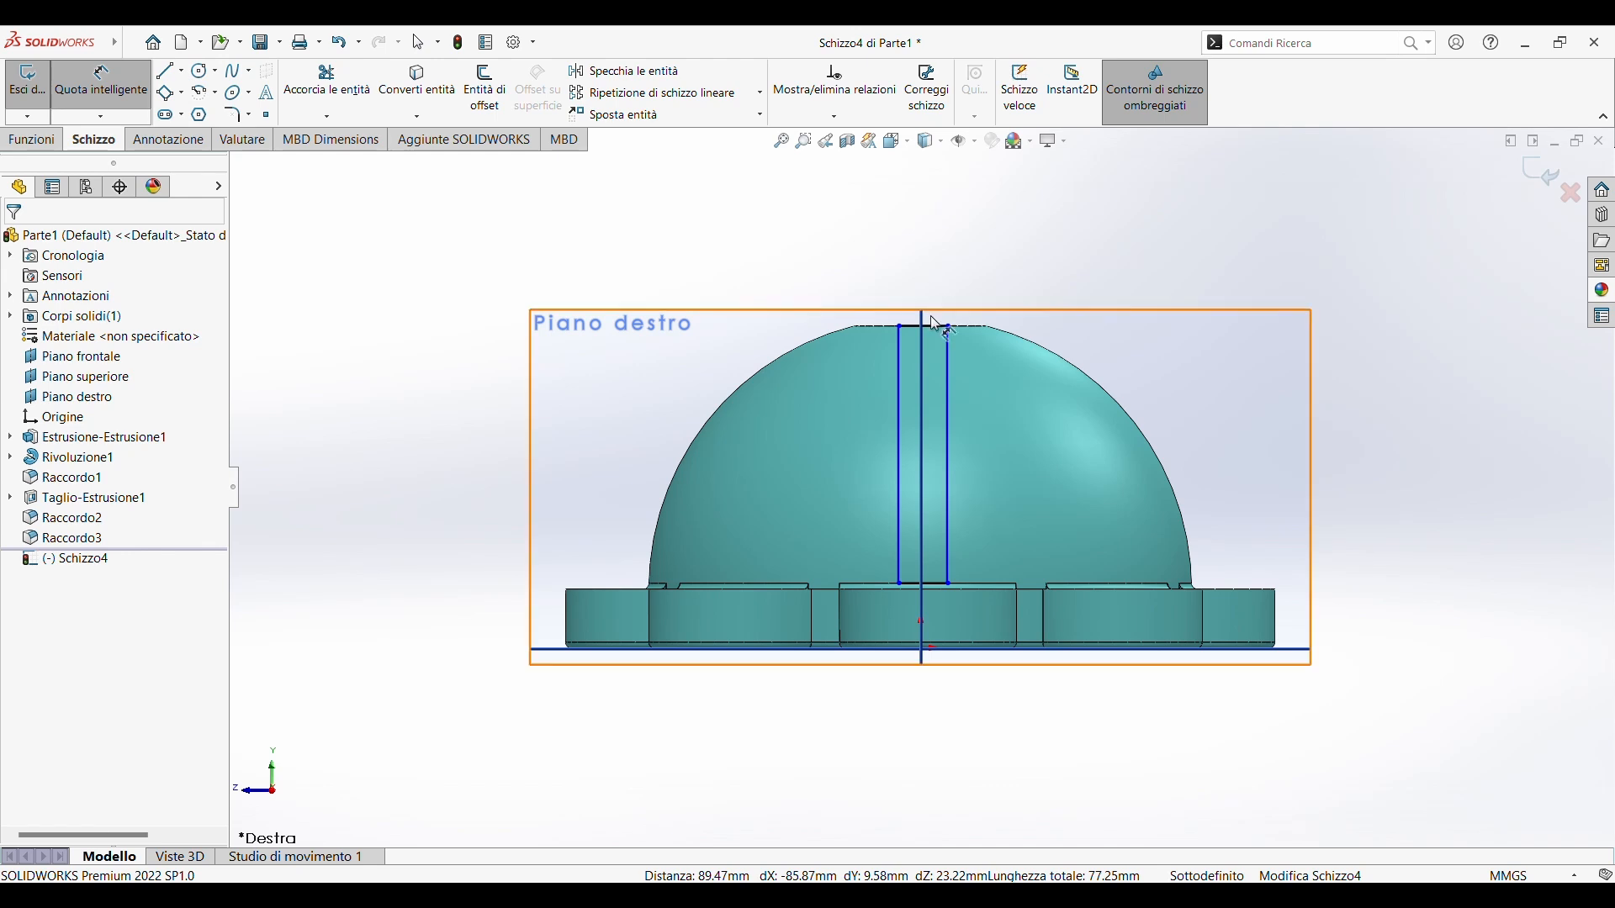
{"action": "key", "text": "Escape"}
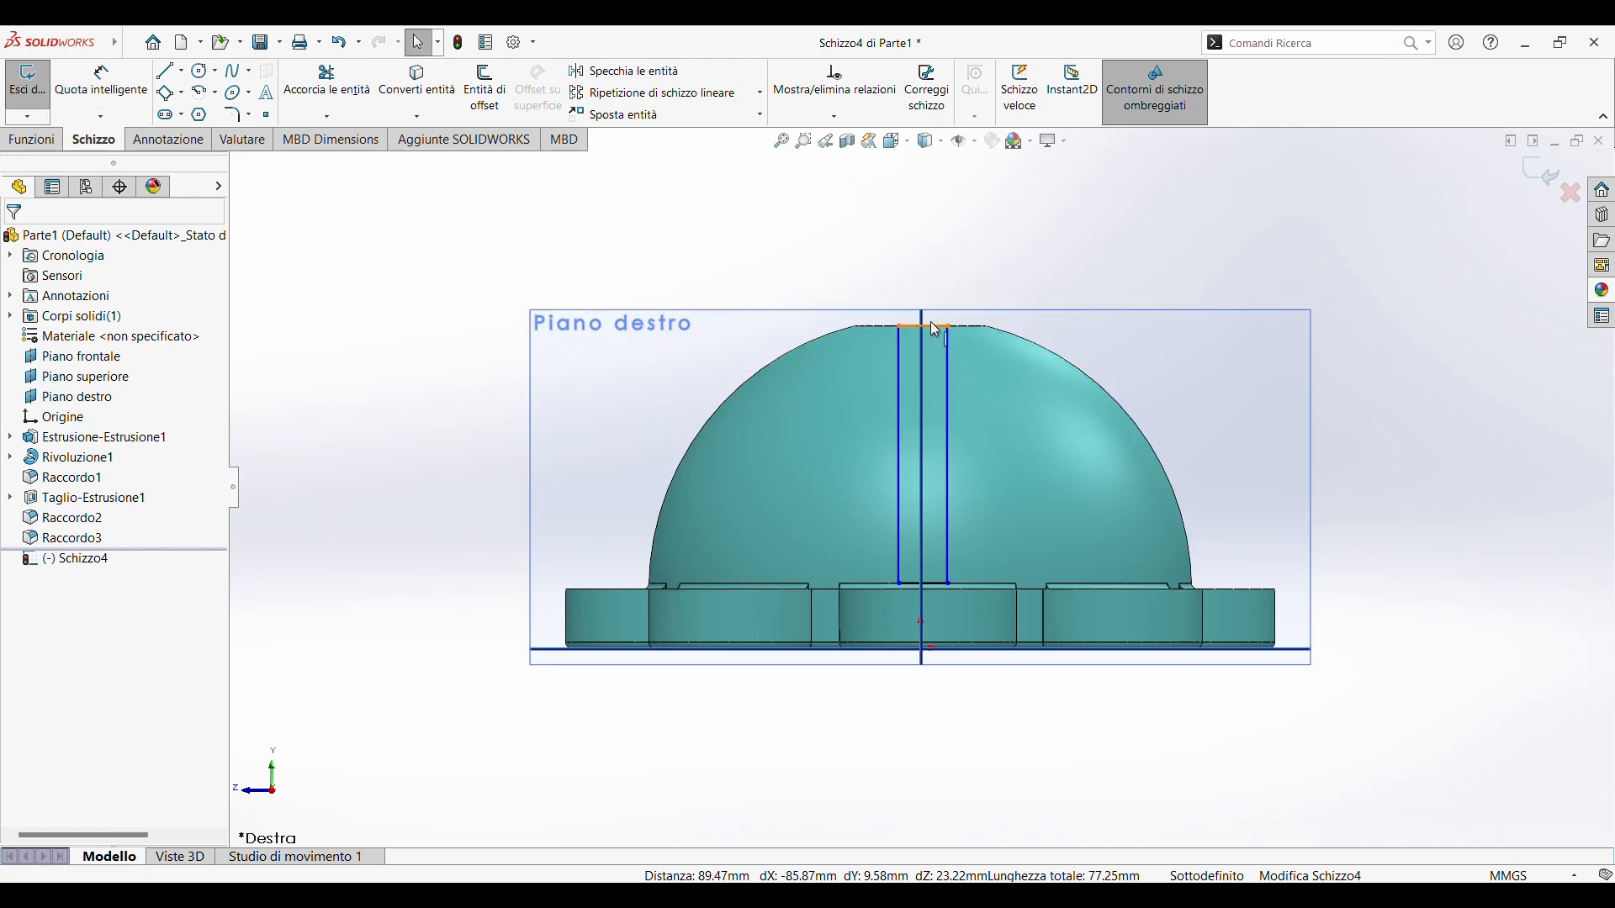
{"action": "left_click", "coordinate": [922, 325]}
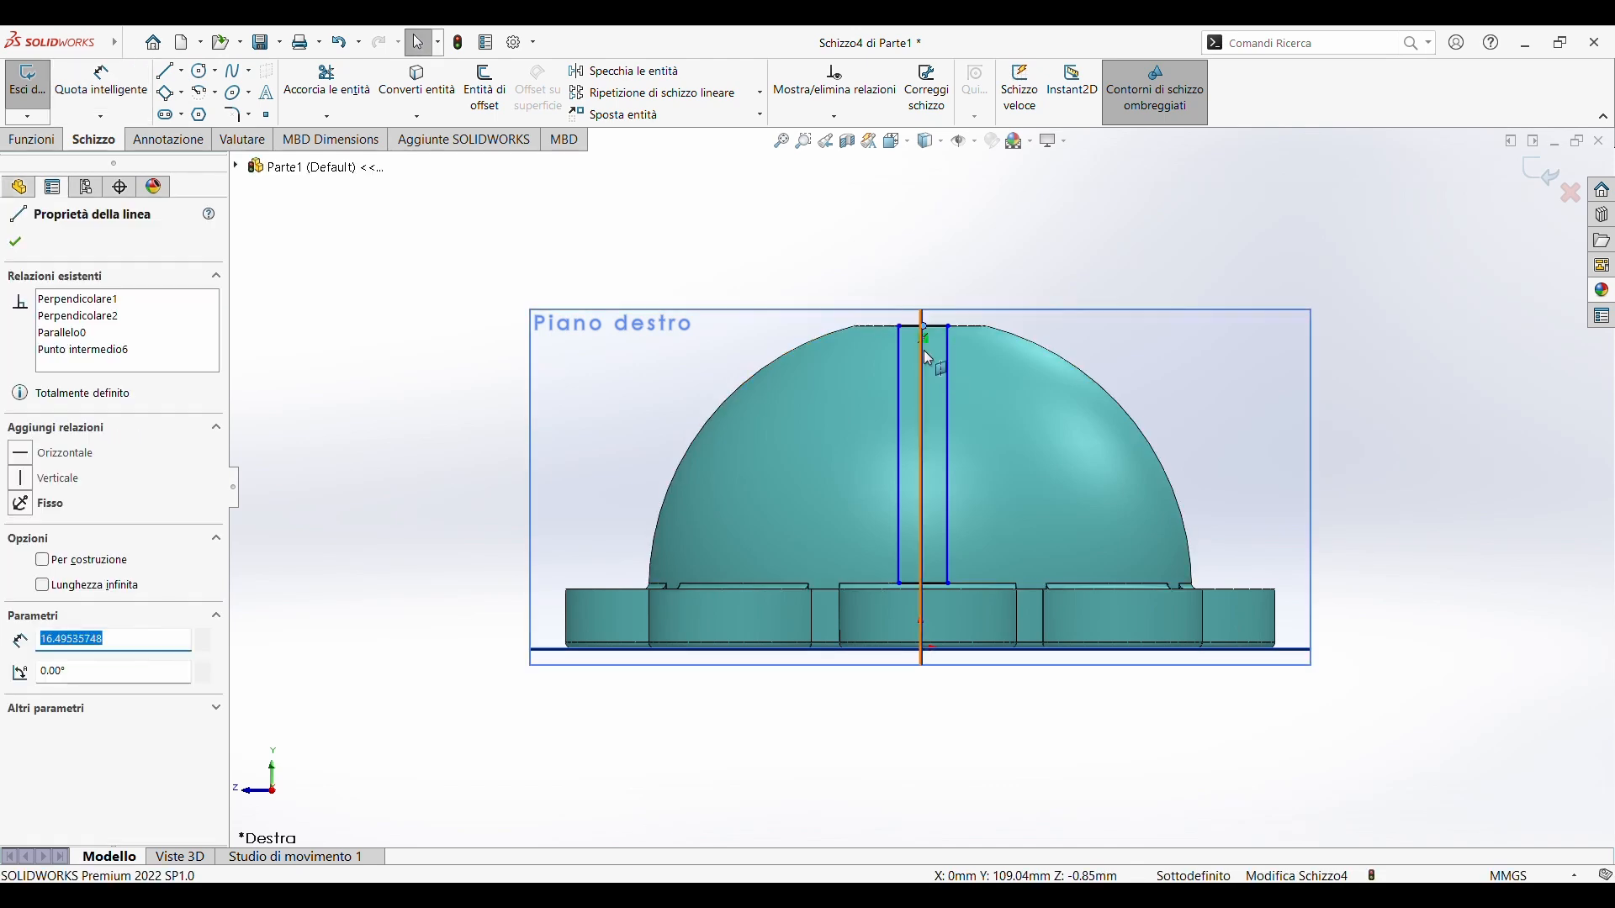
{"action": "left_click", "coordinate": [921, 352], "text": "ctrl"}
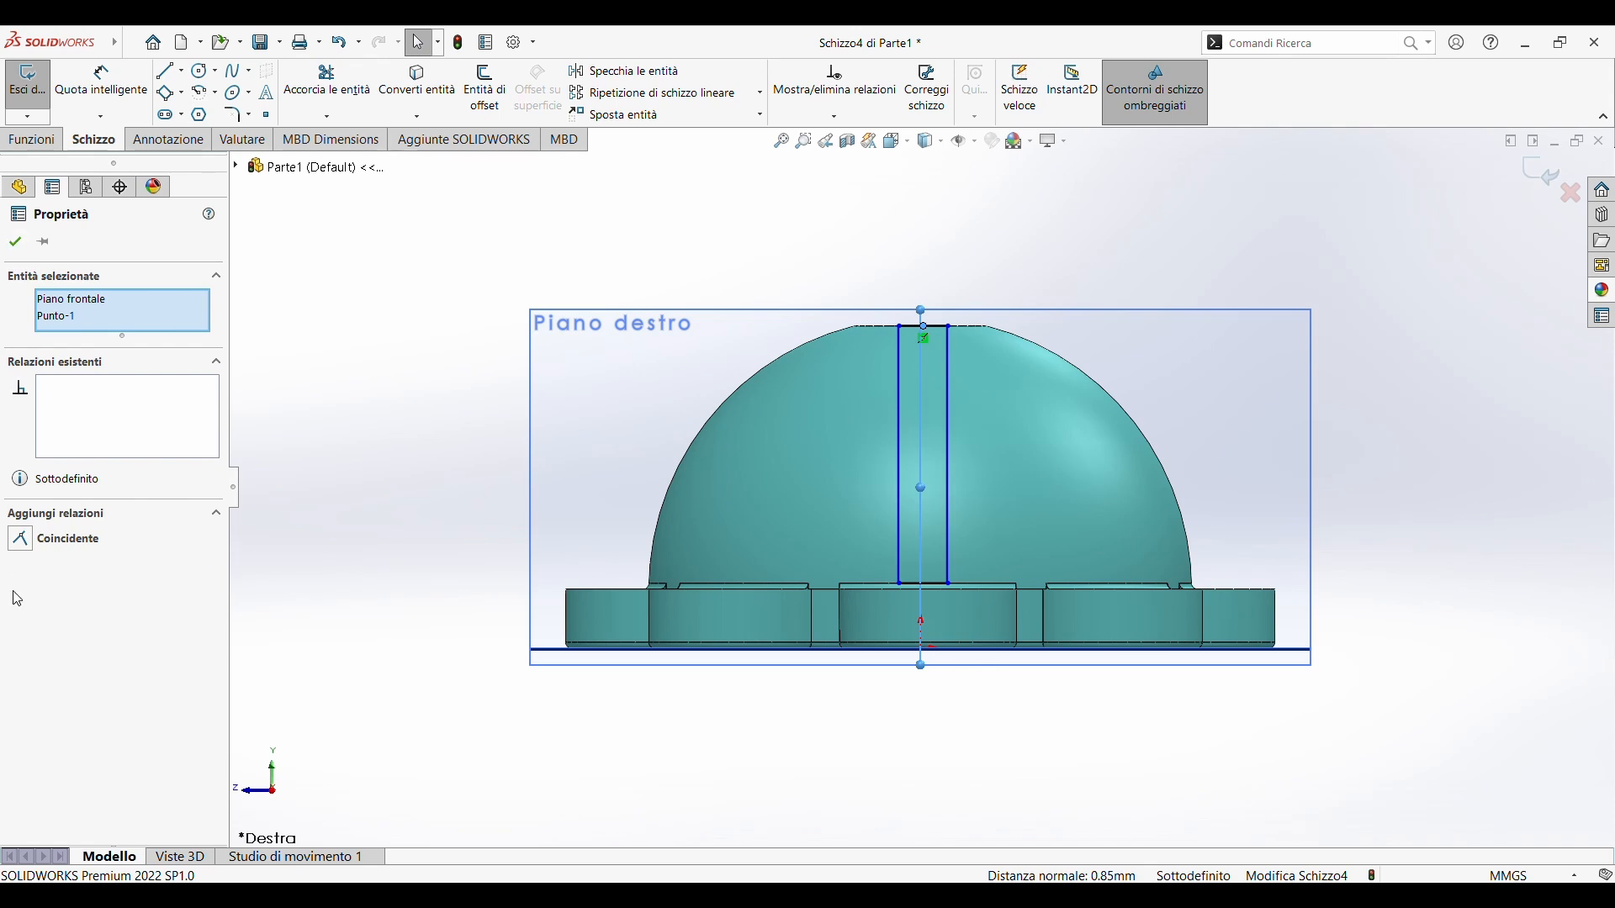
{"action": "left_click", "coordinate": [21, 540]}
{"action": "left_click", "coordinate": [15, 242]}
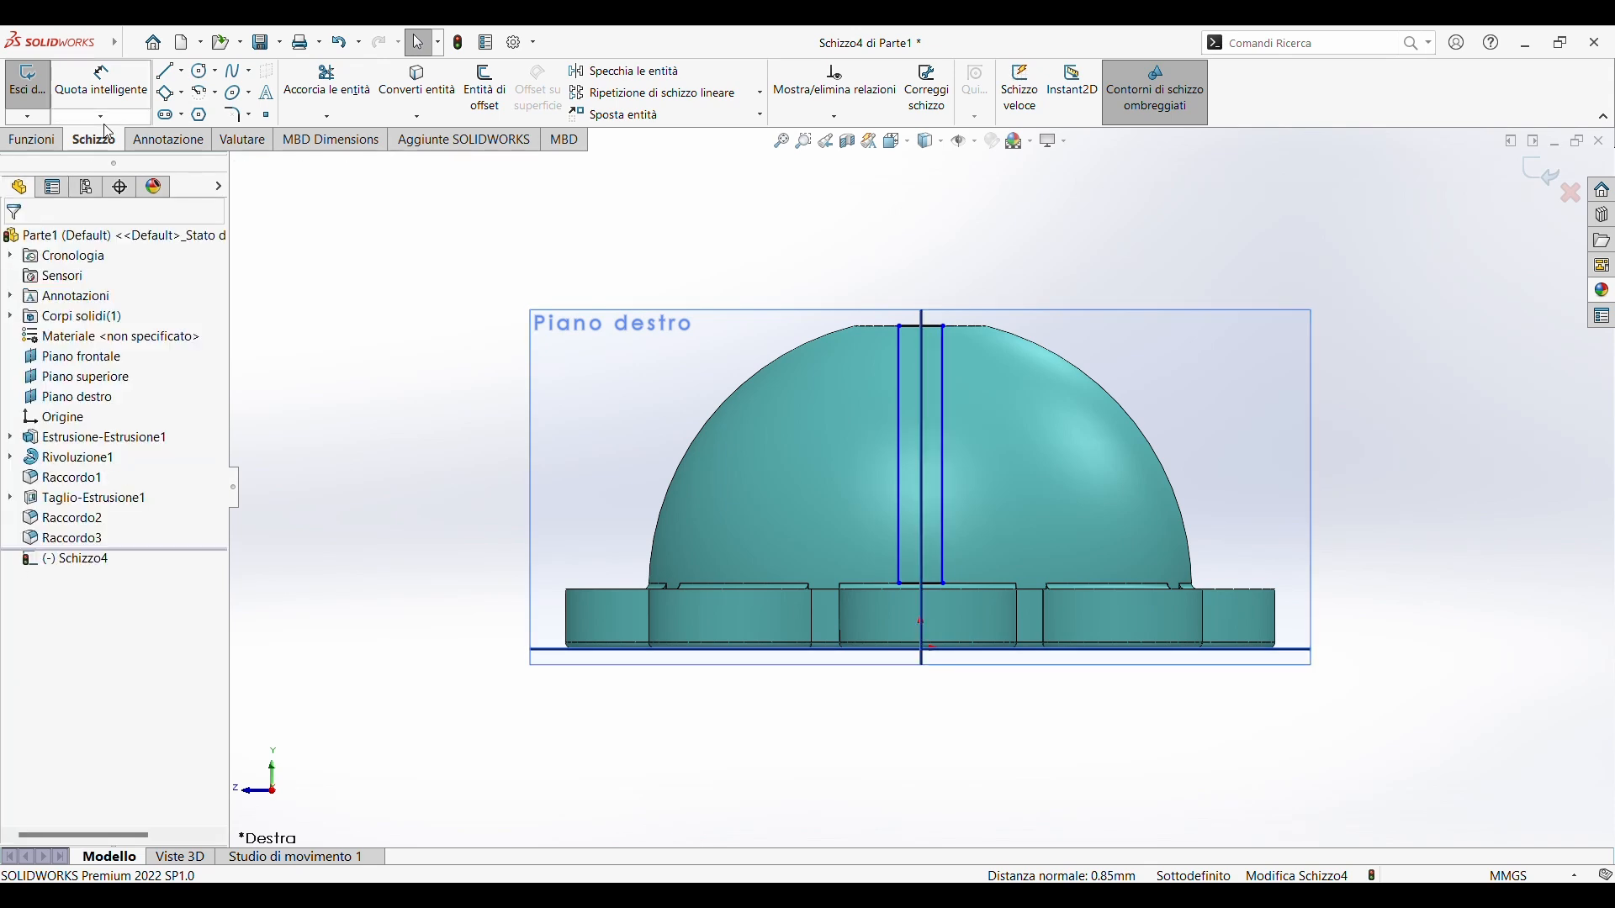
Dimension the rectangle's width between its two vertical sides at 5 mm
{"action": "left_click", "coordinate": [101, 84]}
{"action": "left_click", "coordinate": [899, 355]}
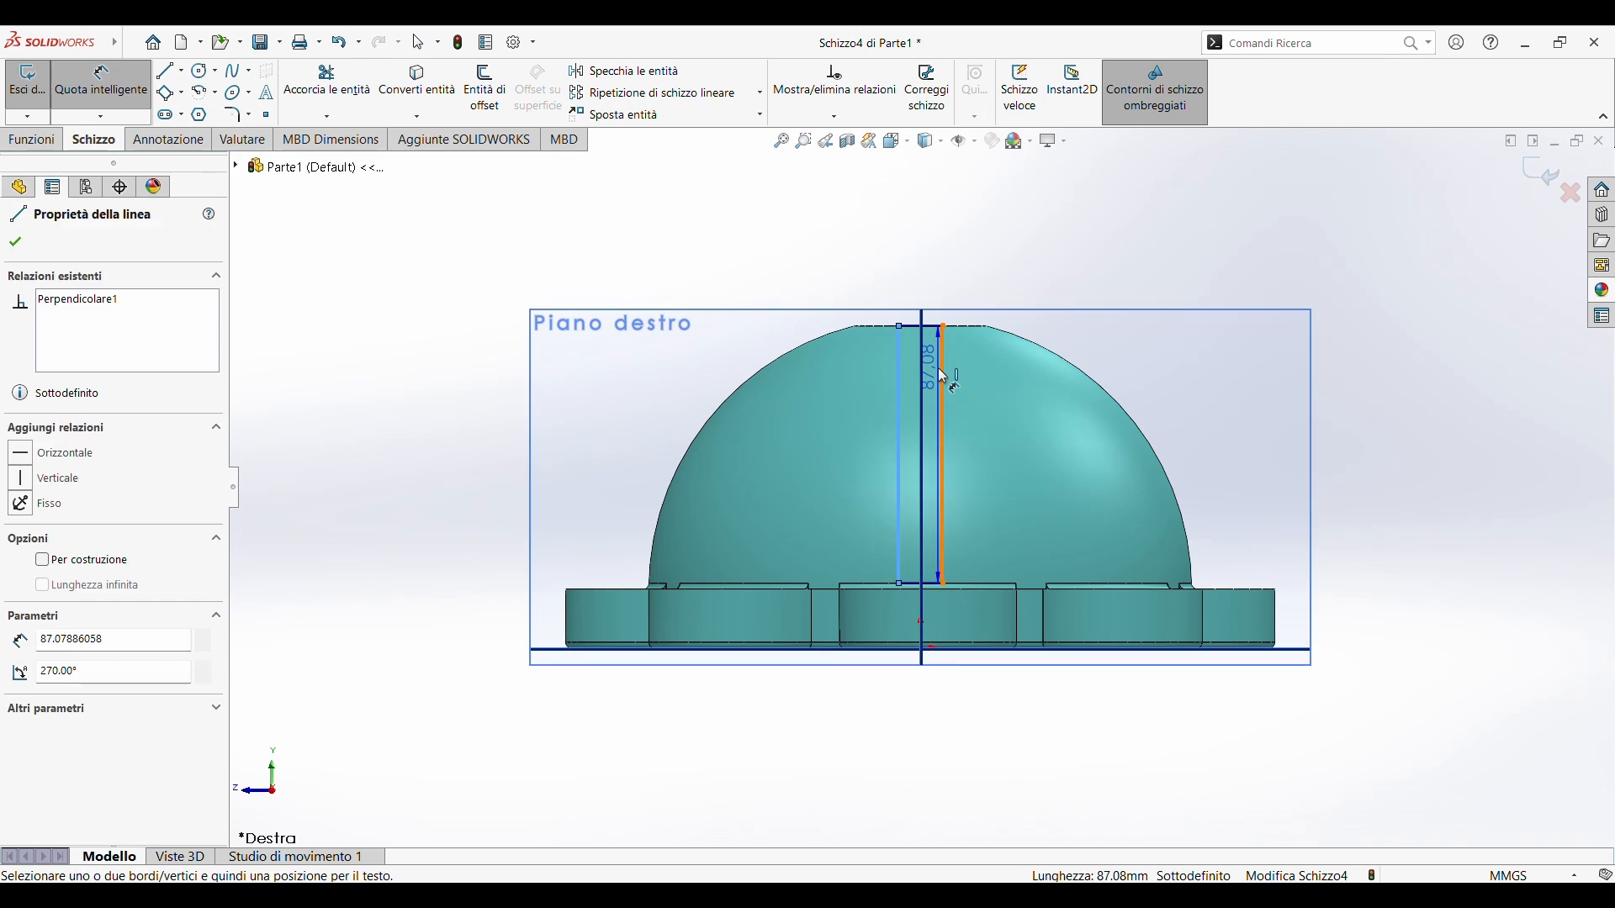
{"action": "left_click", "coordinate": [943, 362]}
{"action": "left_click", "coordinate": [882, 274]}
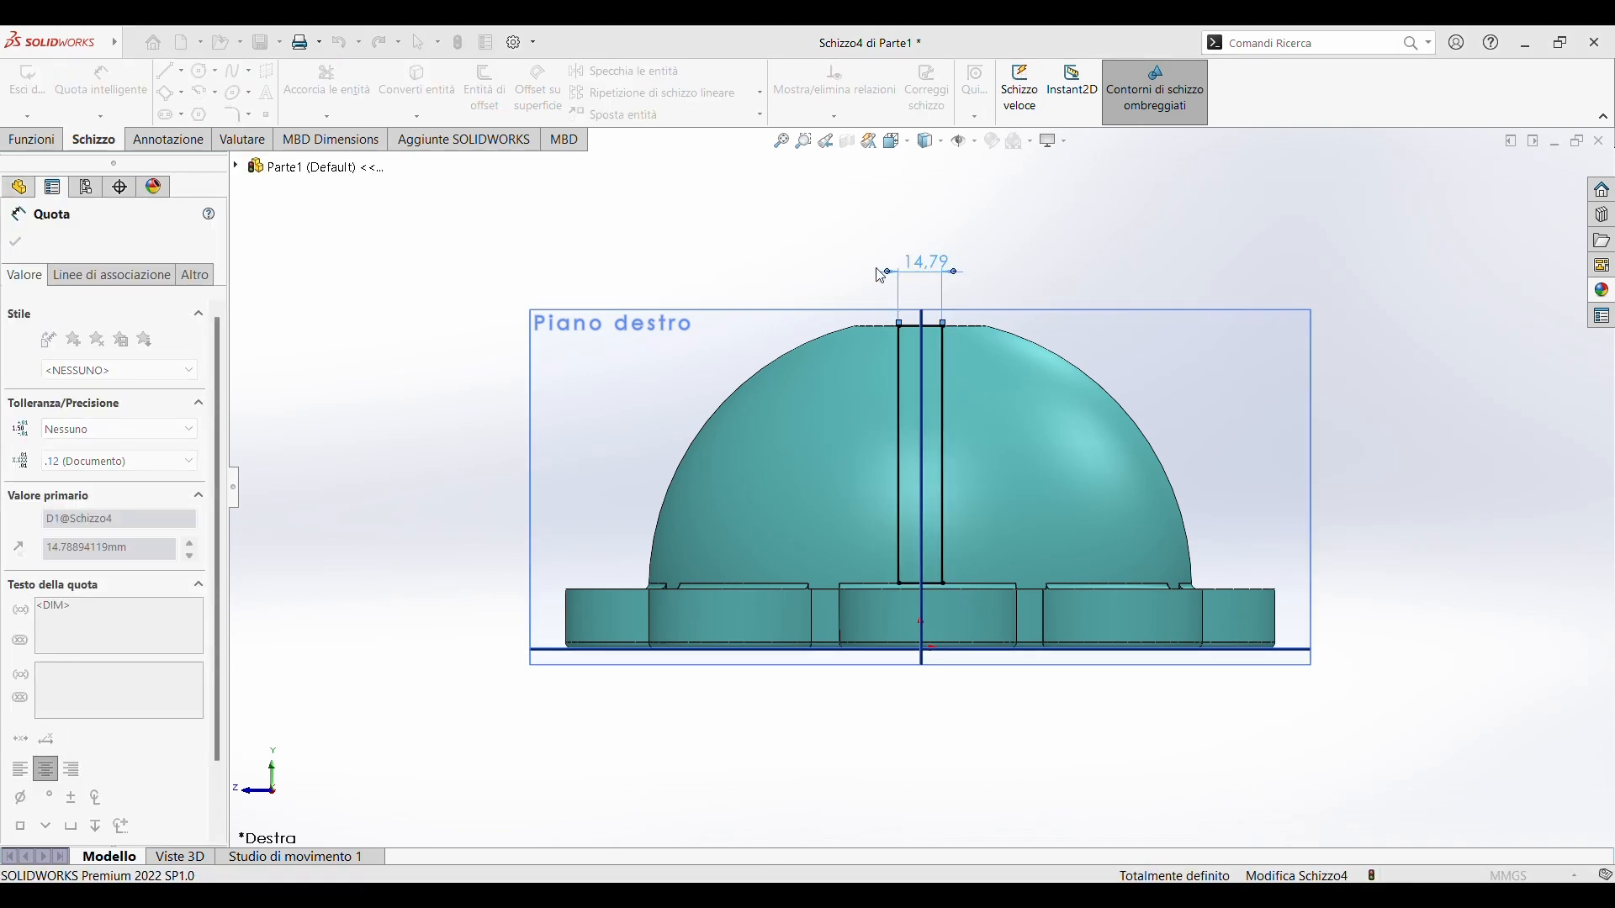
{"action": "type", "text": "5"}
{"action": "key", "text": "Return"}
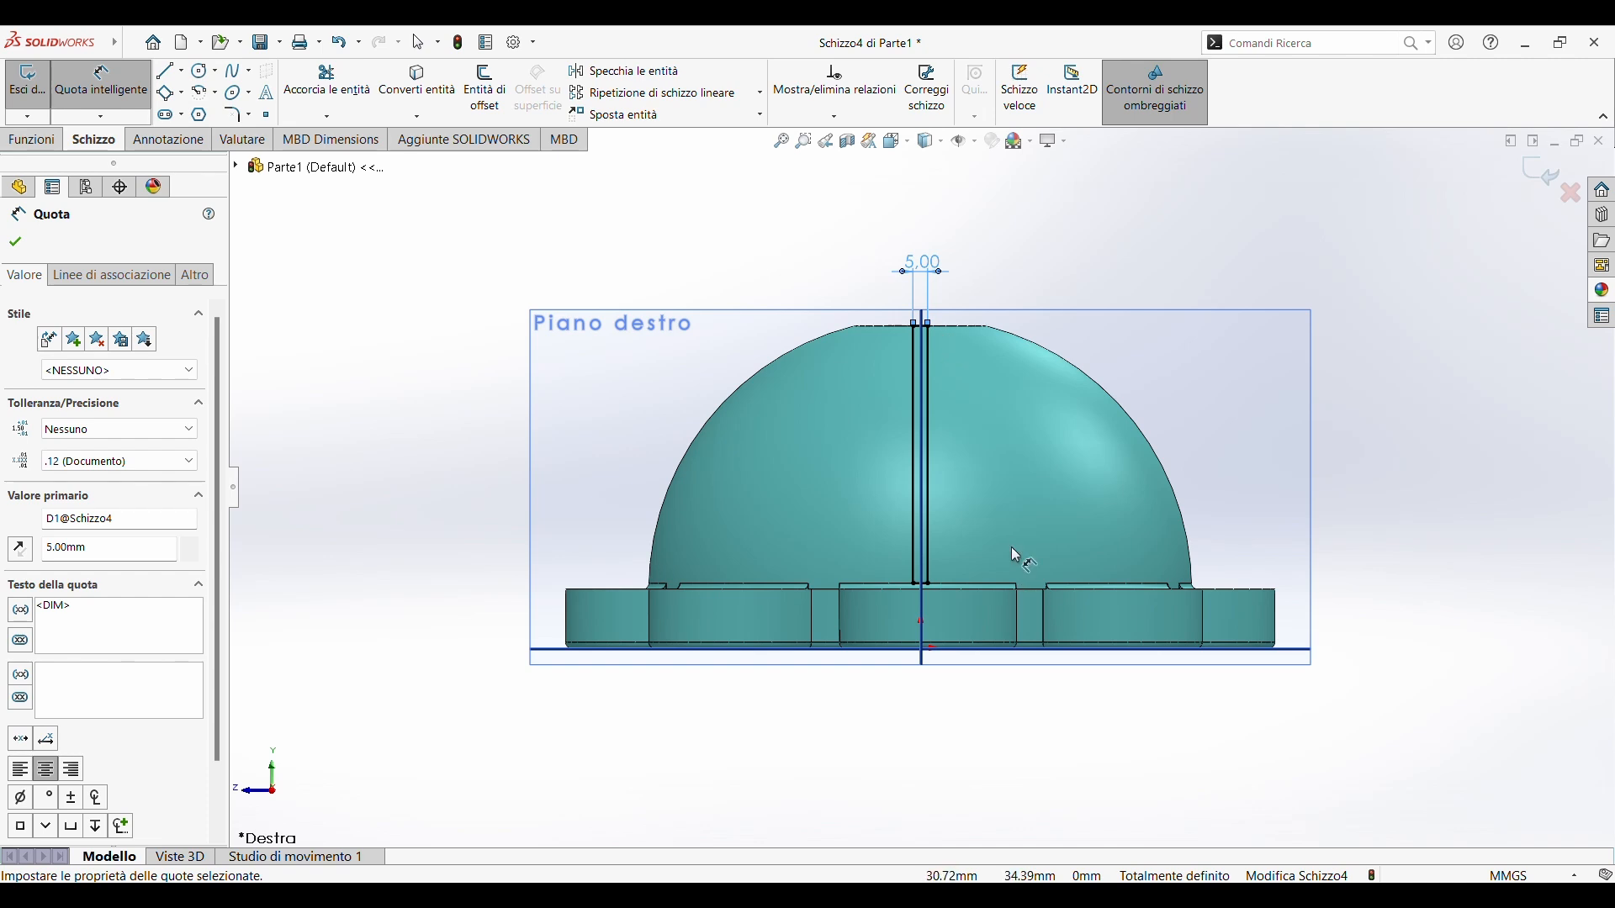
{"action": "scroll", "coordinate": [911, 355], "scroll_direction": "down", "scroll_amount": 6}
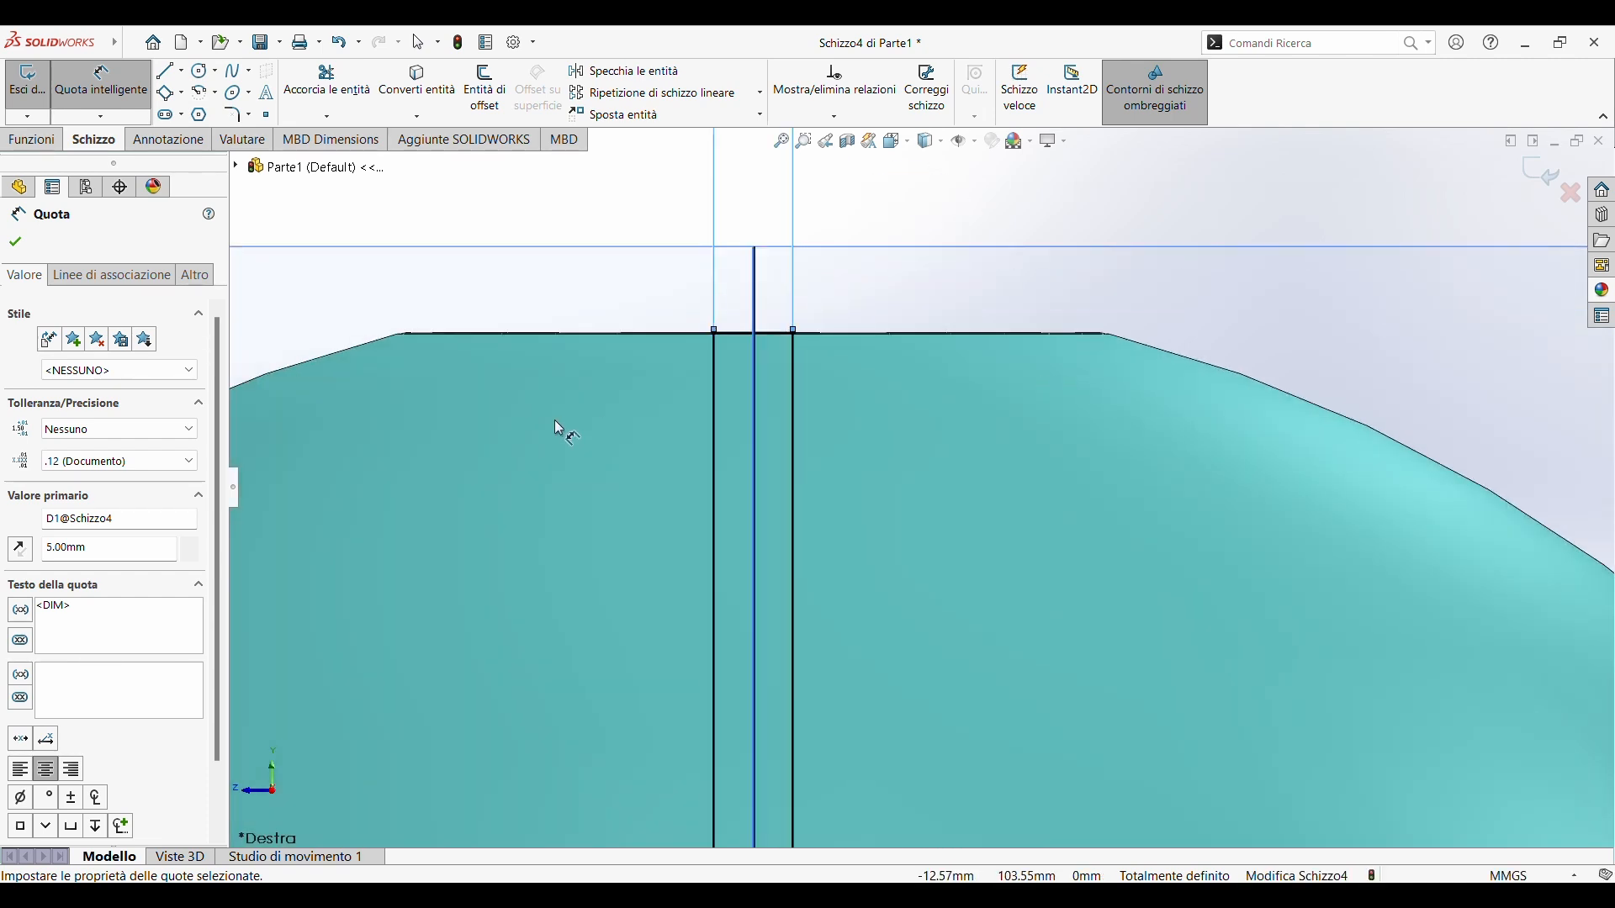
{"action": "scroll", "coordinate": [782, 516], "scroll_direction": "up", "scroll_amount": 6}
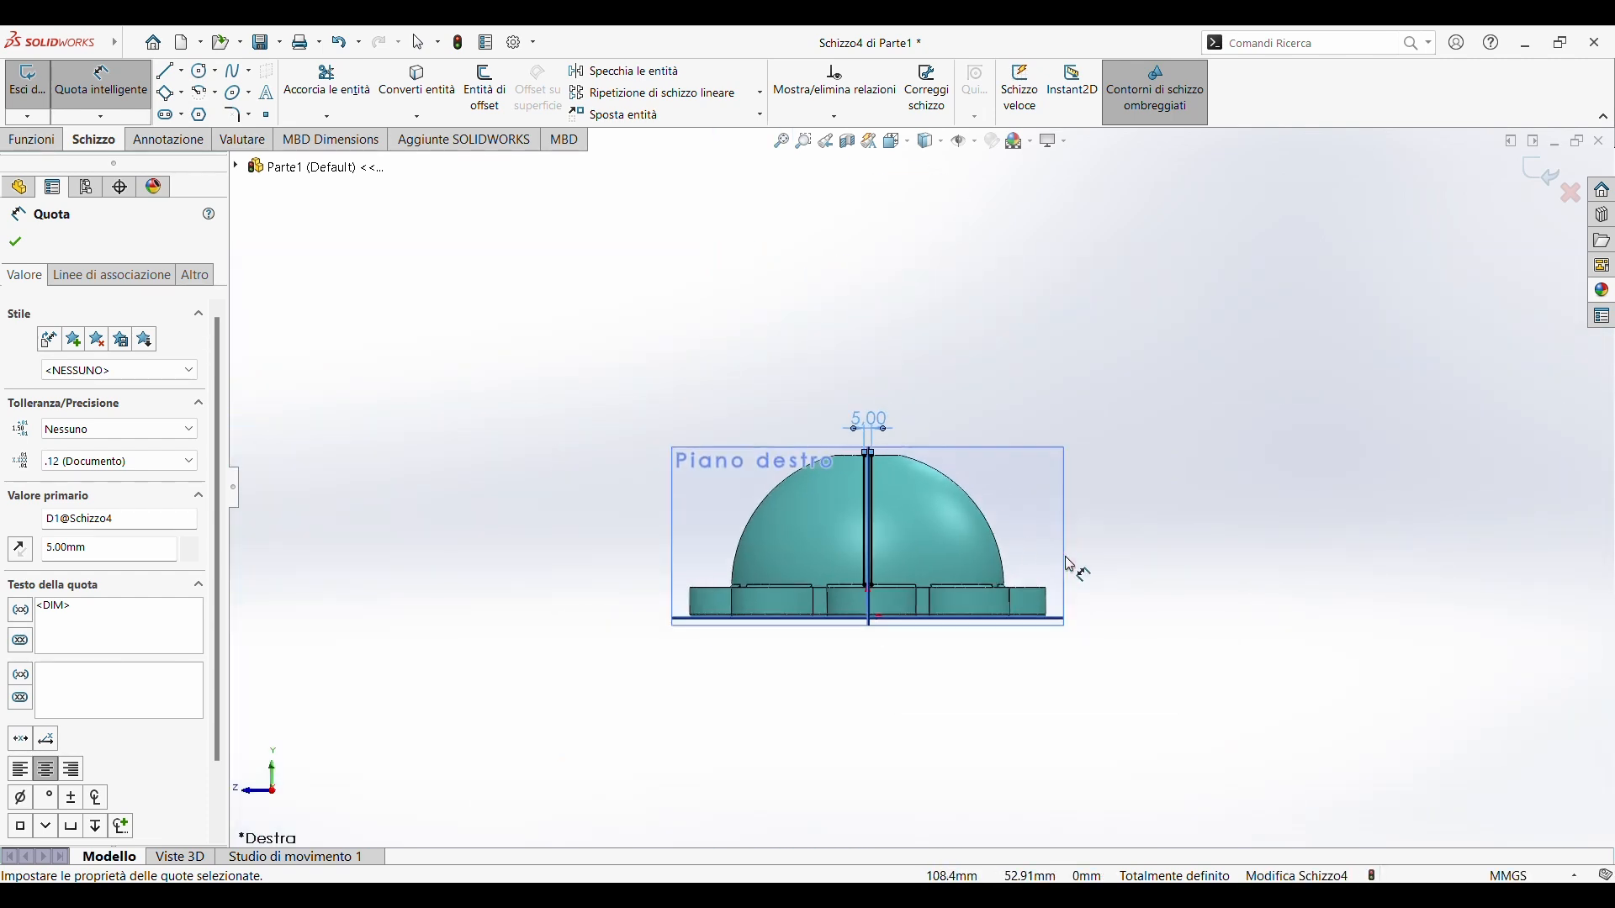
{"action": "scroll", "coordinate": [1065, 557], "scroll_direction": "down", "scroll_amount": 1}
{"action": "scroll", "coordinate": [808, 450], "scroll_direction": "down", "scroll_amount": 1}
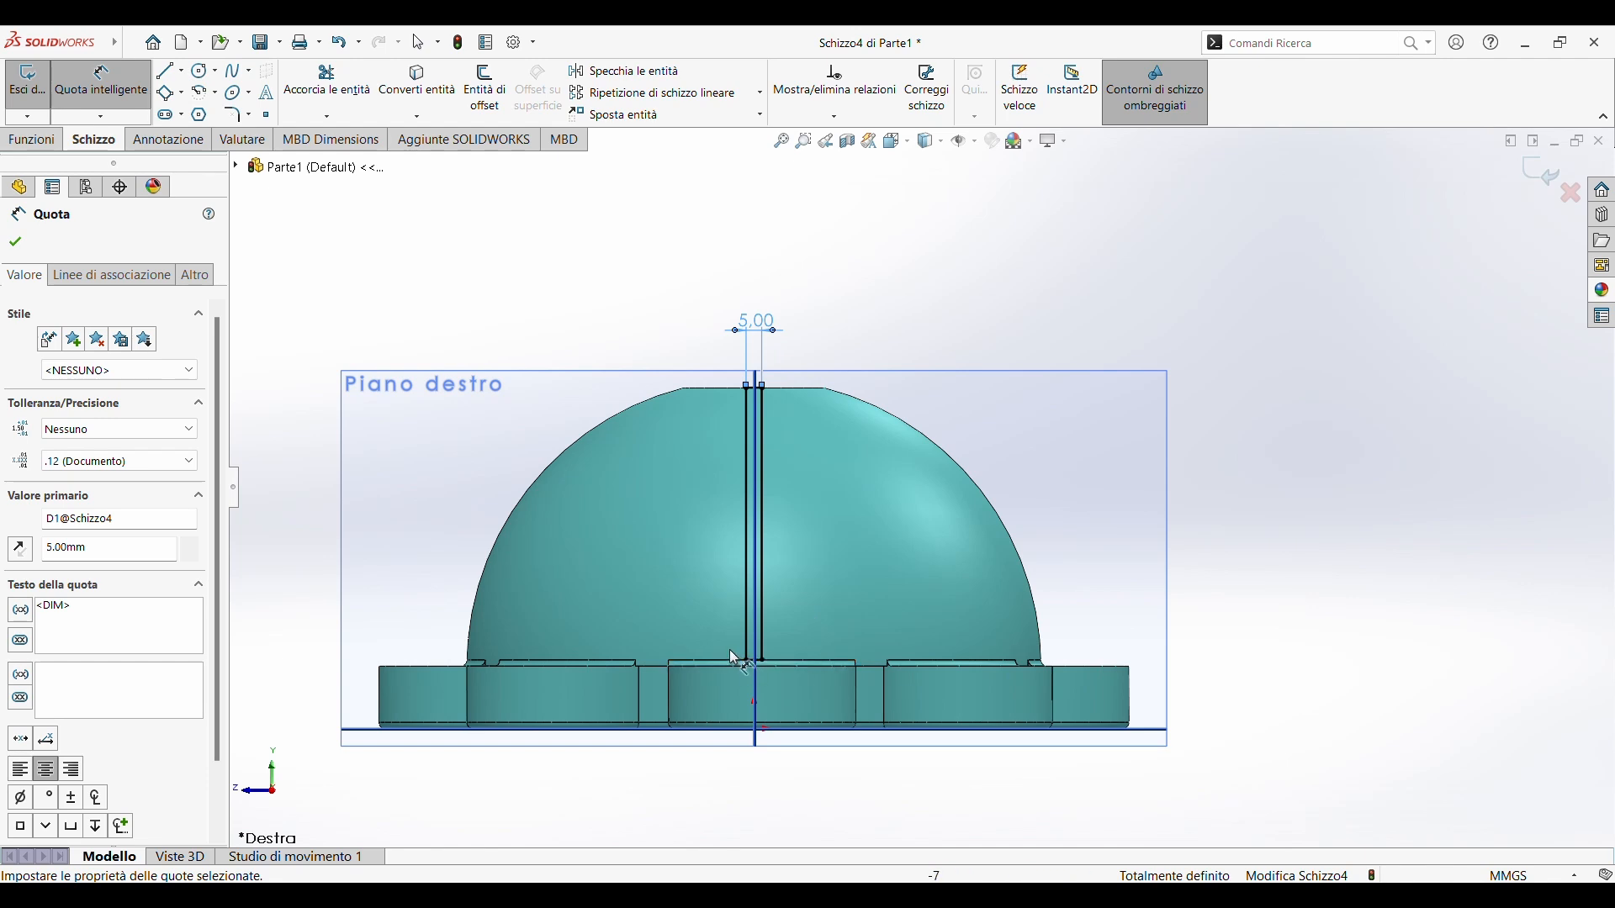
{"action": "key", "text": "Escape"}
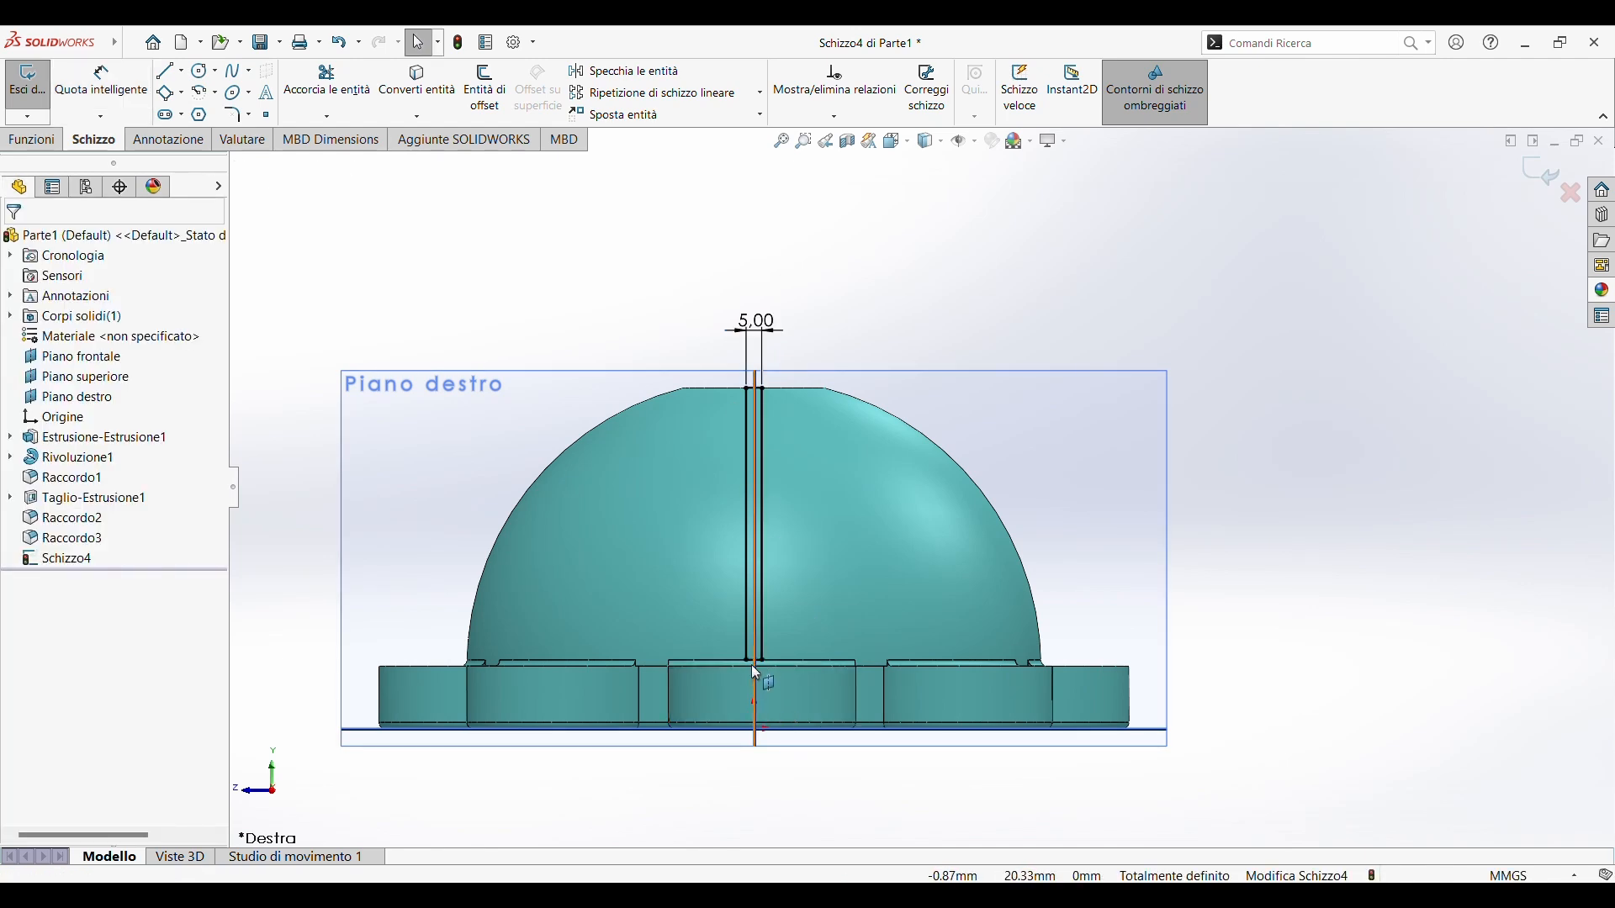
Delete the collinear relation from the rectangle's lower side and move that side about 7.7 mm above the fillet edge
{"action": "scroll", "coordinate": [757, 664], "scroll_direction": "down", "scroll_amount": 5}
{"action": "left_click", "coordinate": [831, 597]}
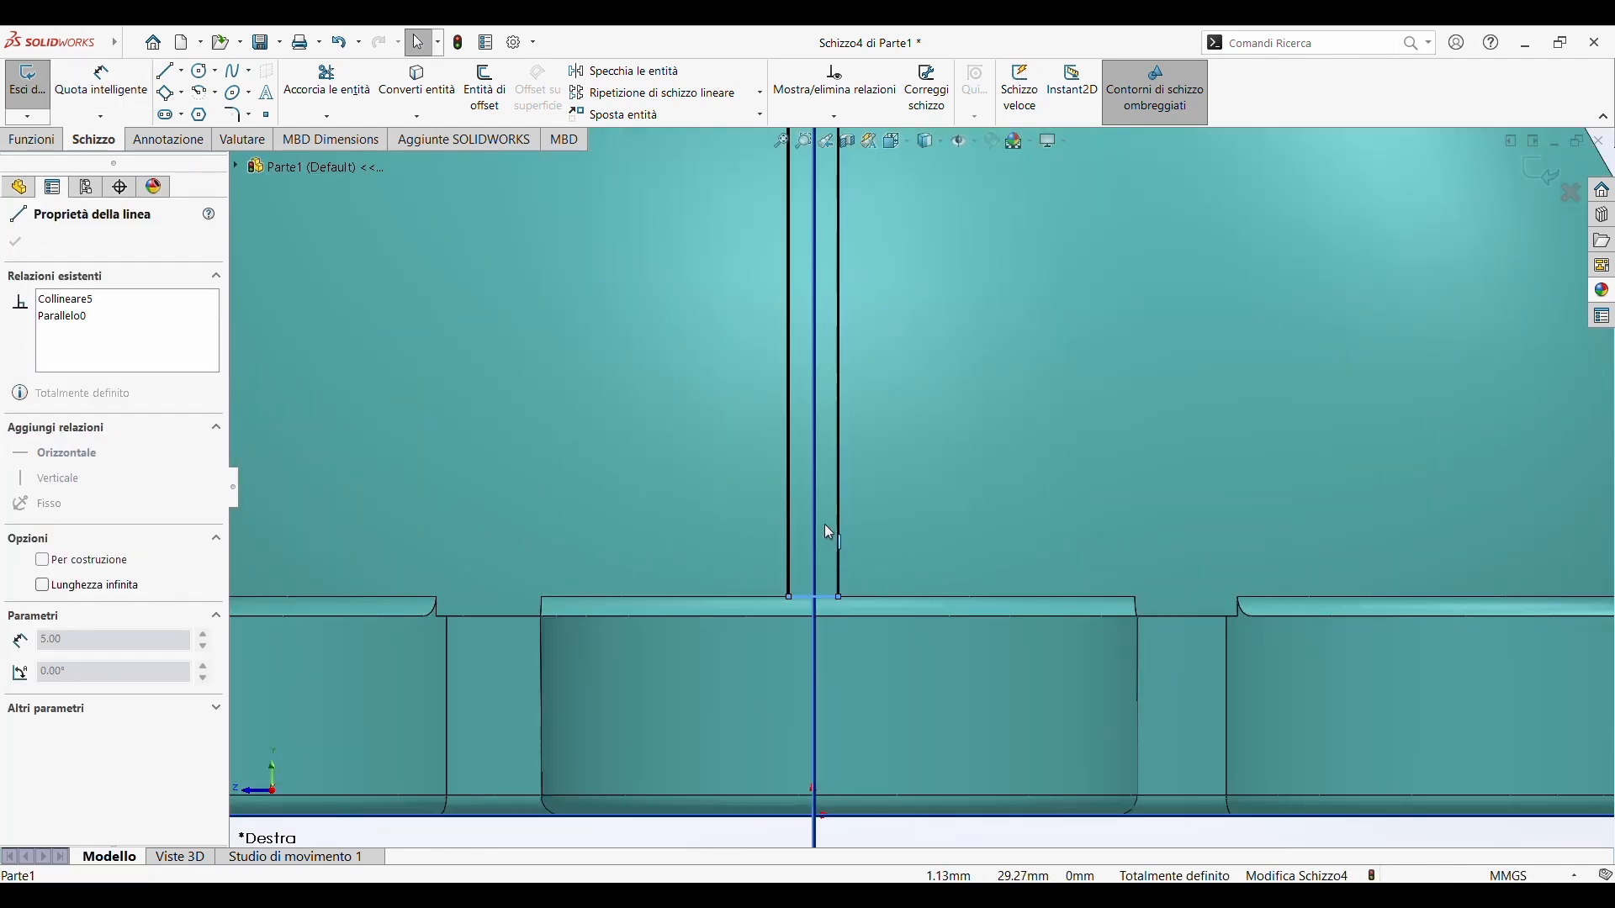
{"action": "left_click", "coordinate": [83, 301]}
{"action": "key", "text": "Delete"}
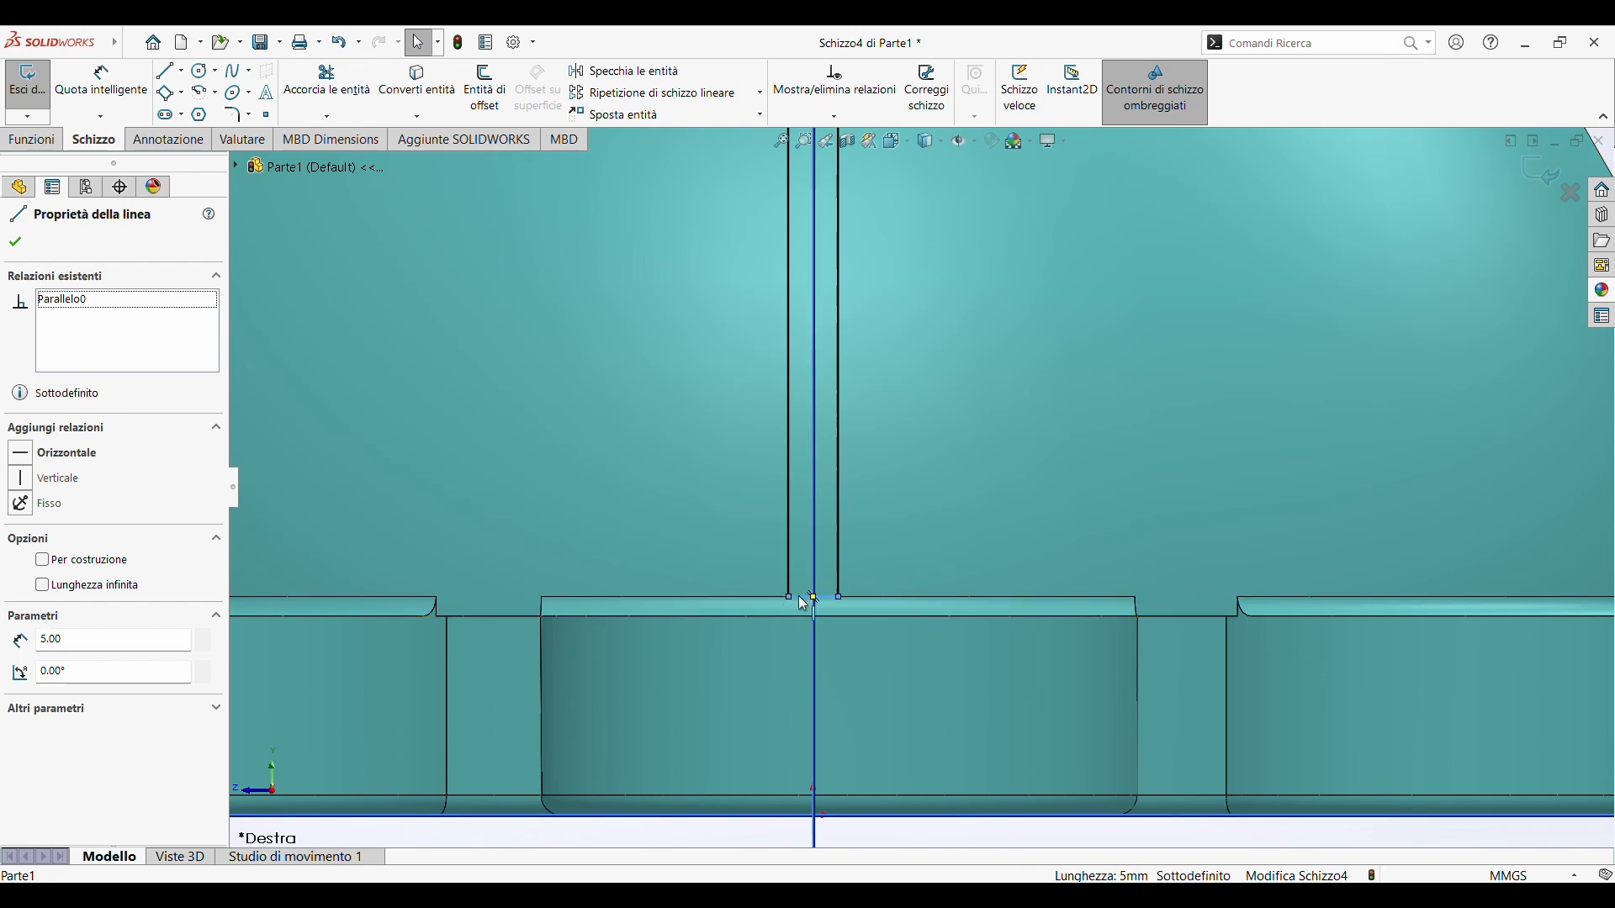
{"action": "left_click_drag", "start_coordinate": [802, 599], "coordinate": [809, 498]}
Check the upper side's relations and delete the coincident relation on the rectangle's upper-right corner
{"action": "scroll", "coordinate": [809, 491], "scroll_direction": "up", "scroll_amount": 7}
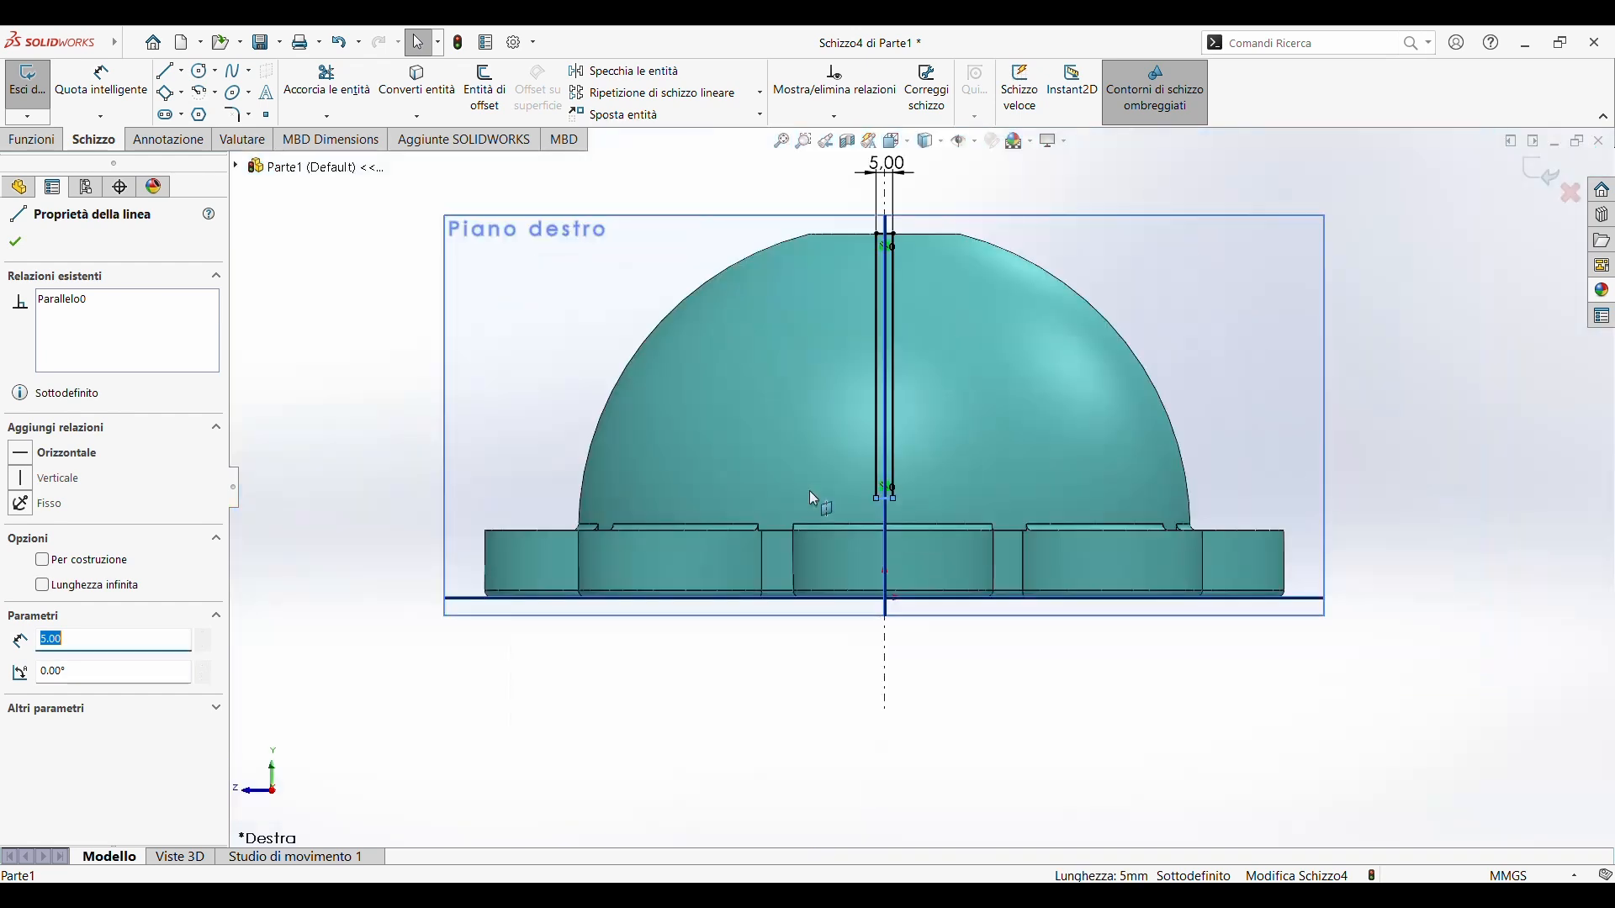
{"action": "scroll", "coordinate": [913, 261], "scroll_direction": "down", "scroll_amount": 6}
{"action": "left_click_drag", "start_coordinate": [854, 349], "coordinate": [859, 379]}
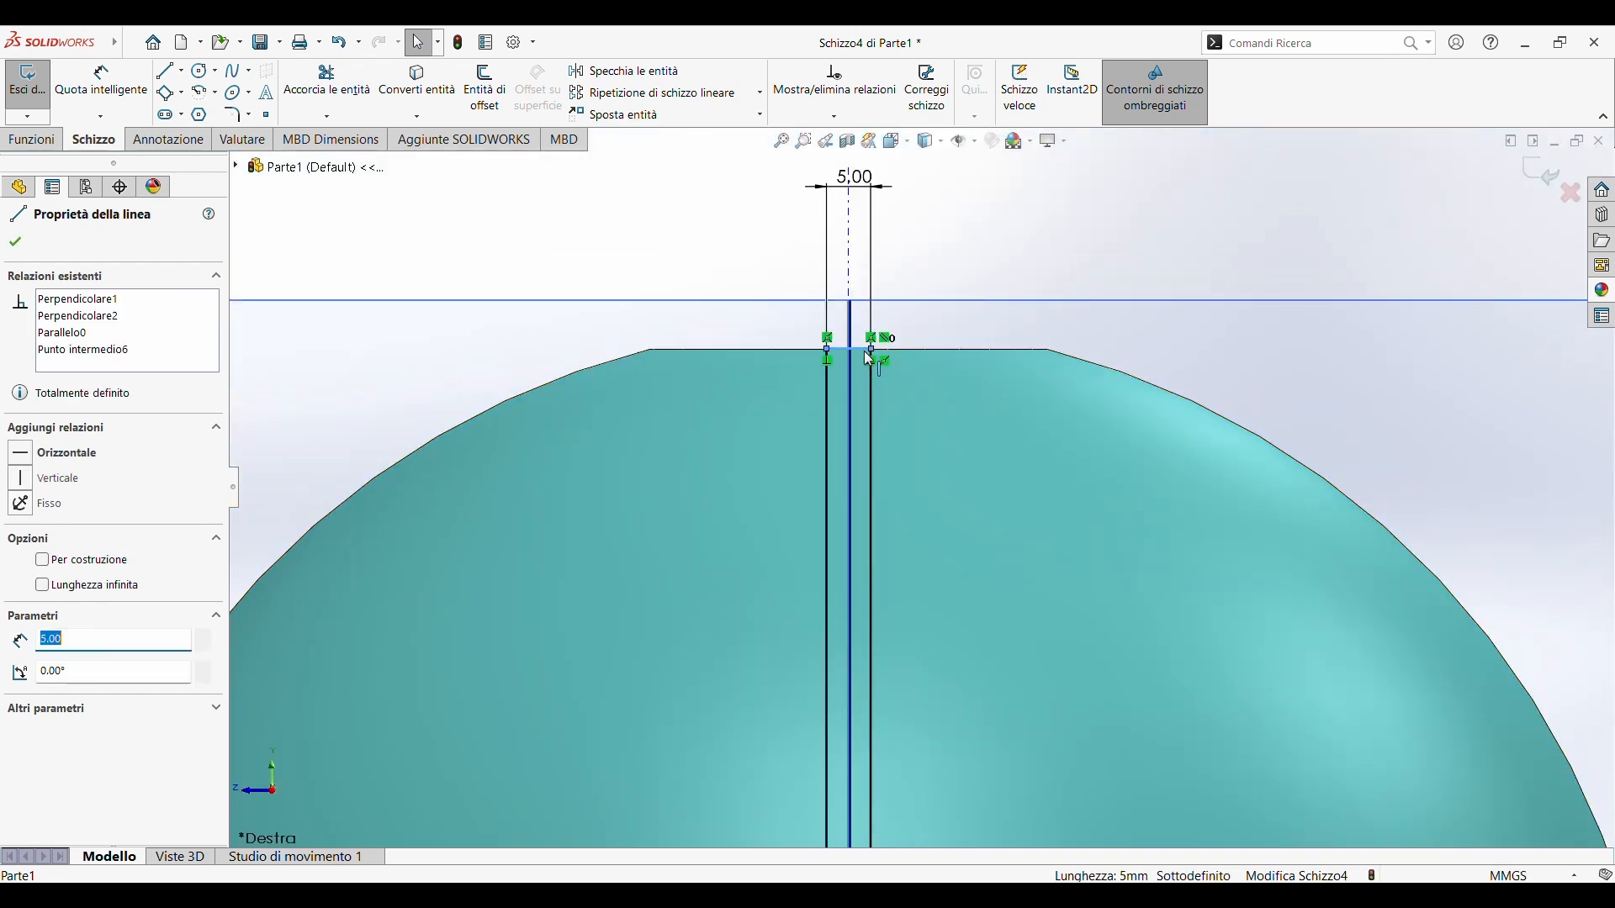
{"action": "left_click", "coordinate": [859, 349]}
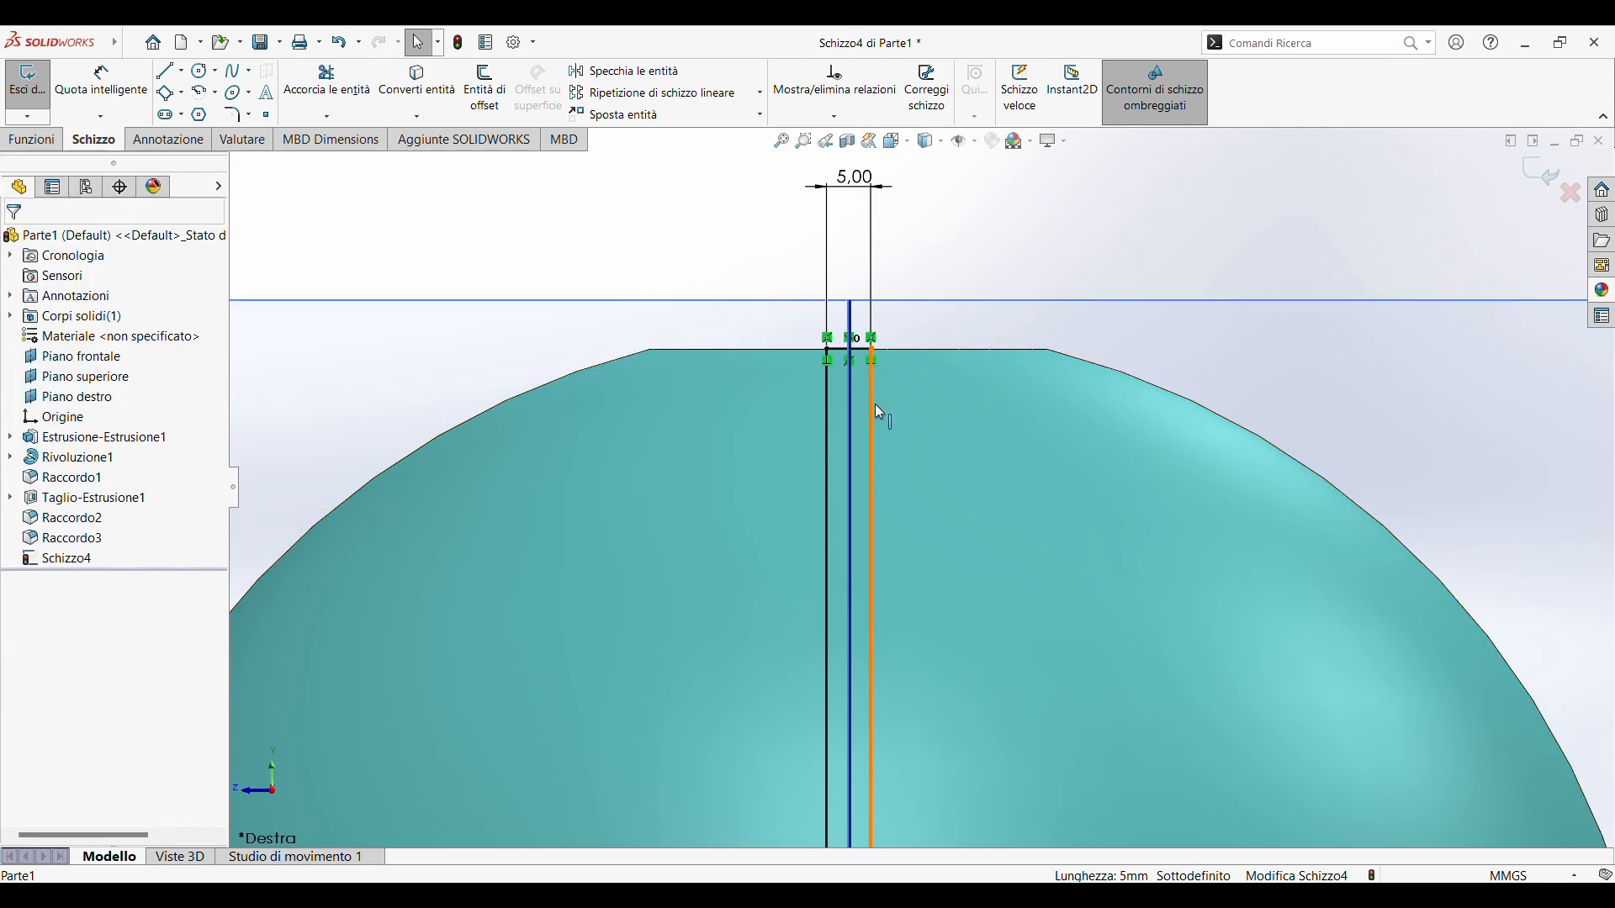
{"action": "left_click", "coordinate": [860, 351]}
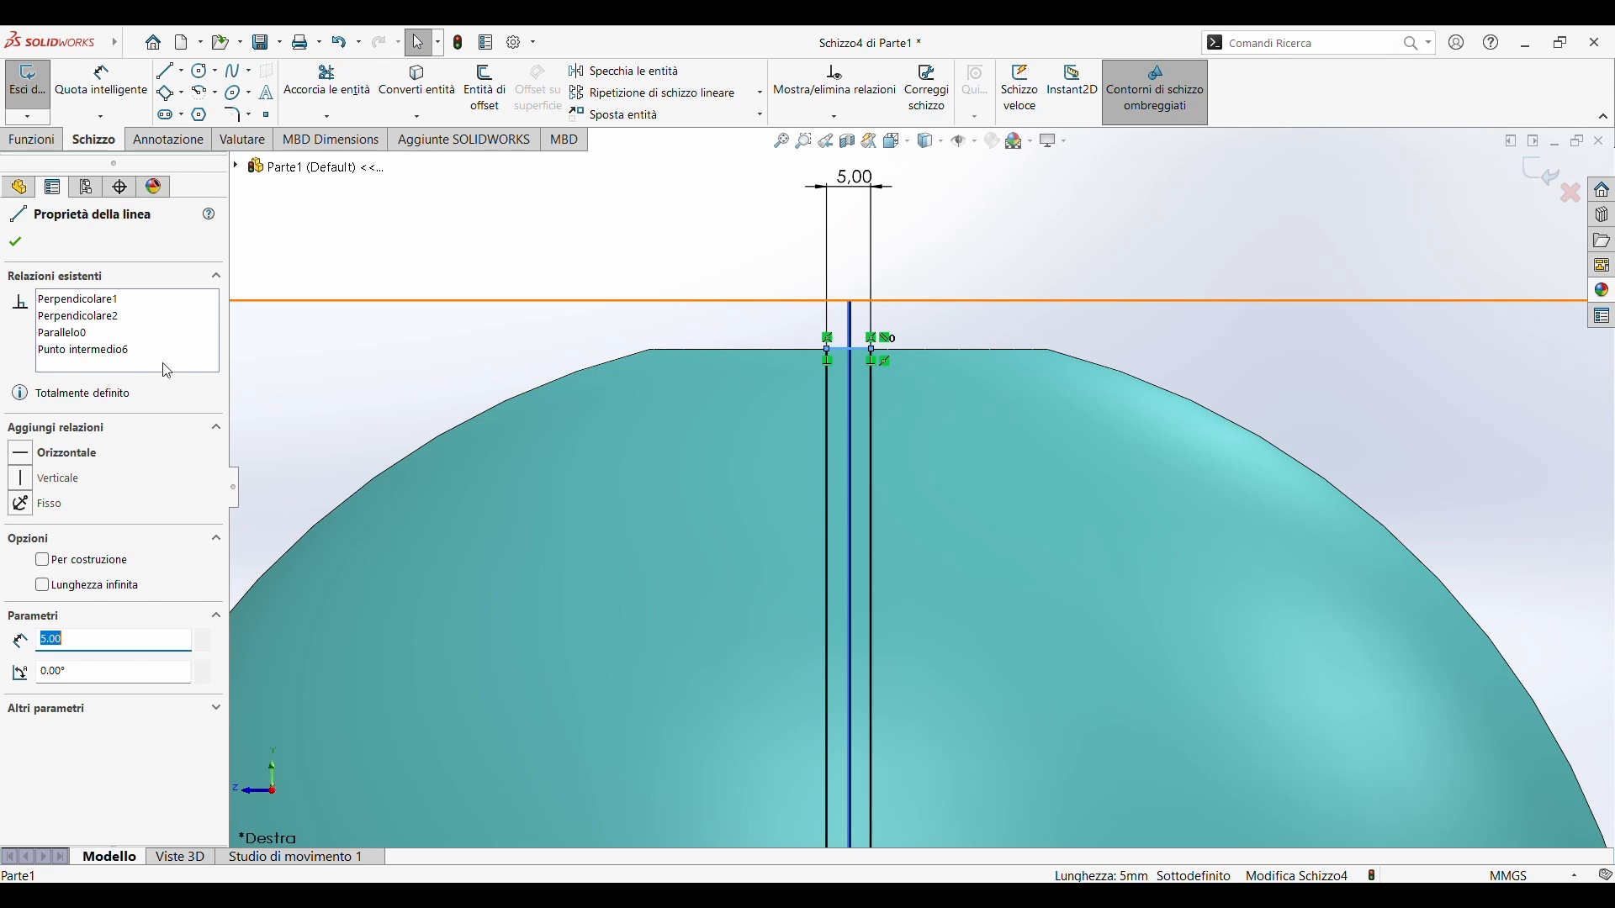
{"action": "scroll", "coordinate": [1011, 302], "scroll_direction": "down", "scroll_amount": 5}
{"action": "left_click", "coordinate": [545, 454]}
{"action": "left_click", "coordinate": [643, 441]}
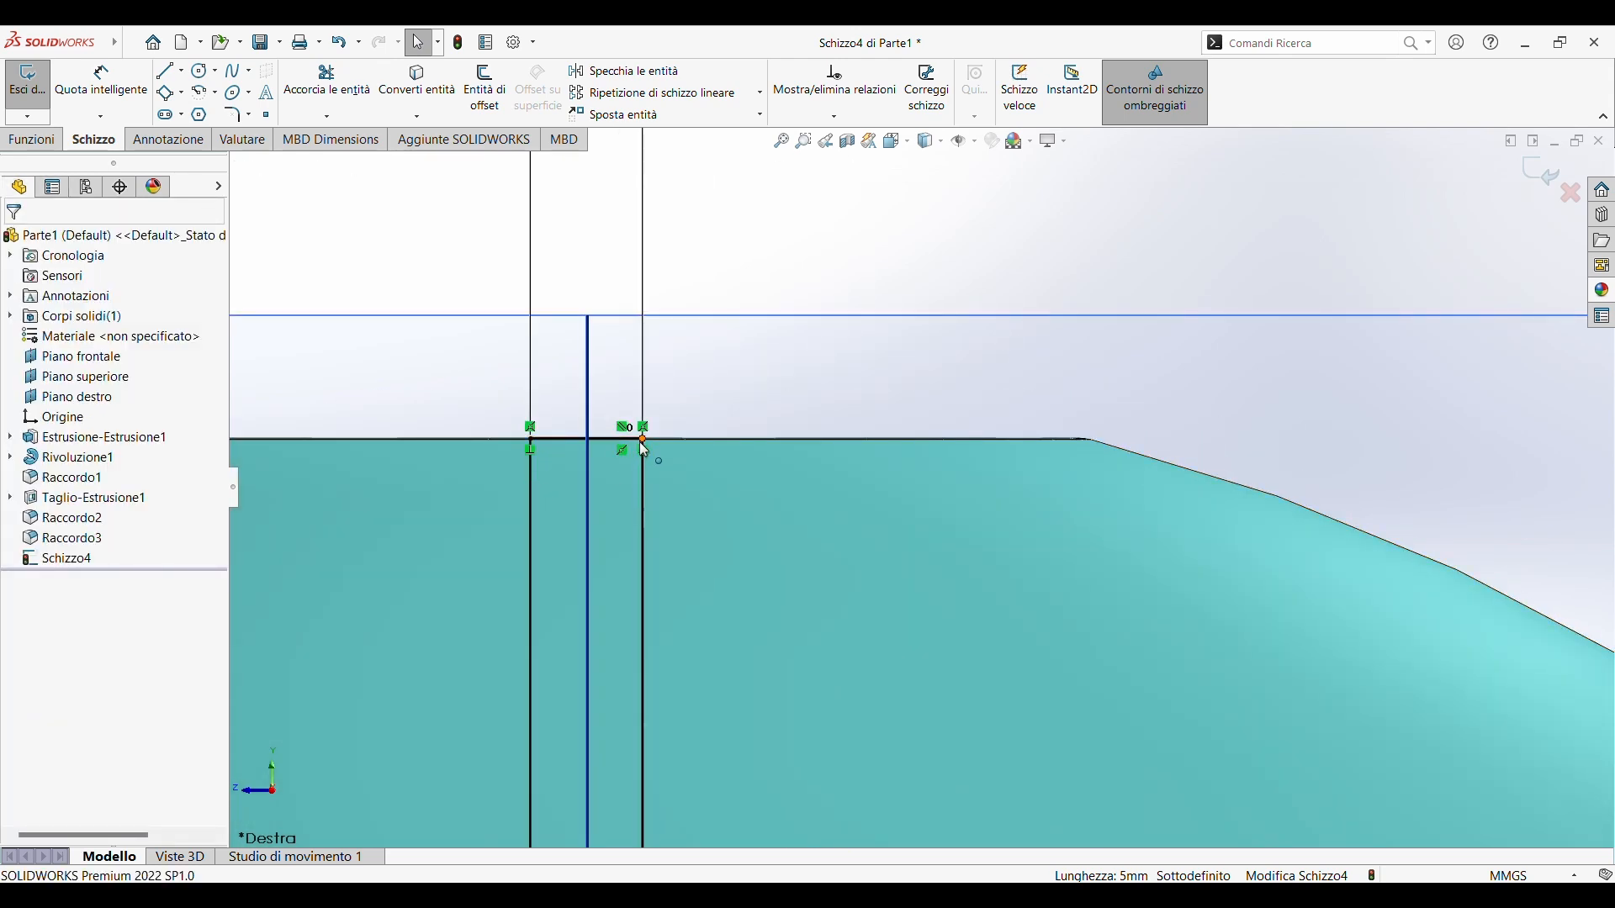
{"action": "left_click", "coordinate": [75, 301]}
{"action": "key", "text": "Delete"}
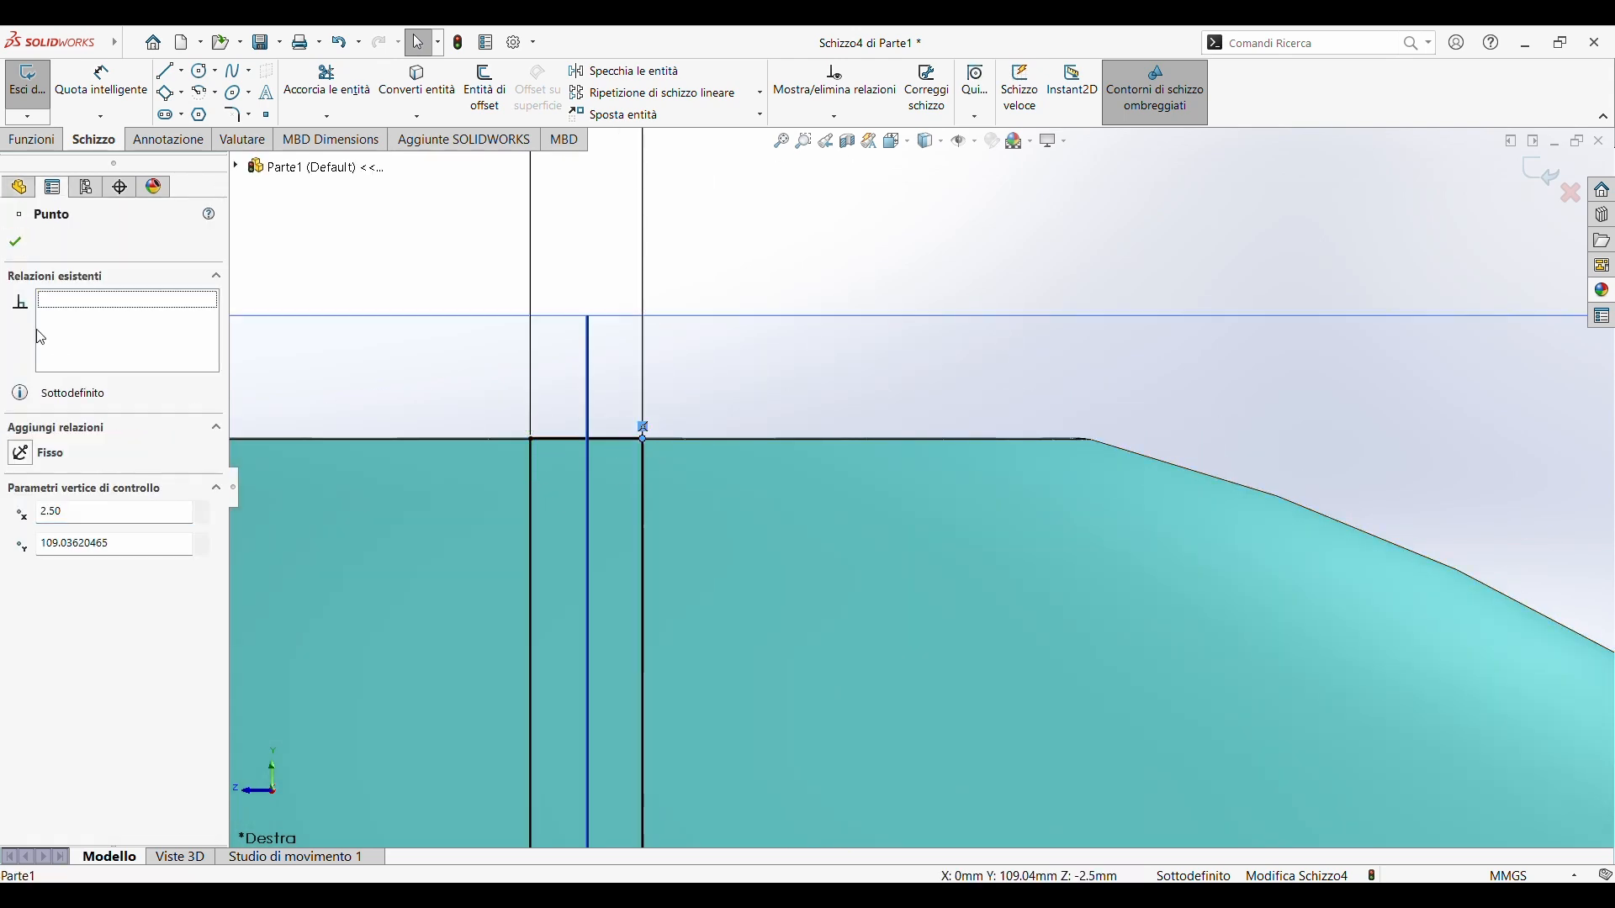
Delete the coincident relation on the rectangle's upper-left corner and move the upper side about 5.8 mm below the dome's flat top
{"action": "scroll", "coordinate": [537, 439], "scroll_direction": "down", "scroll_amount": 1}
{"action": "scroll", "coordinate": [538, 450], "scroll_direction": "up", "scroll_amount": 7}
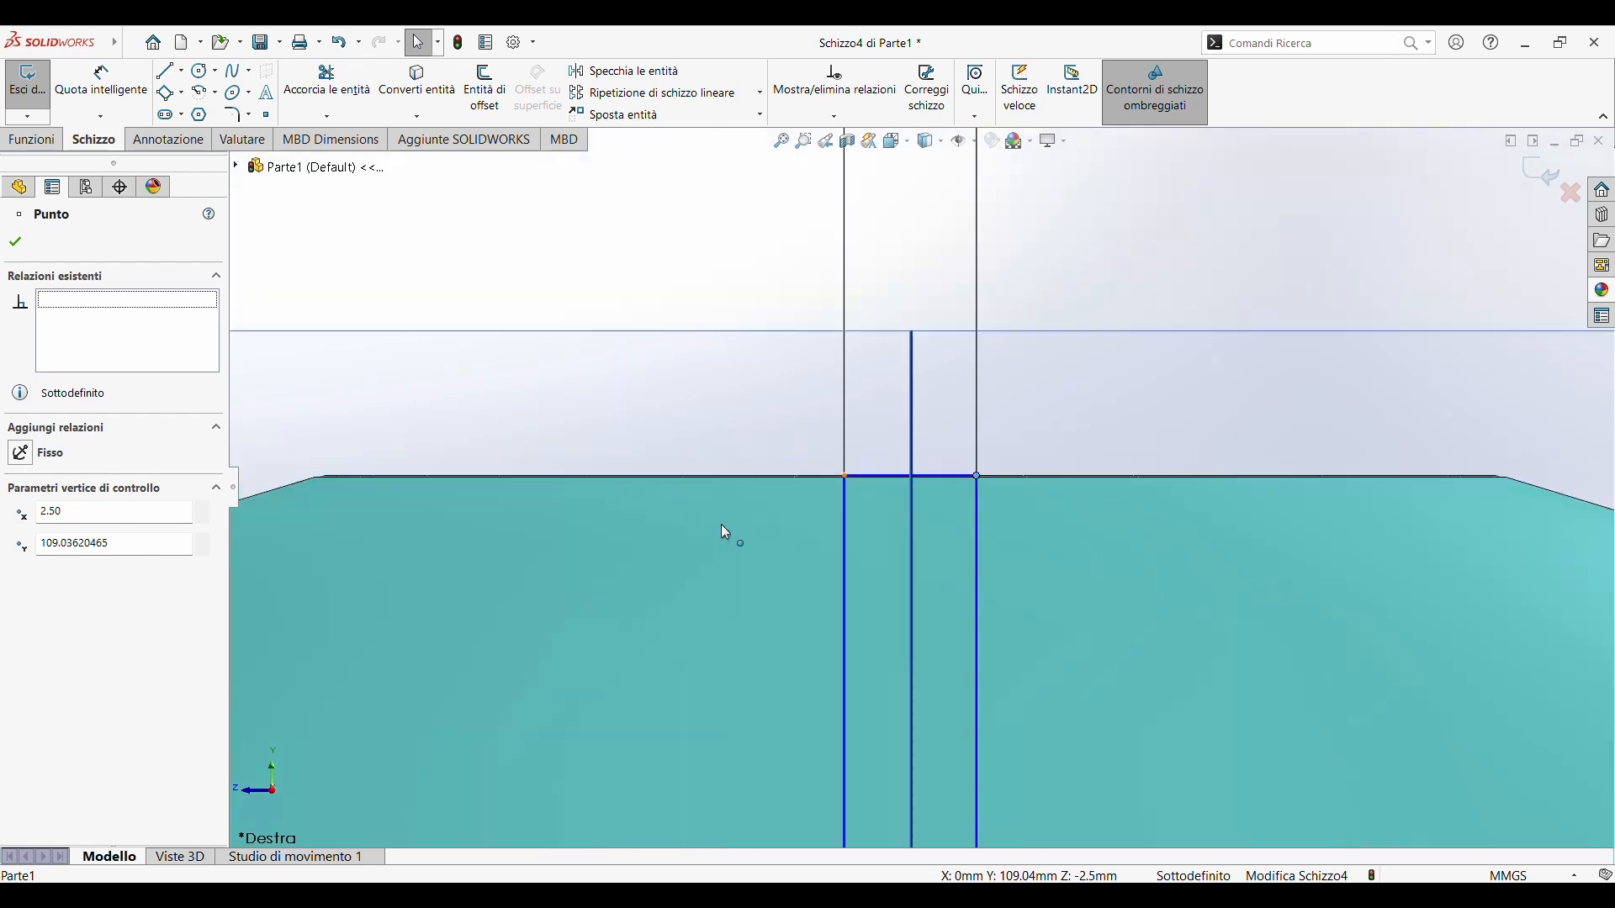
{"action": "left_click", "coordinate": [911, 485]}
{"action": "scroll", "coordinate": [932, 517], "scroll_direction": "down", "scroll_amount": 9}
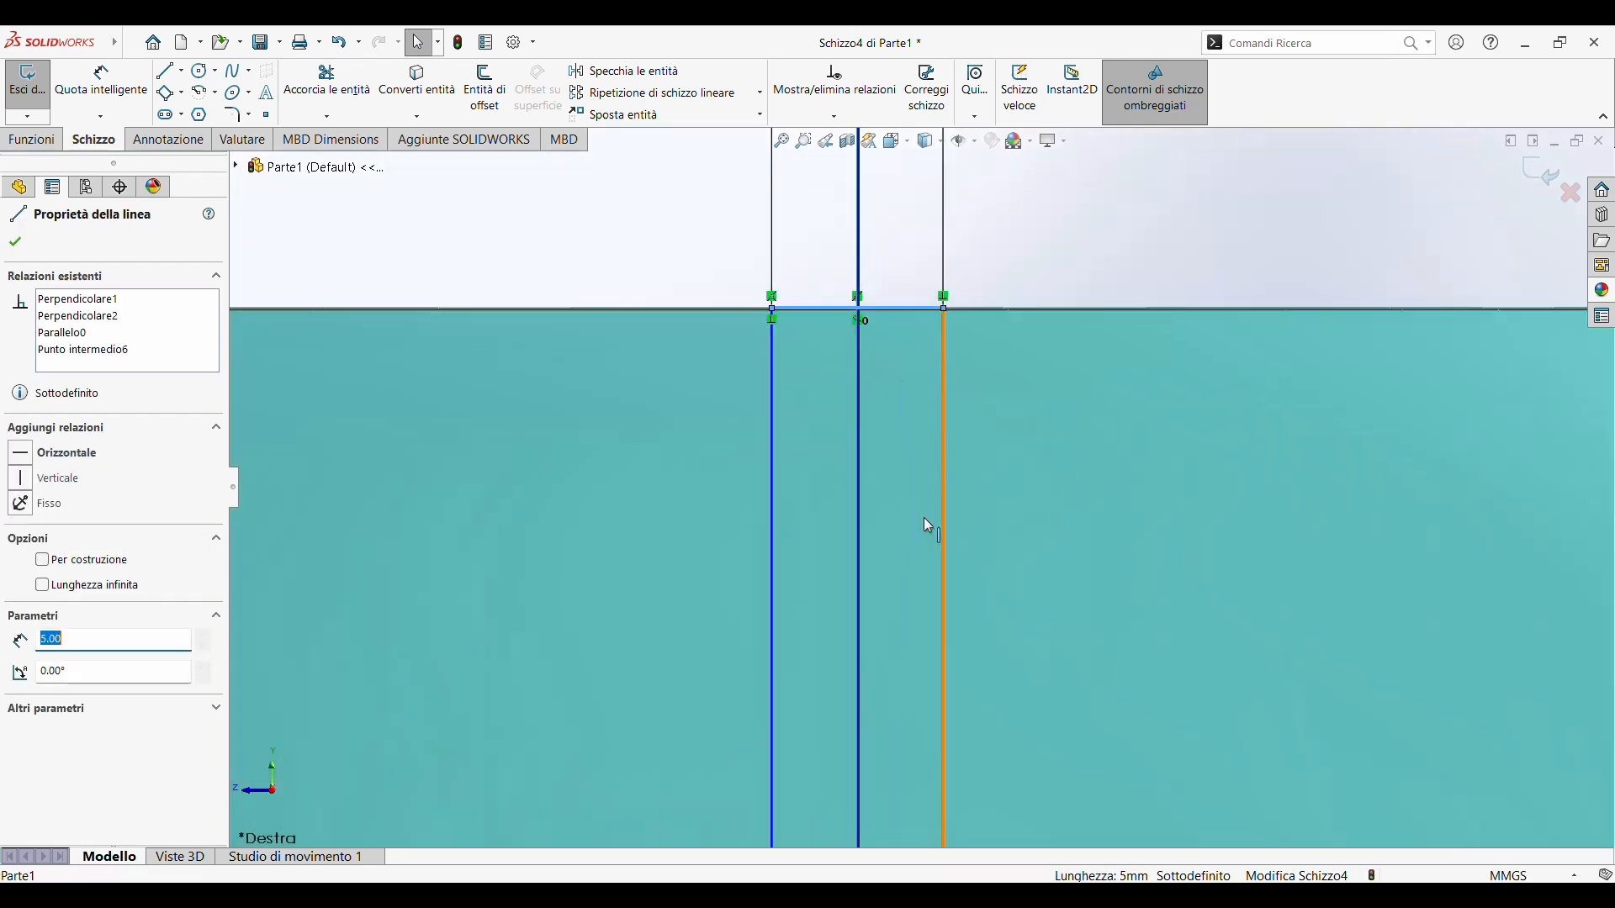
{"action": "key", "text": "Escape"}
{"action": "left_click", "coordinate": [773, 309]}
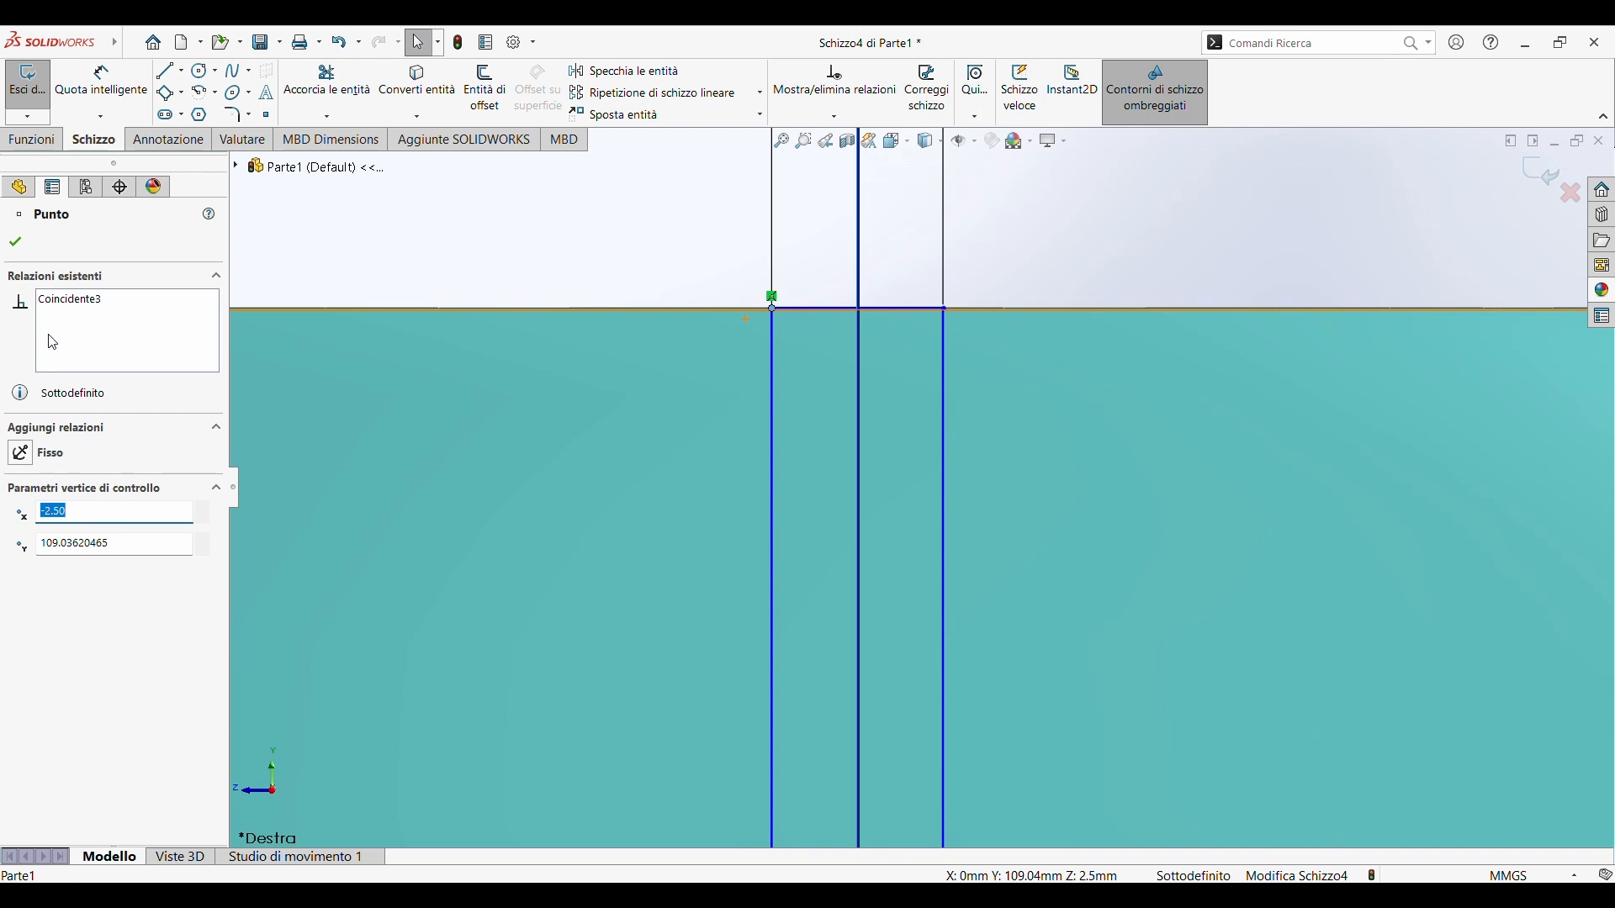
{"action": "left_click", "coordinate": [52, 304]}
{"action": "key", "text": "Delete"}
{"action": "scroll", "coordinate": [784, 443], "scroll_direction": "up", "scroll_amount": 3}
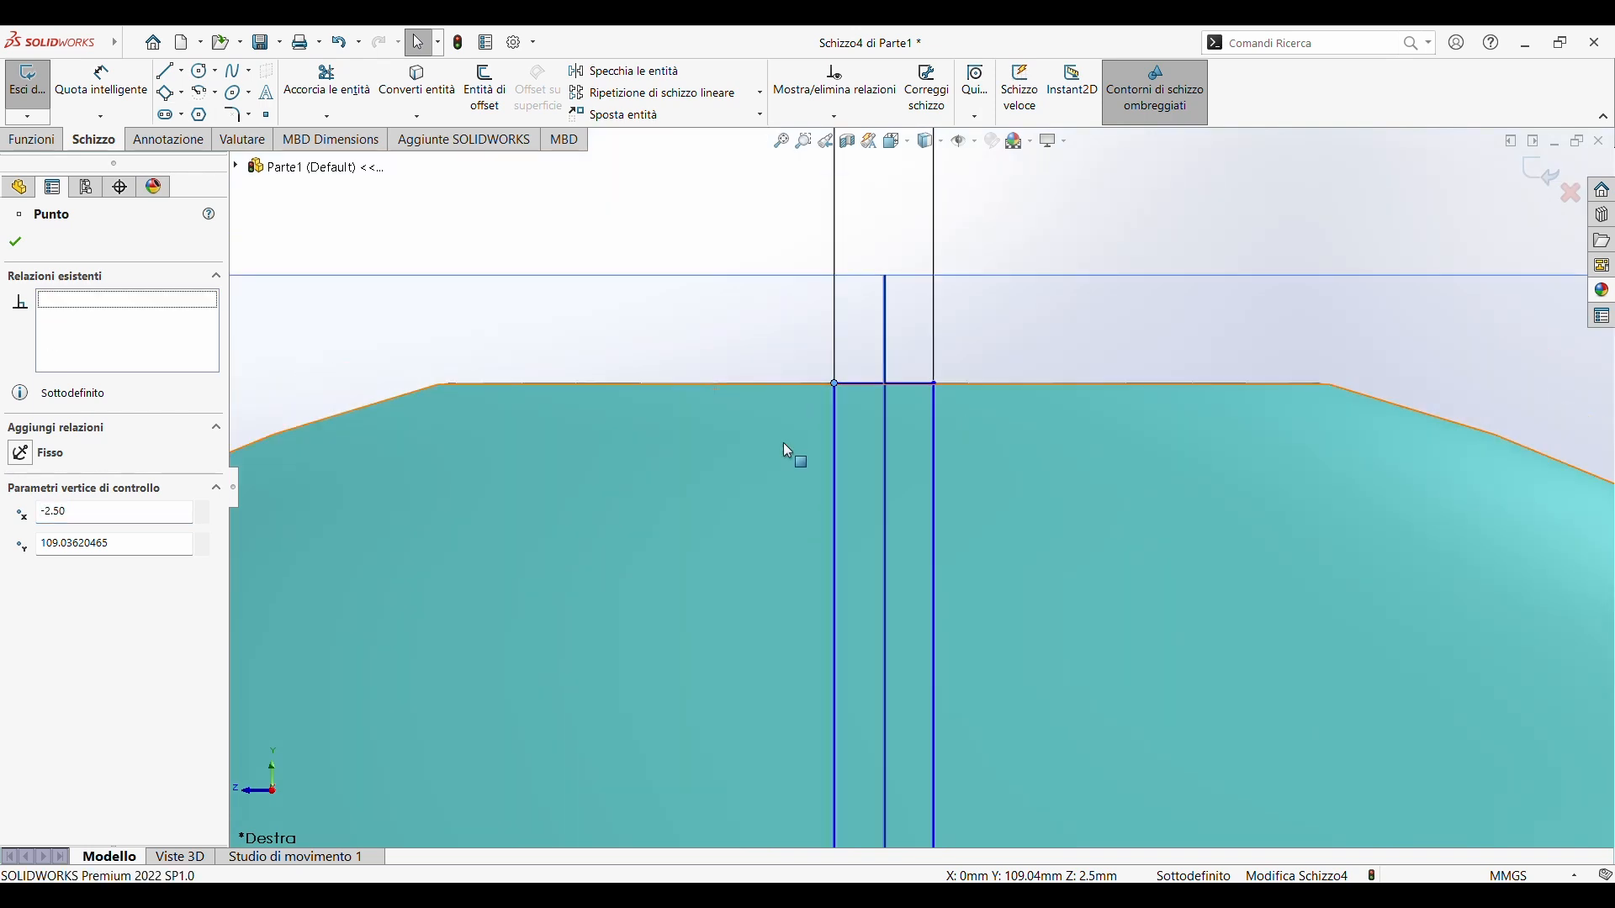
{"action": "left_click", "coordinate": [900, 384]}
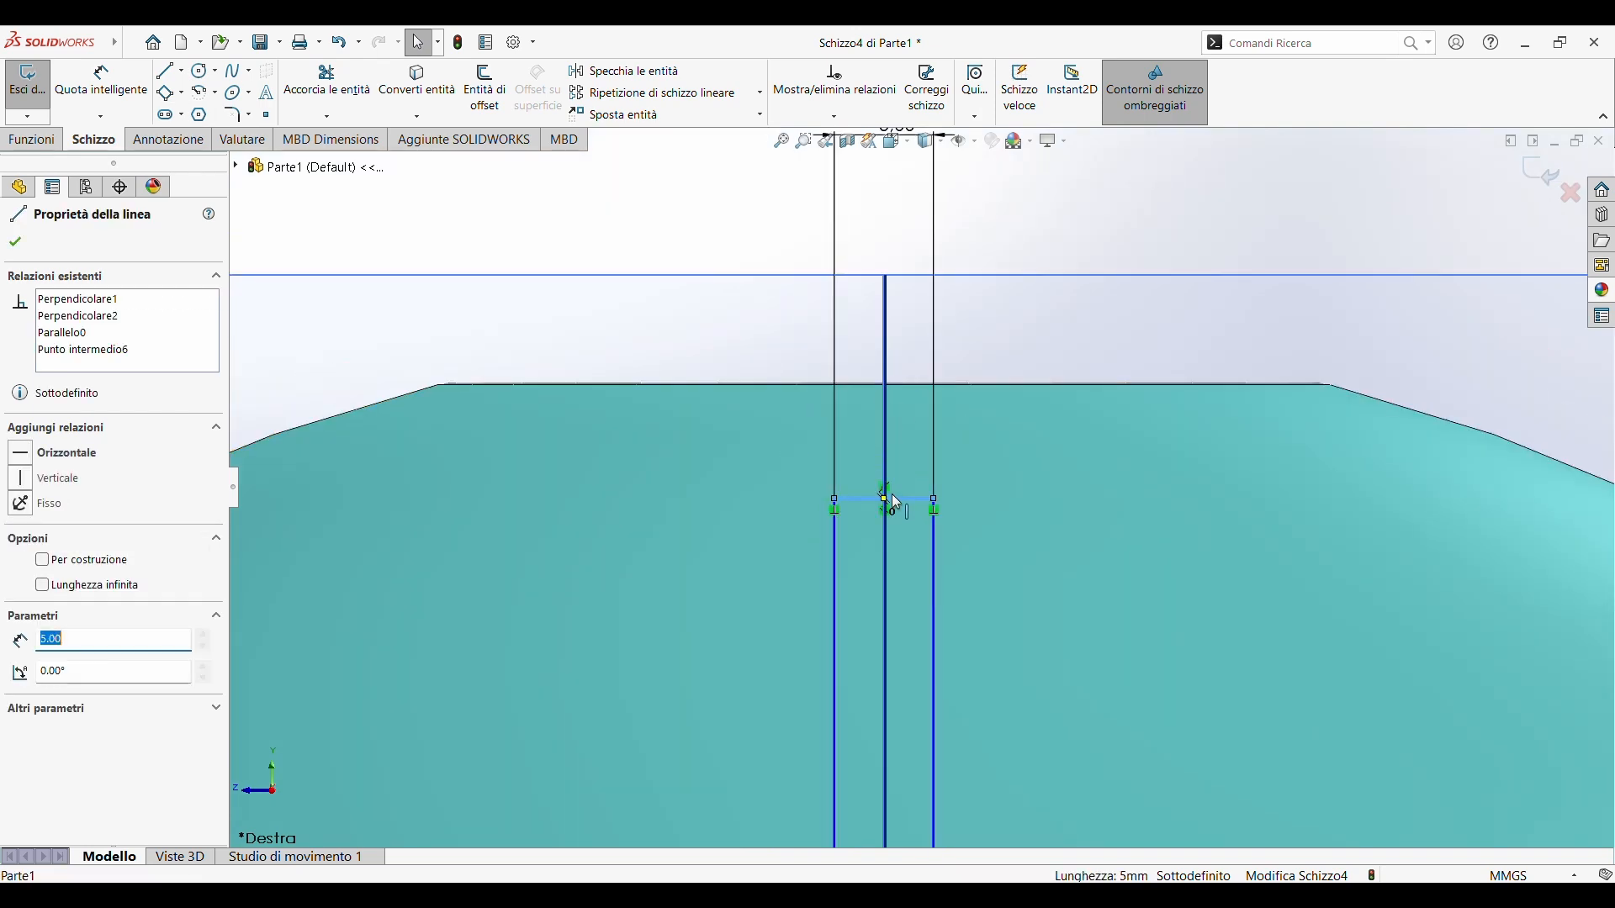
Dimension the distance from the dome's flat top edge to the rectangle's upper side at 15 mm
{"action": "scroll", "coordinate": [1085, 664], "scroll_direction": "up", "scroll_amount": 5}
{"action": "scroll", "coordinate": [1090, 655], "scroll_direction": "down", "scroll_amount": 1}
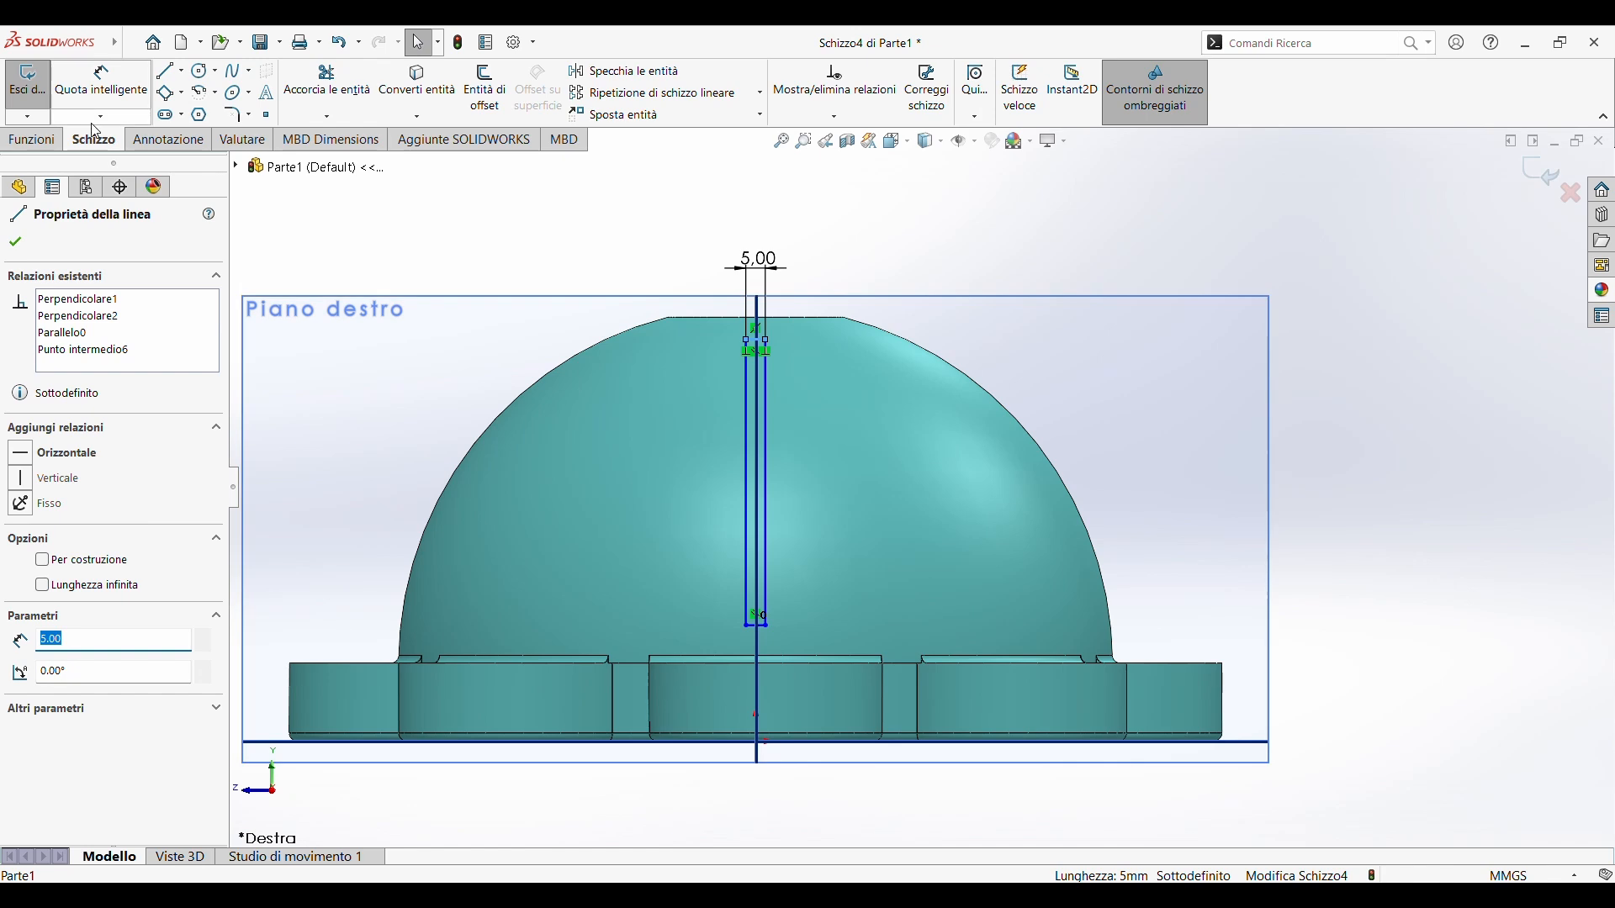
{"action": "left_click", "coordinate": [99, 90]}
{"action": "left_click", "coordinate": [767, 319]}
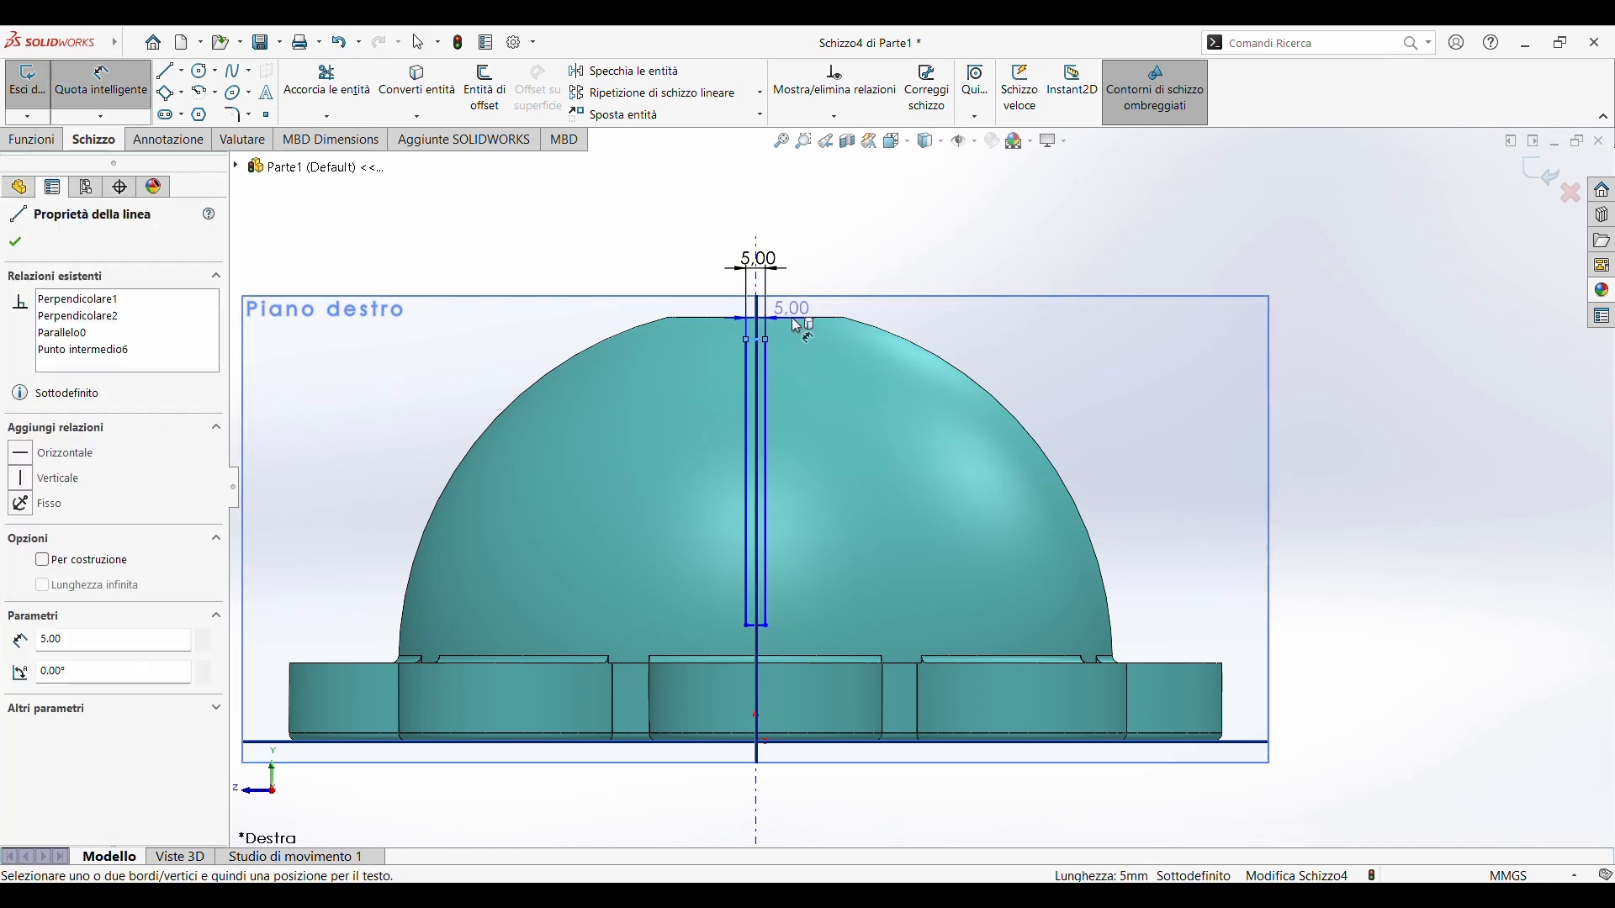
{"action": "left_click", "coordinate": [766, 340]}
{"action": "left_click", "coordinate": [1023, 310]}
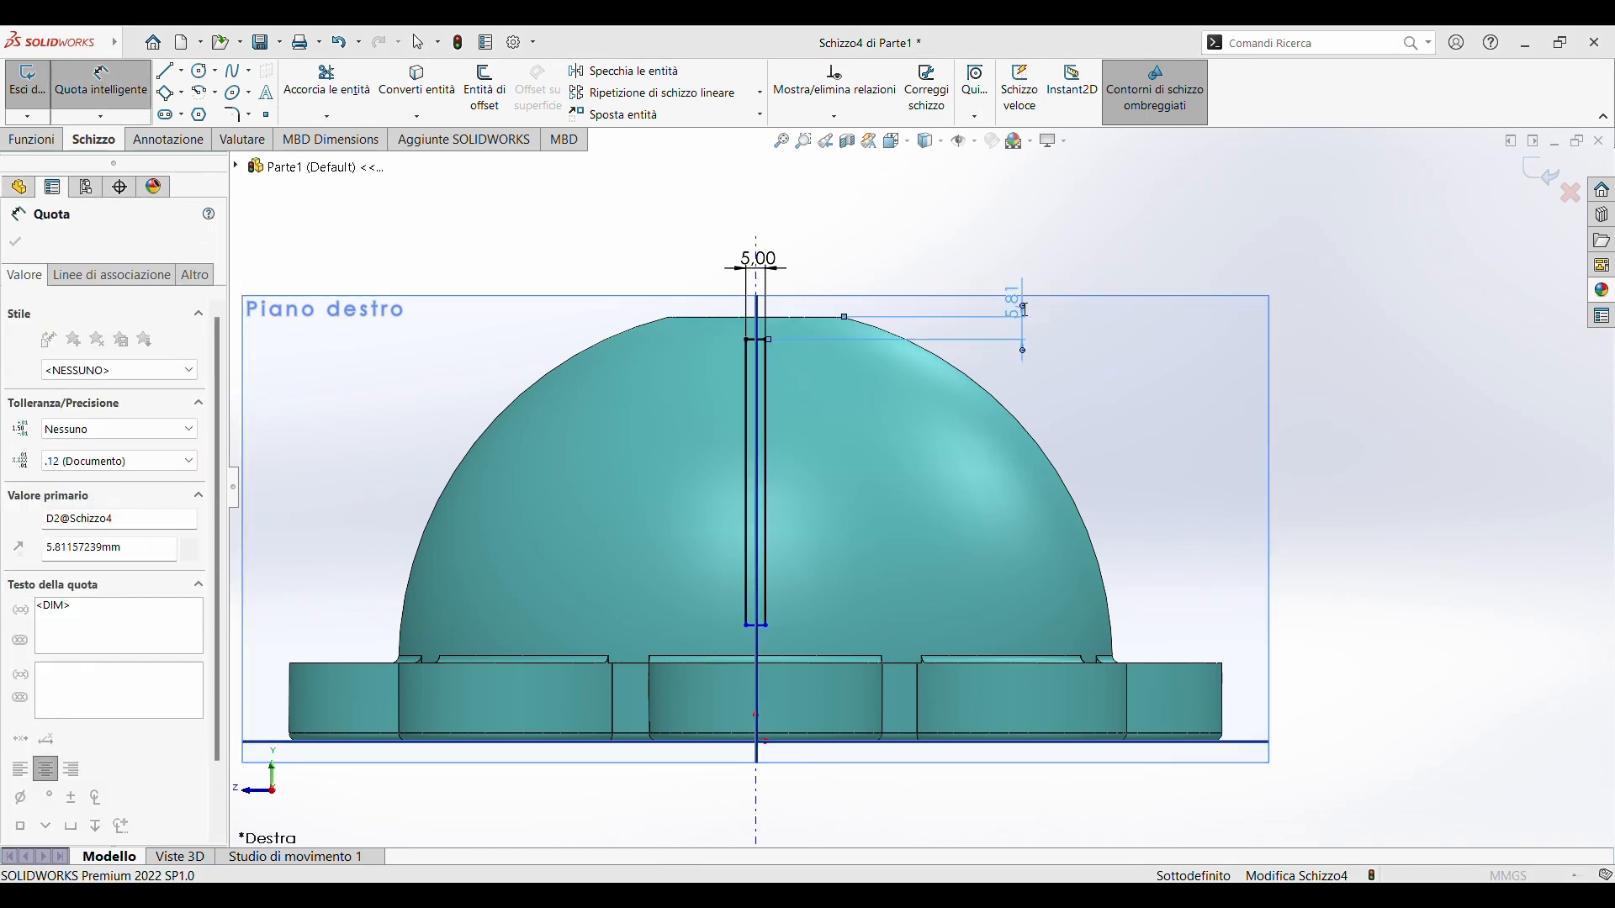
{"action": "type", "text": "15"}
{"action": "key", "text": "Return"}
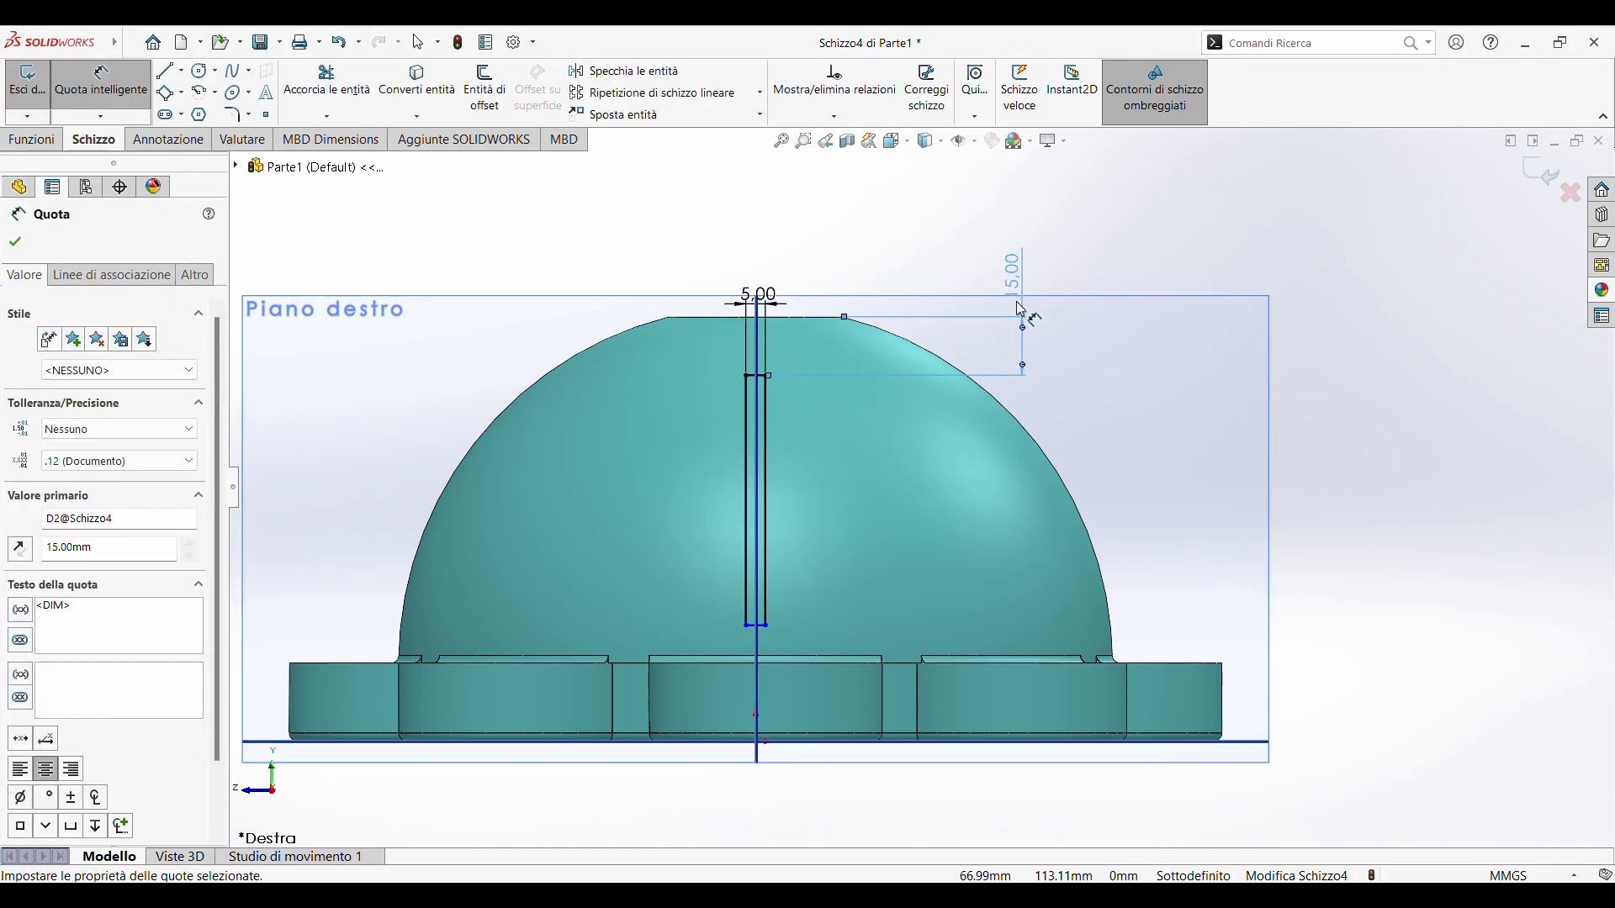
Dimension the distance from the rectangle's lower side to the base's upper fillet edge at 15 mm
{"action": "left_click", "coordinate": [759, 629]}
{"action": "left_click", "coordinate": [748, 663]}
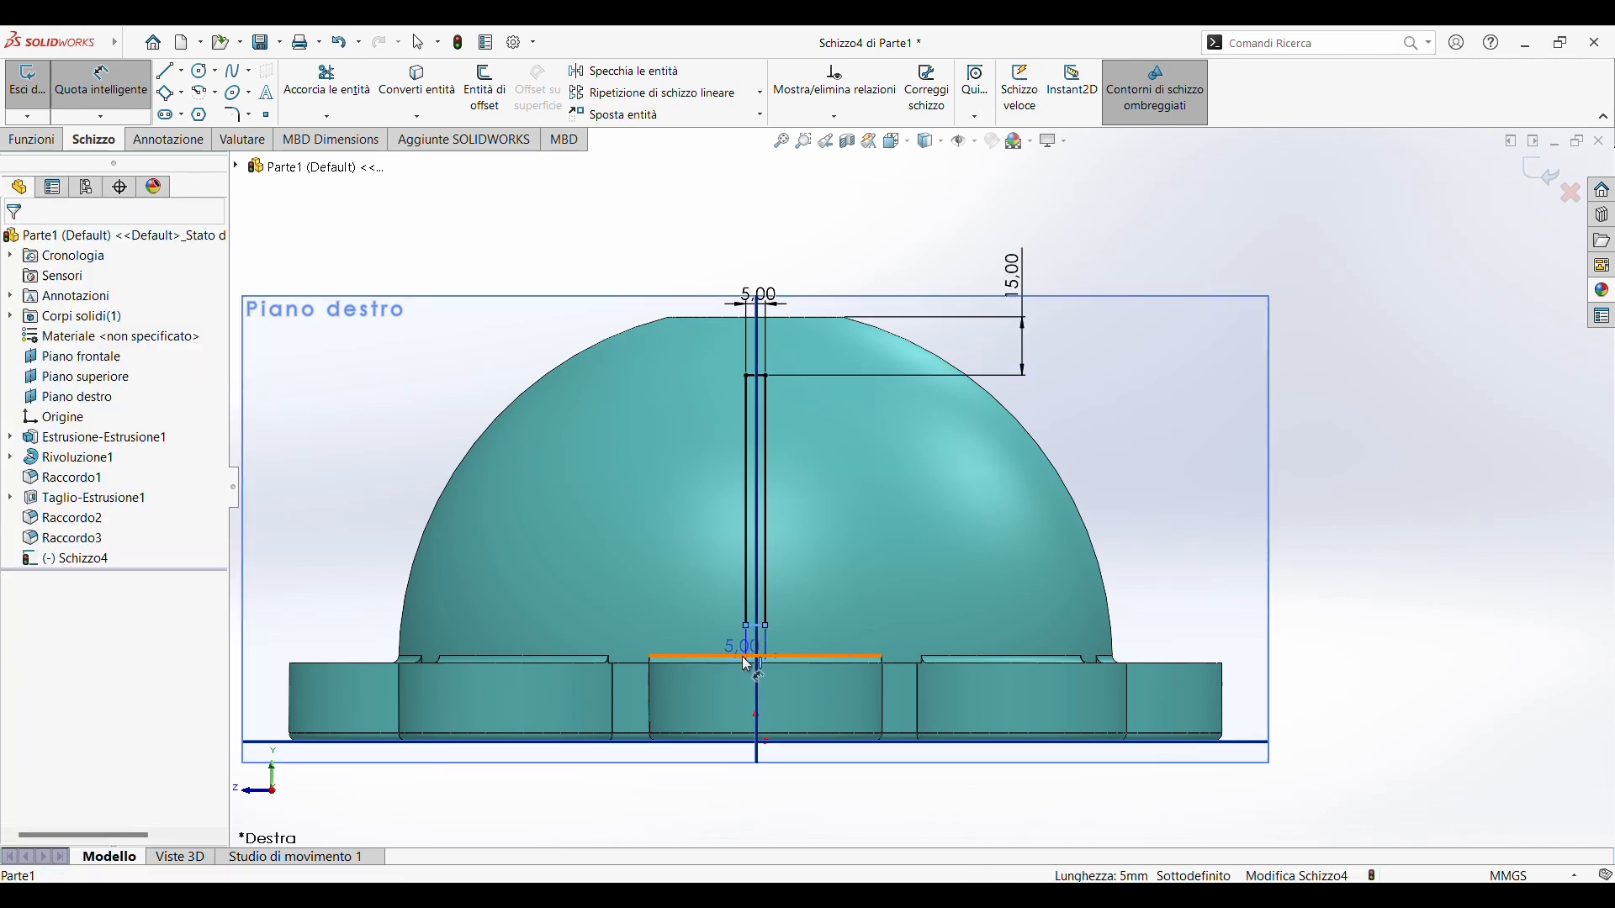
{"action": "left_click", "coordinate": [1215, 605]}
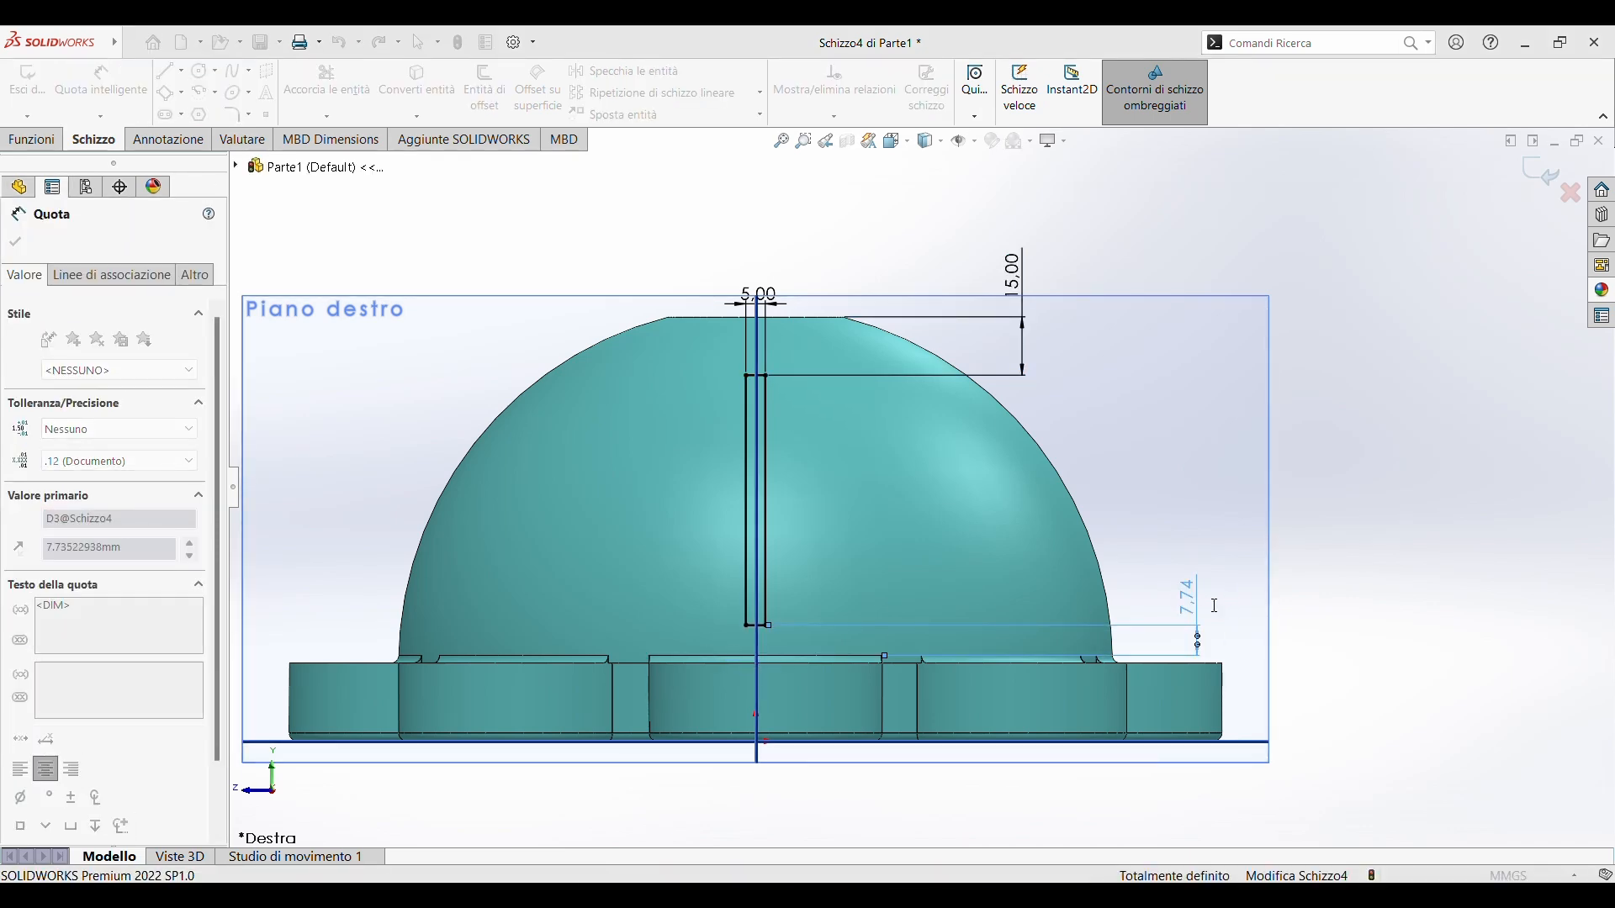
{"action": "type", "text": "15"}
{"action": "key", "text": "Return"}
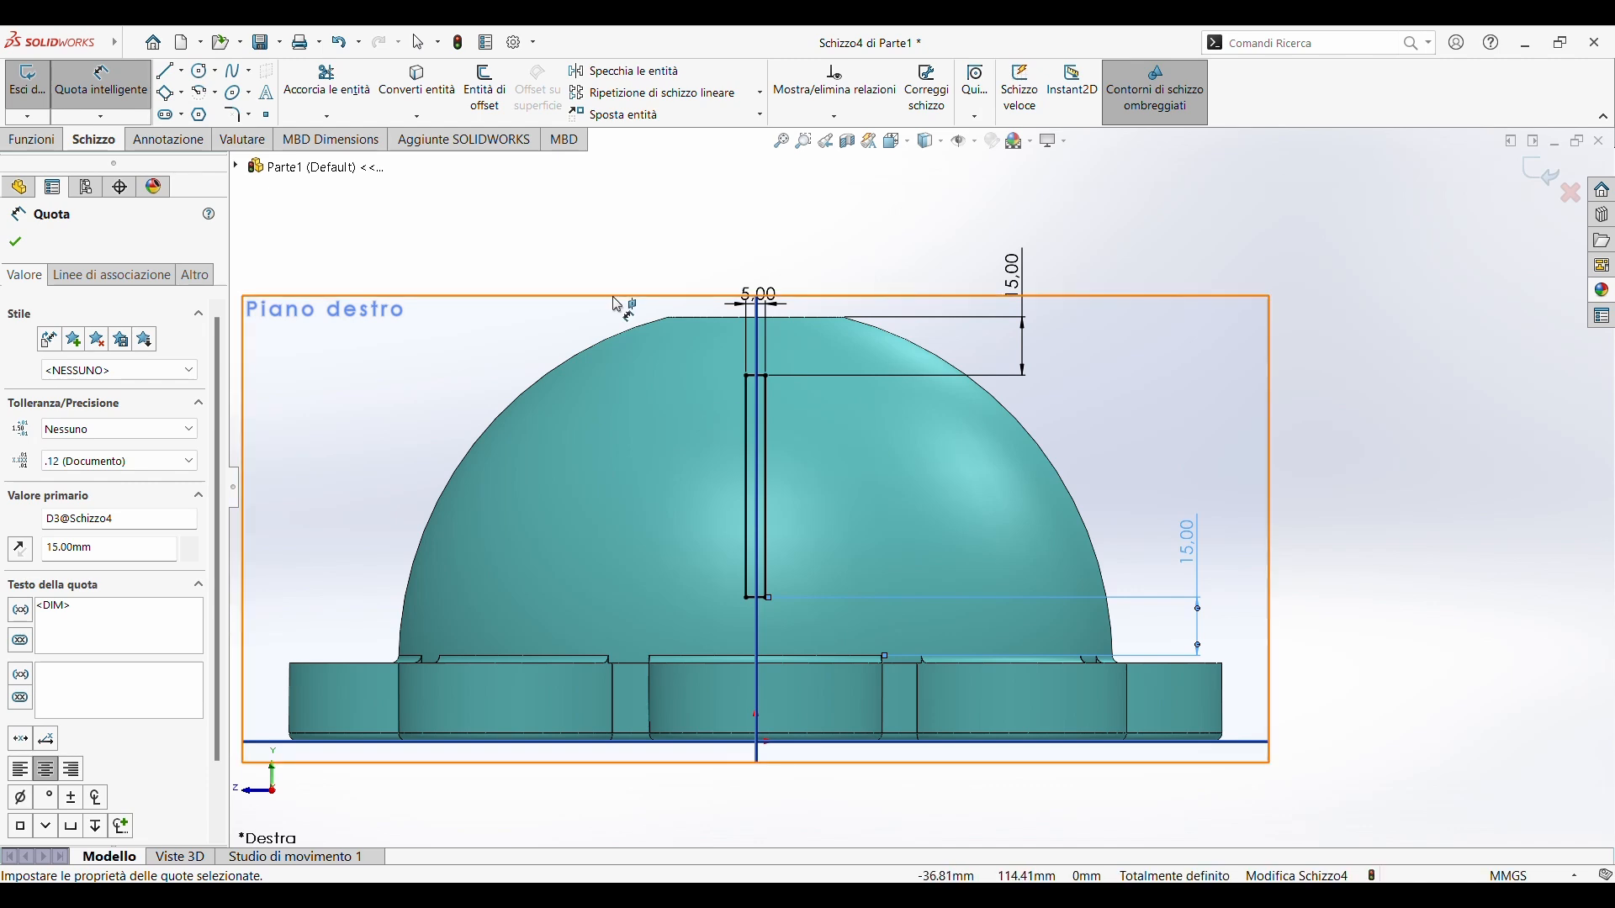
{"action": "left_click", "coordinate": [15, 242]}
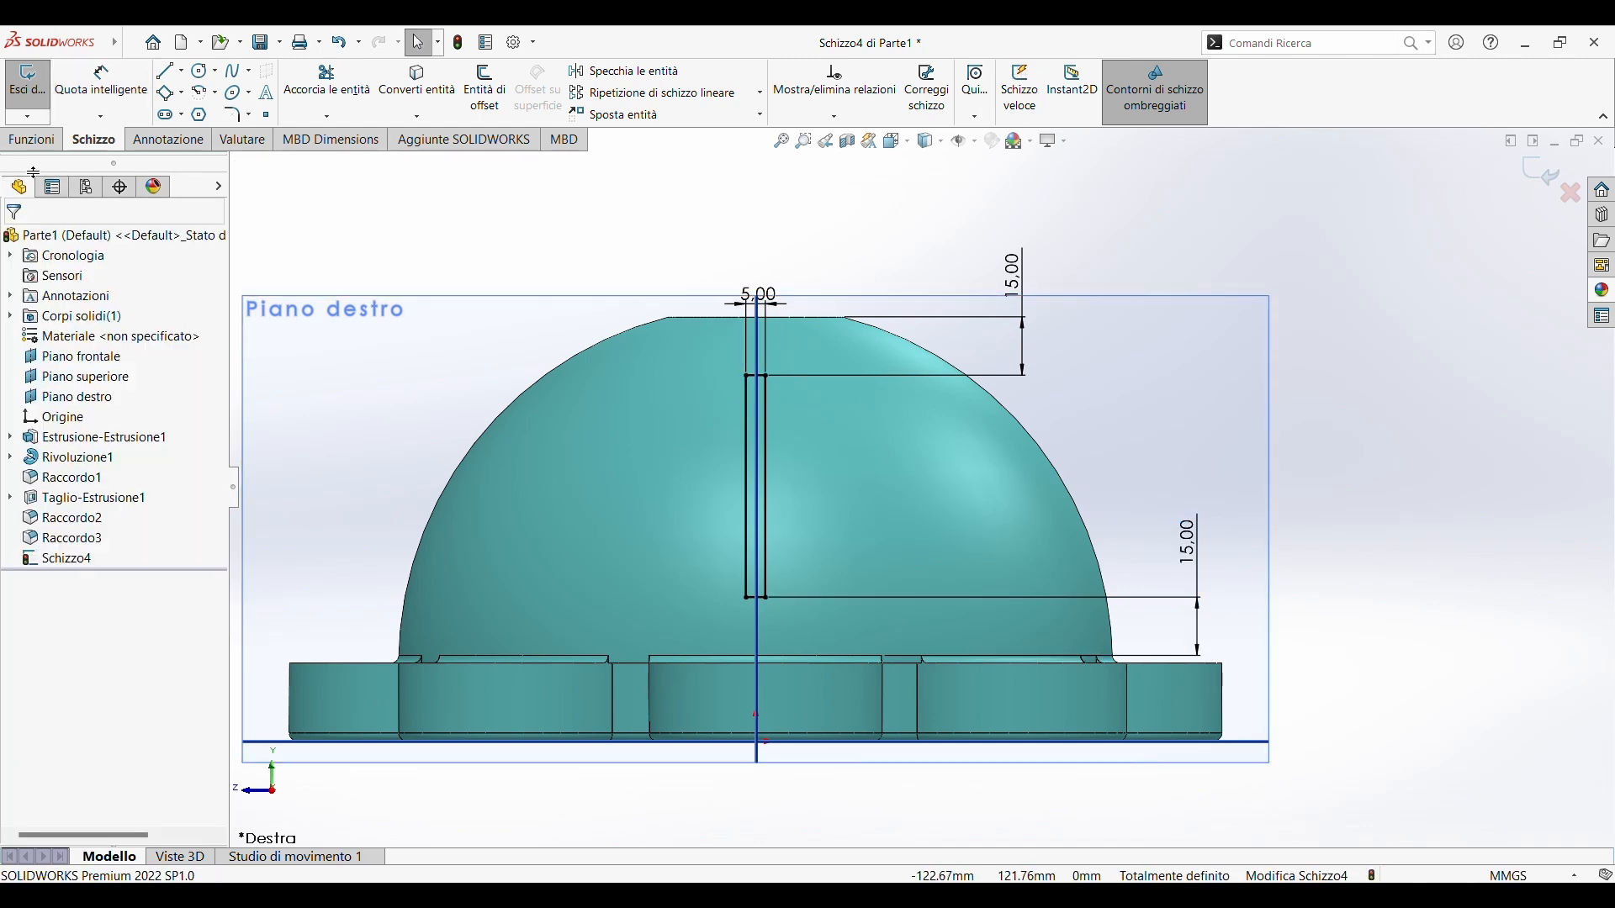
Cut the slot rectangle through the dome with an extruded cut set to through all in both directions
{"action": "left_click", "coordinate": [25, 140]}
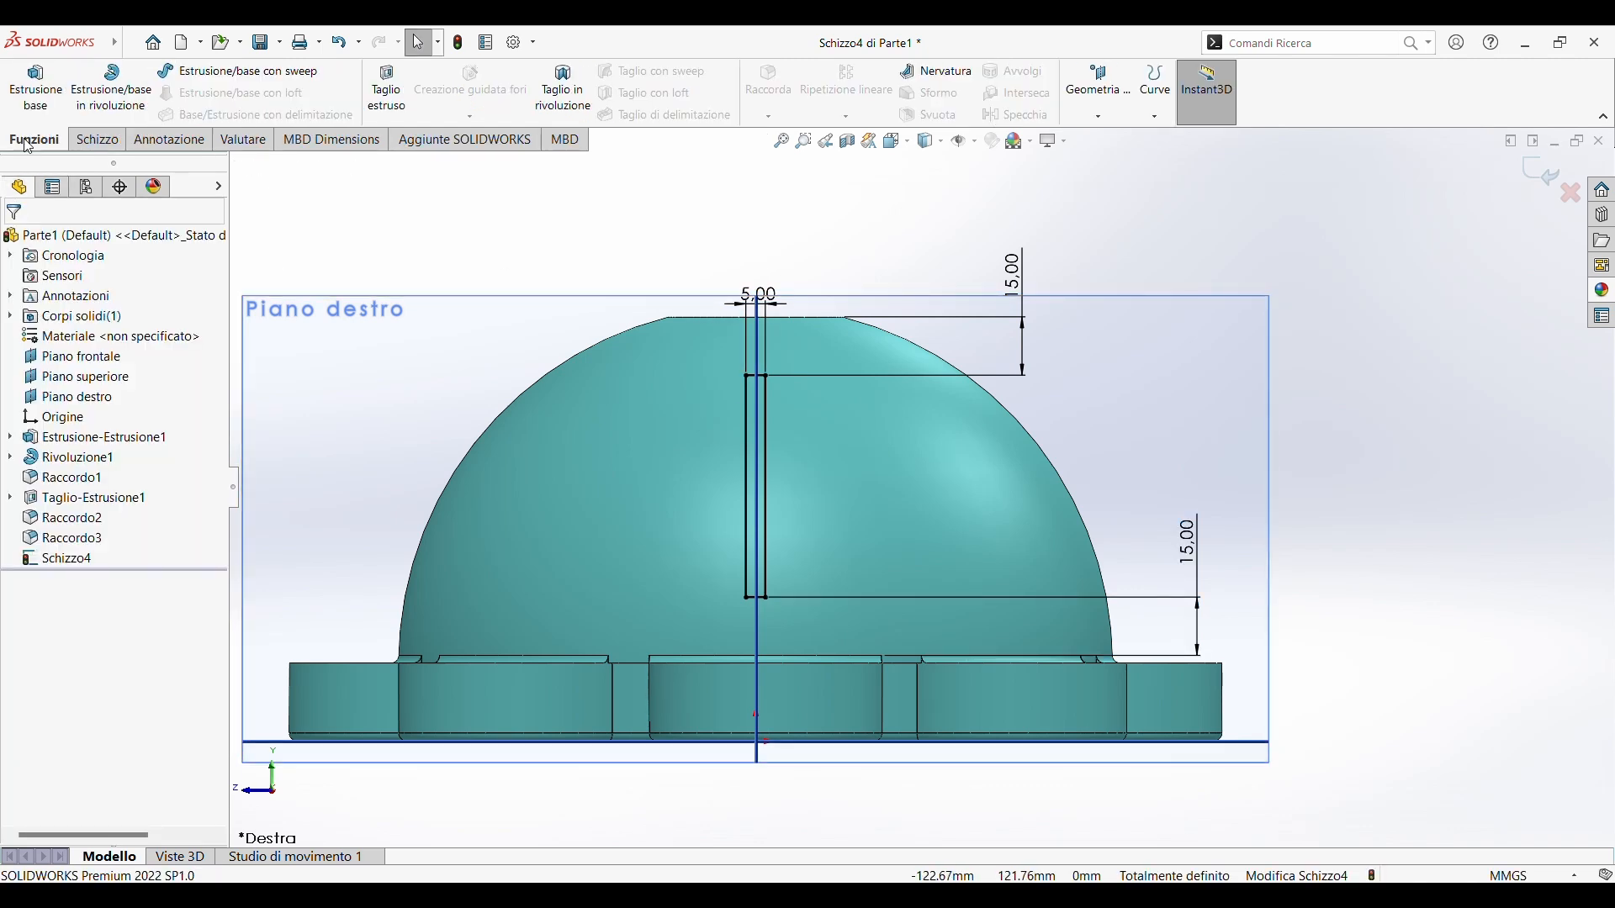
{"action": "left_click", "coordinate": [387, 84]}
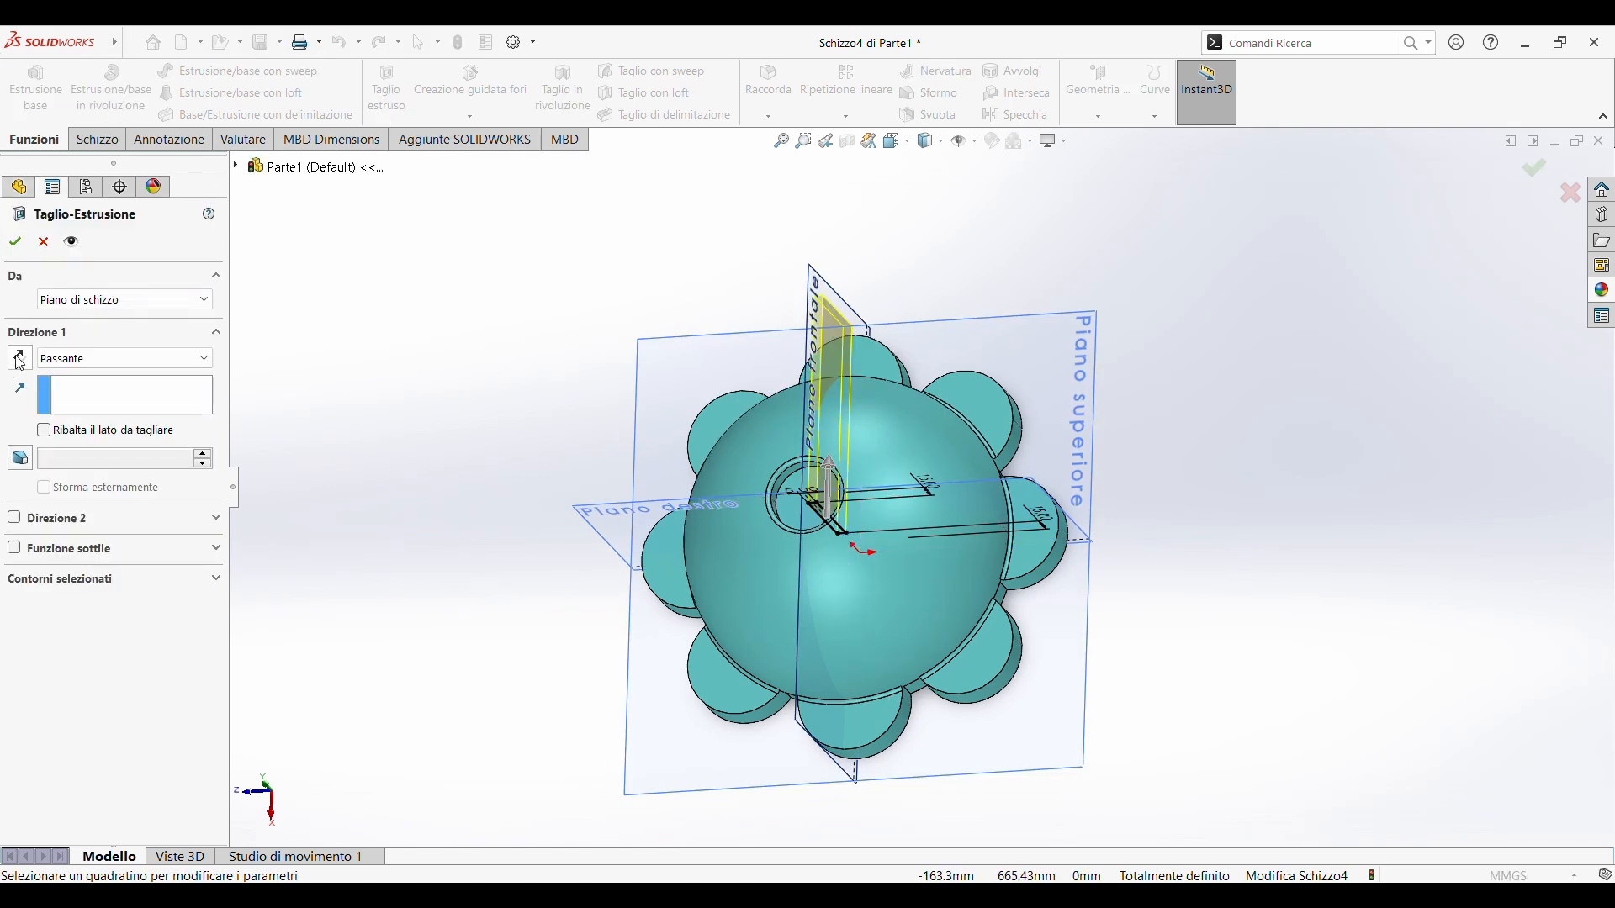
{"action": "left_click", "coordinate": [58, 363]}
{"action": "left_click", "coordinate": [62, 388]}
{"action": "left_click", "coordinate": [14, 521]}
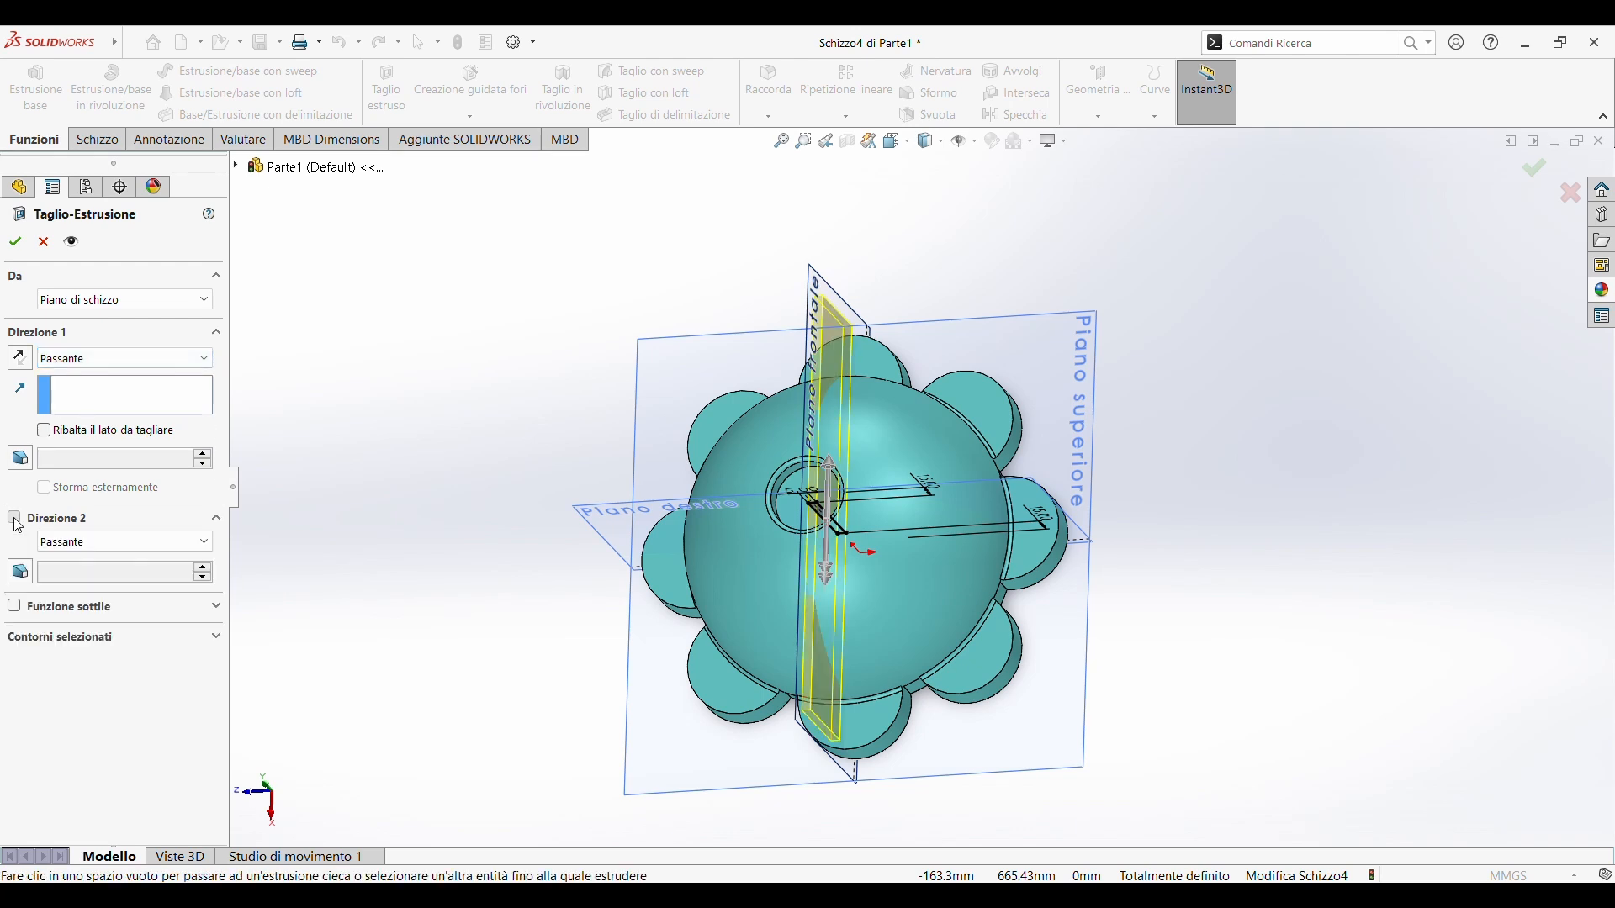
{"action": "left_click", "coordinate": [15, 243]}
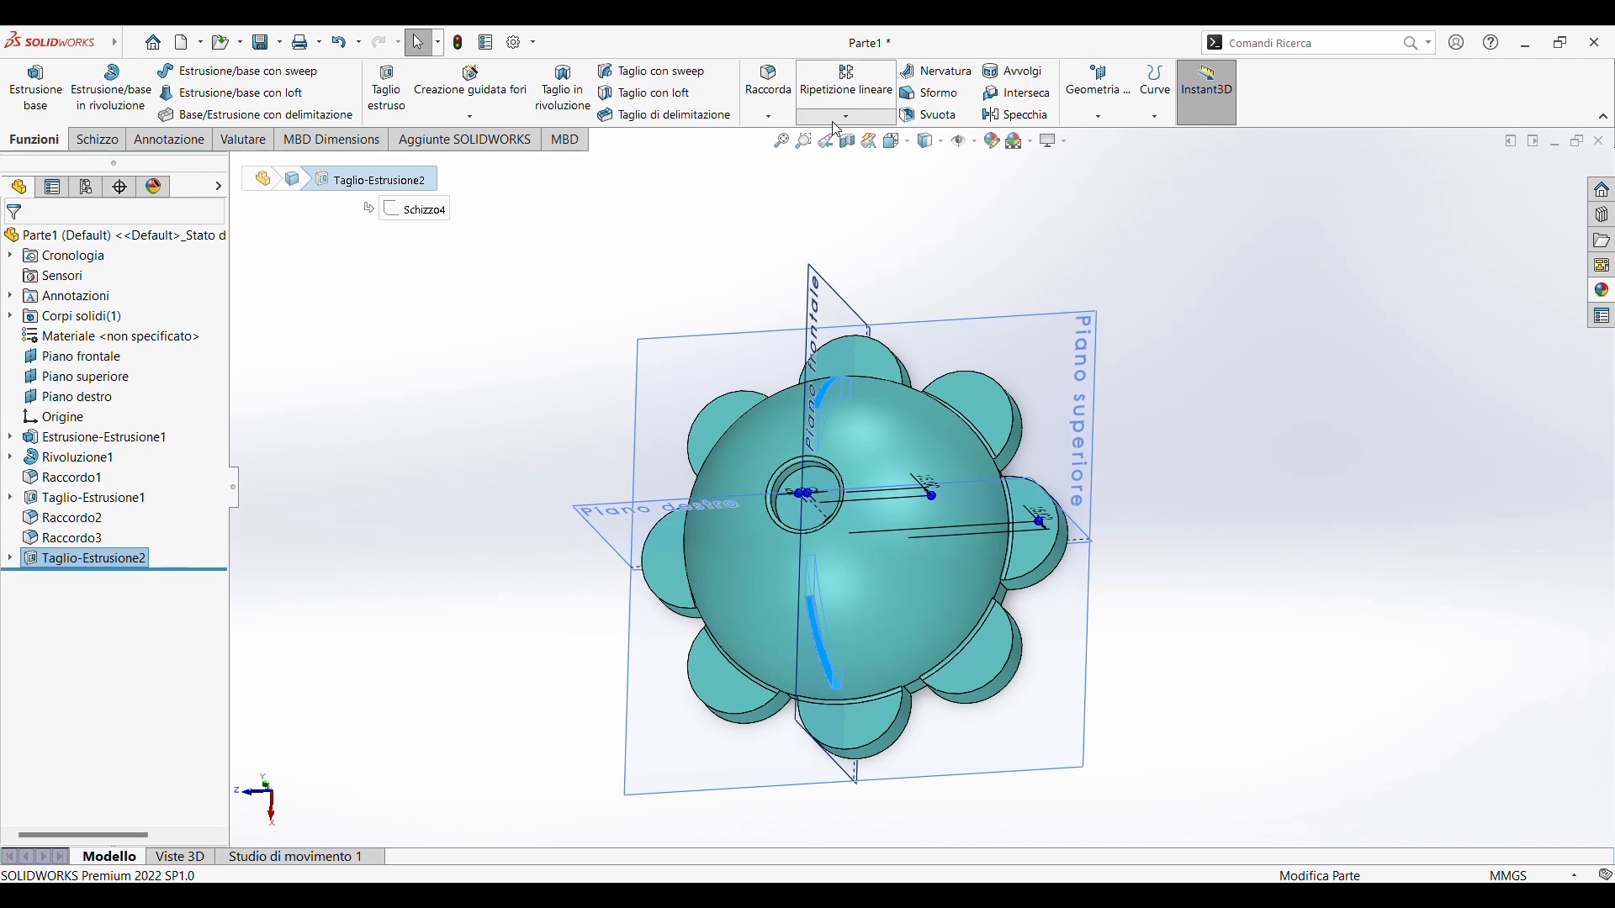
Circular-pattern the slot cut and the dome revolve about the top hole's edge with 16 equally spaced instances over 360 degrees
{"action": "left_click", "coordinate": [871, 165]}
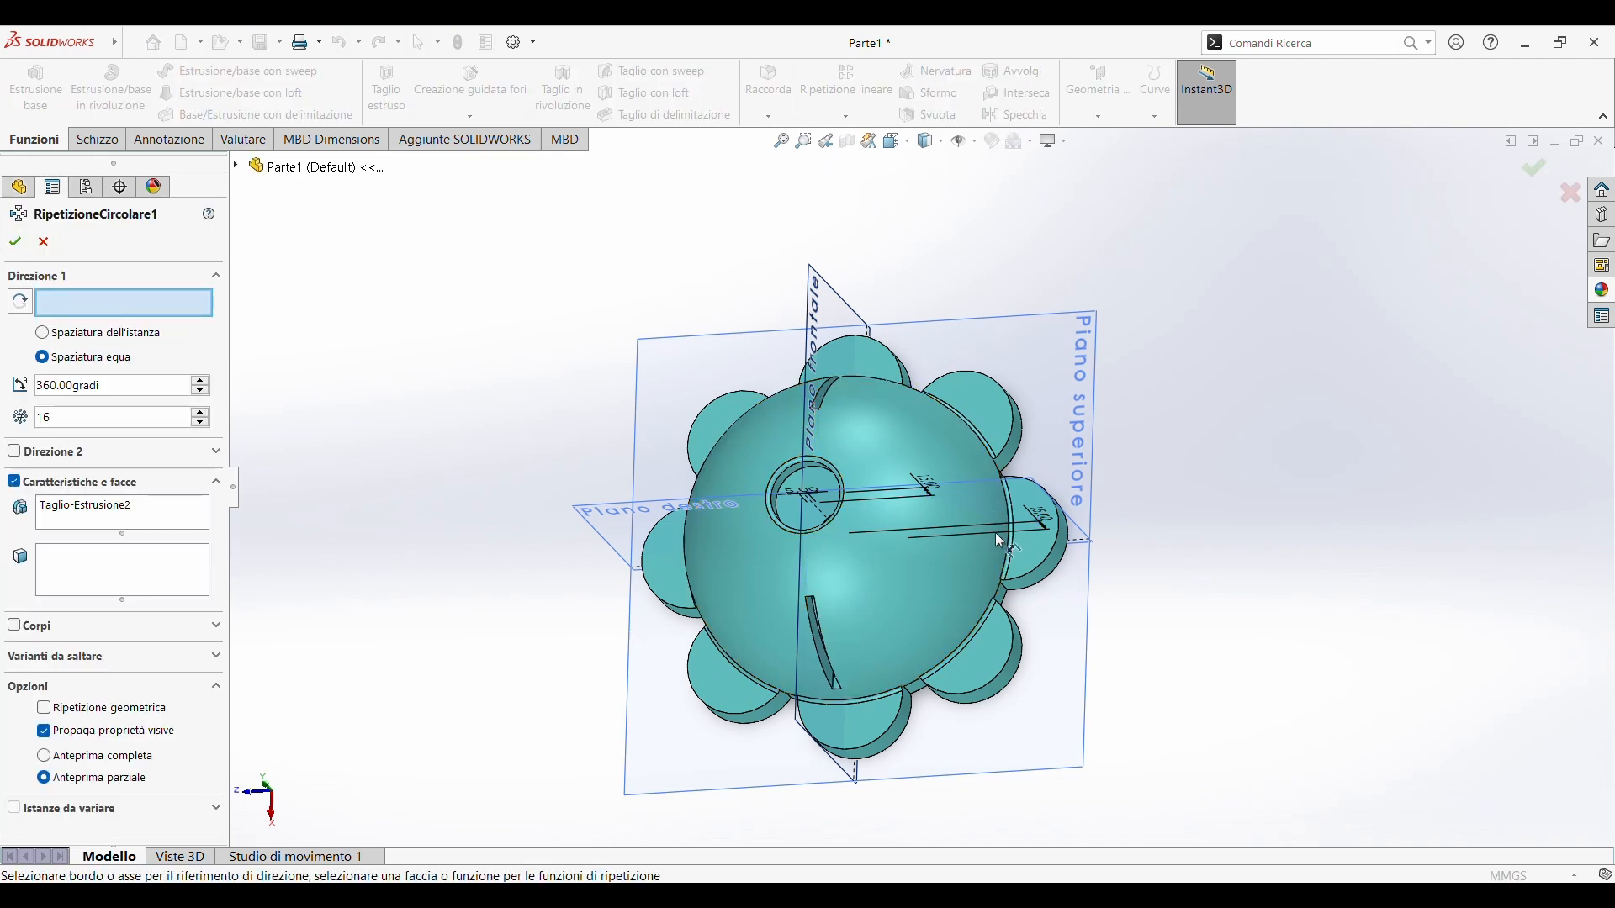
{"action": "left_click", "coordinate": [1005, 569]}
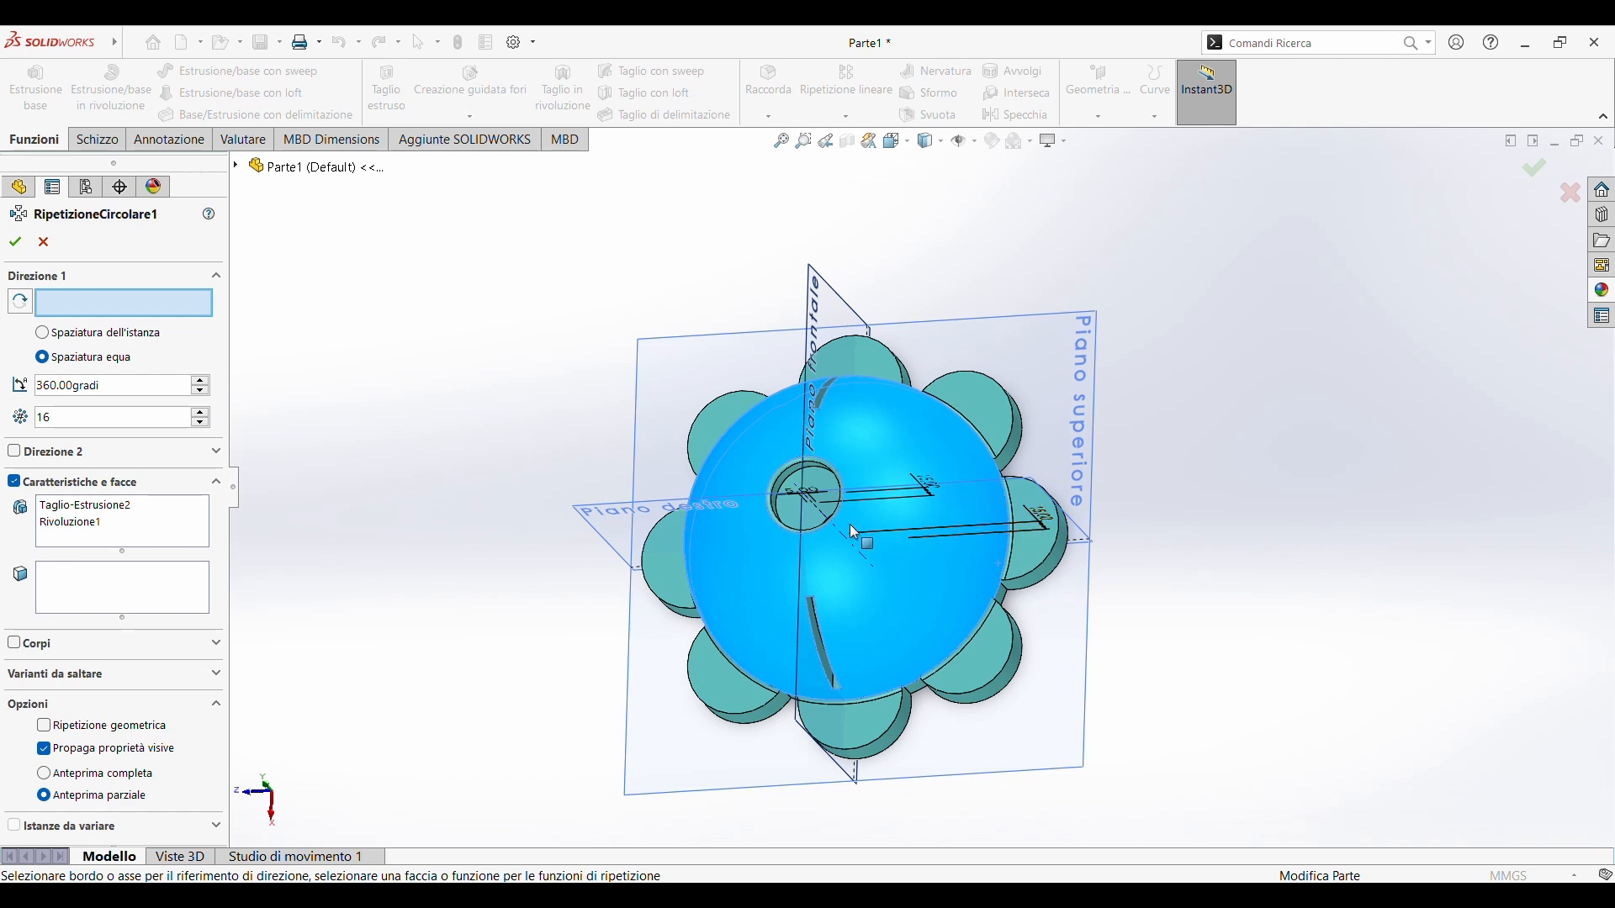
{"action": "left_click", "coordinate": [826, 472]}
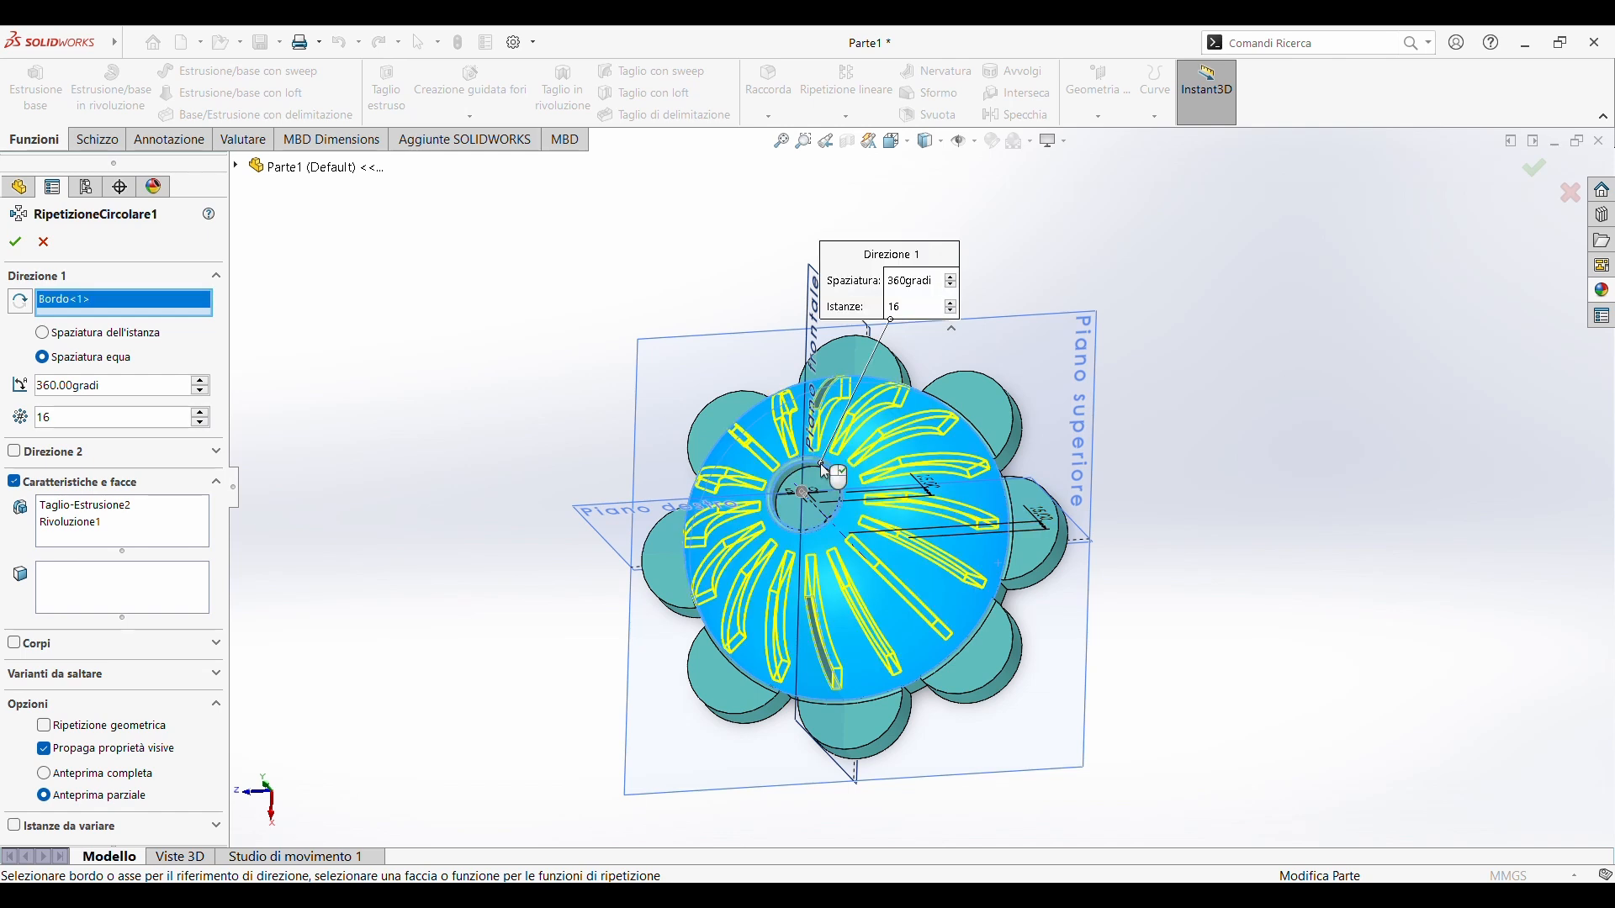
{"action": "left_click", "coordinate": [16, 241]}
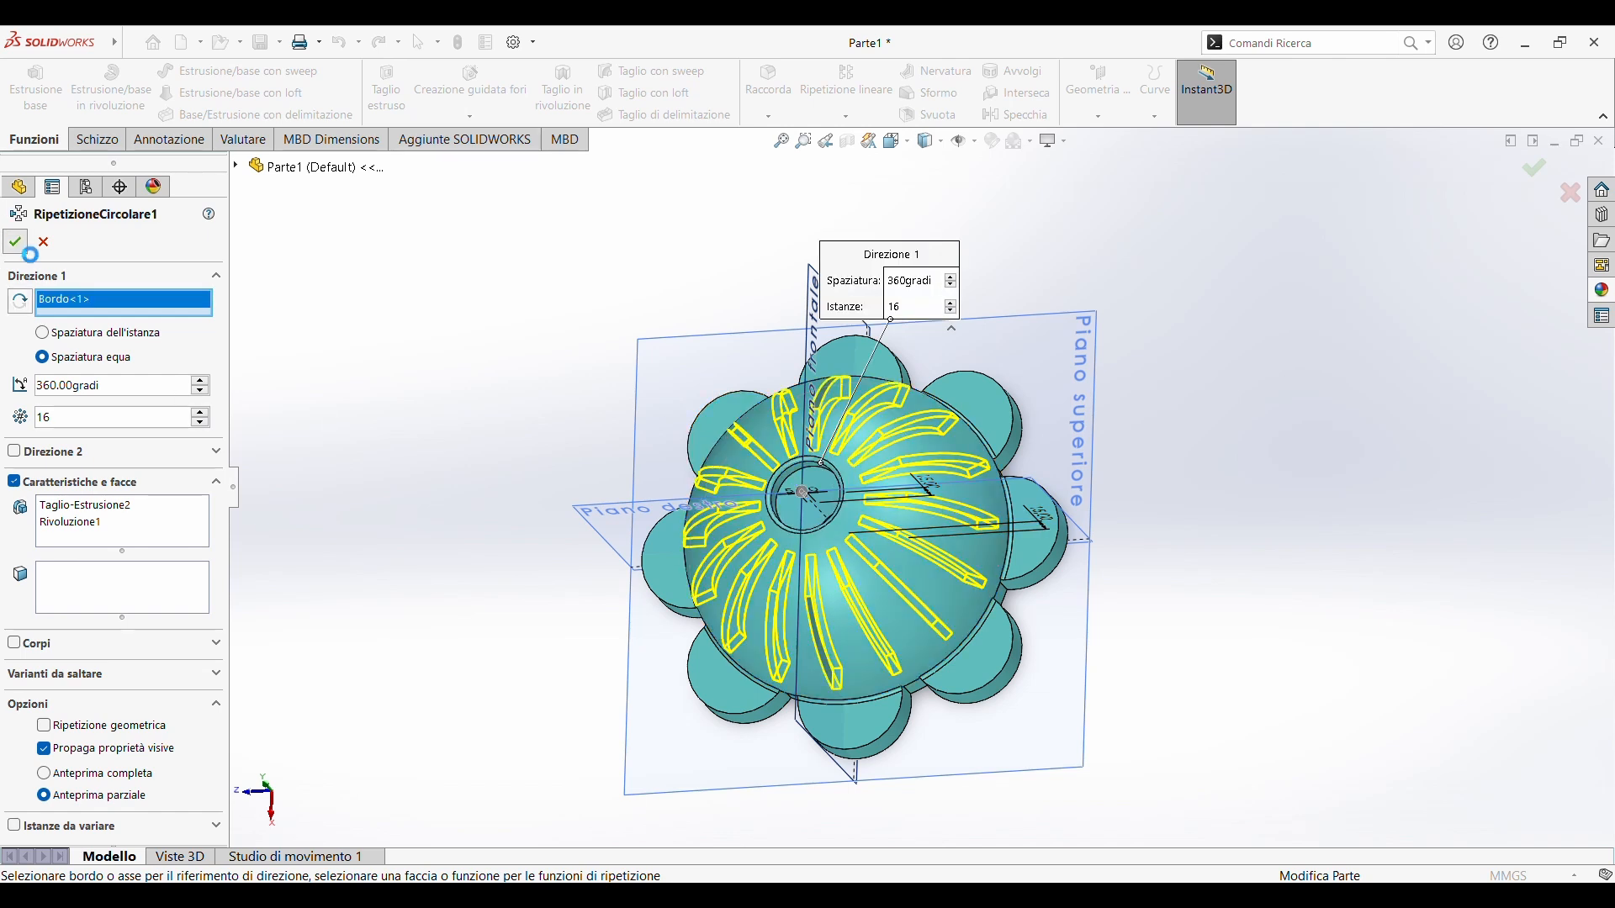
Start a new sketch on the underside face of the flower-shaped base
{"action": "middle_click_drag", "start_coordinate": [654, 307], "coordinate": [639, 340]}
{"action": "key", "text": "Escape"}
{"action": "scroll", "coordinate": [973, 479], "scroll_direction": "down", "scroll_amount": 3}
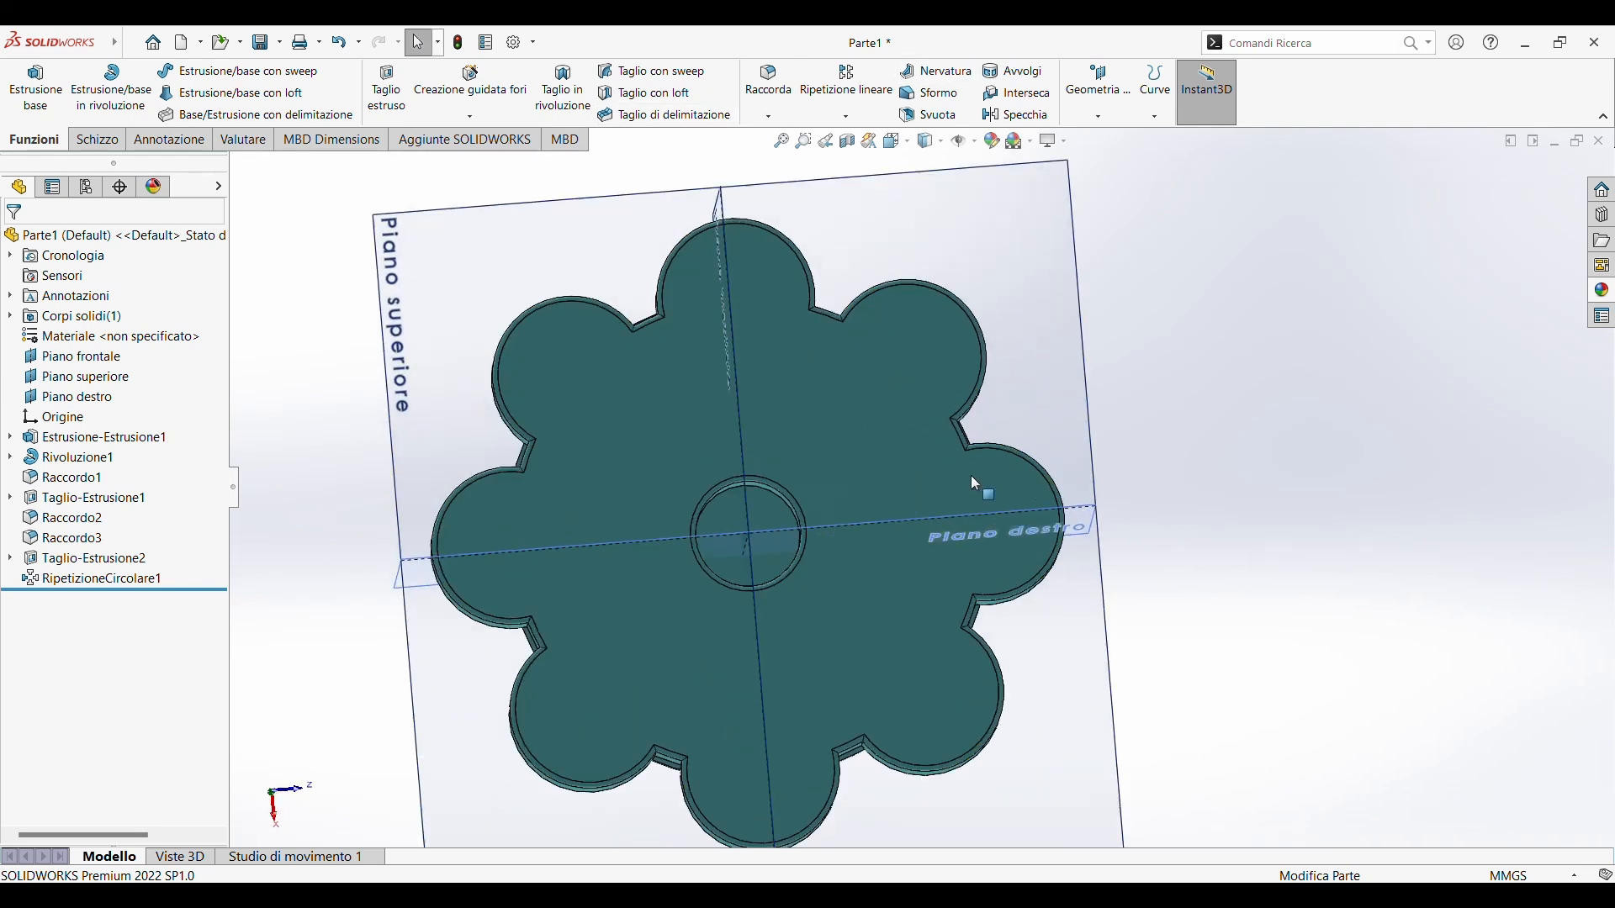
{"action": "left_click", "coordinate": [555, 403]}
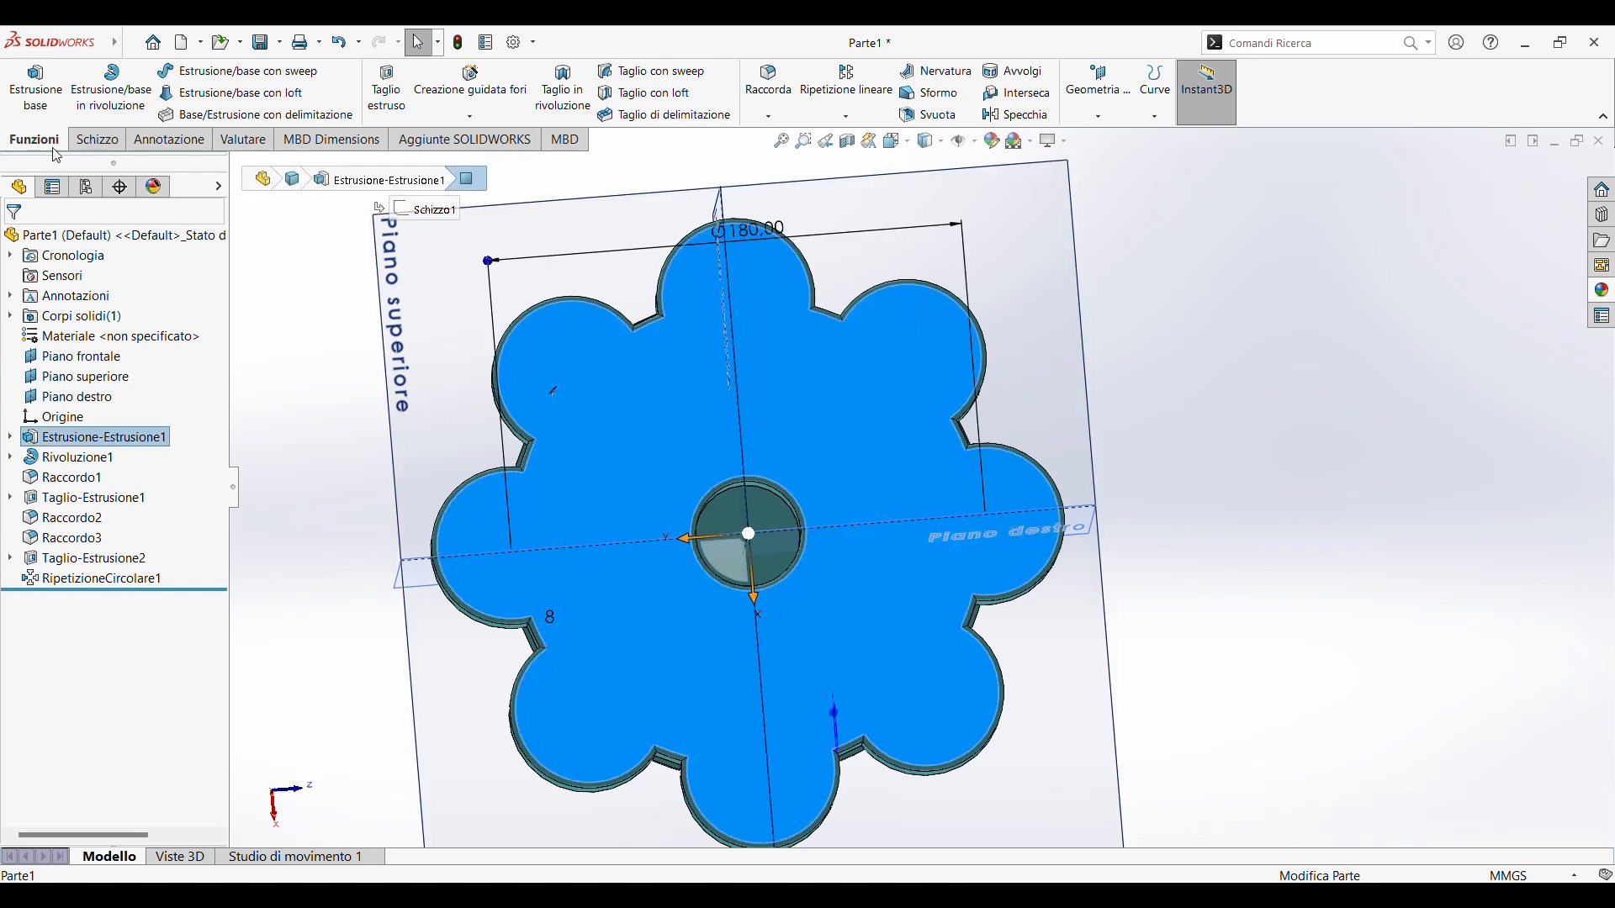
{"action": "left_click", "coordinate": [581, 374]}
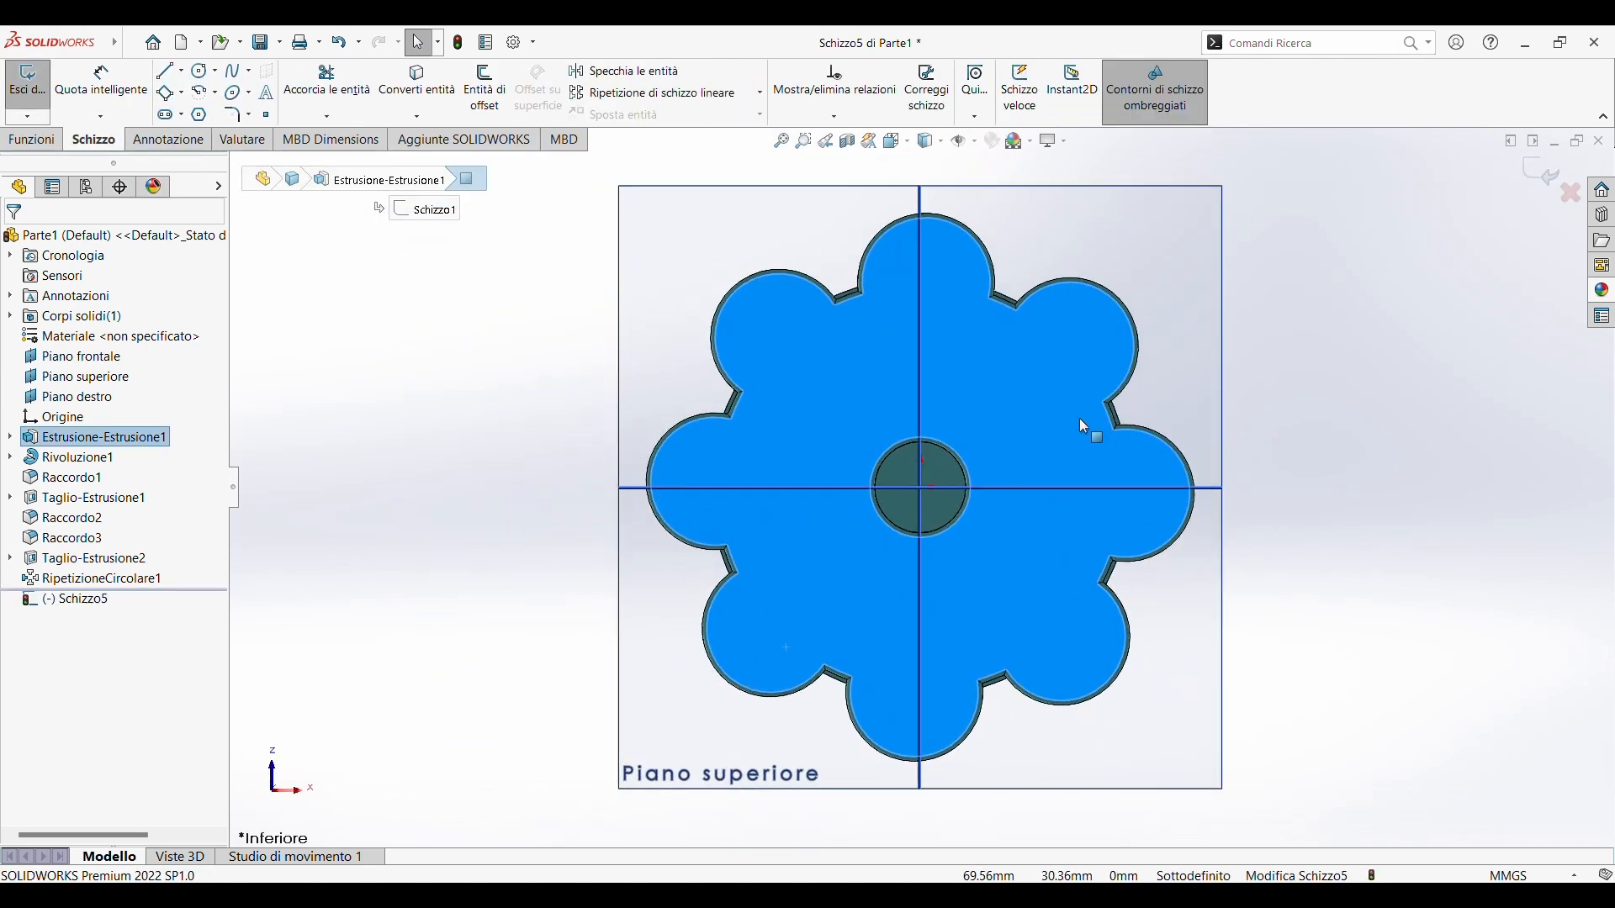
Draw two concentric circles centred on the origin with radii of about 81 mm and 48 mm
{"action": "left_click", "coordinate": [202, 74]}
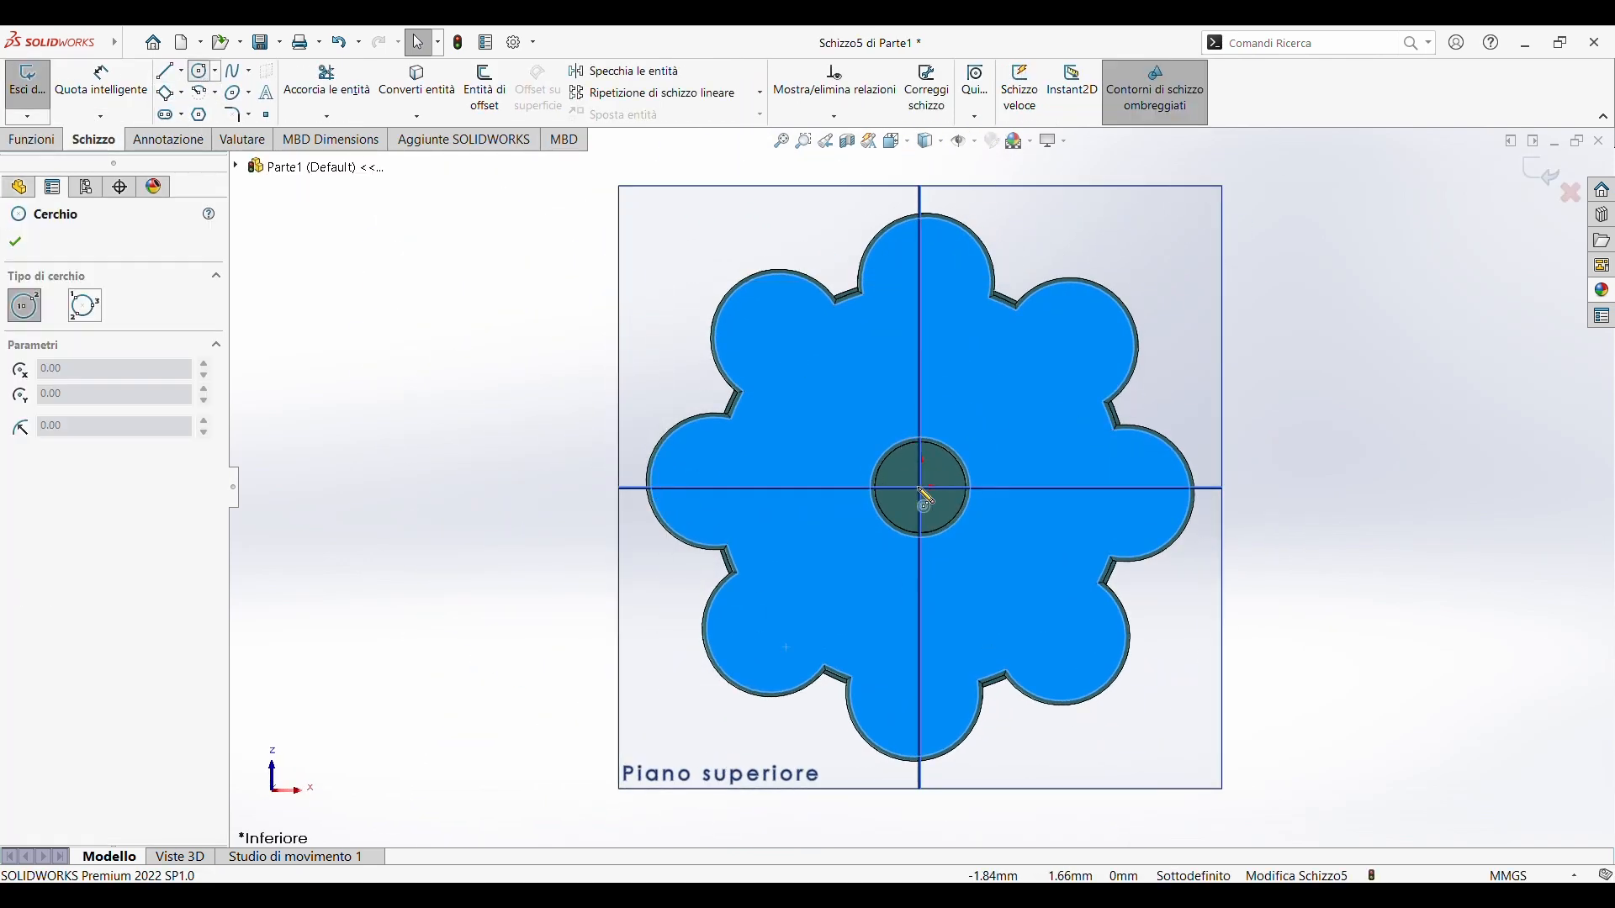
{"action": "left_click", "coordinate": [922, 488]}
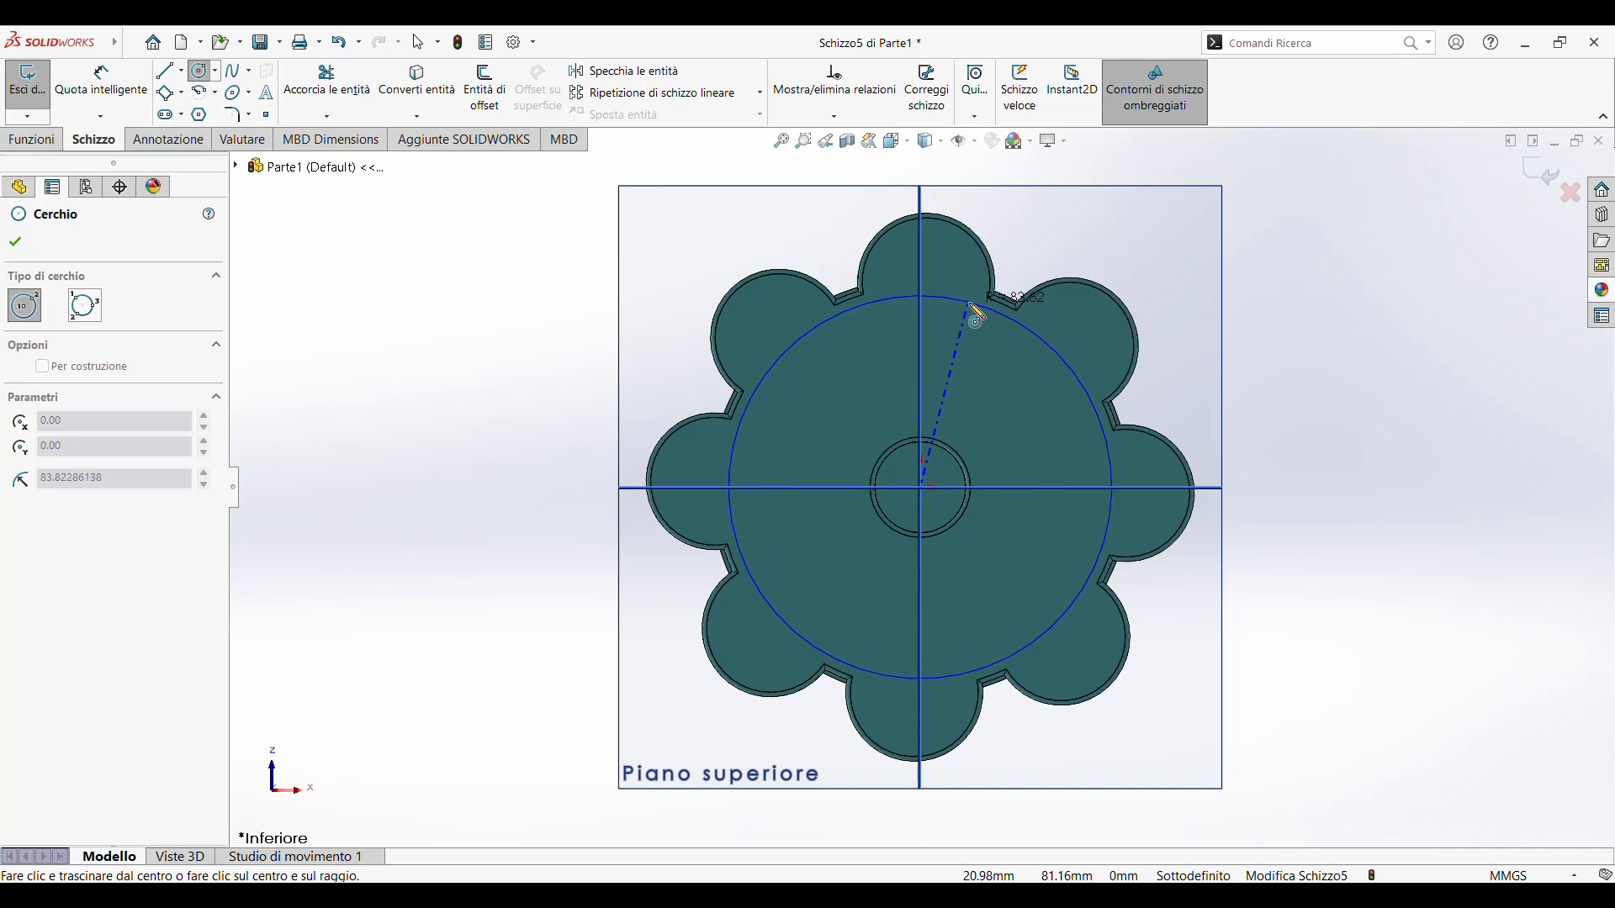
{"action": "left_click", "coordinate": [922, 306]}
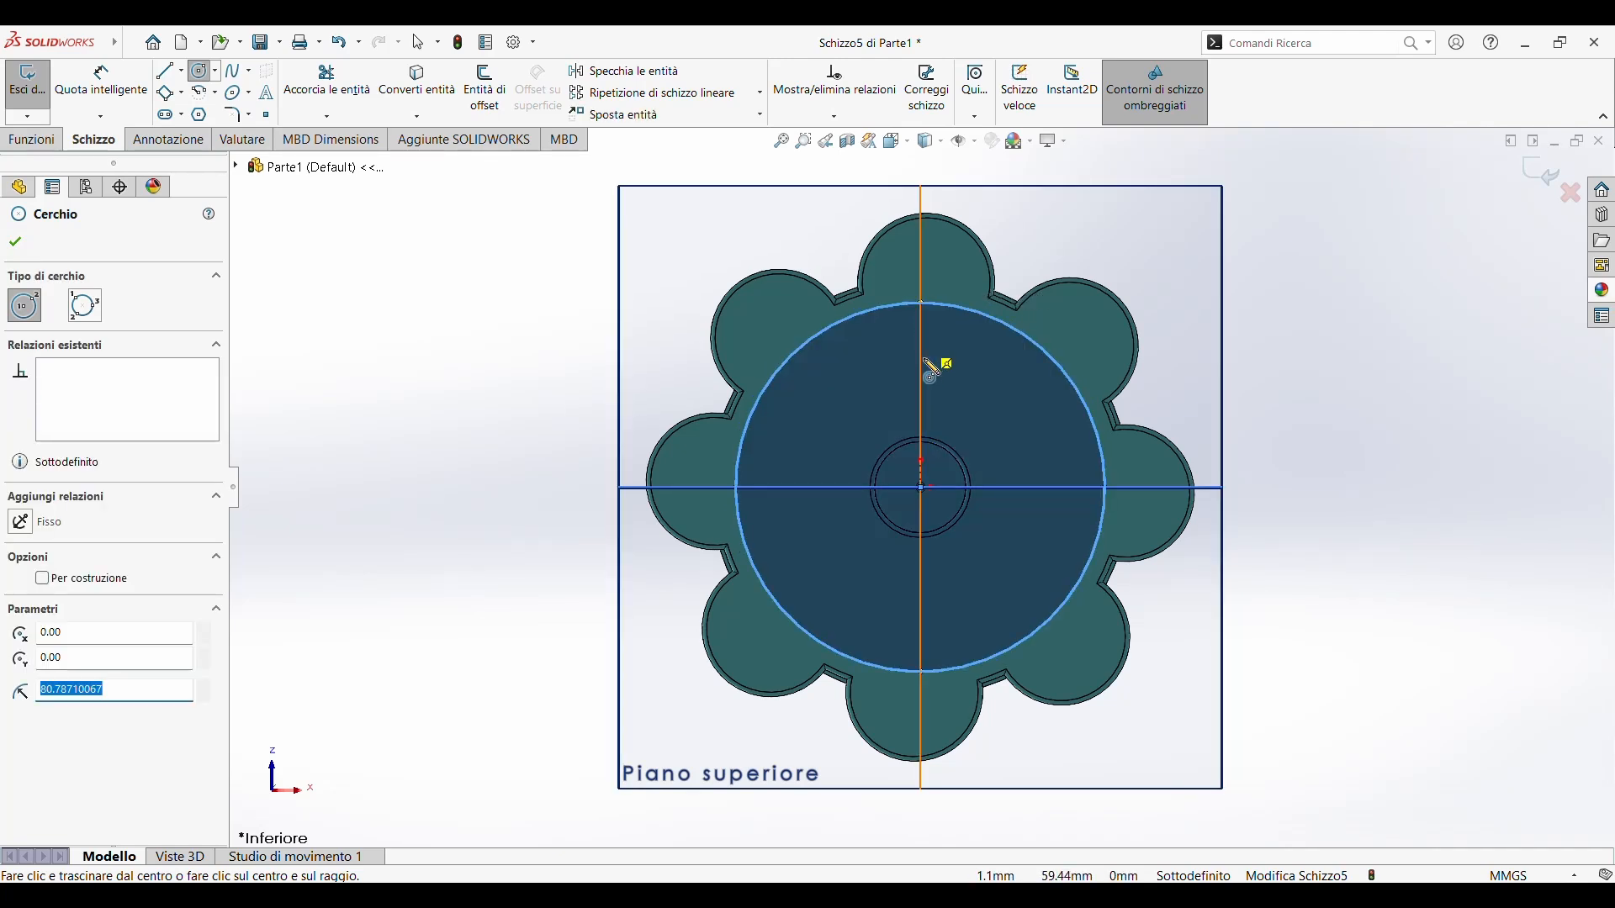
{"action": "left_click", "coordinate": [923, 489]}
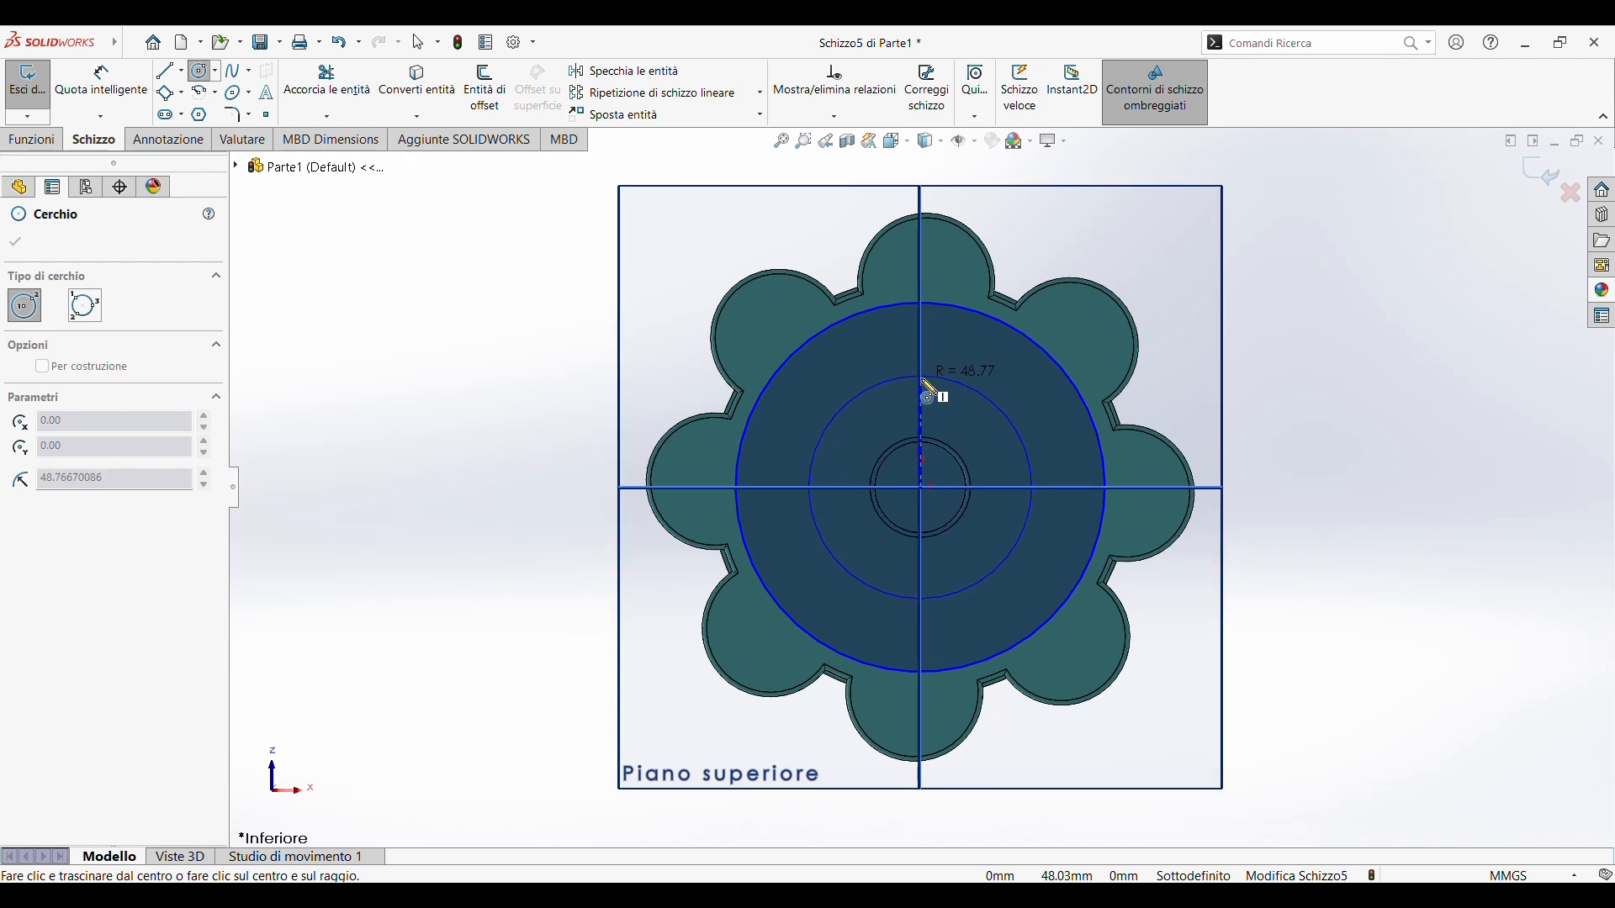
{"action": "left_click", "coordinate": [925, 384]}
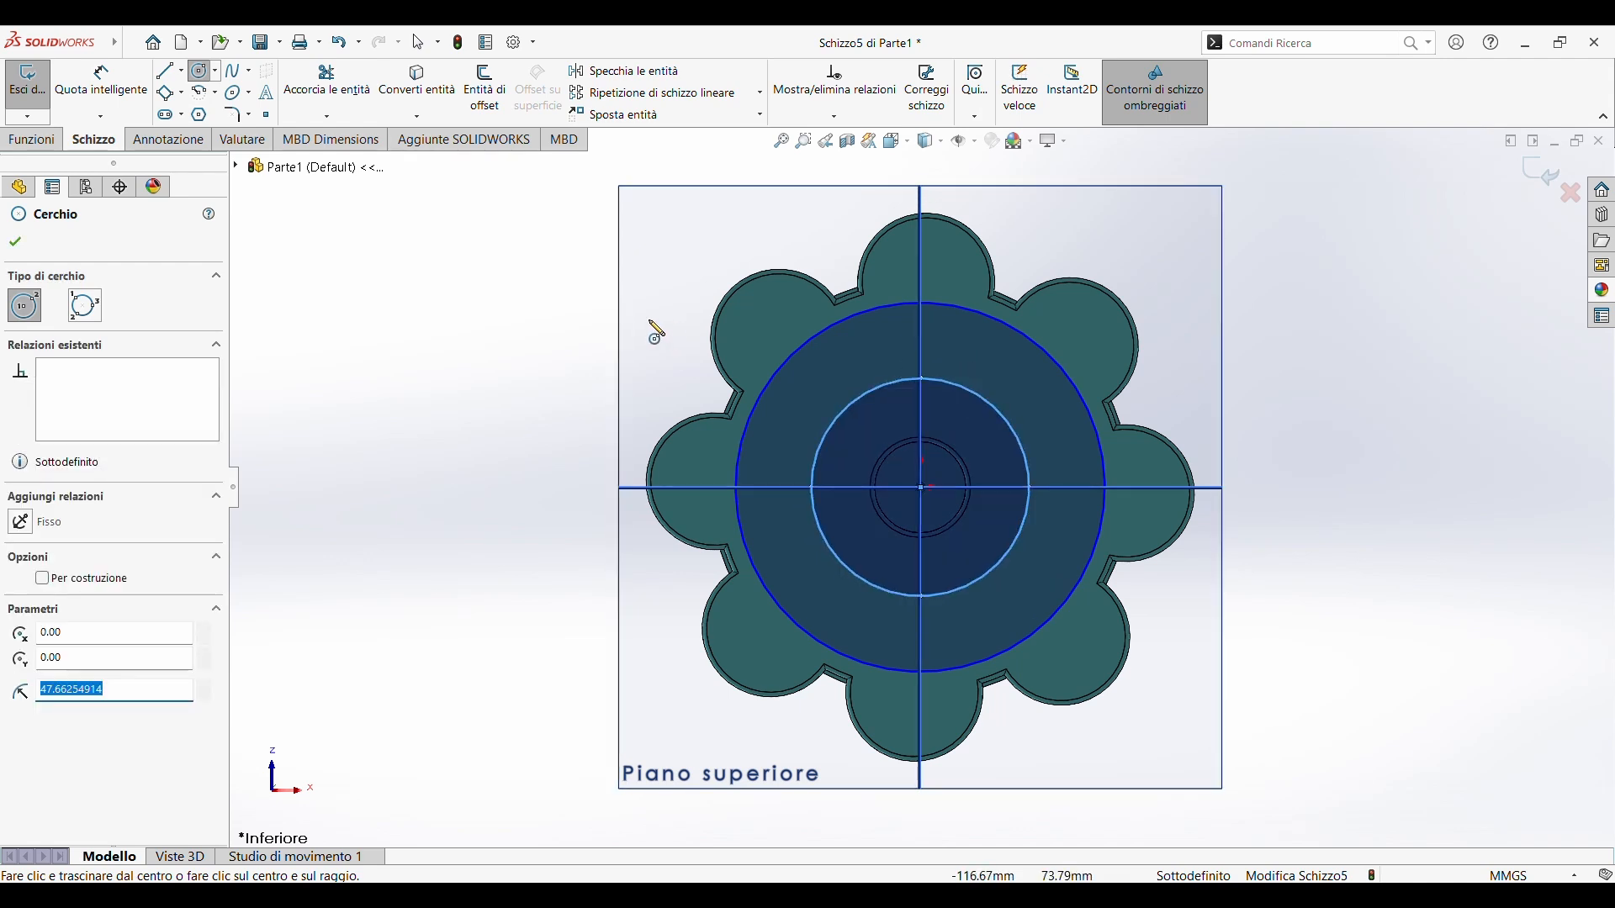
{"action": "key", "text": "Escape"}
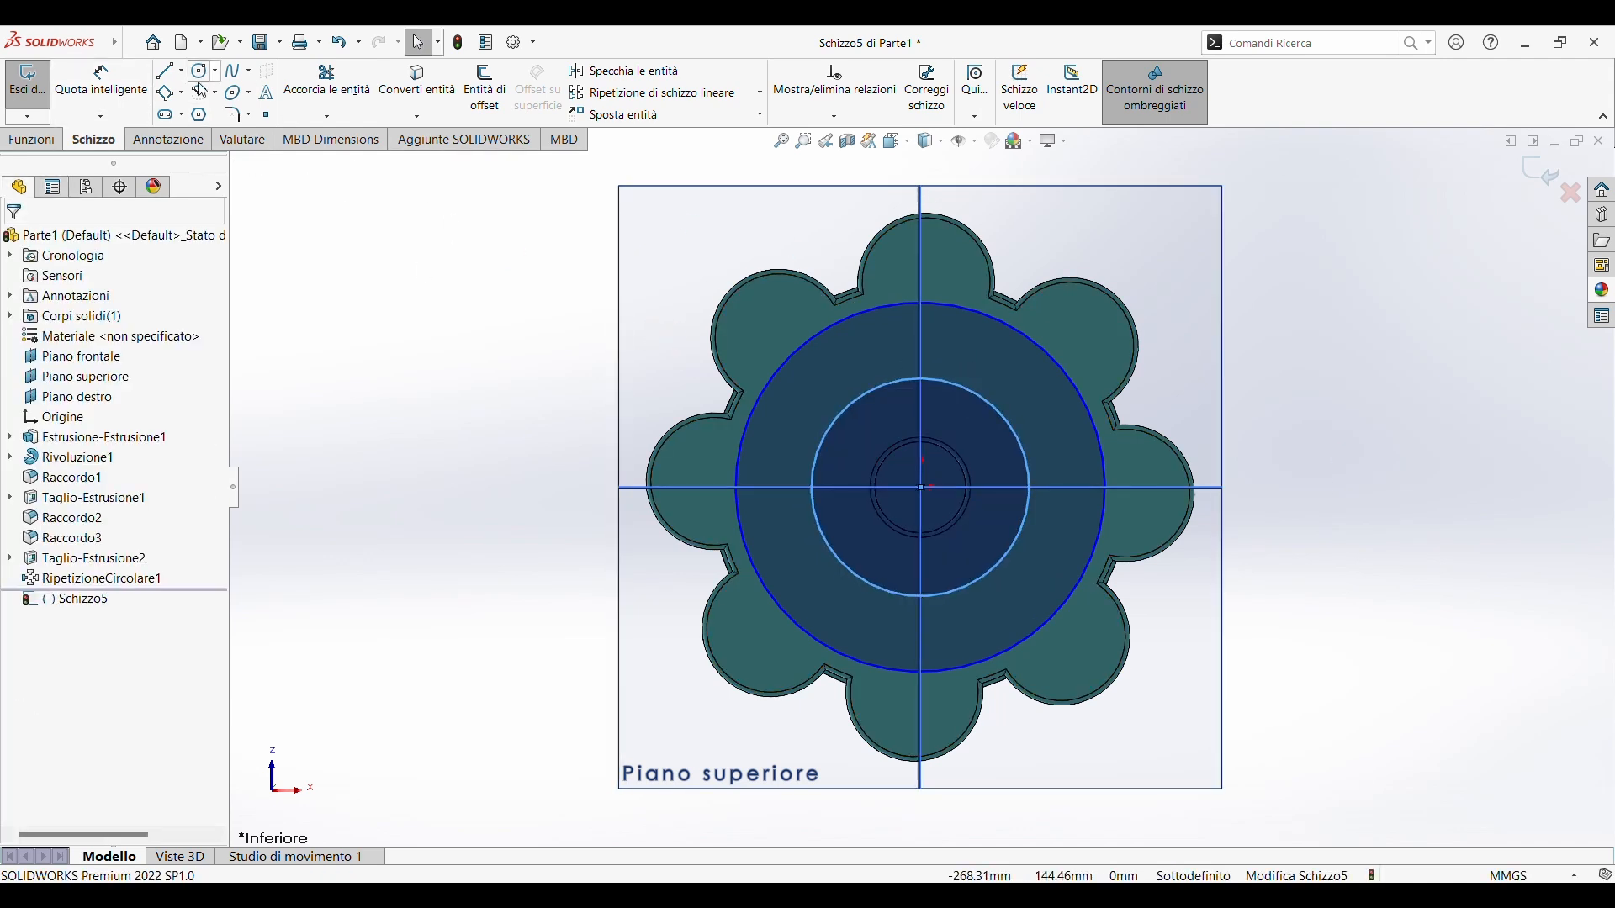
Dimension the outer circle's diameter at 160 mm and the inner circle's diameter at 90 mm
{"action": "left_click", "coordinate": [76, 84]}
{"action": "left_click", "coordinate": [865, 314]}
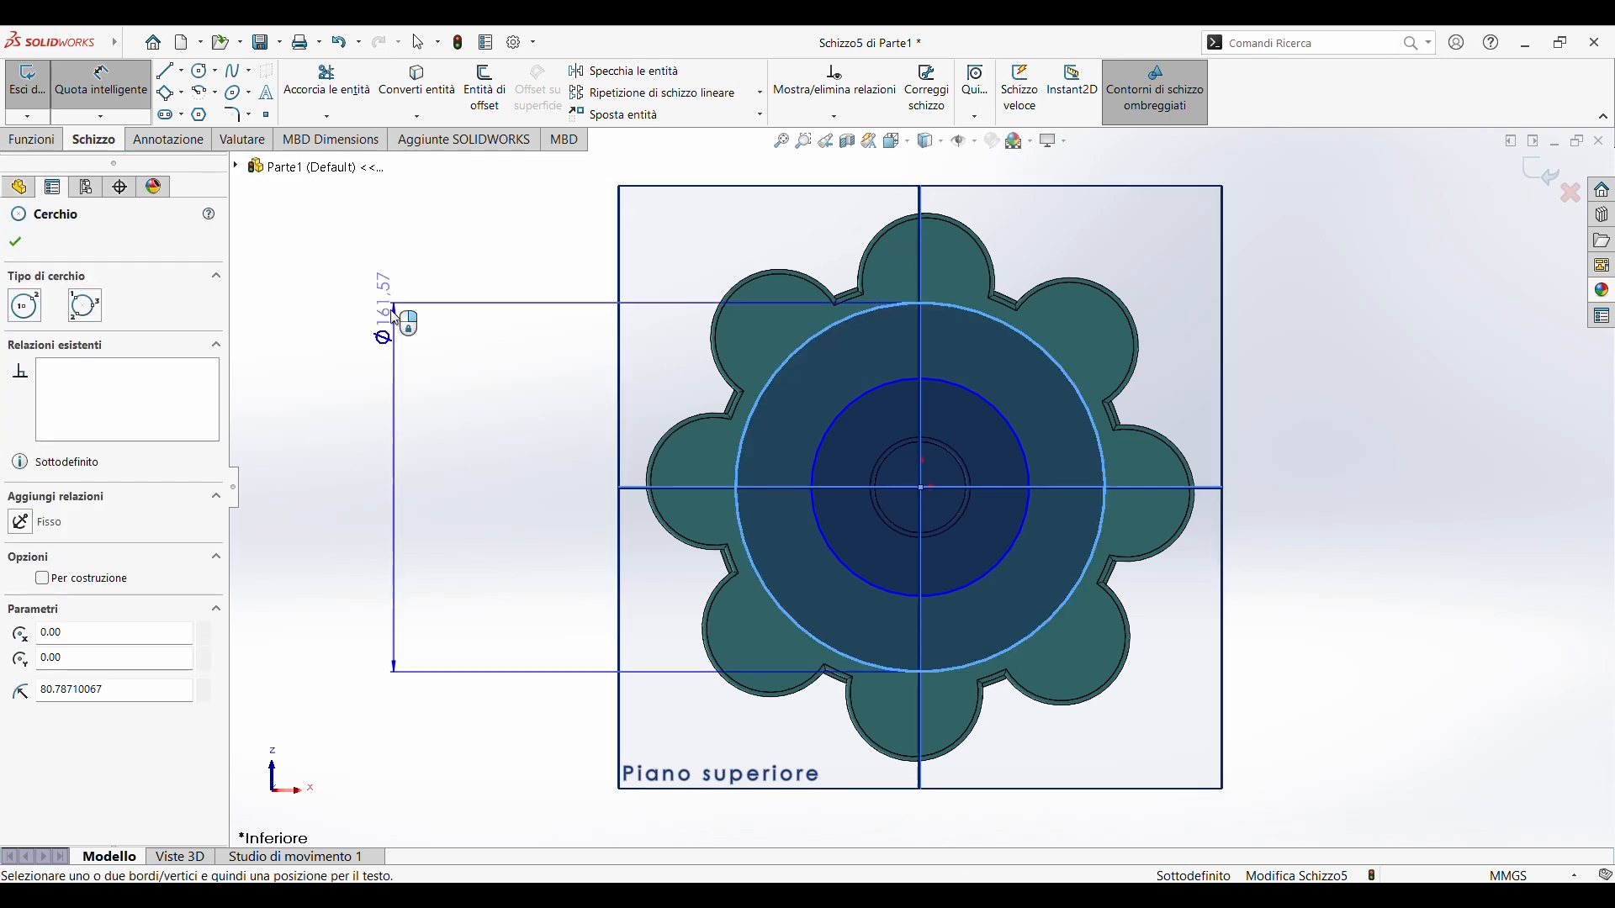
{"action": "left_click", "coordinate": [397, 317]}
{"action": "type", "text": "160"}
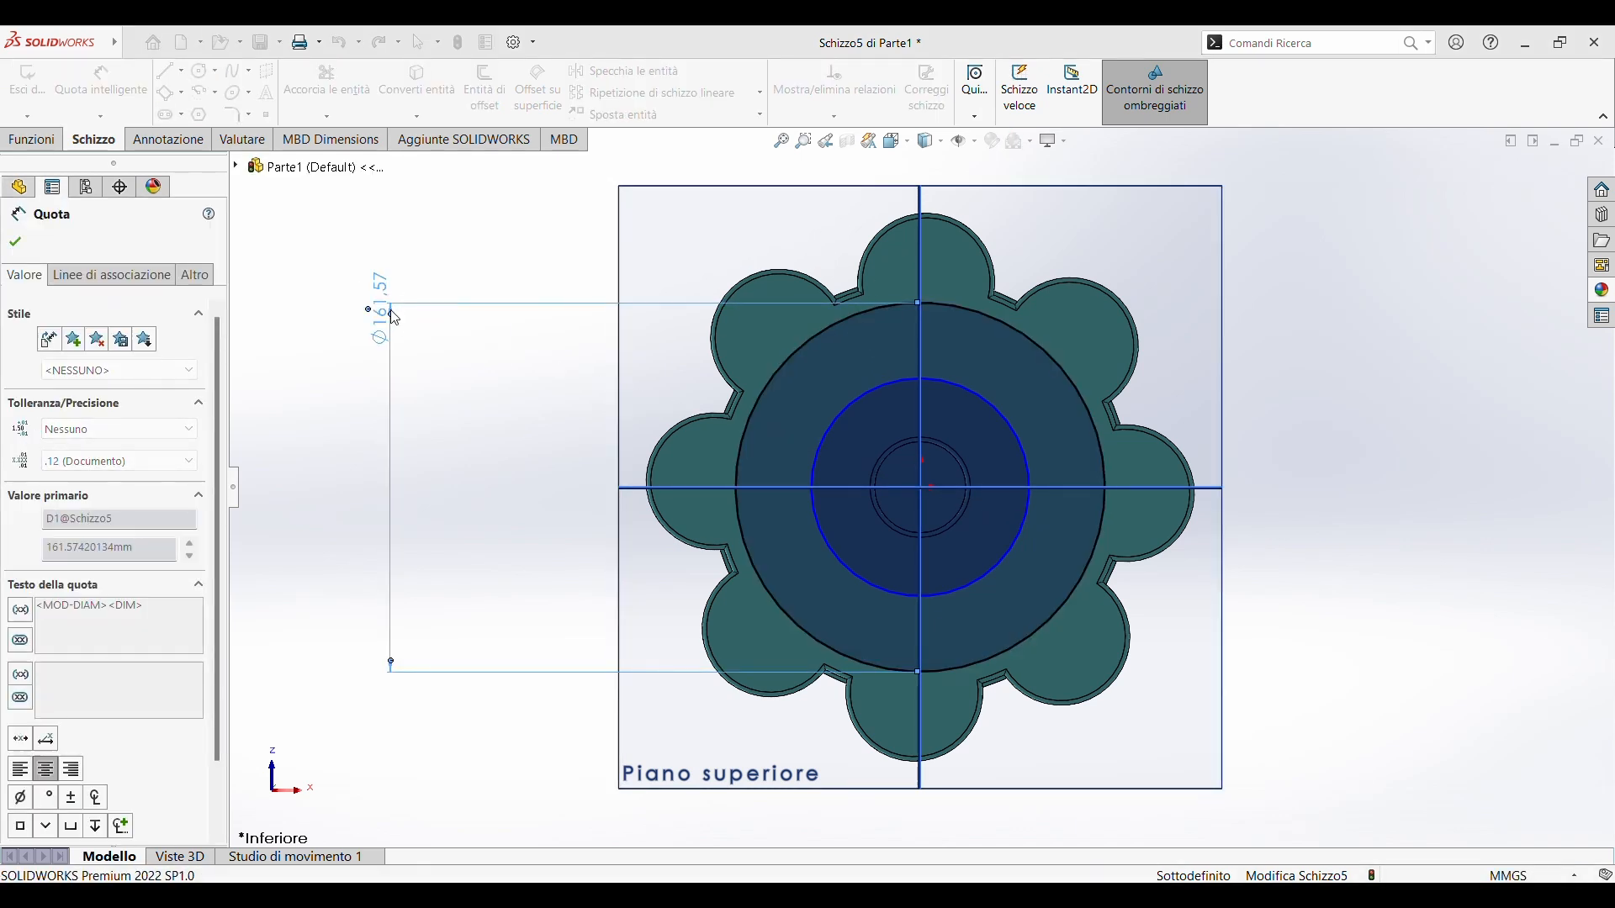
{"action": "key", "text": "Return"}
{"action": "left_click", "coordinate": [989, 402]}
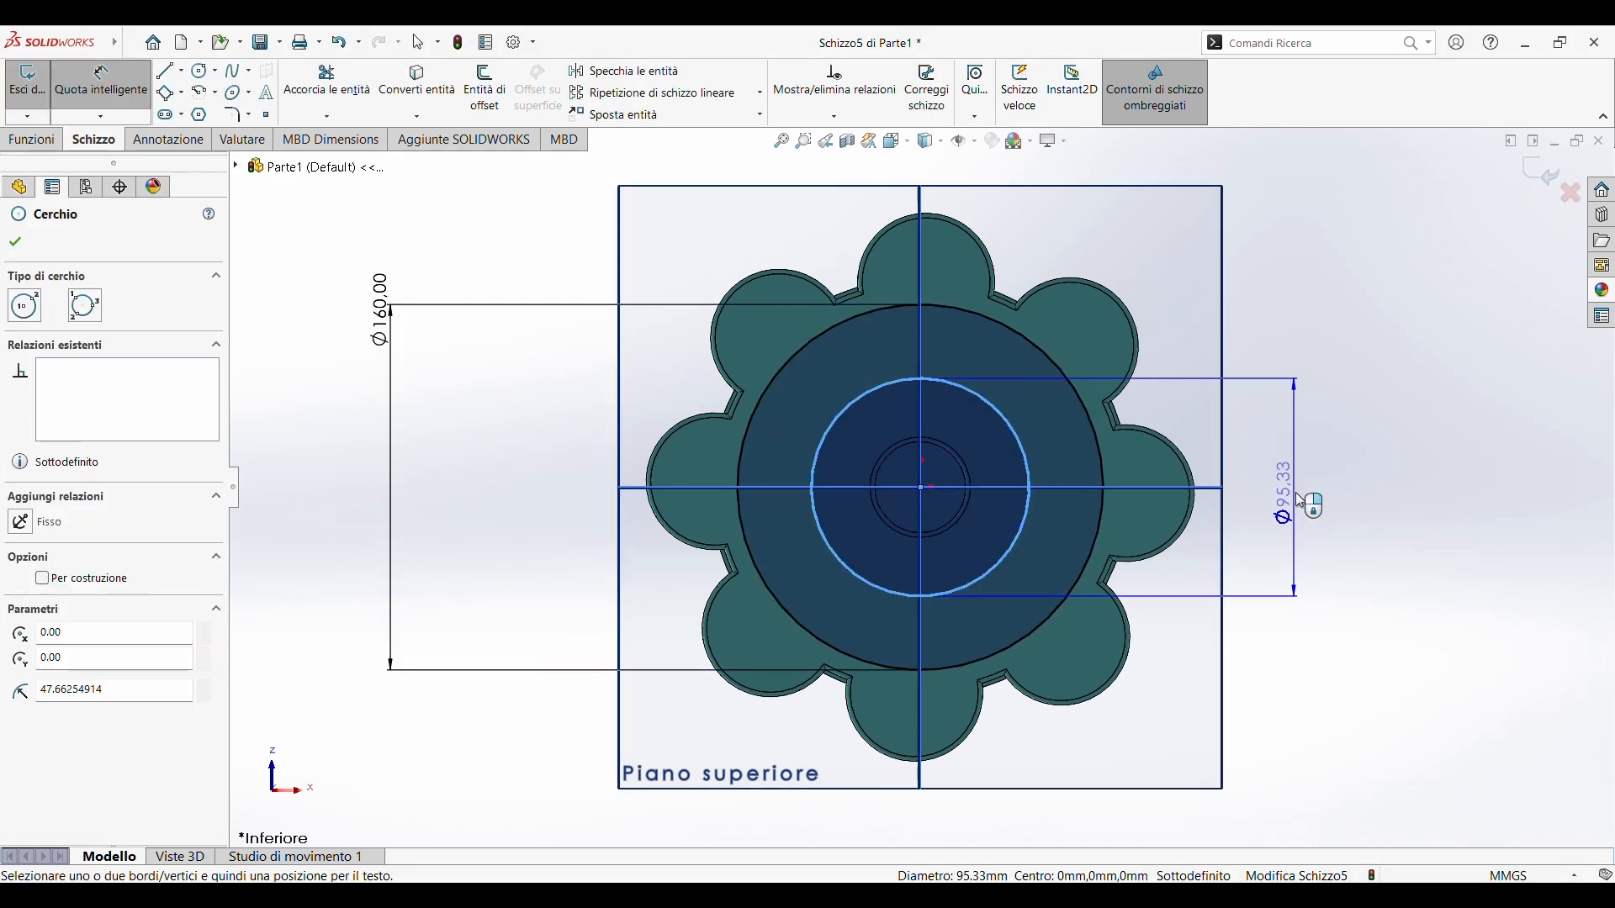
{"action": "left_click", "coordinate": [1275, 501]}
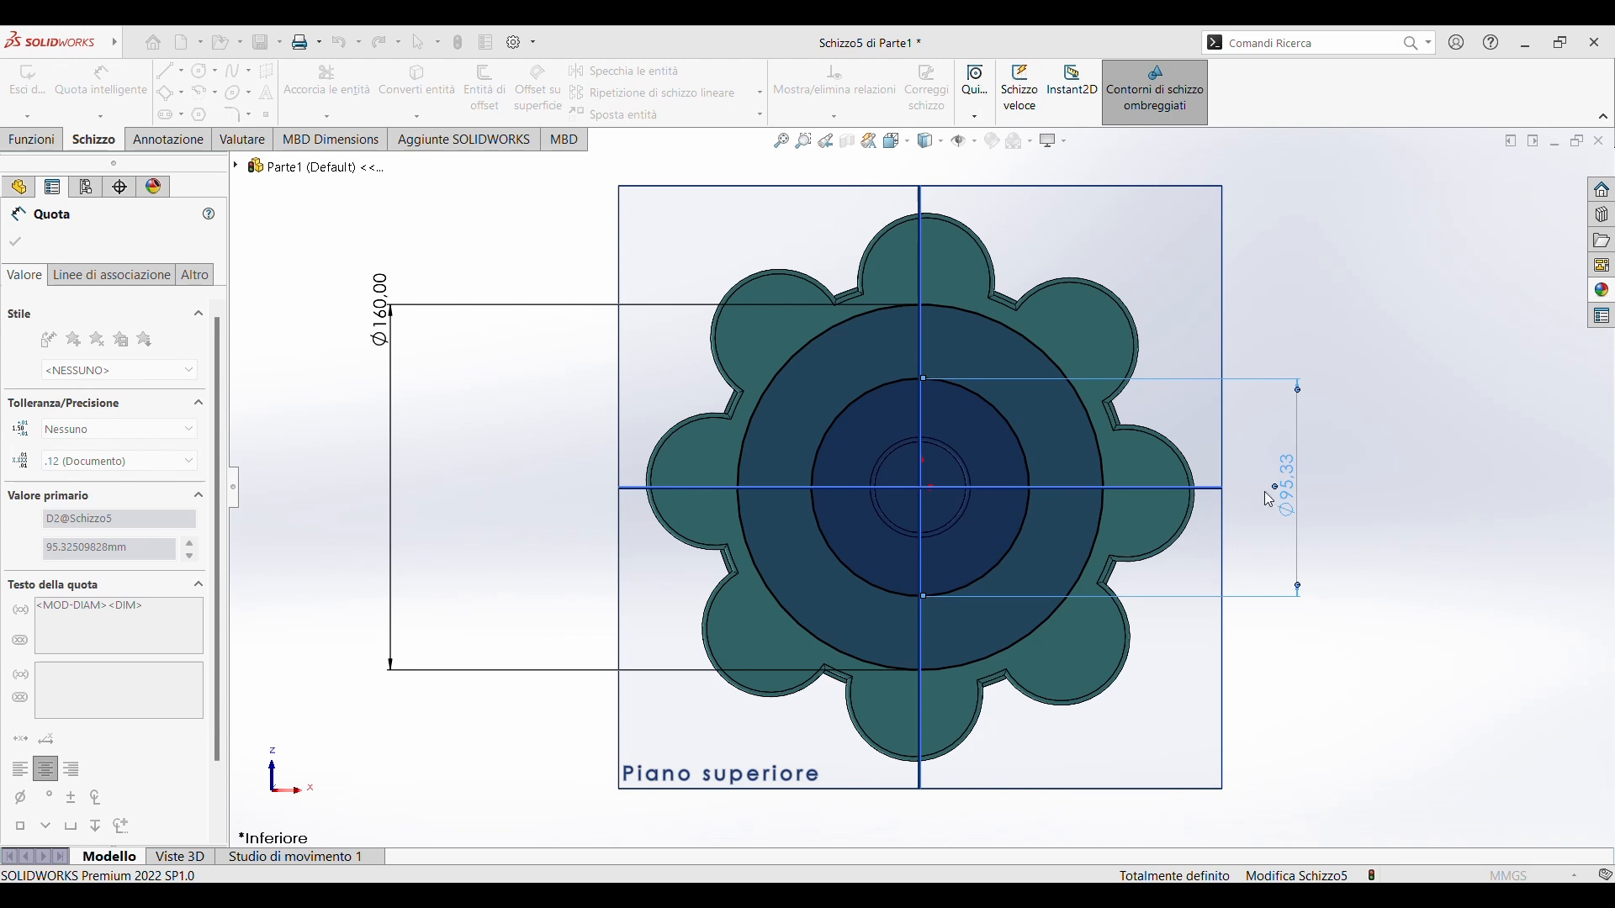
{"action": "type", "text": "90"}
{"action": "key", "text": "Return"}
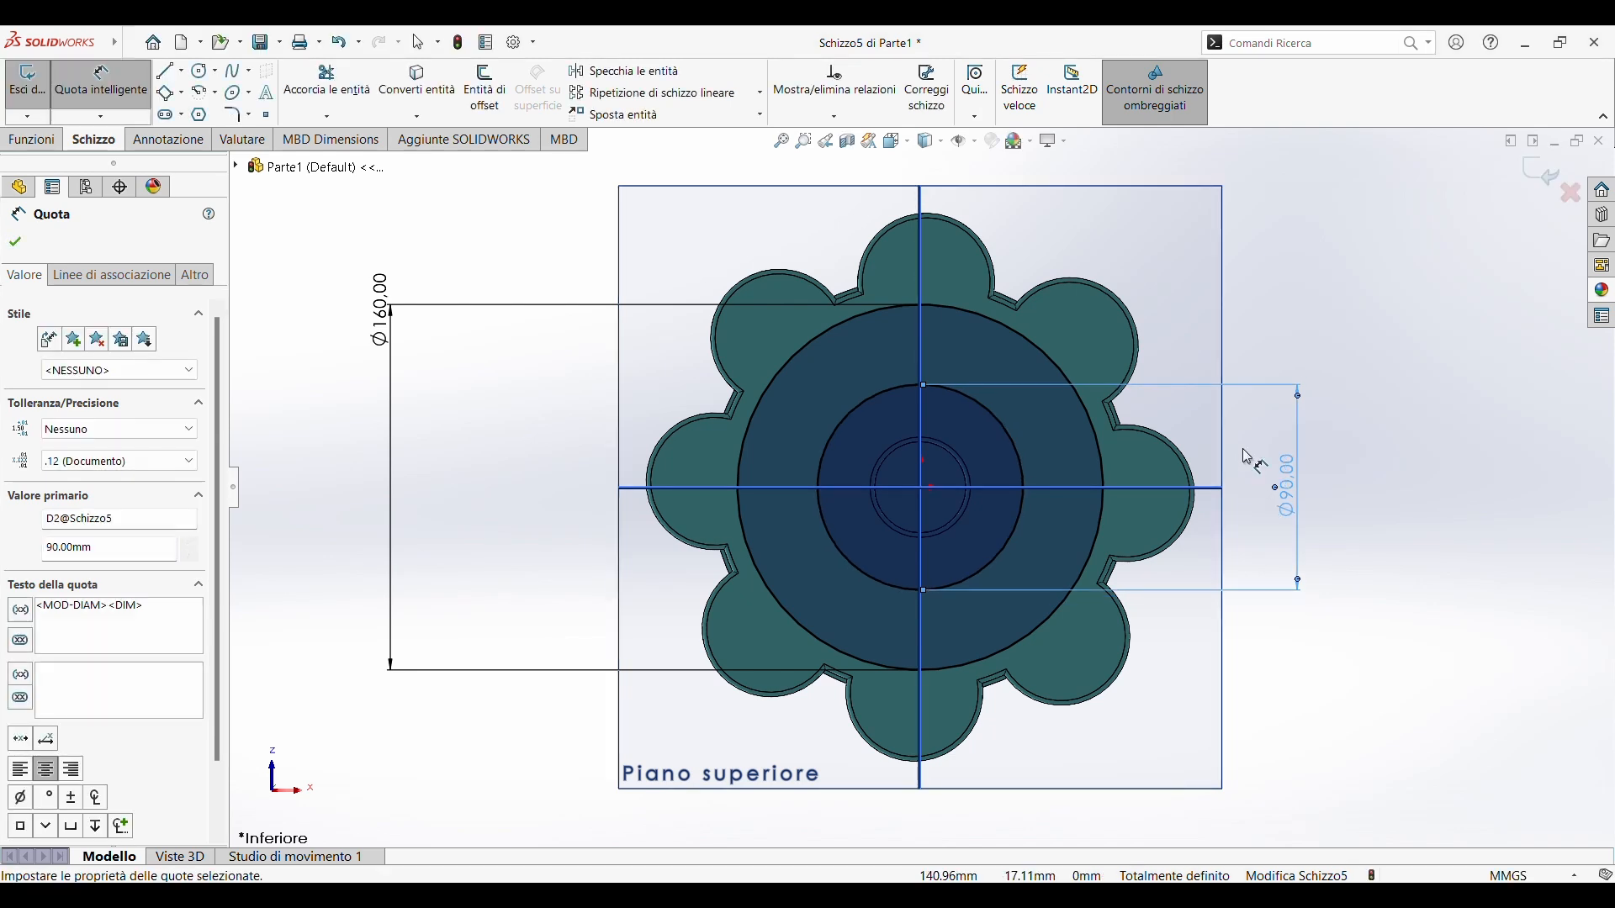
{"action": "left_click", "coordinate": [15, 242]}
Cut the ring between the two circles into the base with a blind extruded cut 20 mm deep
{"action": "left_click", "coordinate": [32, 139]}
{"action": "left_click", "coordinate": [378, 93]}
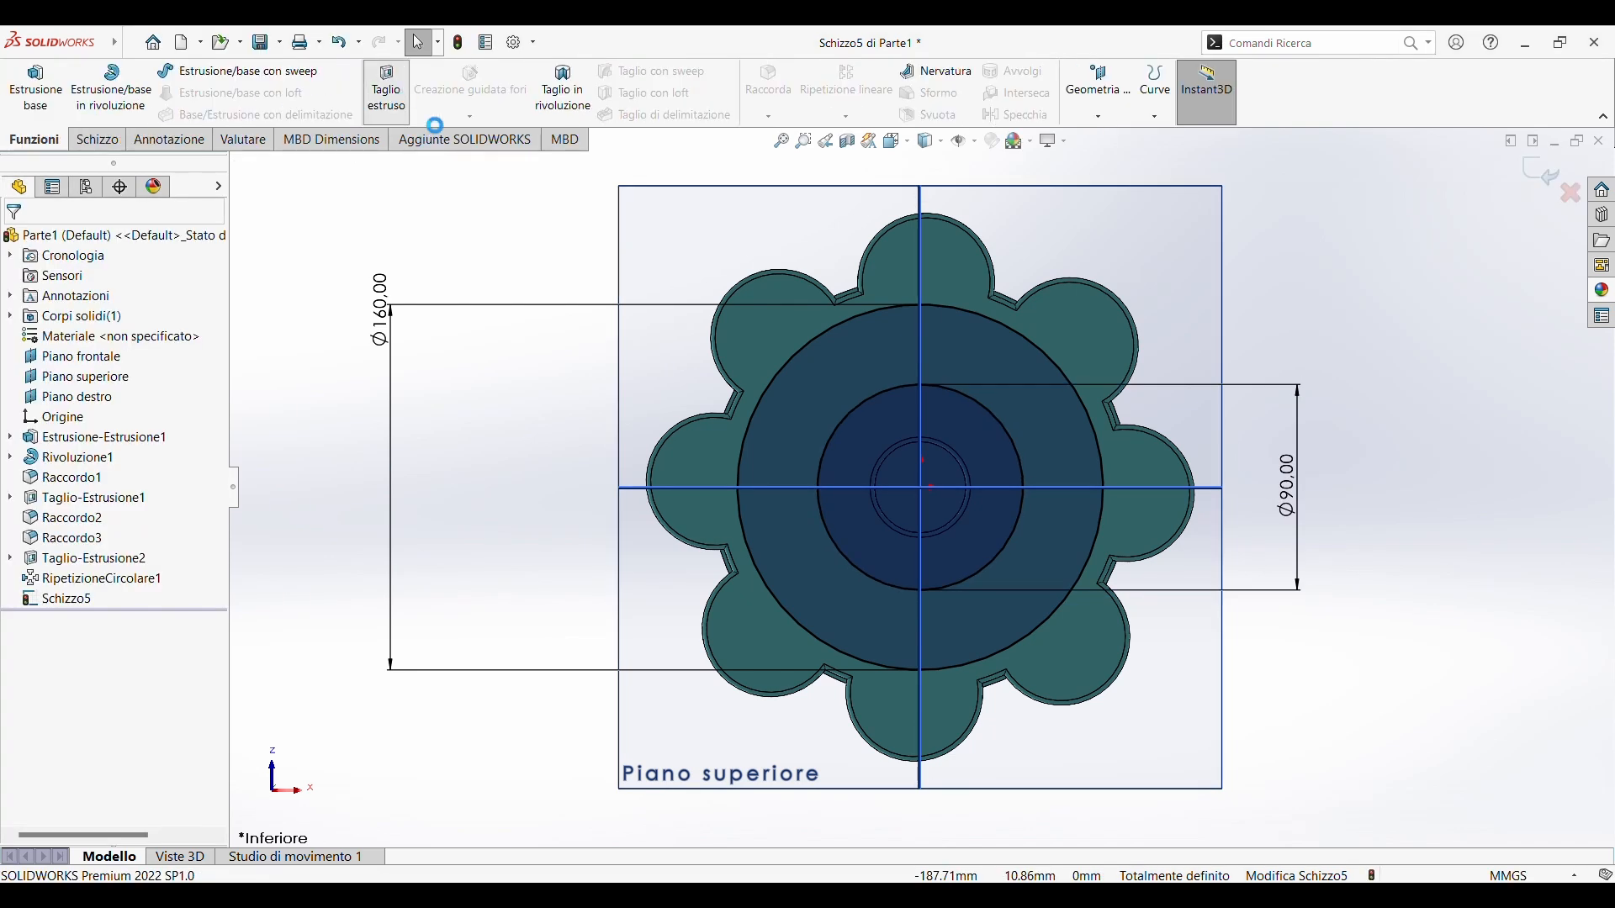
{"action": "middle_click_drag", "start_coordinate": [750, 451], "coordinate": [839, 422]}
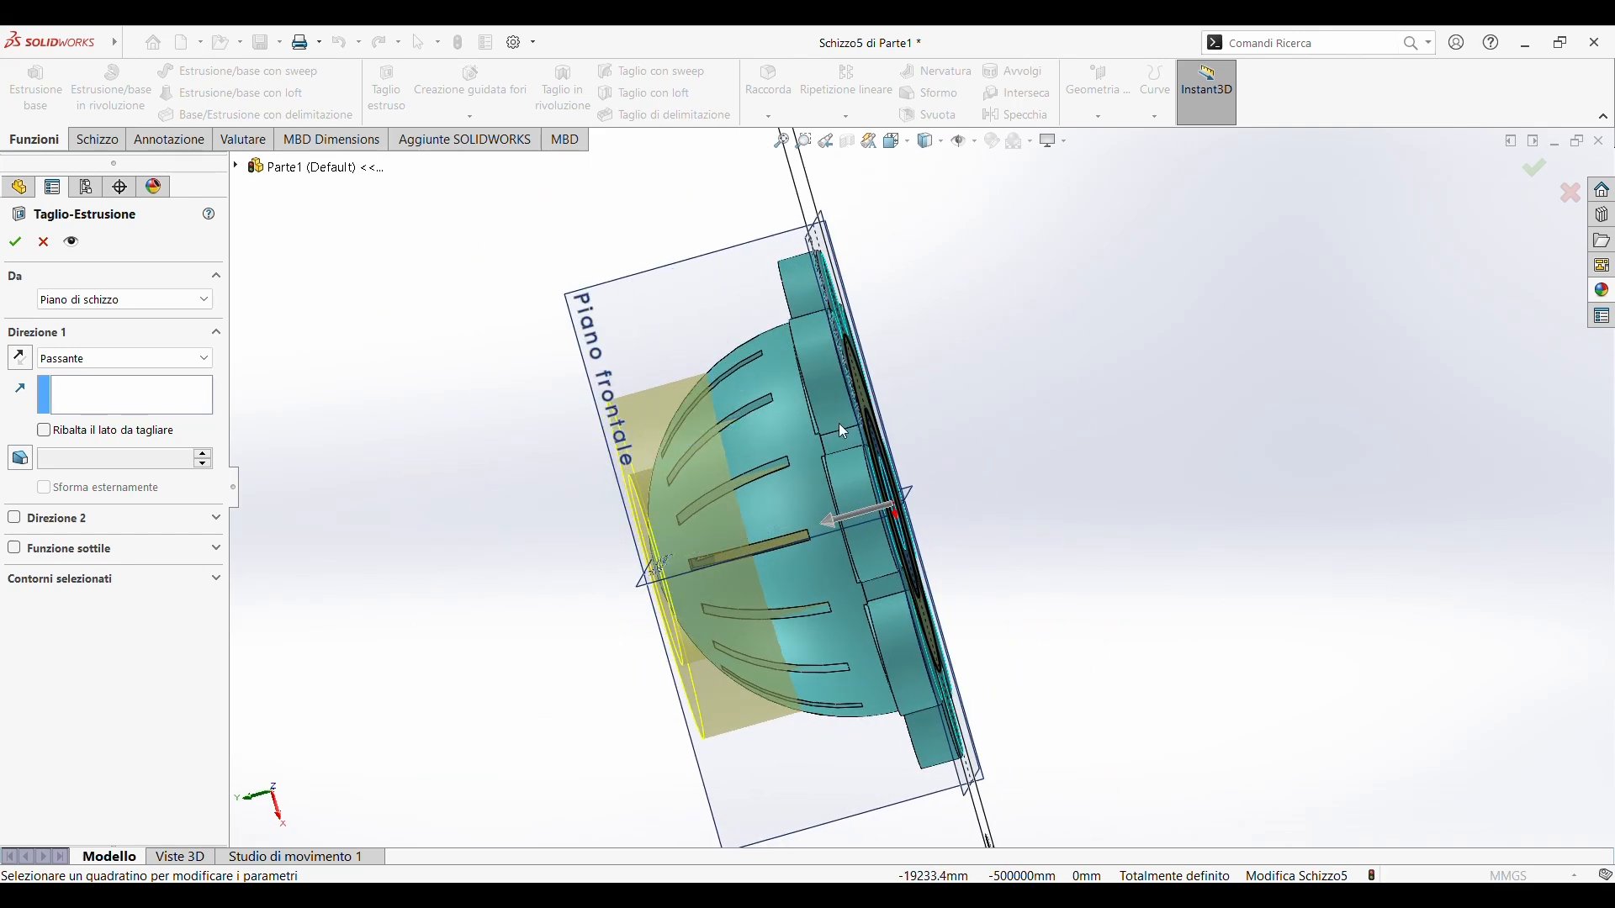
{"action": "left_click", "coordinate": [68, 360]}
{"action": "left_click", "coordinate": [68, 379]}
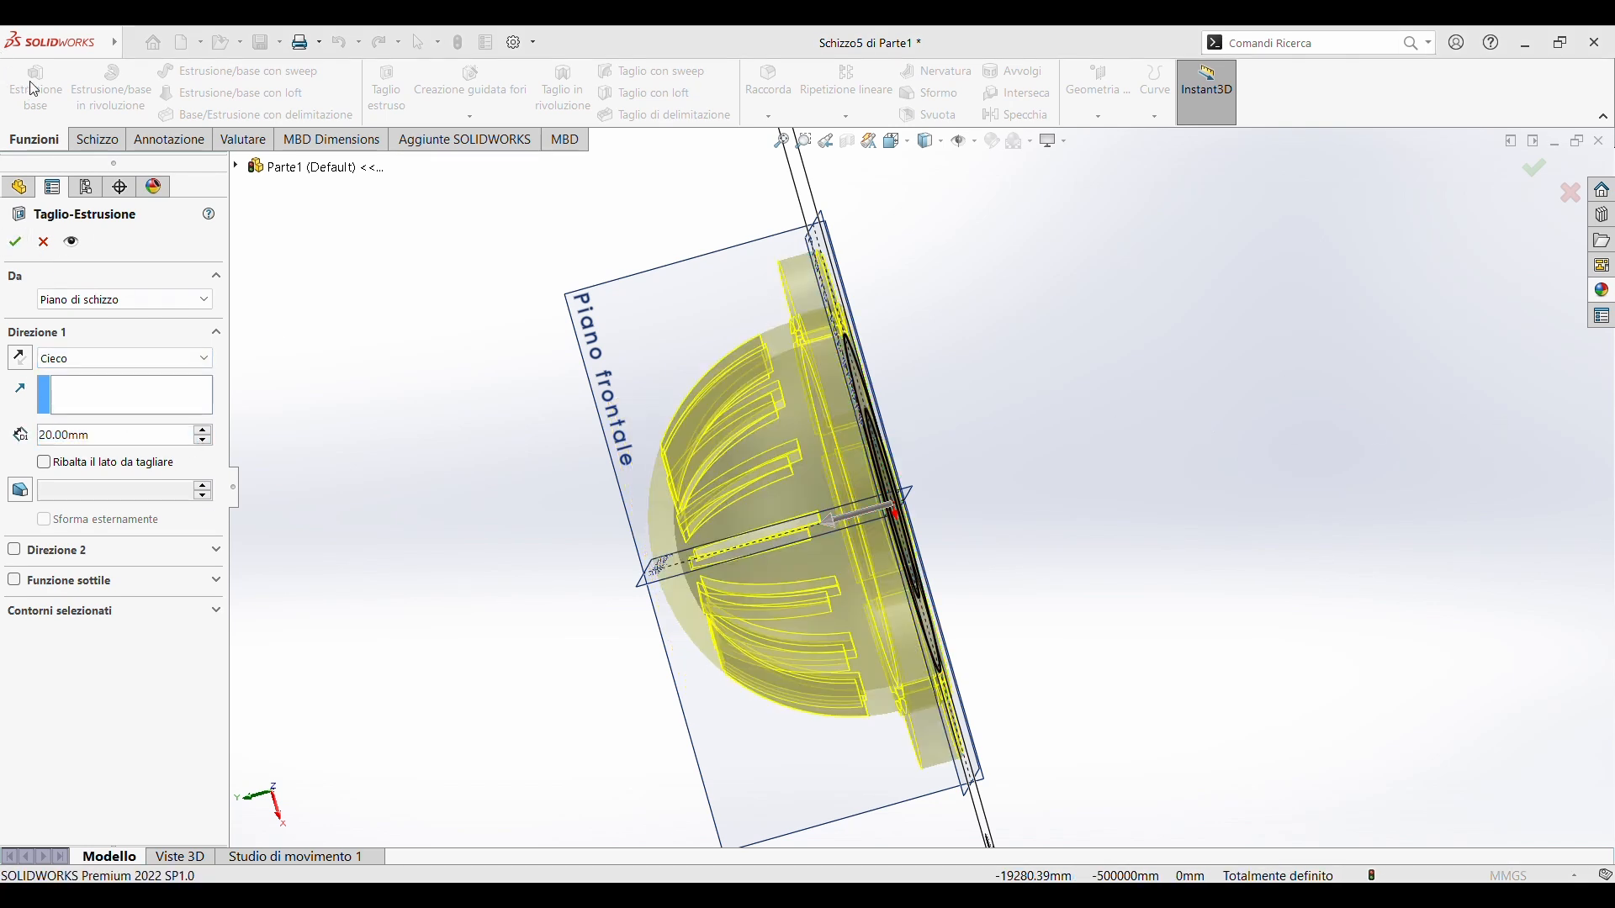
{"action": "middle_click_drag", "start_coordinate": [1121, 337], "coordinate": [844, 395]}
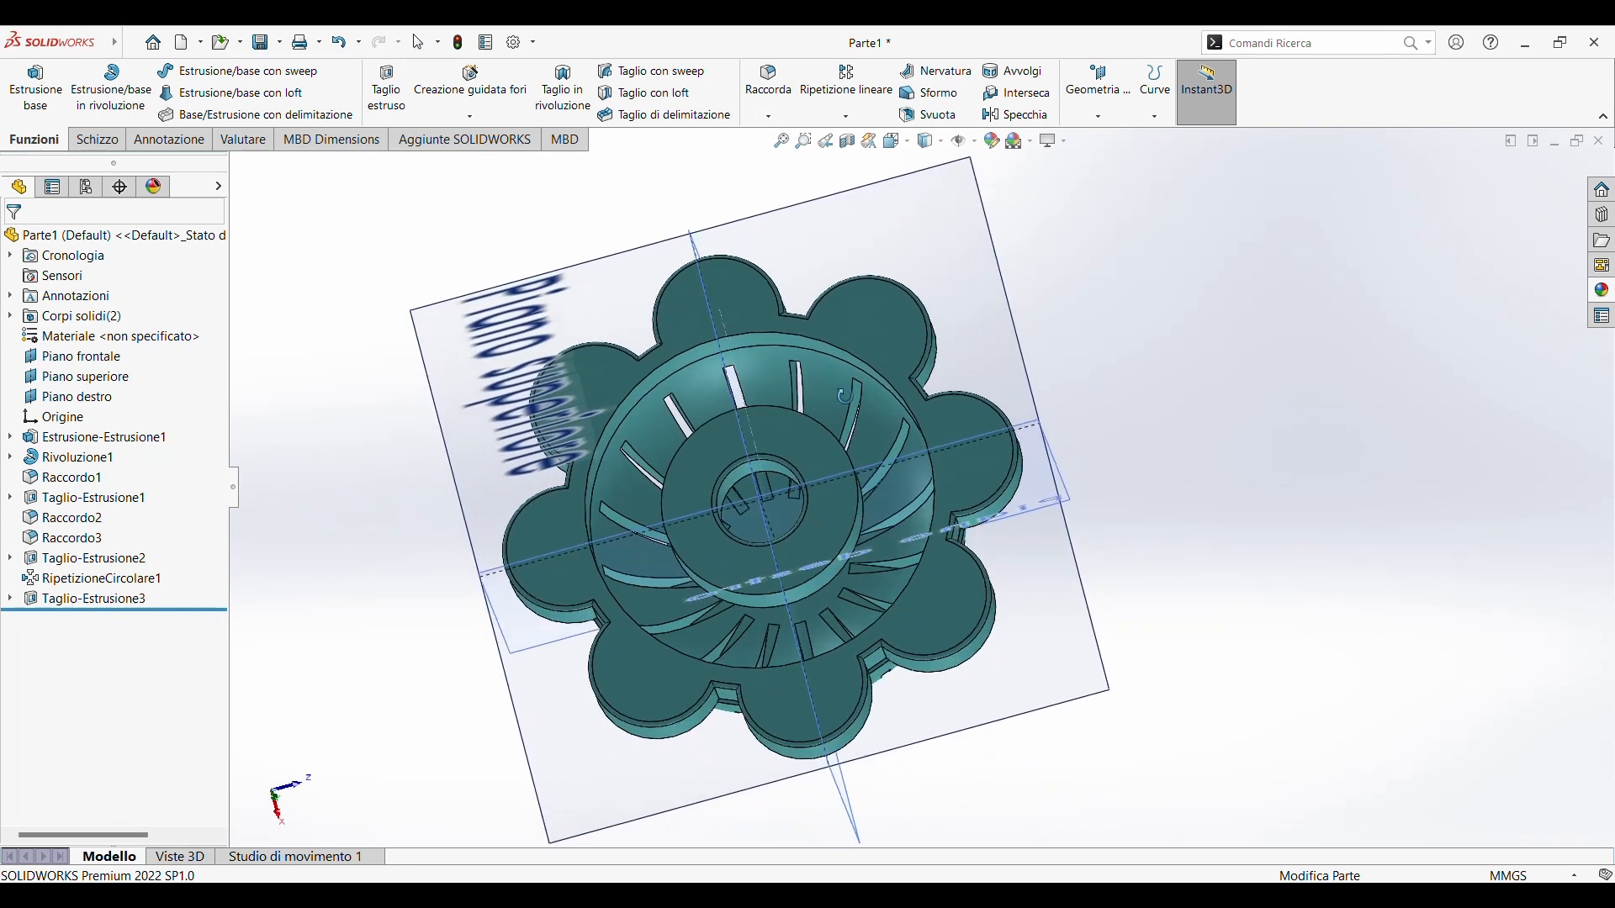
Open the ring cut's sketch with the two concentric circles for editing
{"action": "left_click", "coordinate": [10, 599]}
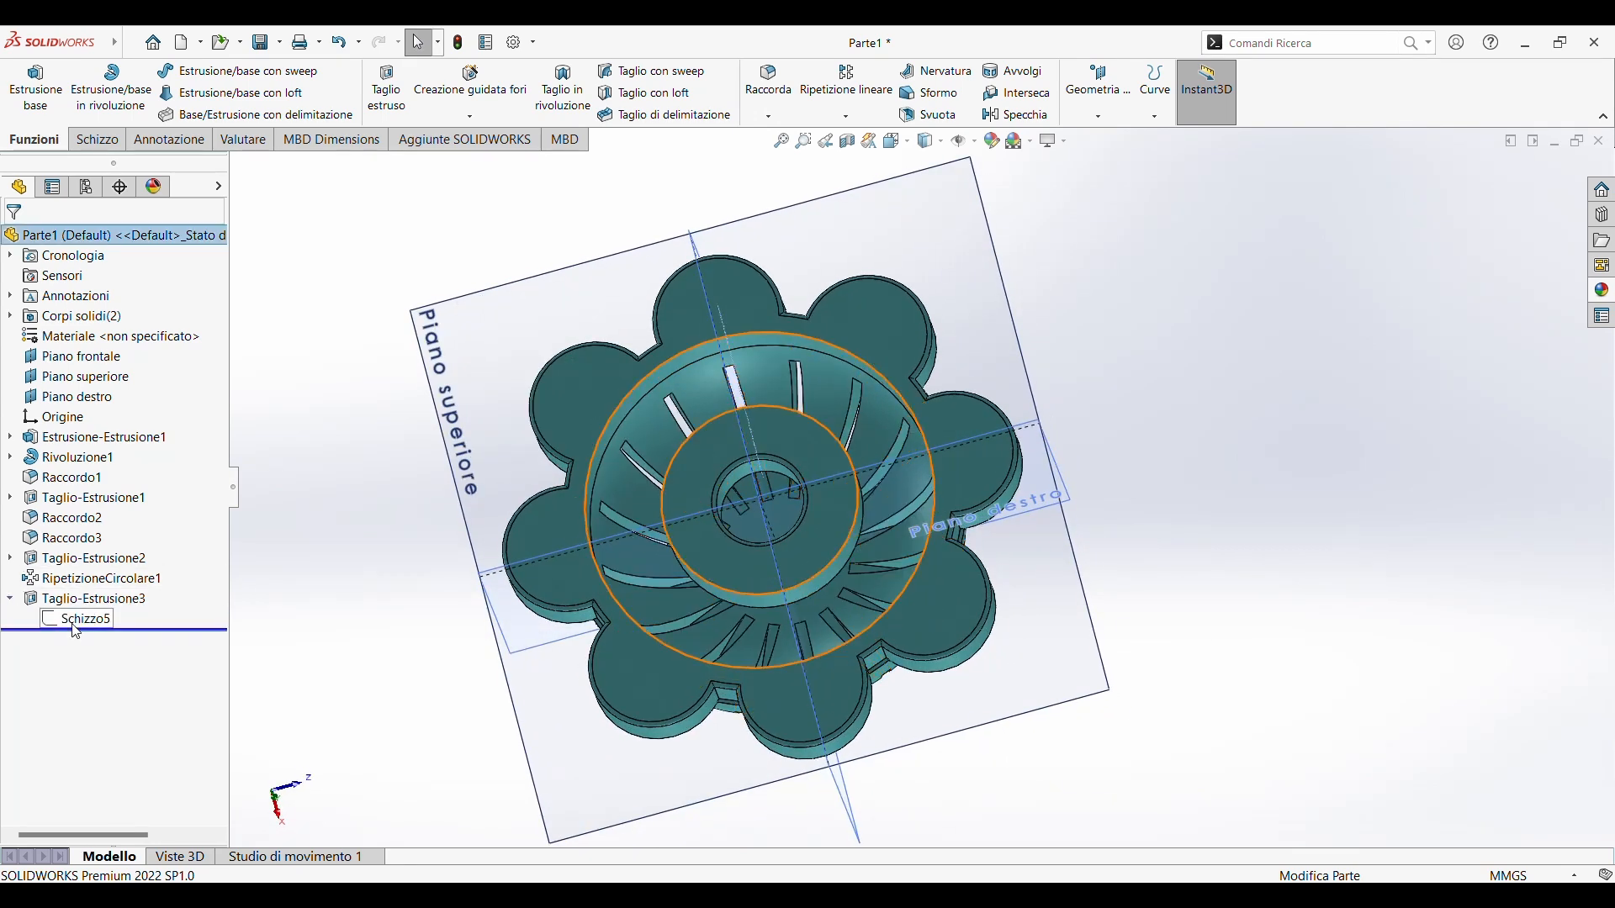
{"action": "left_click", "coordinate": [76, 621]}
{"action": "left_click", "coordinate": [93, 559]}
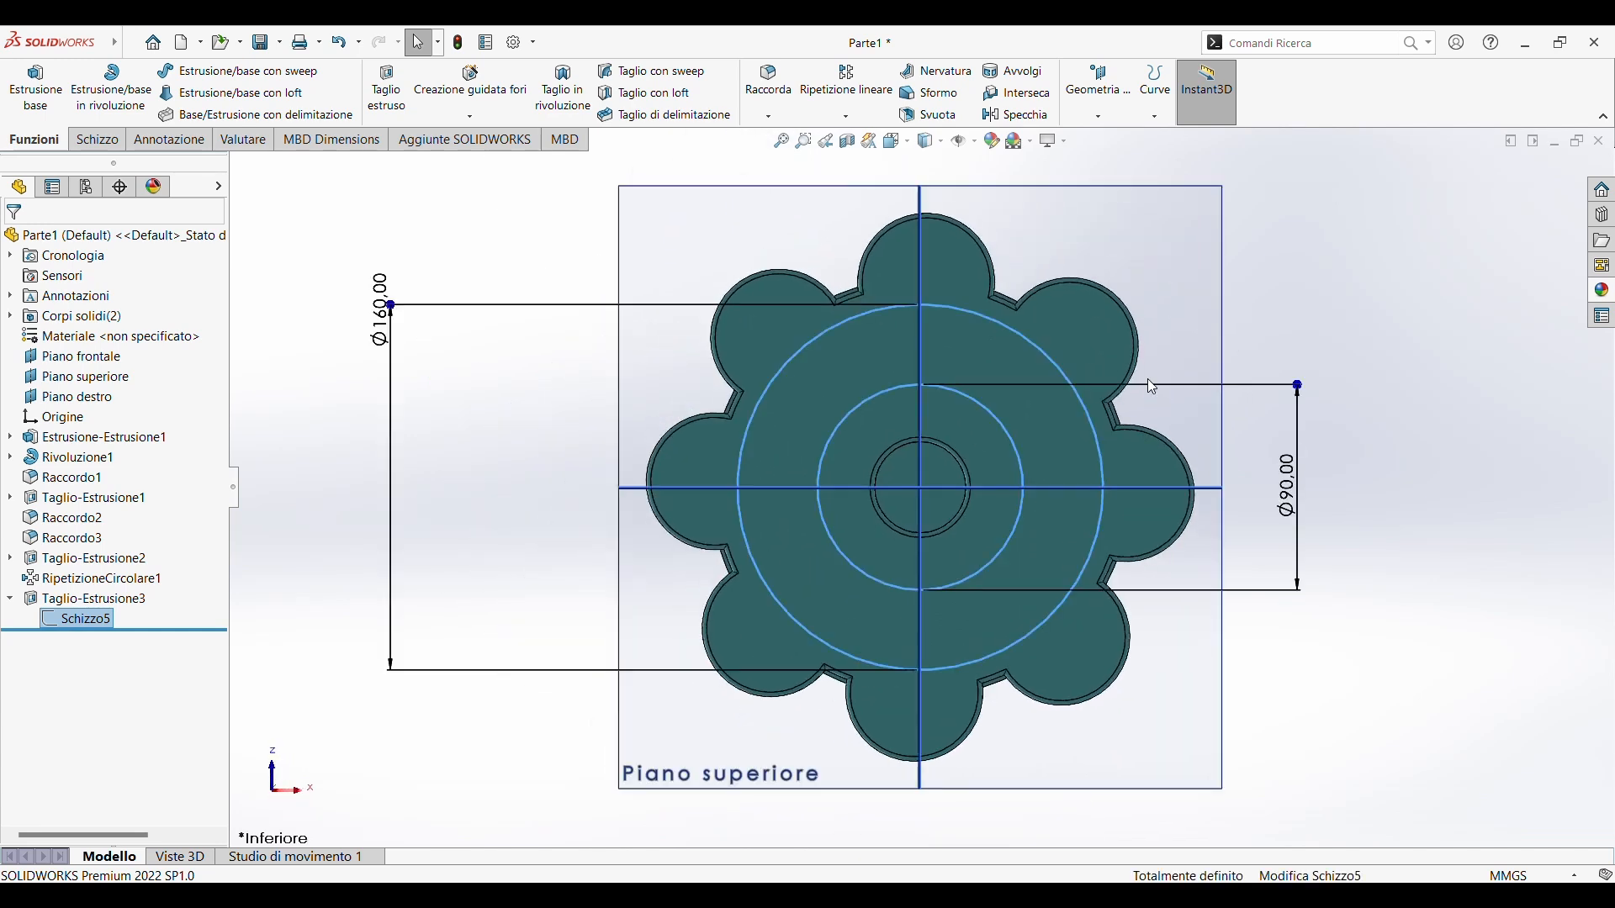
Draw two radial lines about 88 mm long to the origin from the corners on either side of the top lobe
{"action": "left_click", "coordinate": [168, 71]}
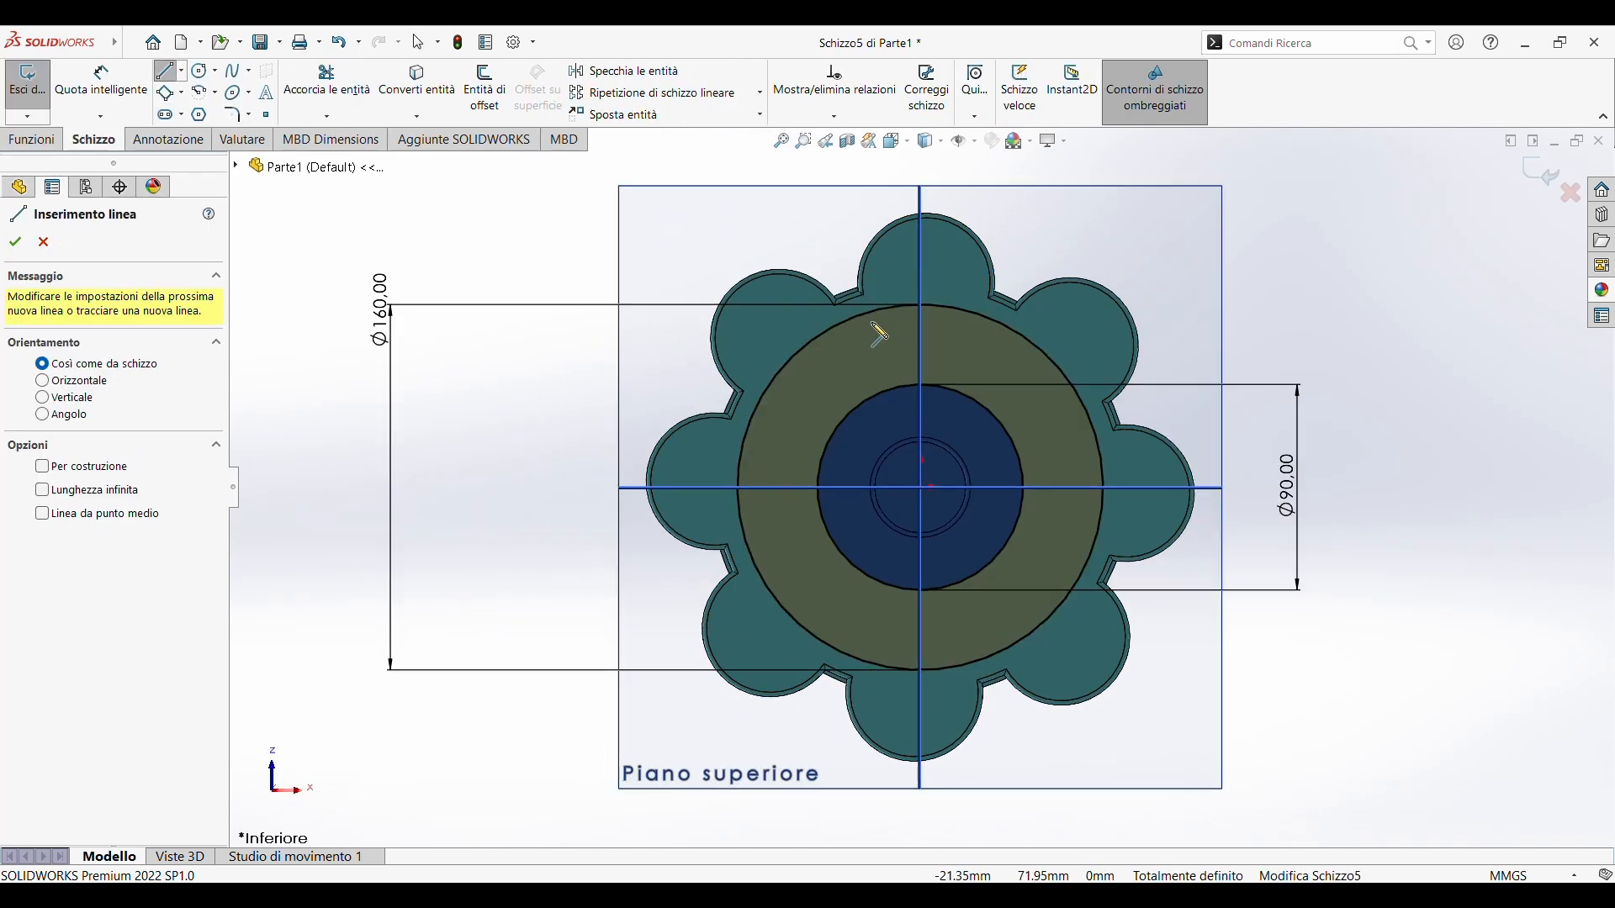
{"action": "left_click", "coordinate": [865, 296]}
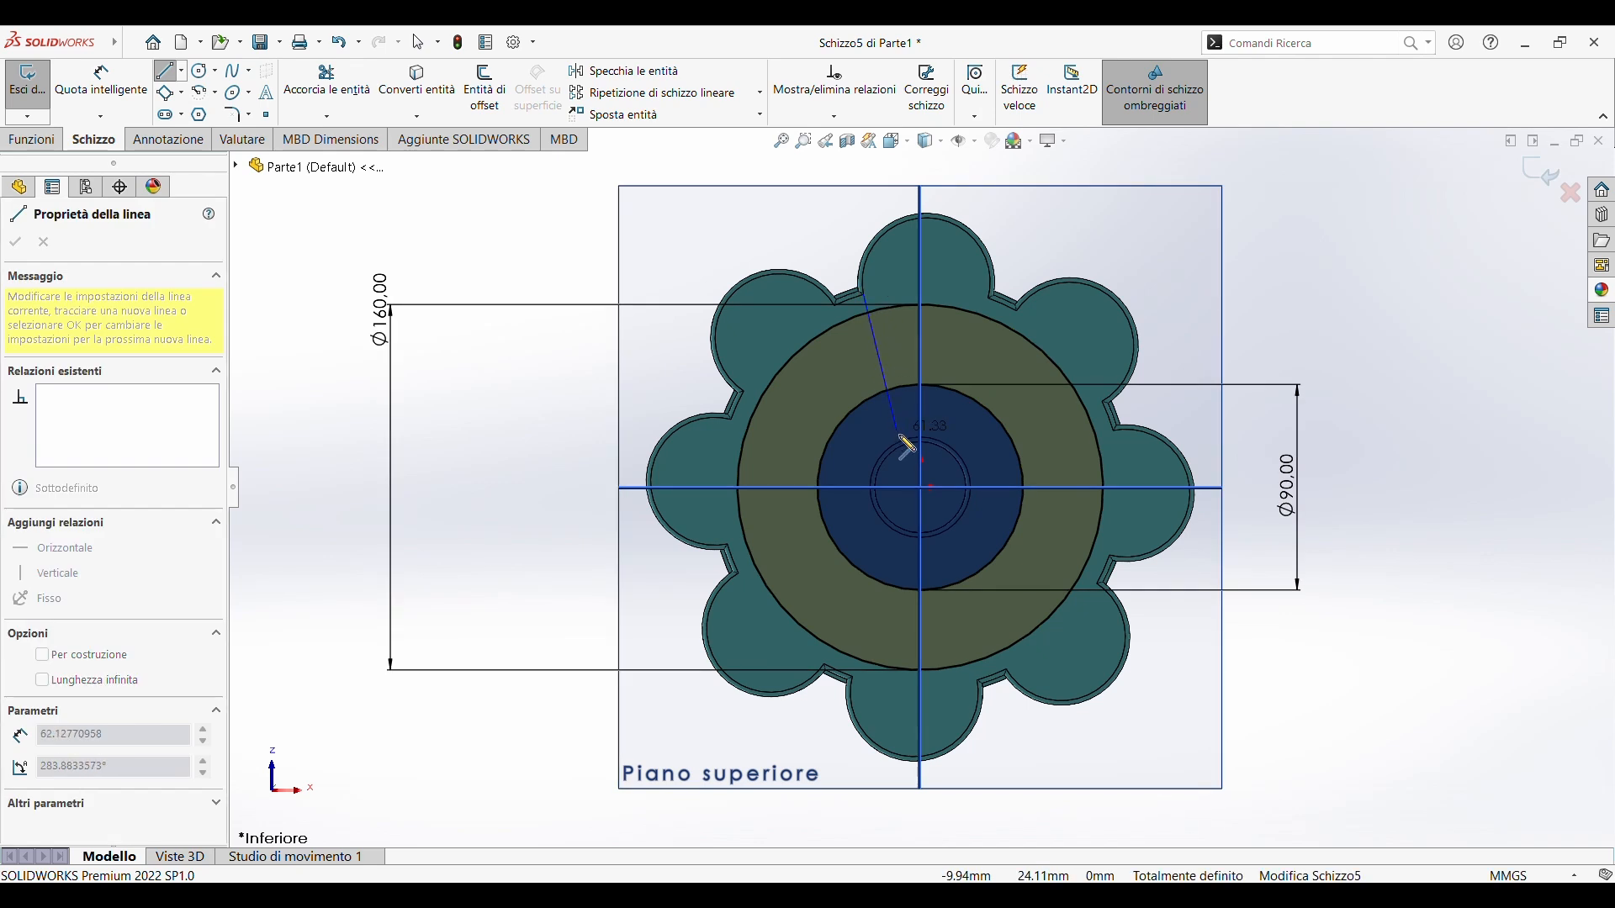
{"action": "left_click", "coordinate": [921, 486]}
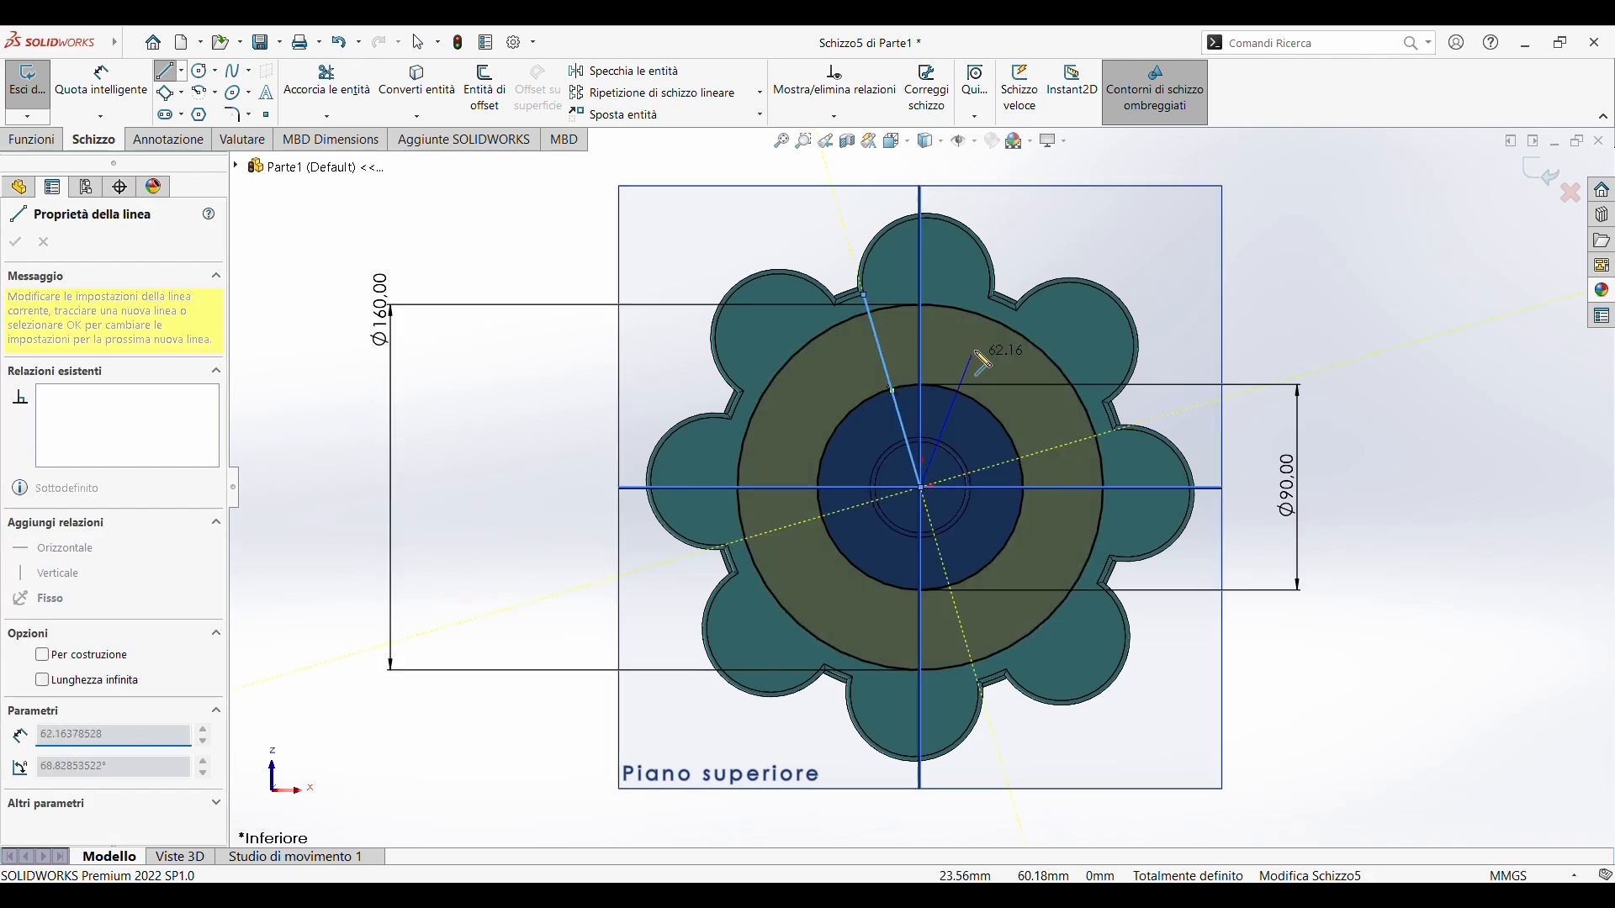
{"action": "left_click", "coordinate": [989, 298]}
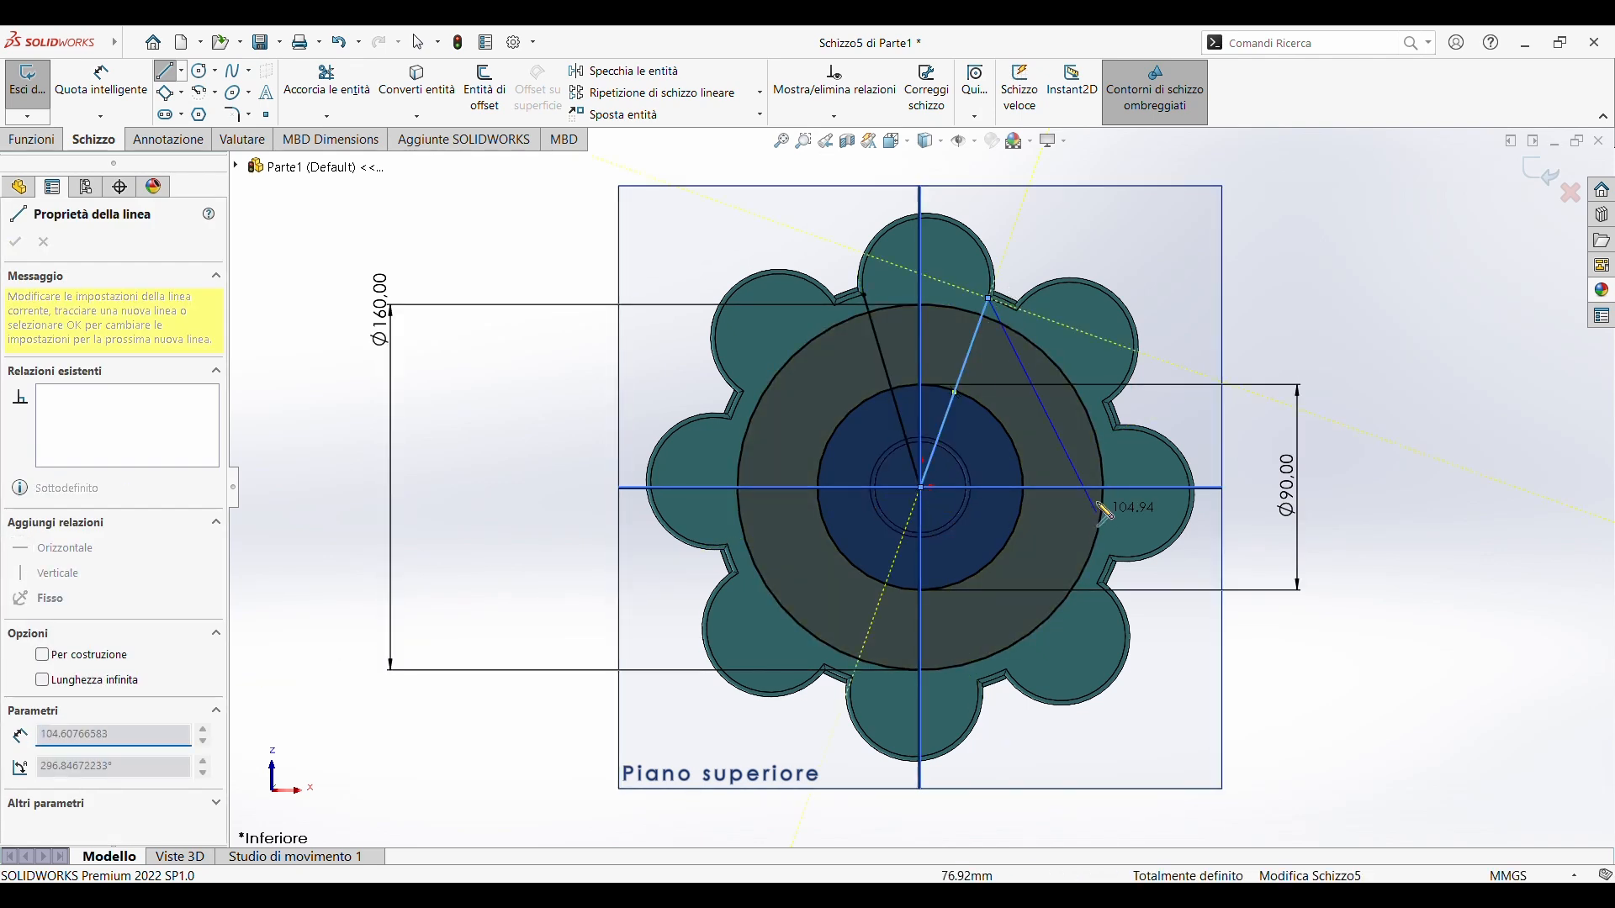
{"action": "key", "text": "Escape"}
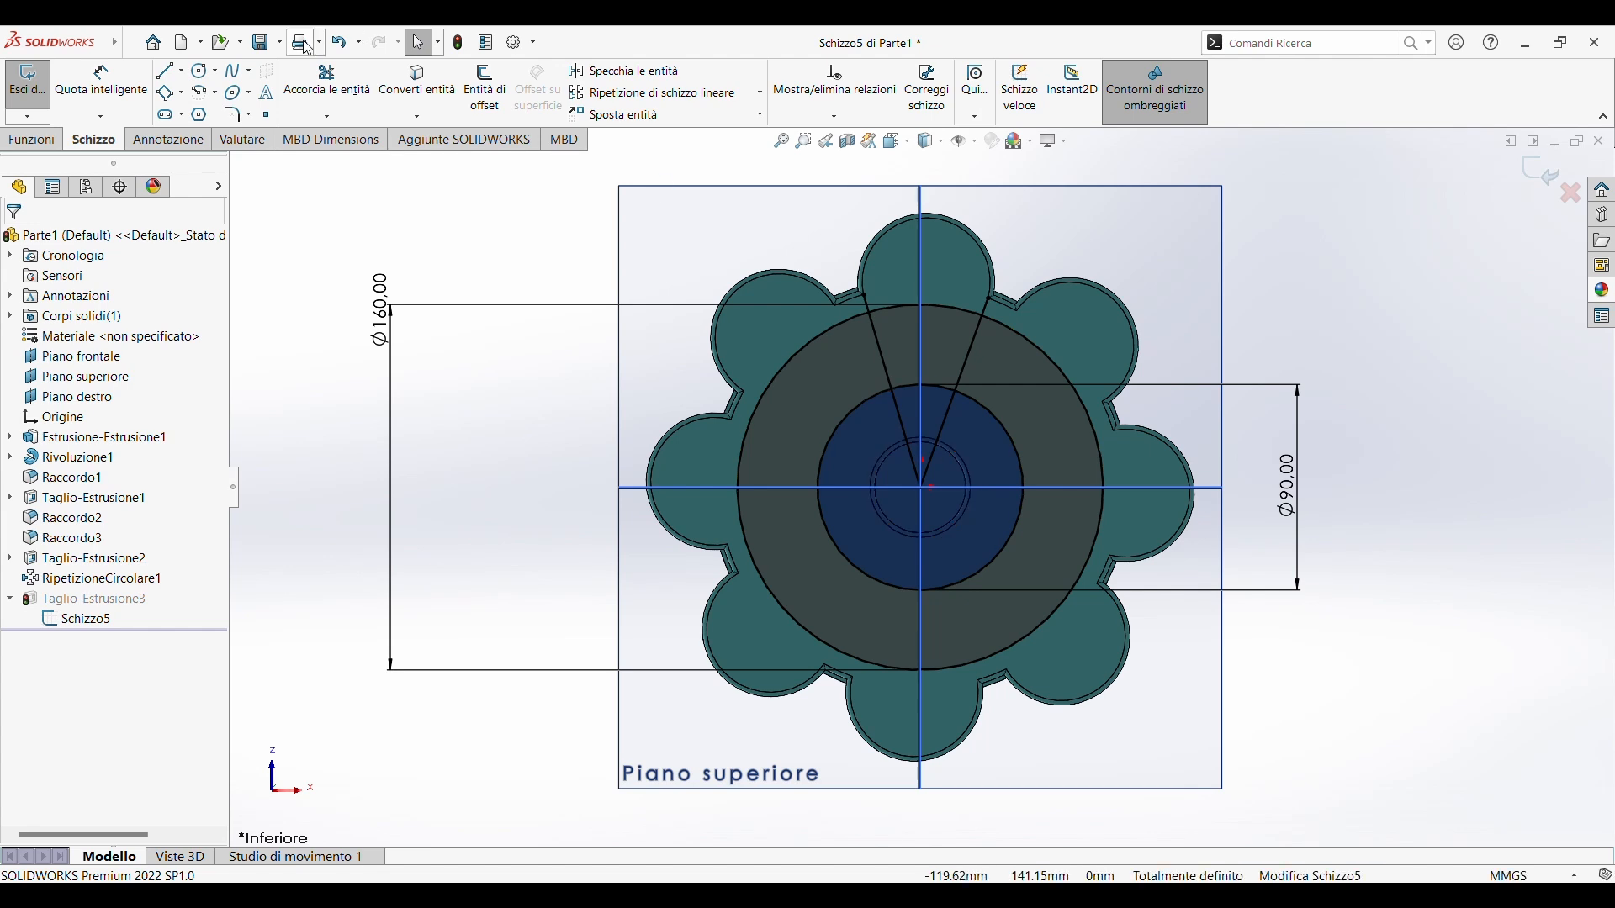
Draw radial lines about 88 mm long joining the origin to the lower corners of the upper-left and left lobes
{"action": "key", "text": "l"}
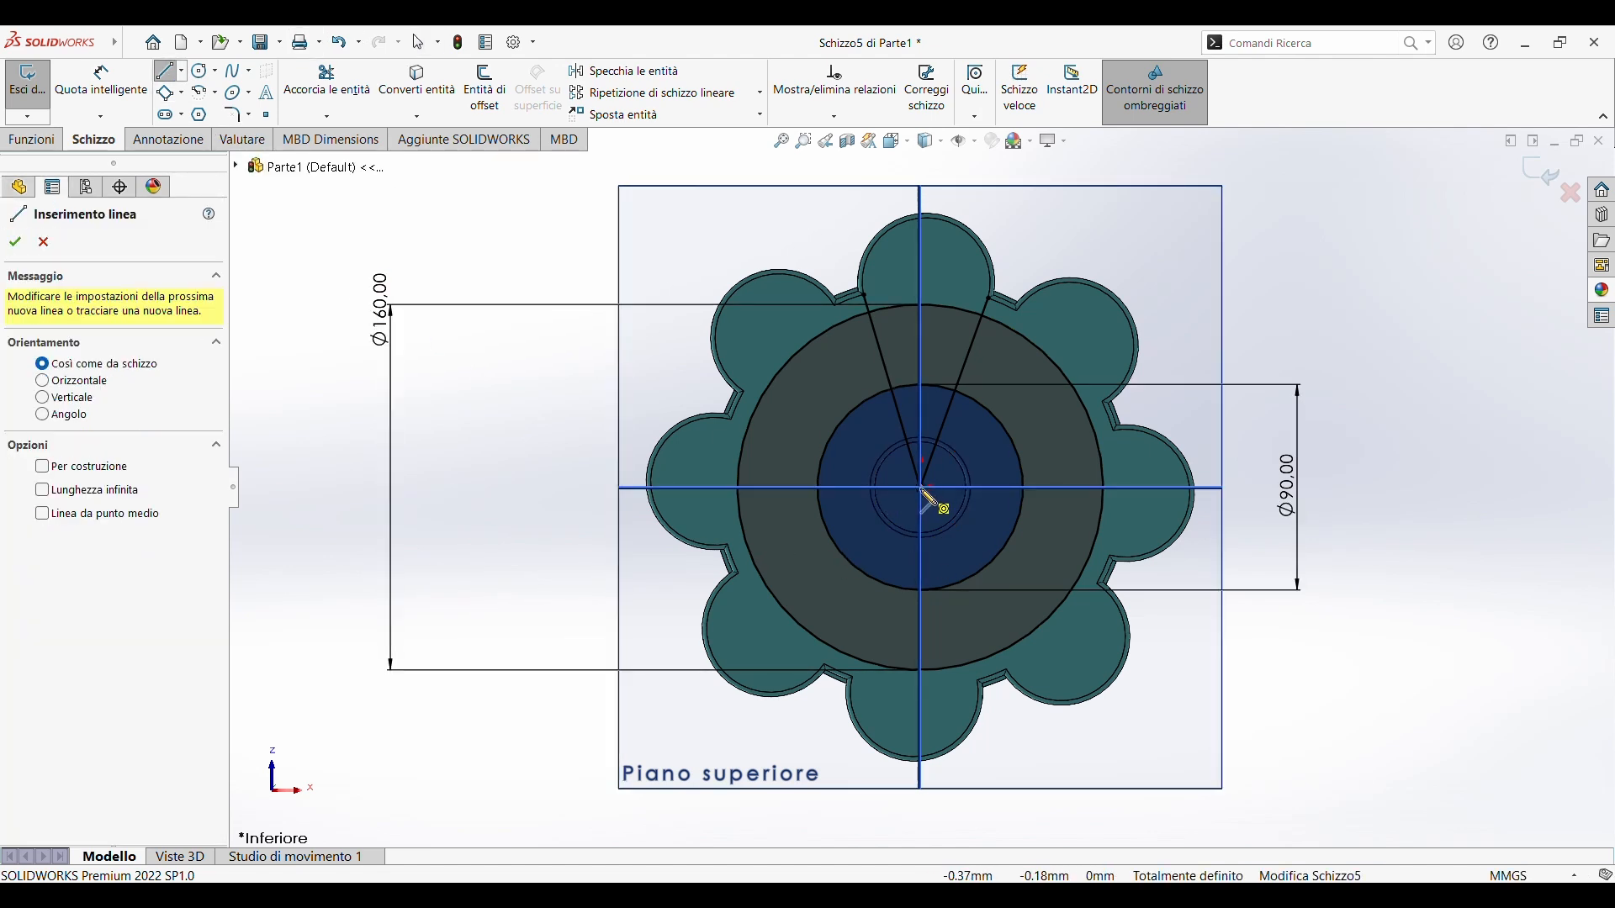
{"action": "left_click", "coordinate": [923, 487]}
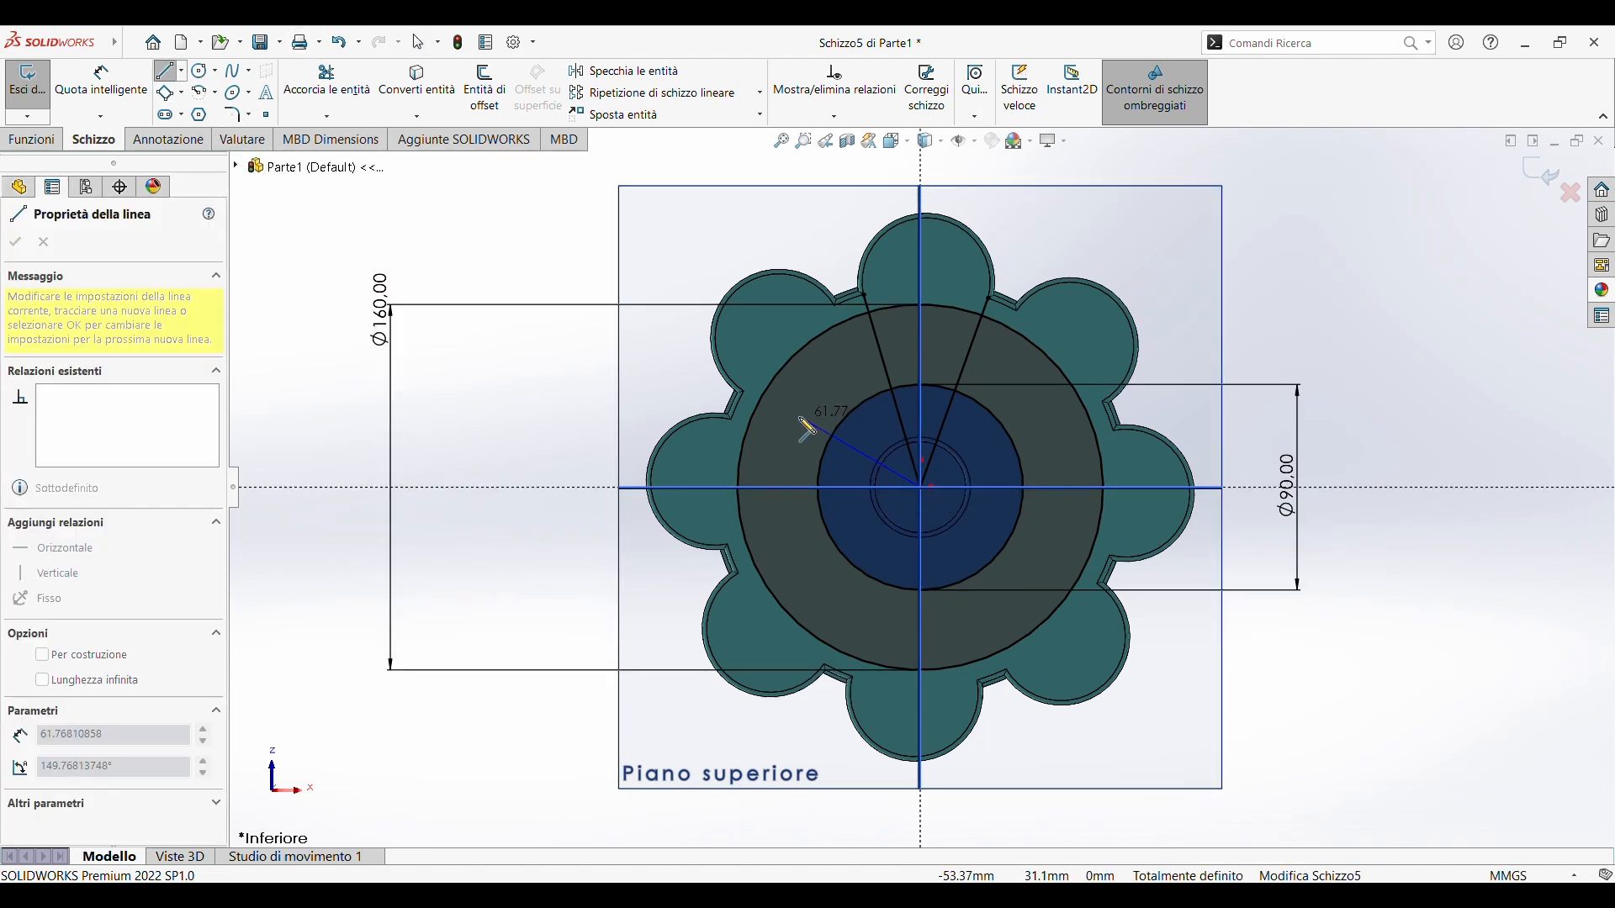
{"action": "left_click", "coordinate": [744, 392]}
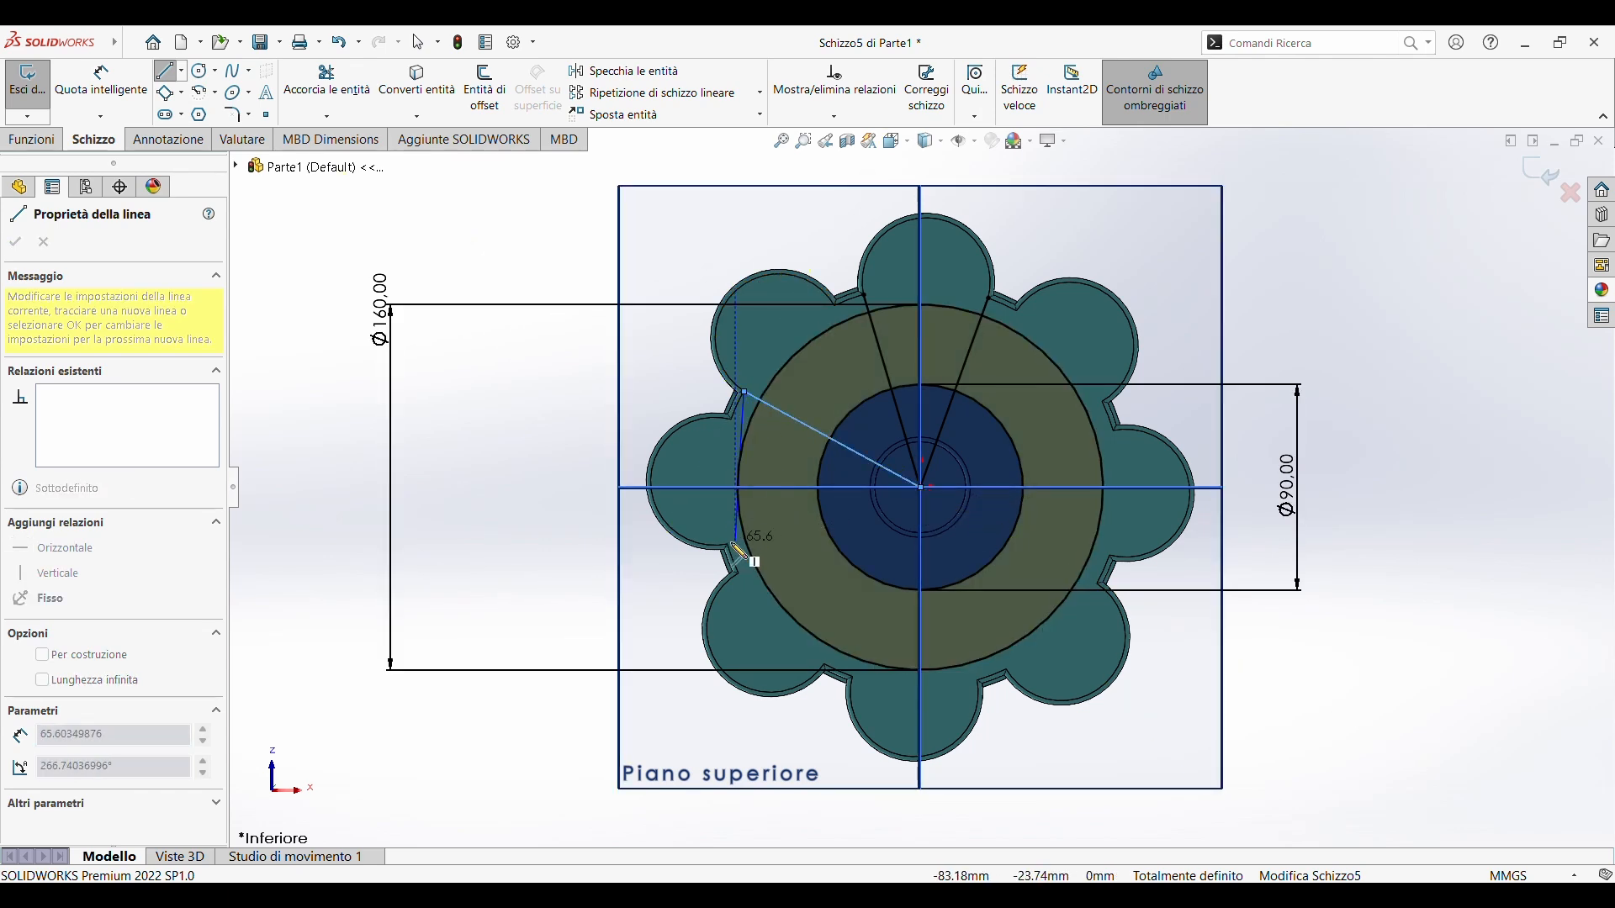
{"action": "key", "text": "Escape"}
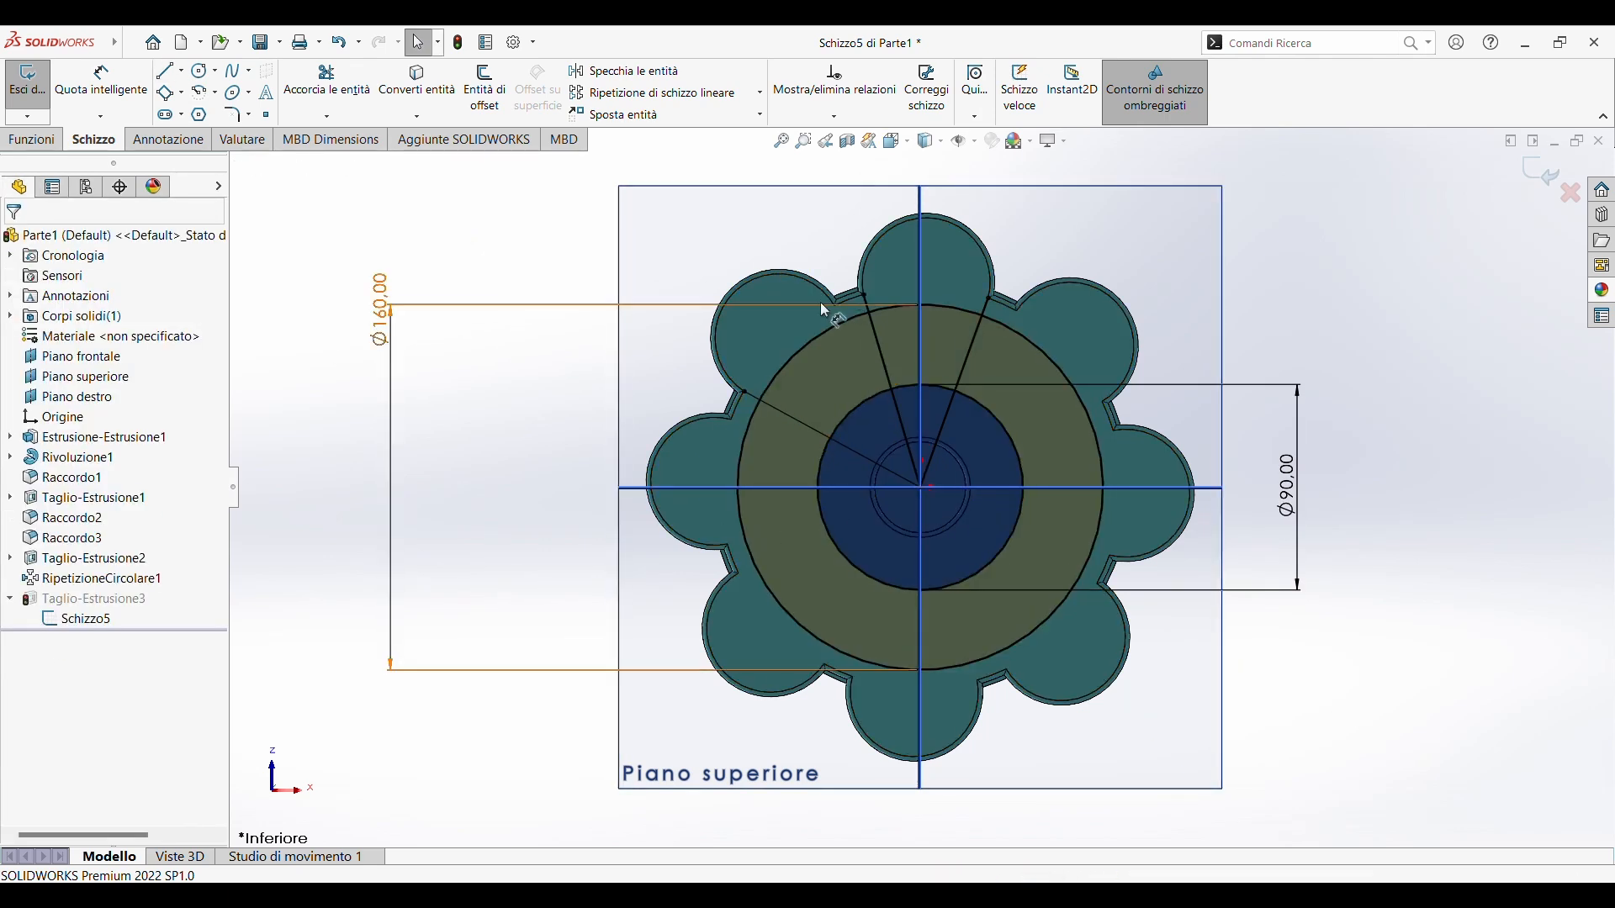
{"action": "left_click", "coordinate": [170, 74]}
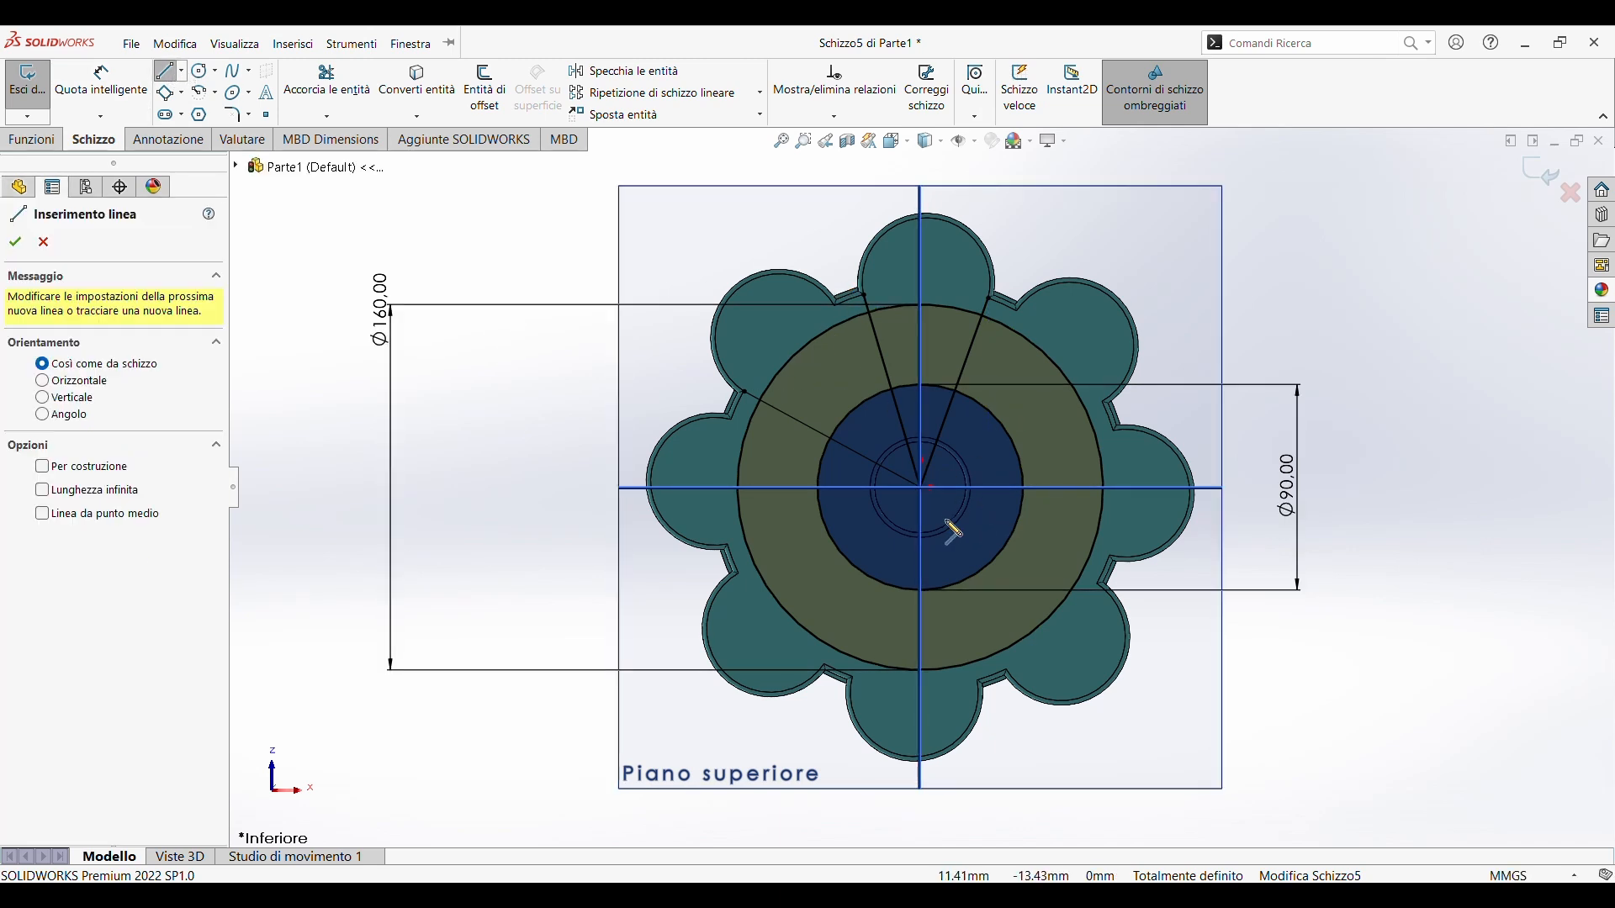
{"action": "left_click", "coordinate": [728, 546]}
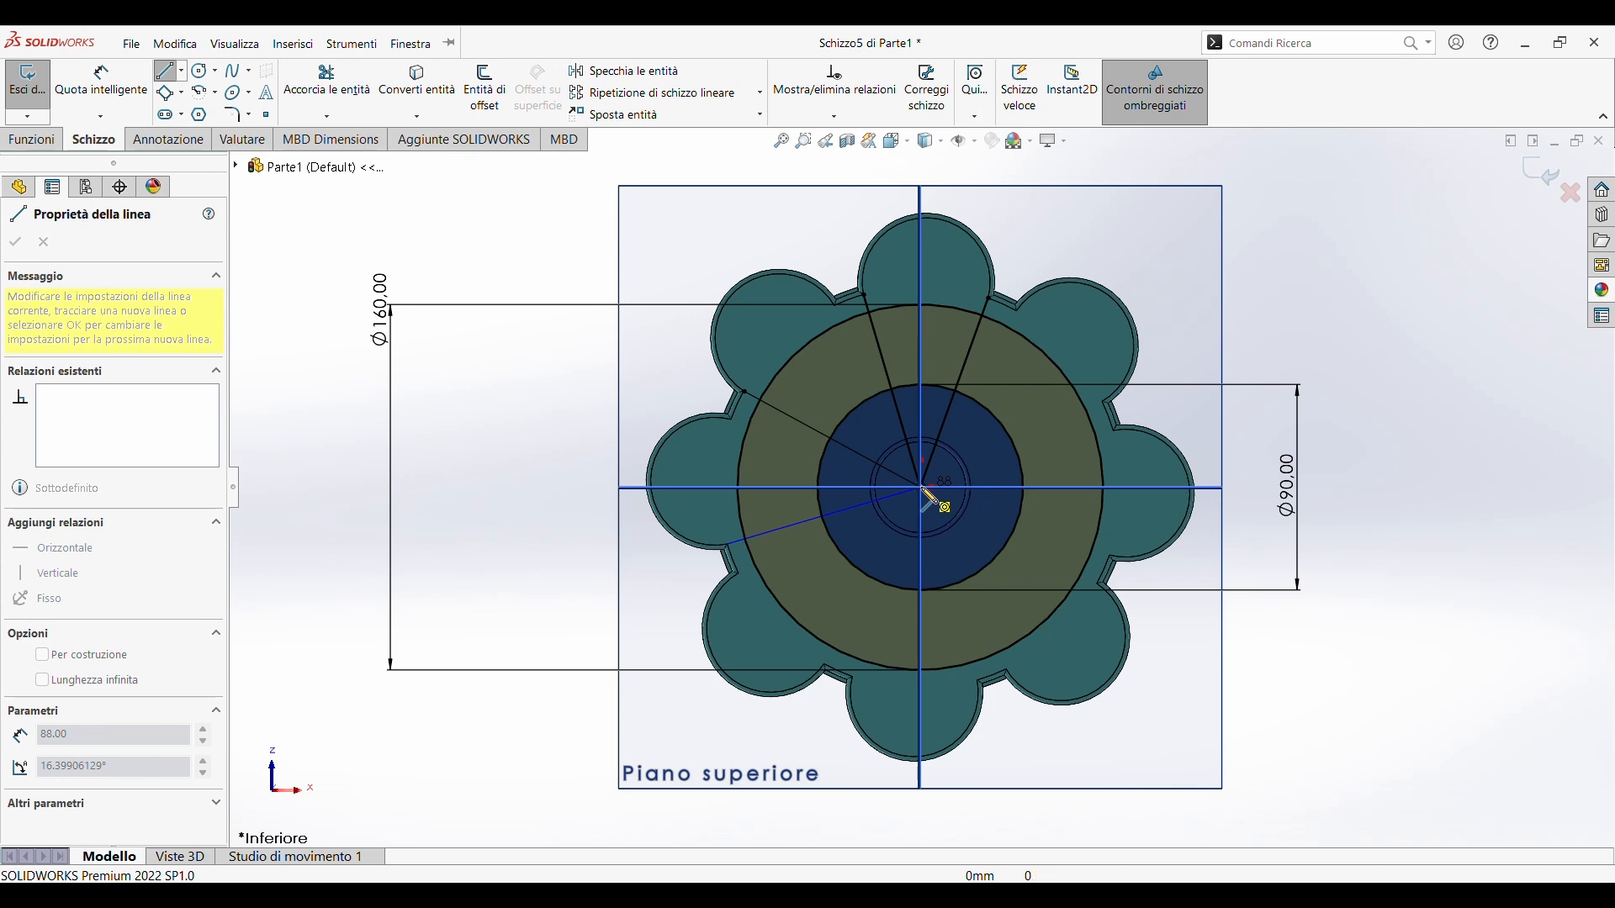
{"action": "left_click", "coordinate": [922, 488]}
{"action": "key", "text": "Escape"}
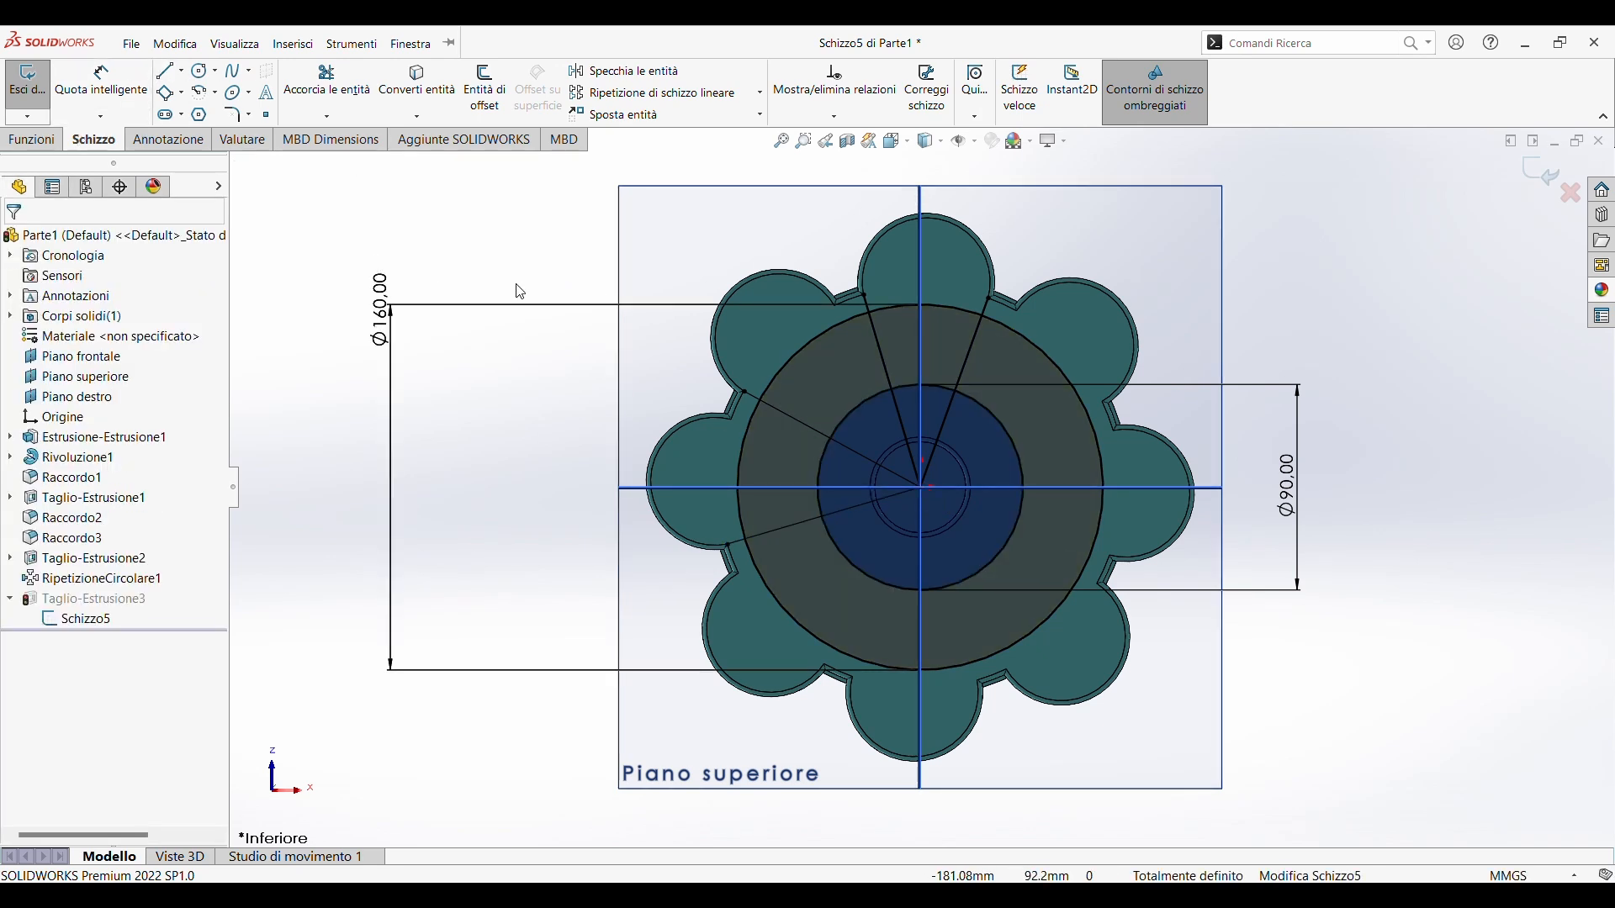
Delete the upper-left lobe's radial line and draw lines to the origin from the left lobe's upper corner and both upper-left lobe corners
{"action": "left_click", "coordinate": [804, 427]}
{"action": "key", "text": "Delete"}
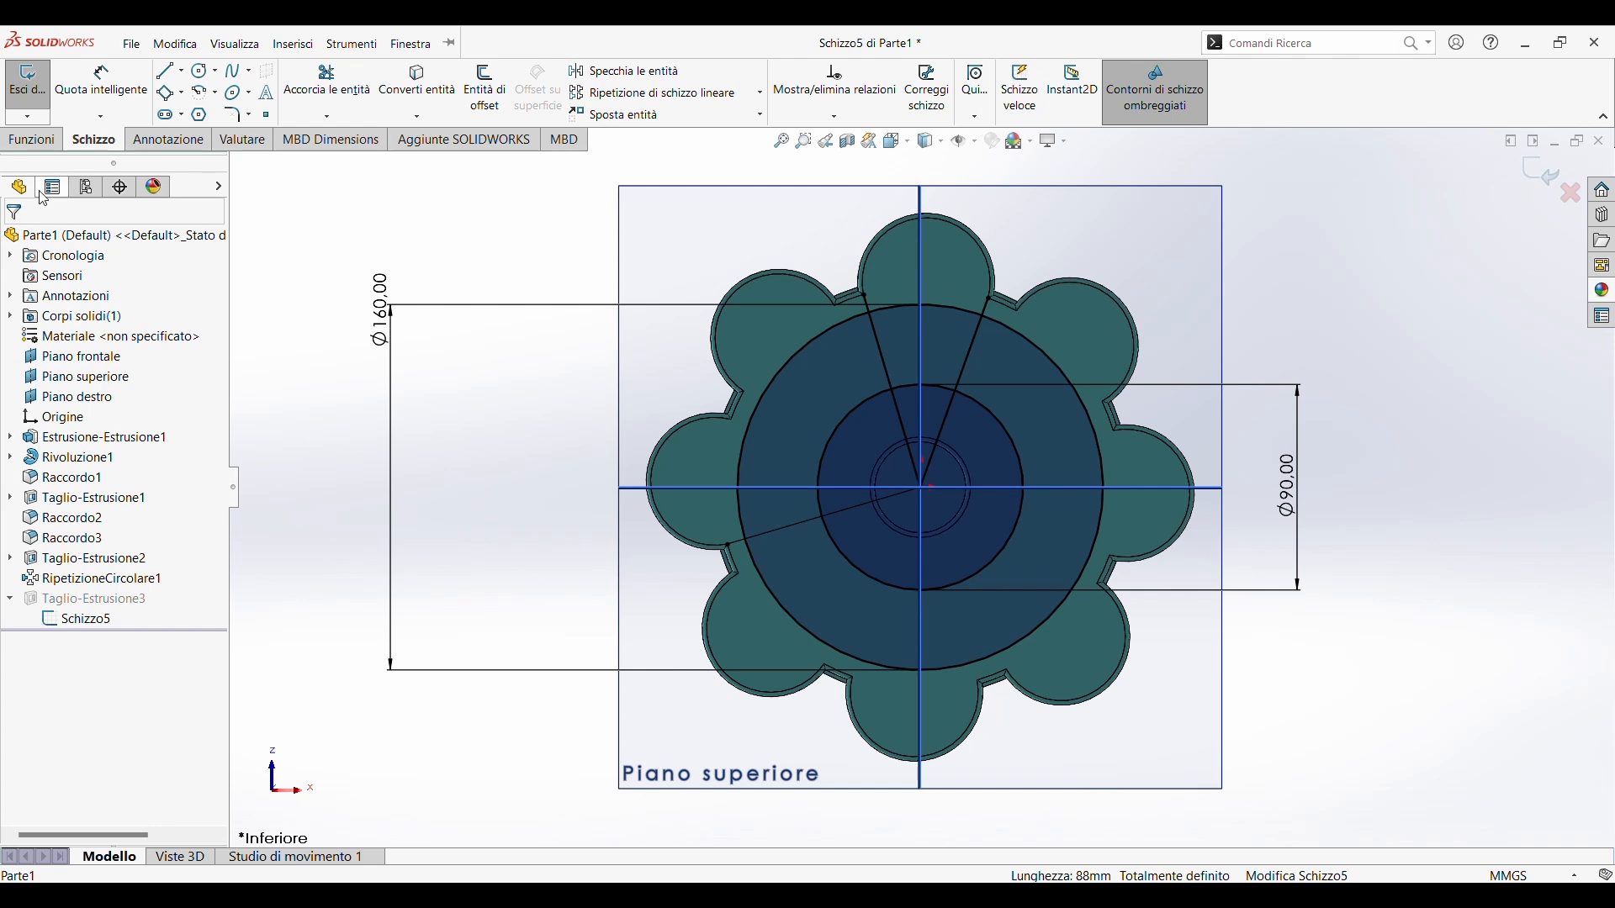
{"action": "left_click", "coordinate": [167, 73]}
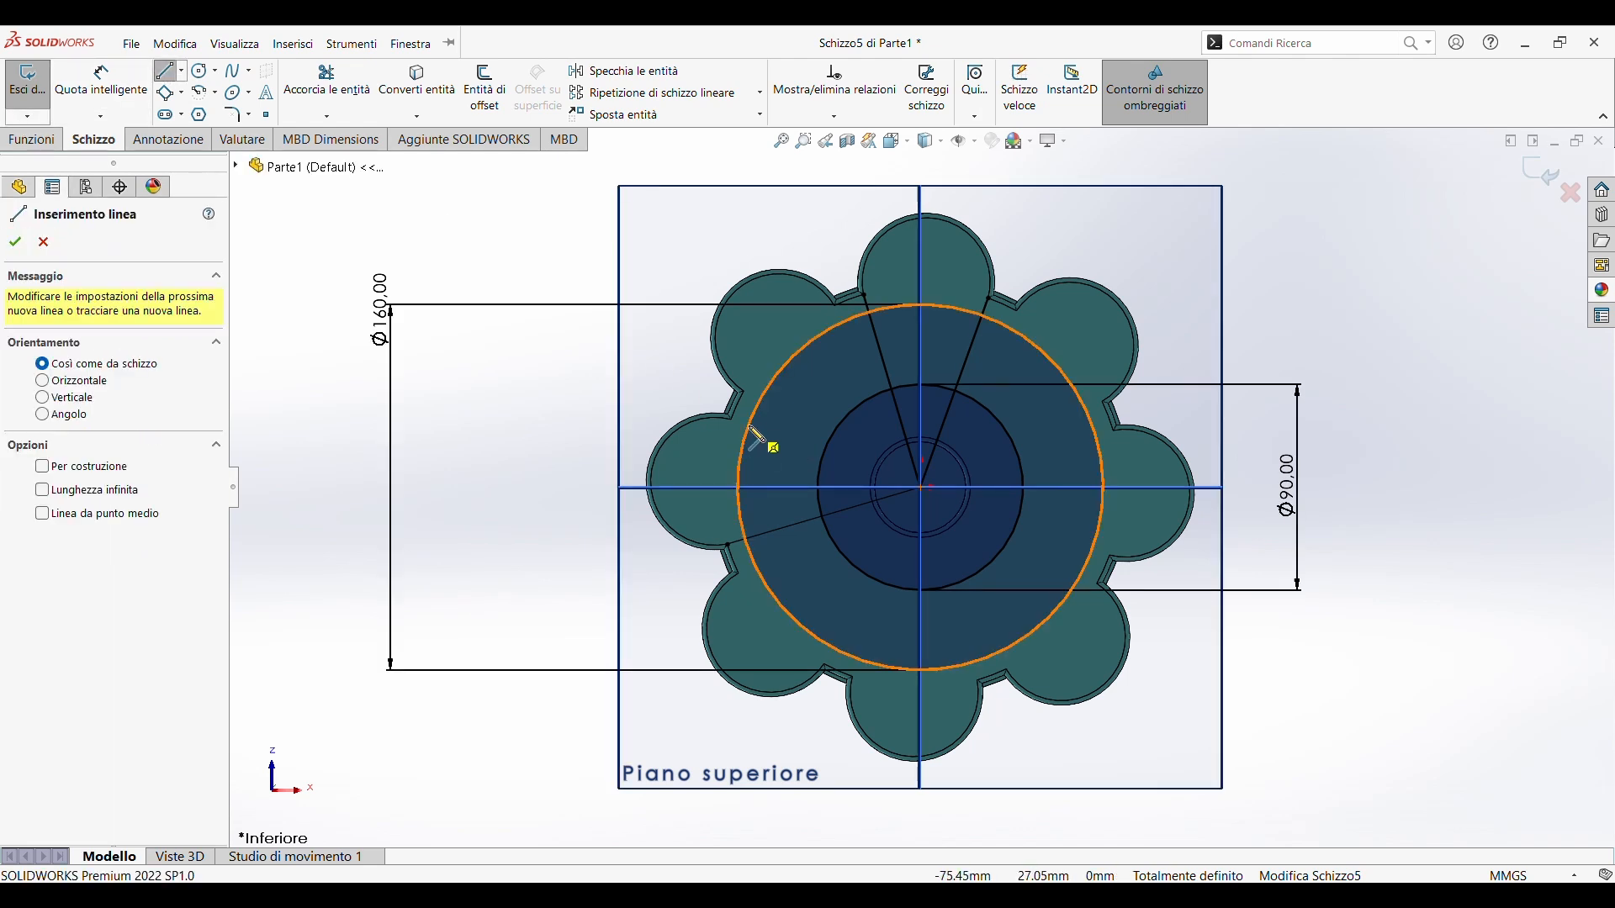
{"action": "left_click", "coordinate": [731, 419]}
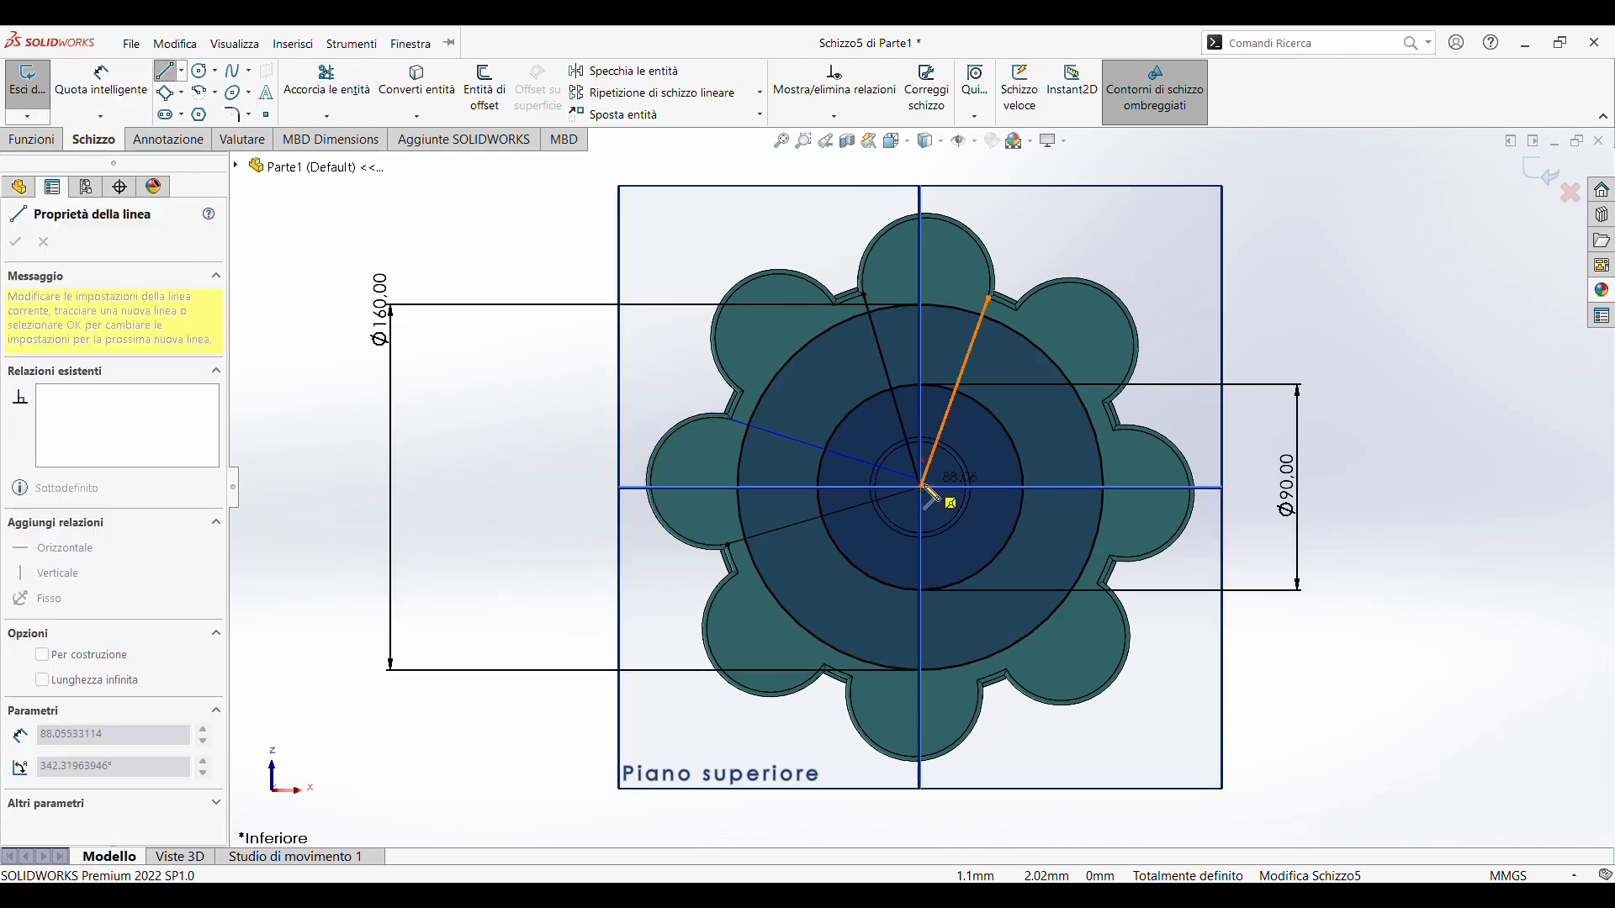
{"action": "left_click", "coordinate": [921, 487]}
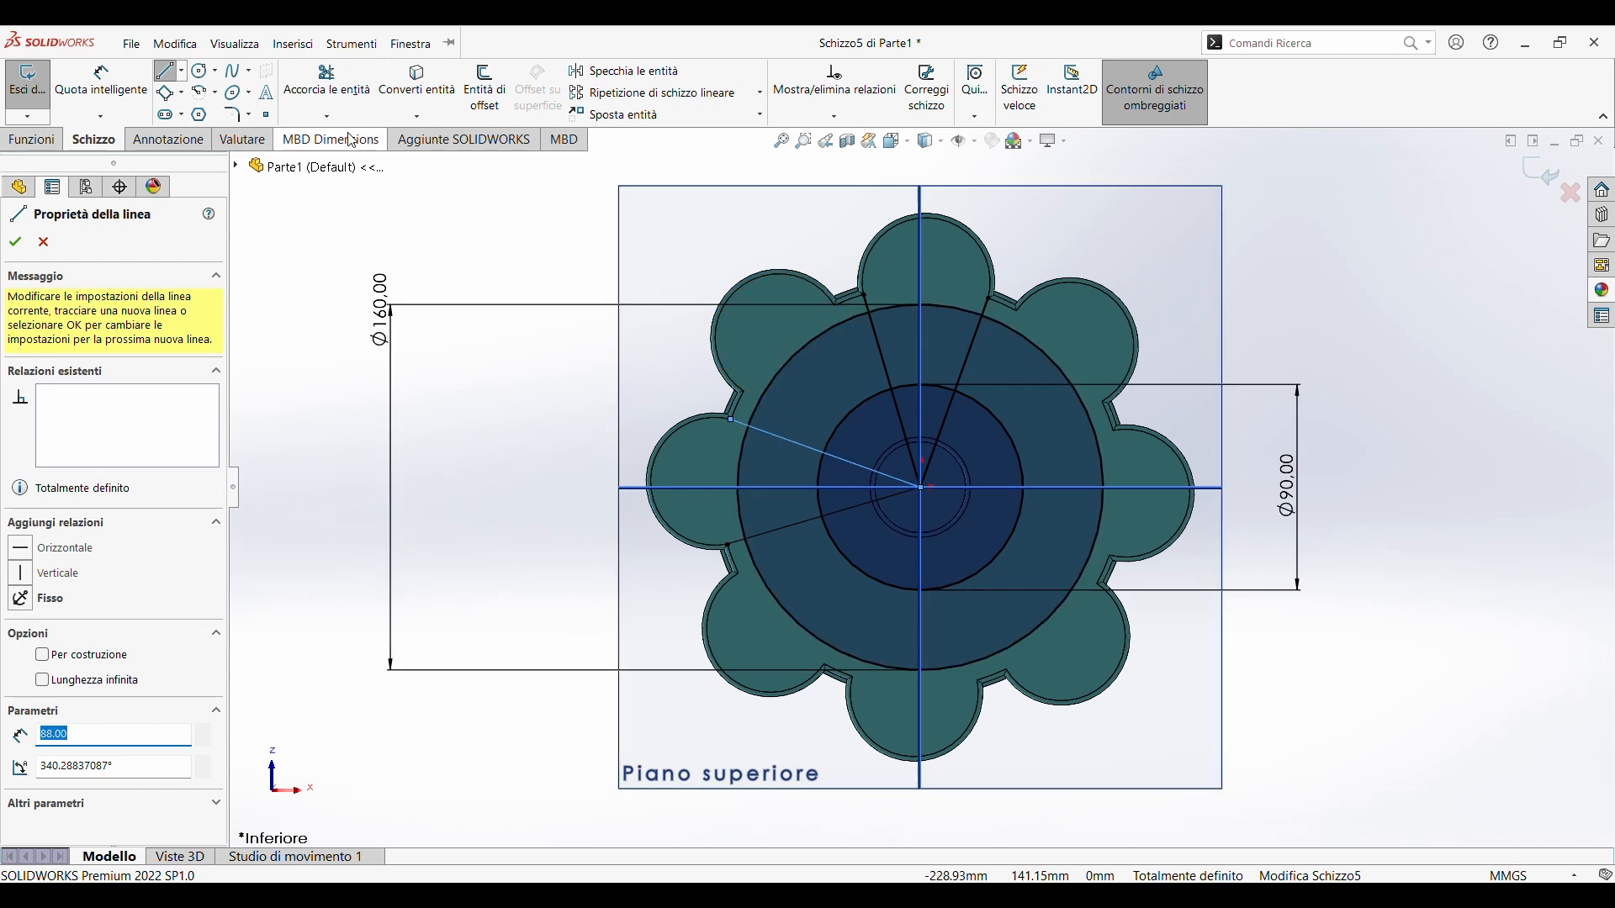
{"action": "left_click", "coordinate": [742, 392]}
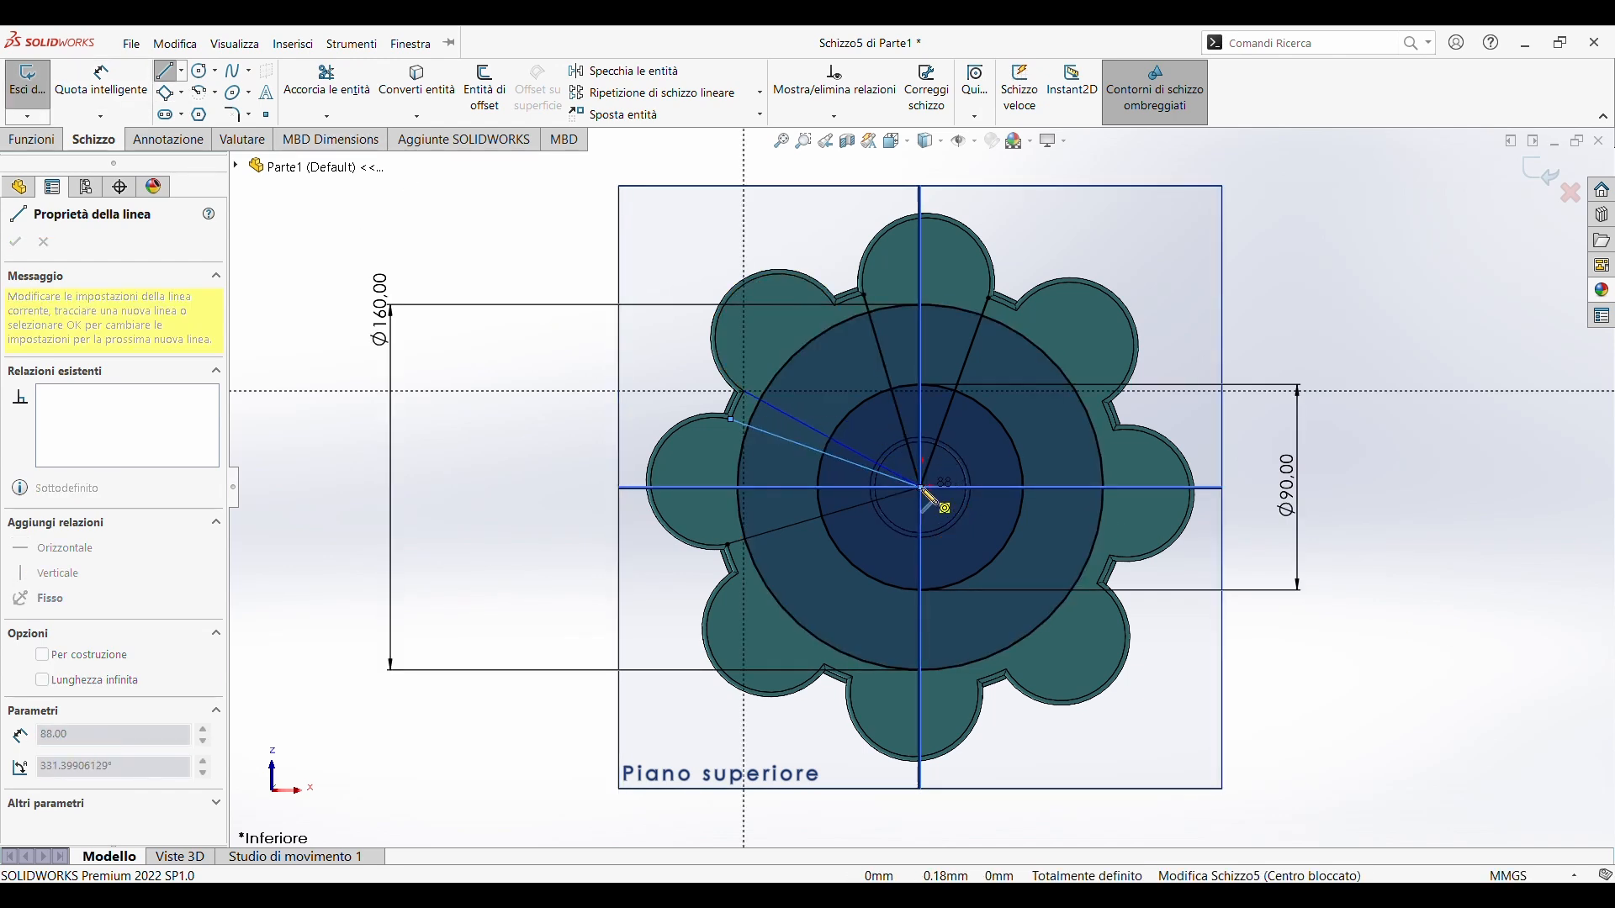
{"action": "left_click", "coordinate": [922, 488]}
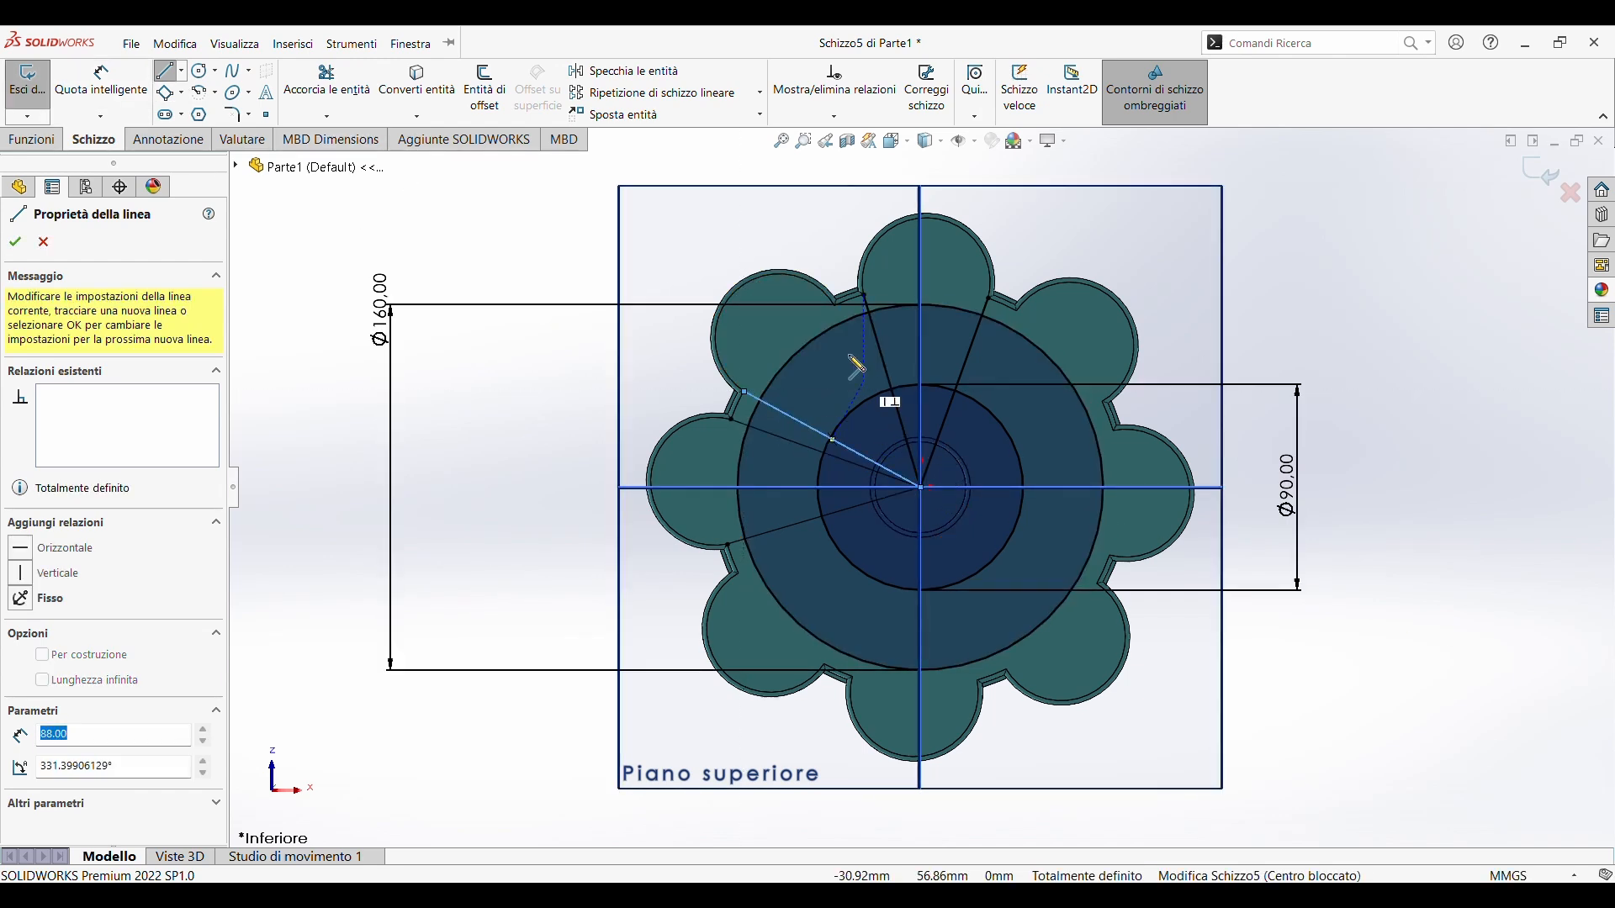
{"action": "left_click", "coordinate": [834, 305]}
{"action": "left_click", "coordinate": [921, 488]}
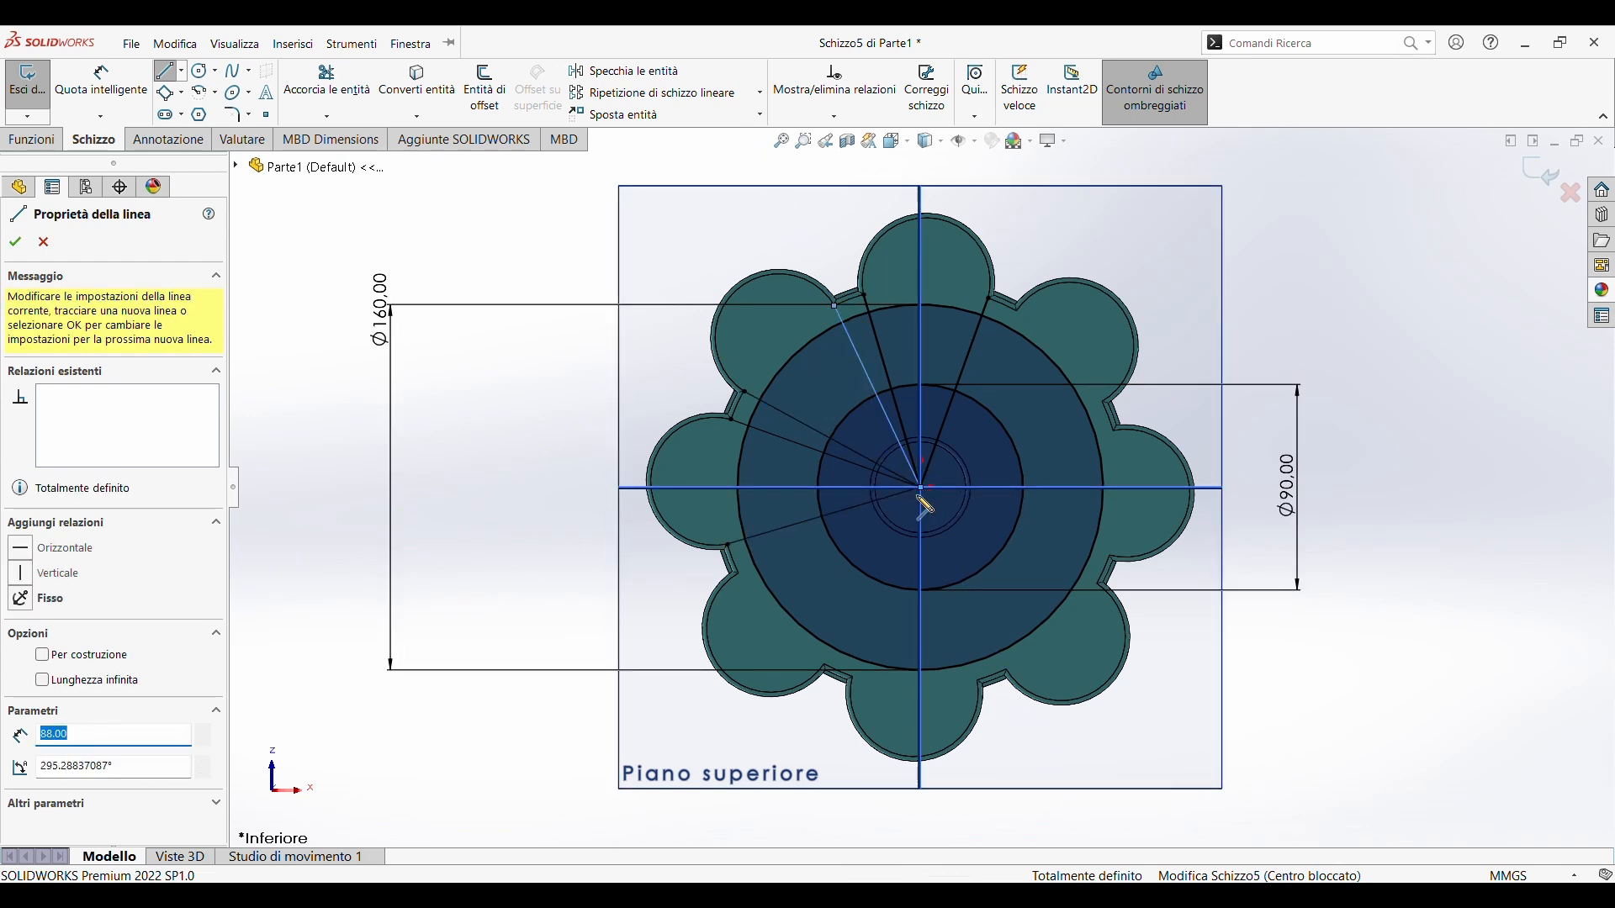
{"action": "key", "text": "Escape"}
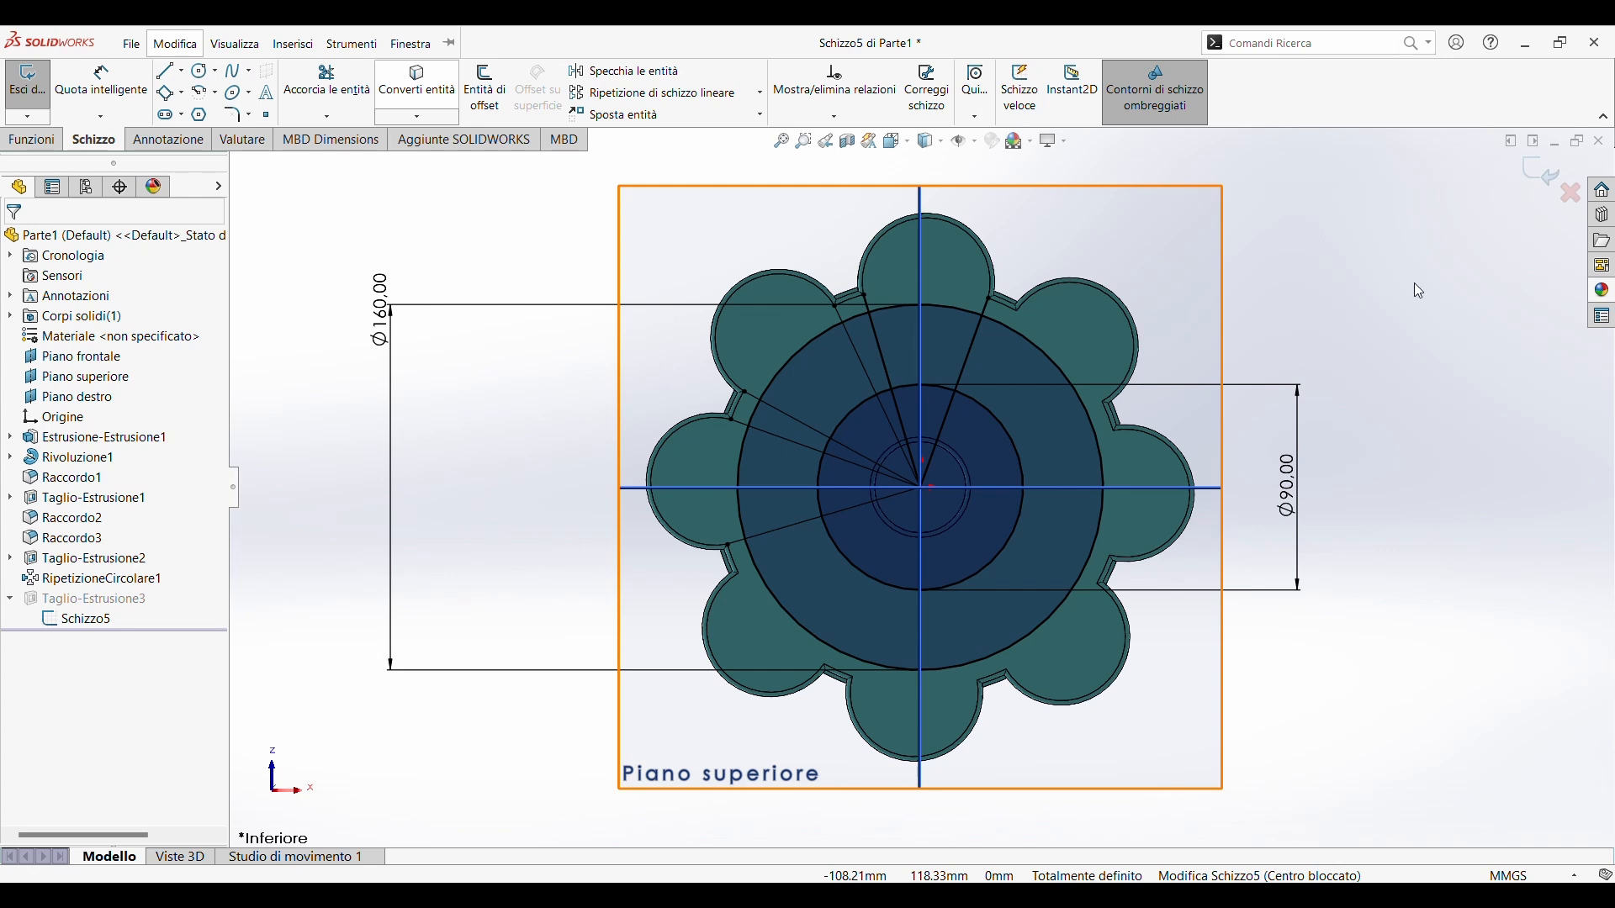
Draw four radial lines about 88 mm long to the origin from both corners of the lower-left lobe and both corners of the bottom lobe
{"action": "left_click", "coordinate": [161, 74]}
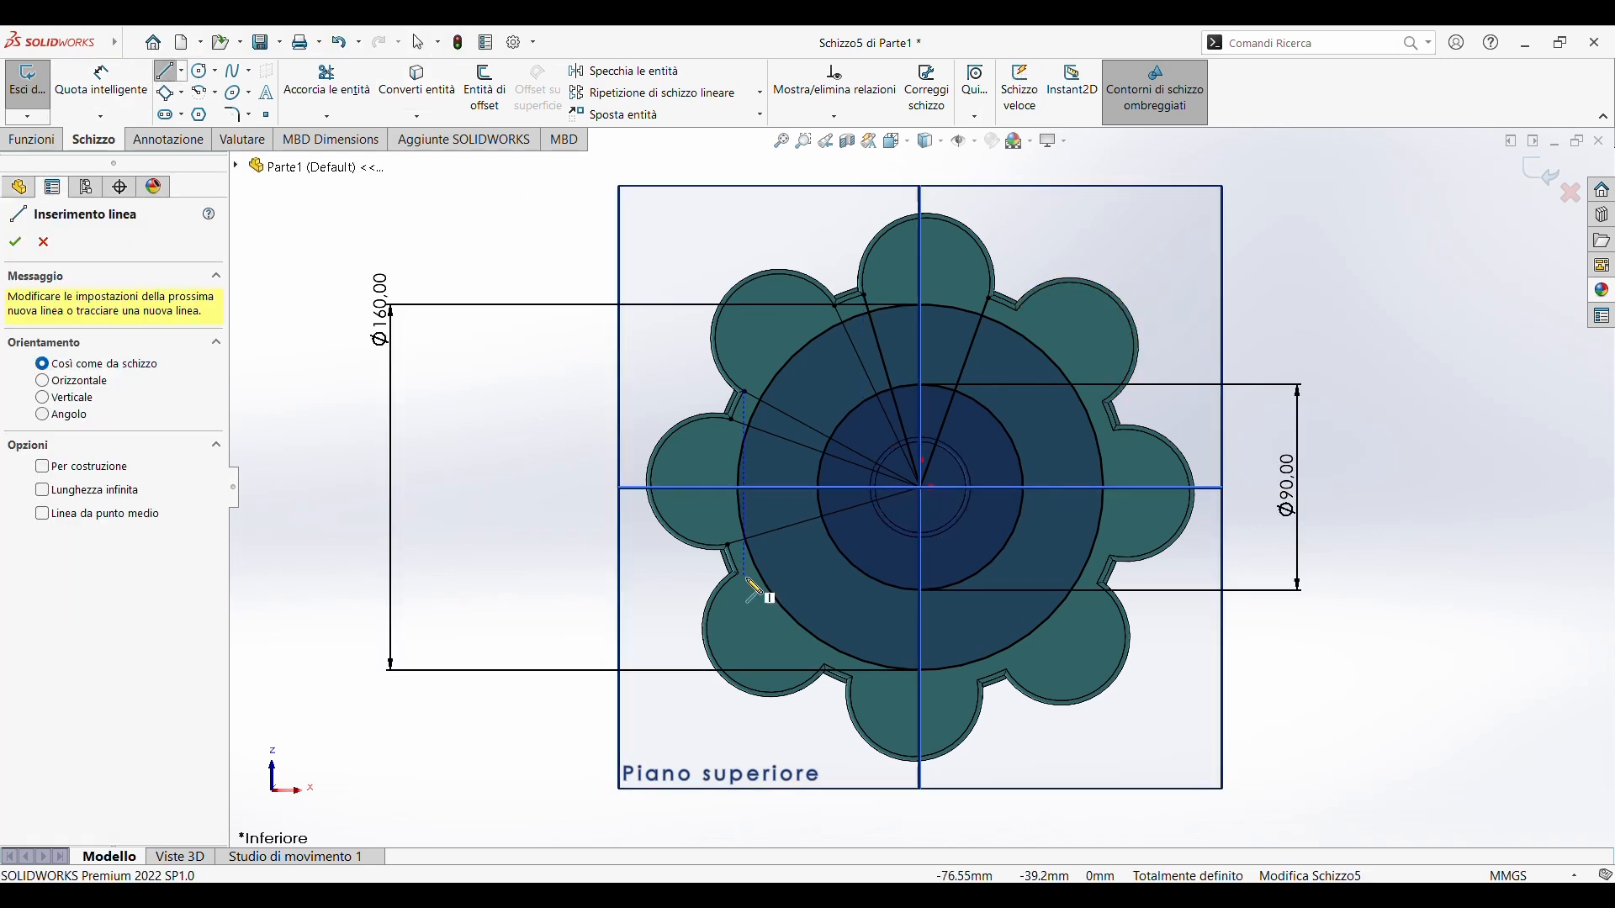
{"action": "key", "text": "Escape"}
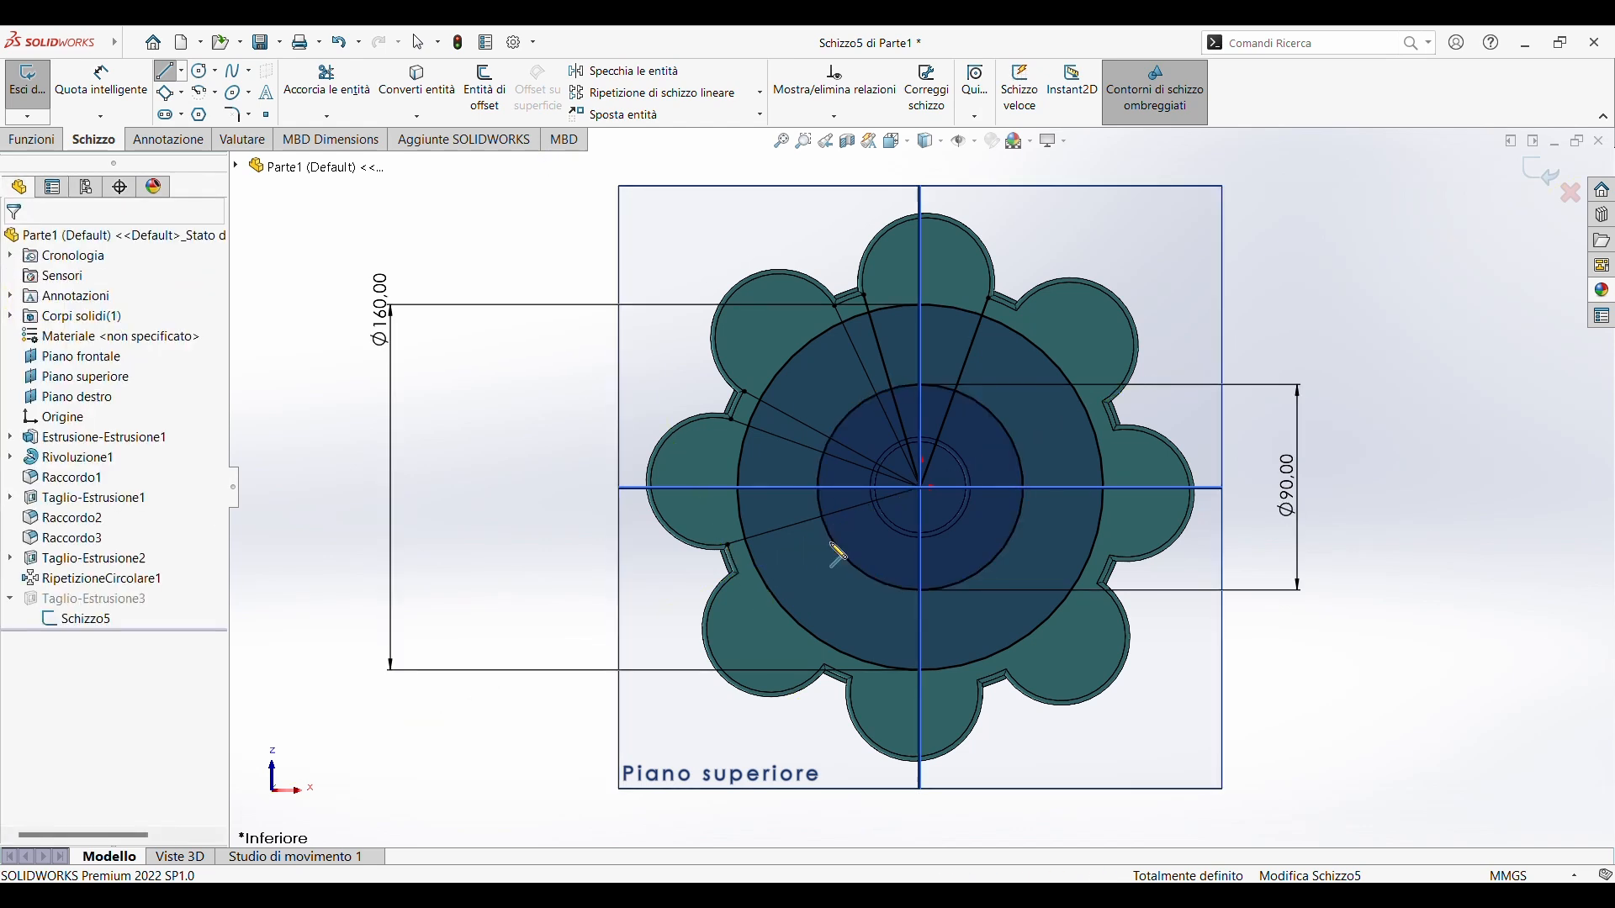
{"action": "key", "text": "l"}
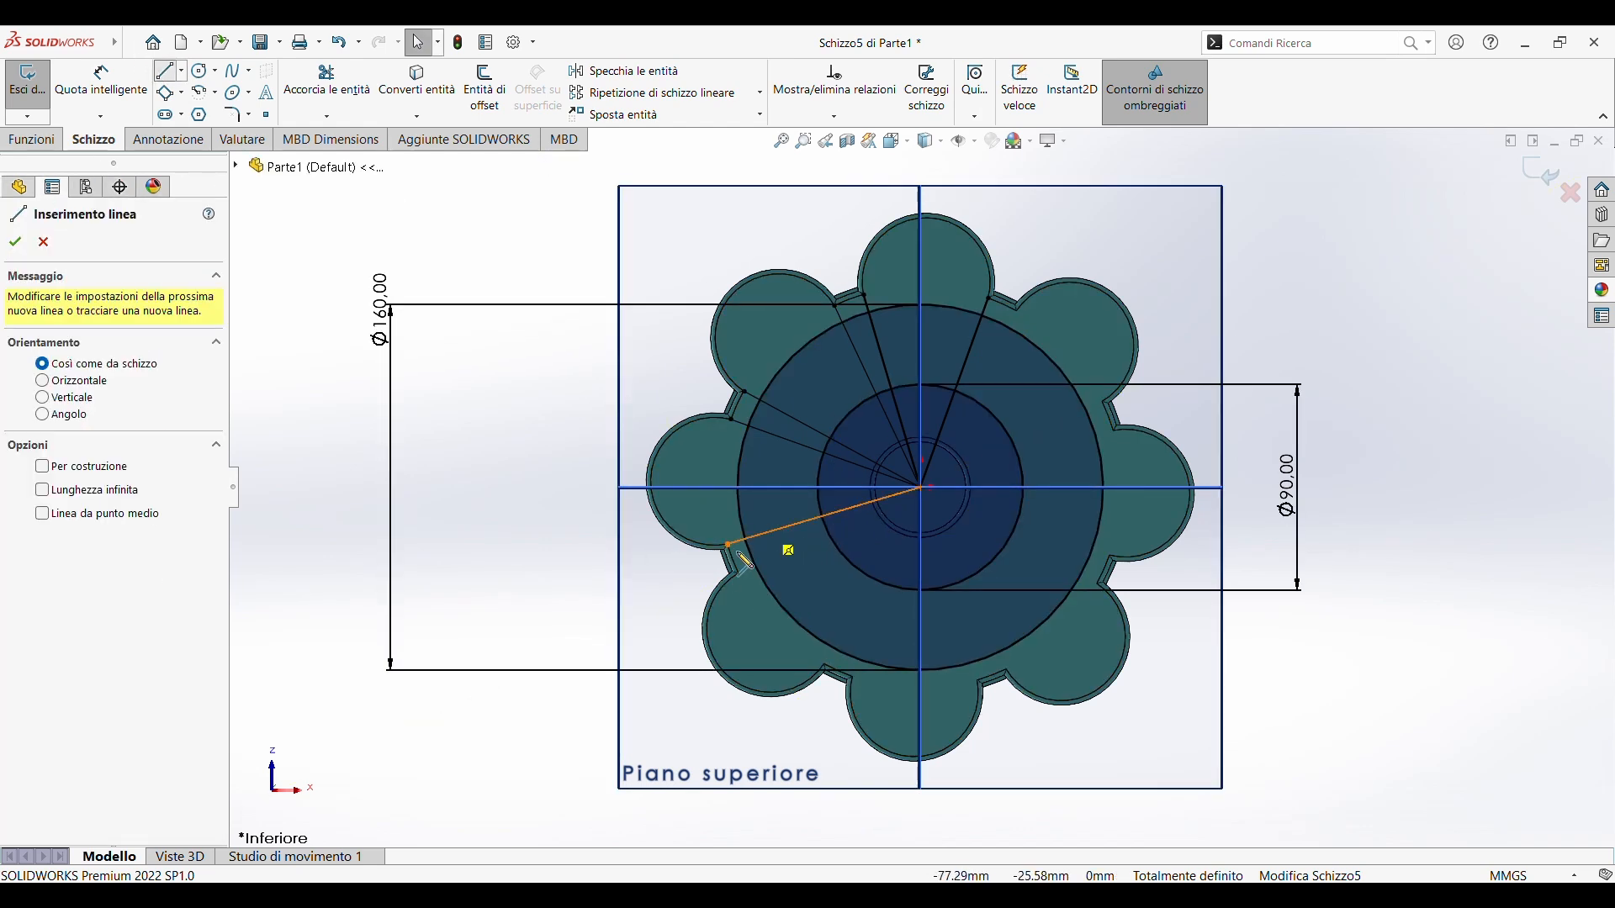
{"action": "left_click_drag", "start_coordinate": [738, 574], "coordinate": [921, 488]}
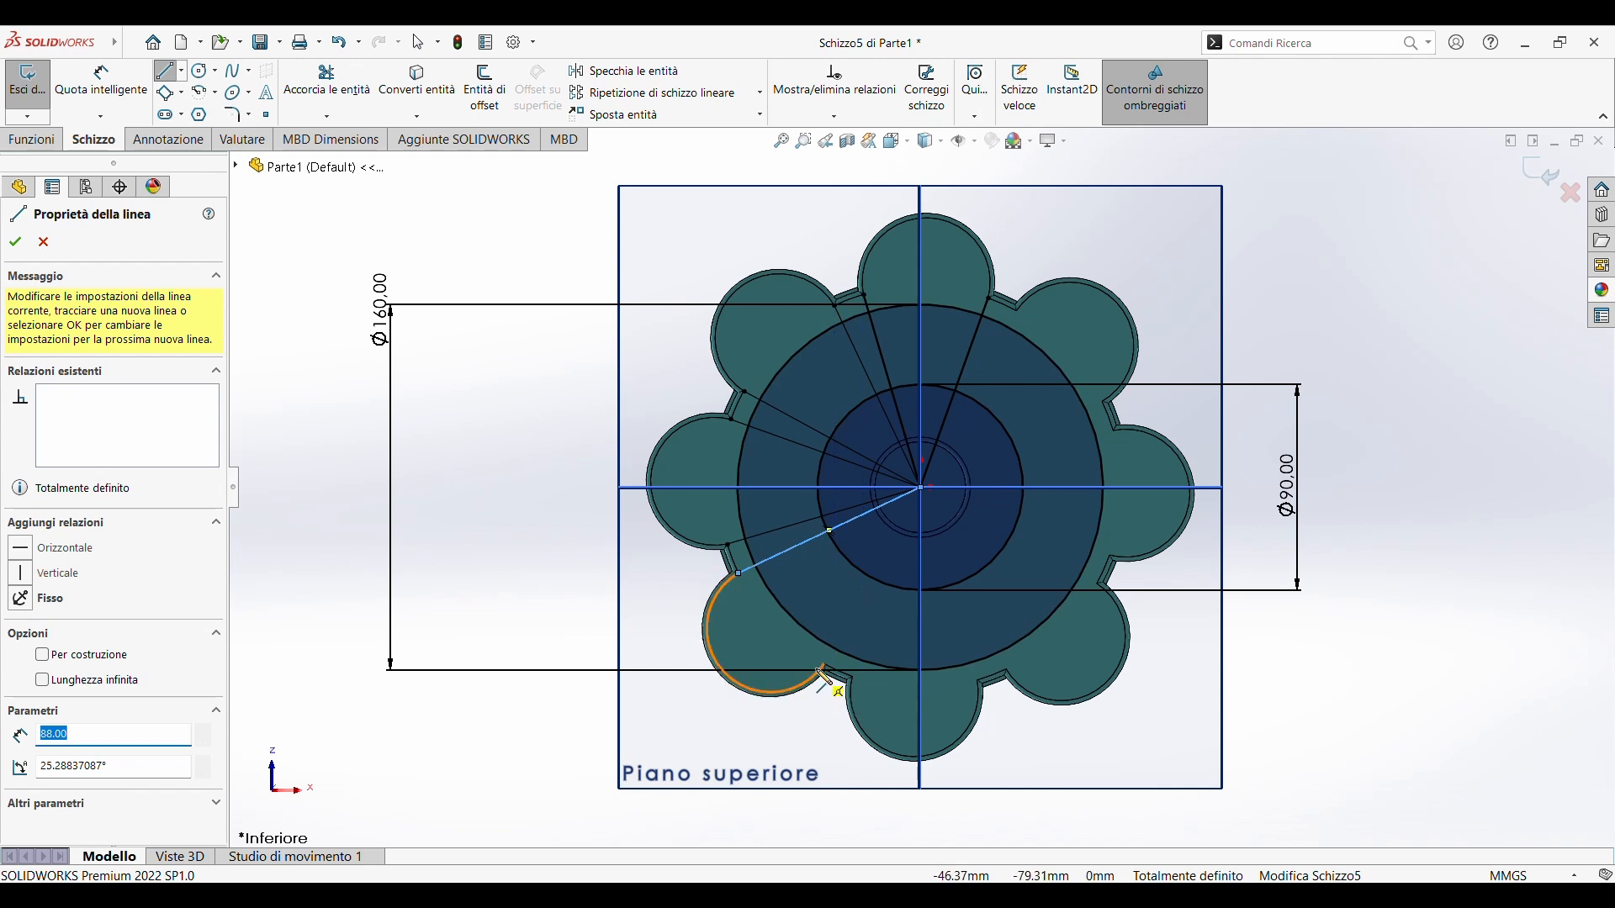
{"action": "mouse_move", "coordinate": [824, 664]}
{"action": "left_mouse_down"}
{"action": "mouse_move", "coordinate": [940, 503]}
{"action": "mouse_move", "coordinate": [922, 489]}
{"action": "left_mouse_up"}
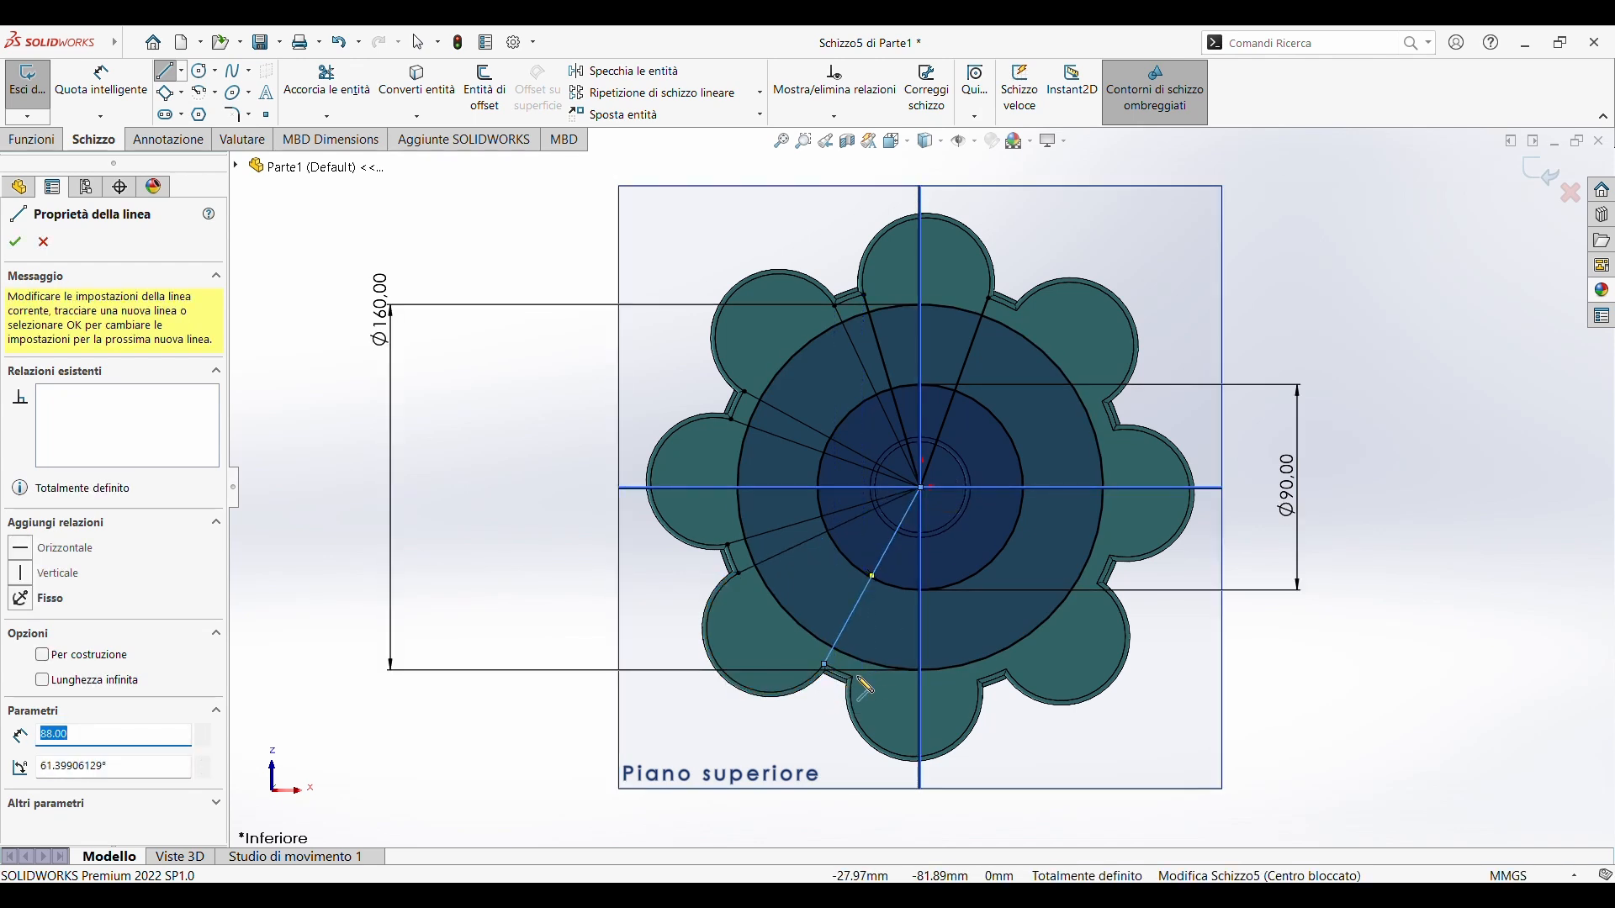
{"action": "mouse_move", "coordinate": [852, 676]}
{"action": "left_mouse_down"}
{"action": "mouse_move", "coordinate": [937, 515]}
{"action": "mouse_move", "coordinate": [921, 487]}
{"action": "left_mouse_up"}
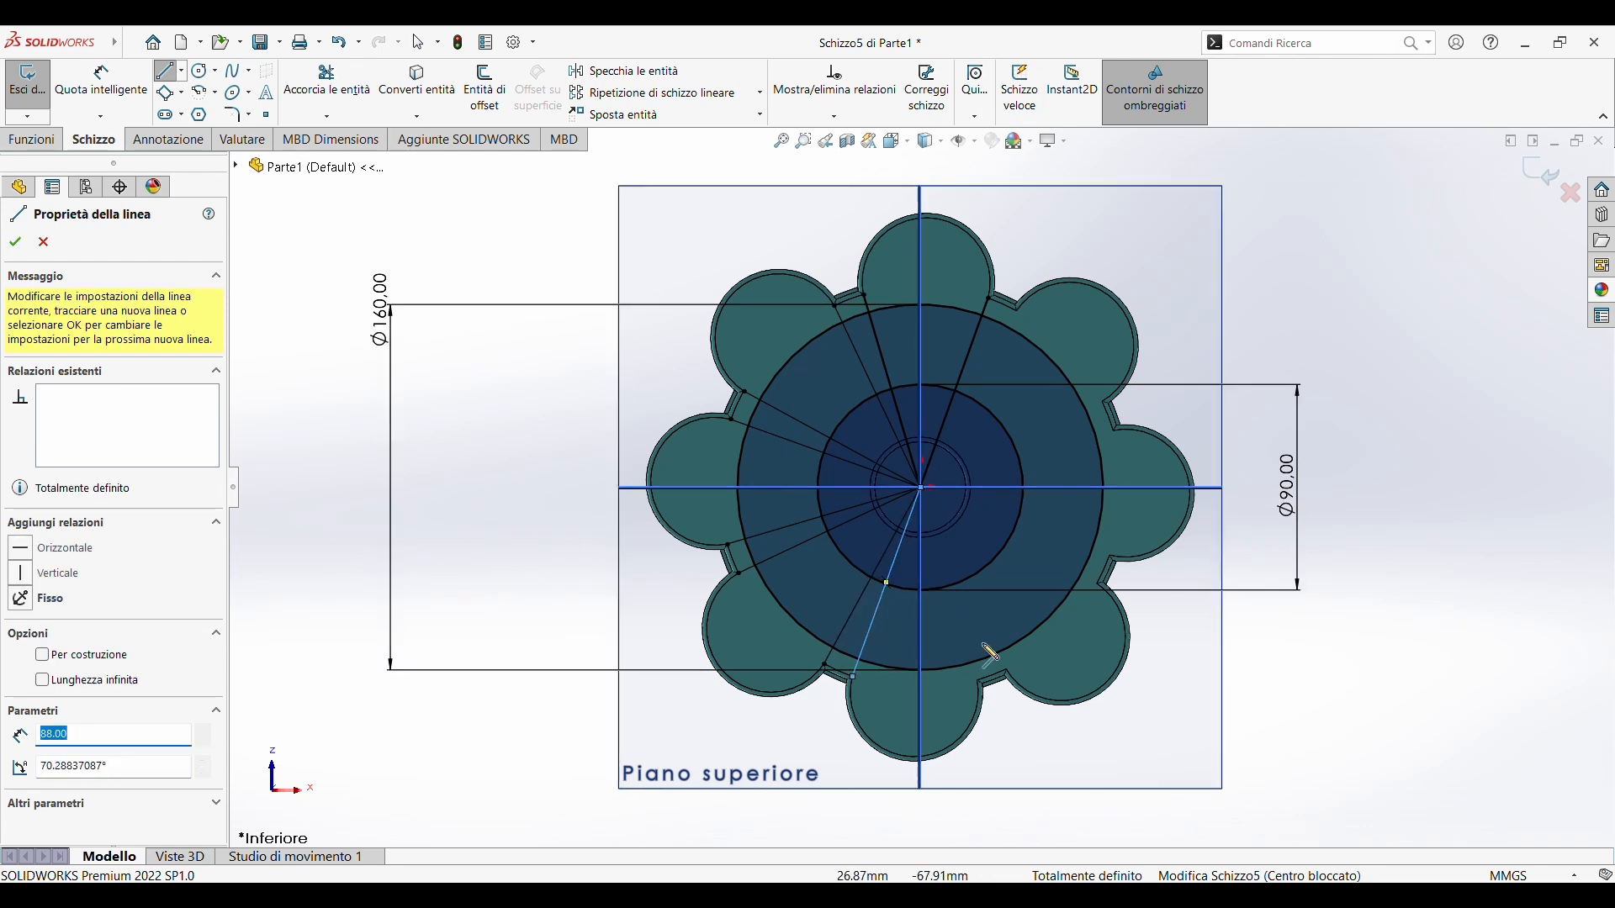
{"action": "mouse_move", "coordinate": [981, 693]}
{"action": "left_mouse_down"}
{"action": "mouse_move", "coordinate": [944, 504]}
{"action": "mouse_move", "coordinate": [921, 488]}
{"action": "left_mouse_up"}
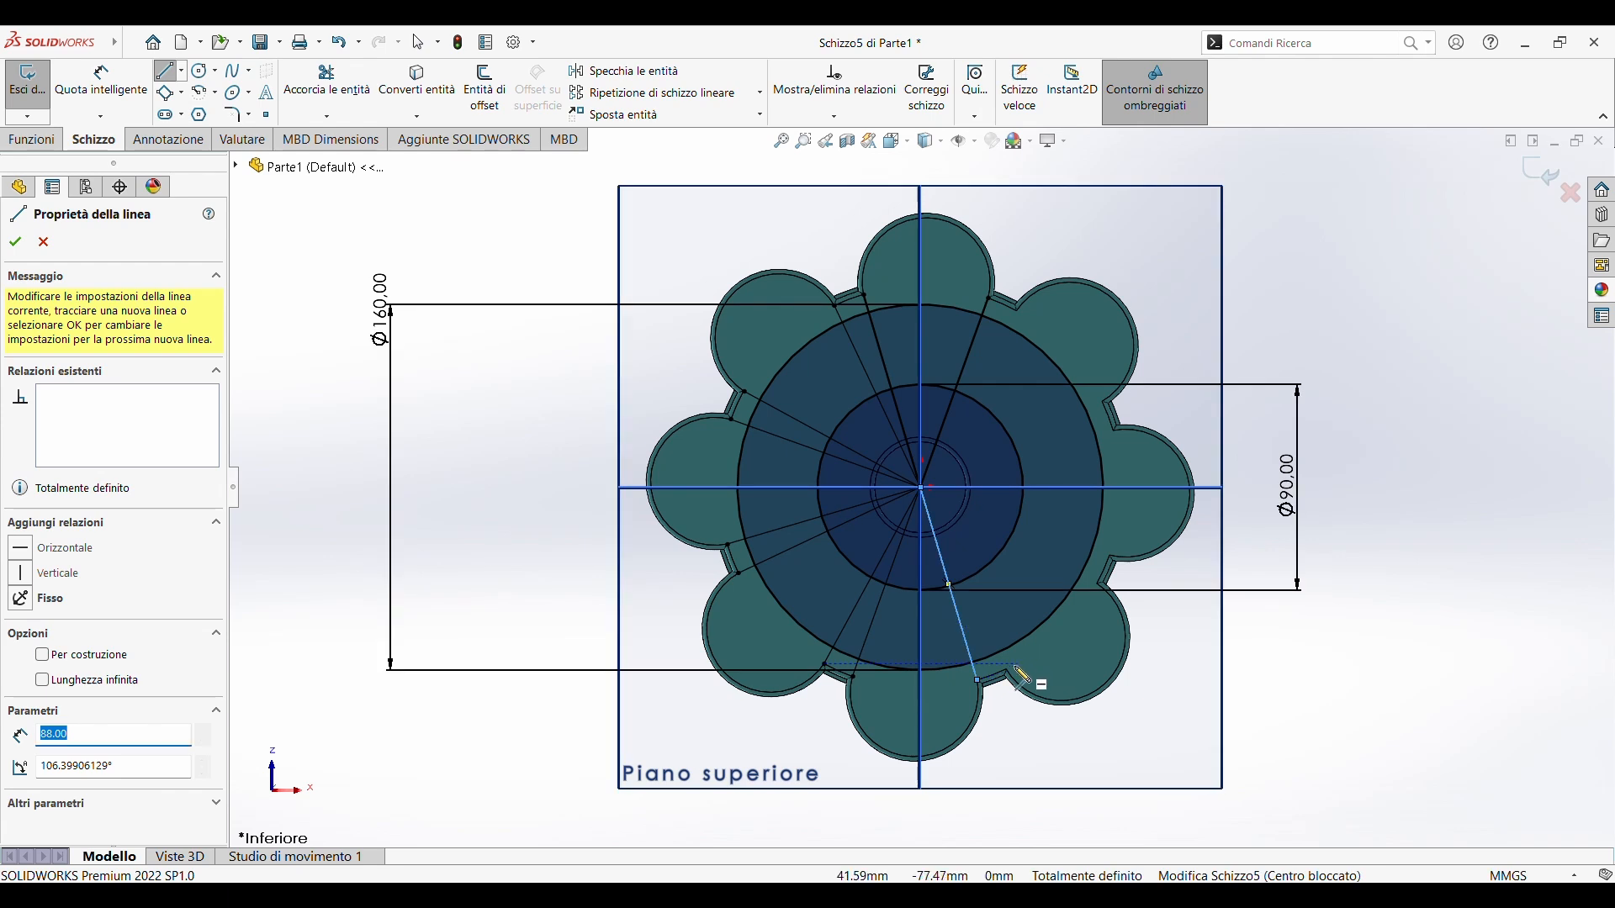
Draw five radial lines to the origin from both corners of the lower-right and right lobes and the upper-right lobe's upper corner
{"action": "left_click_drag", "start_coordinate": [1009, 668], "coordinate": [921, 488]}
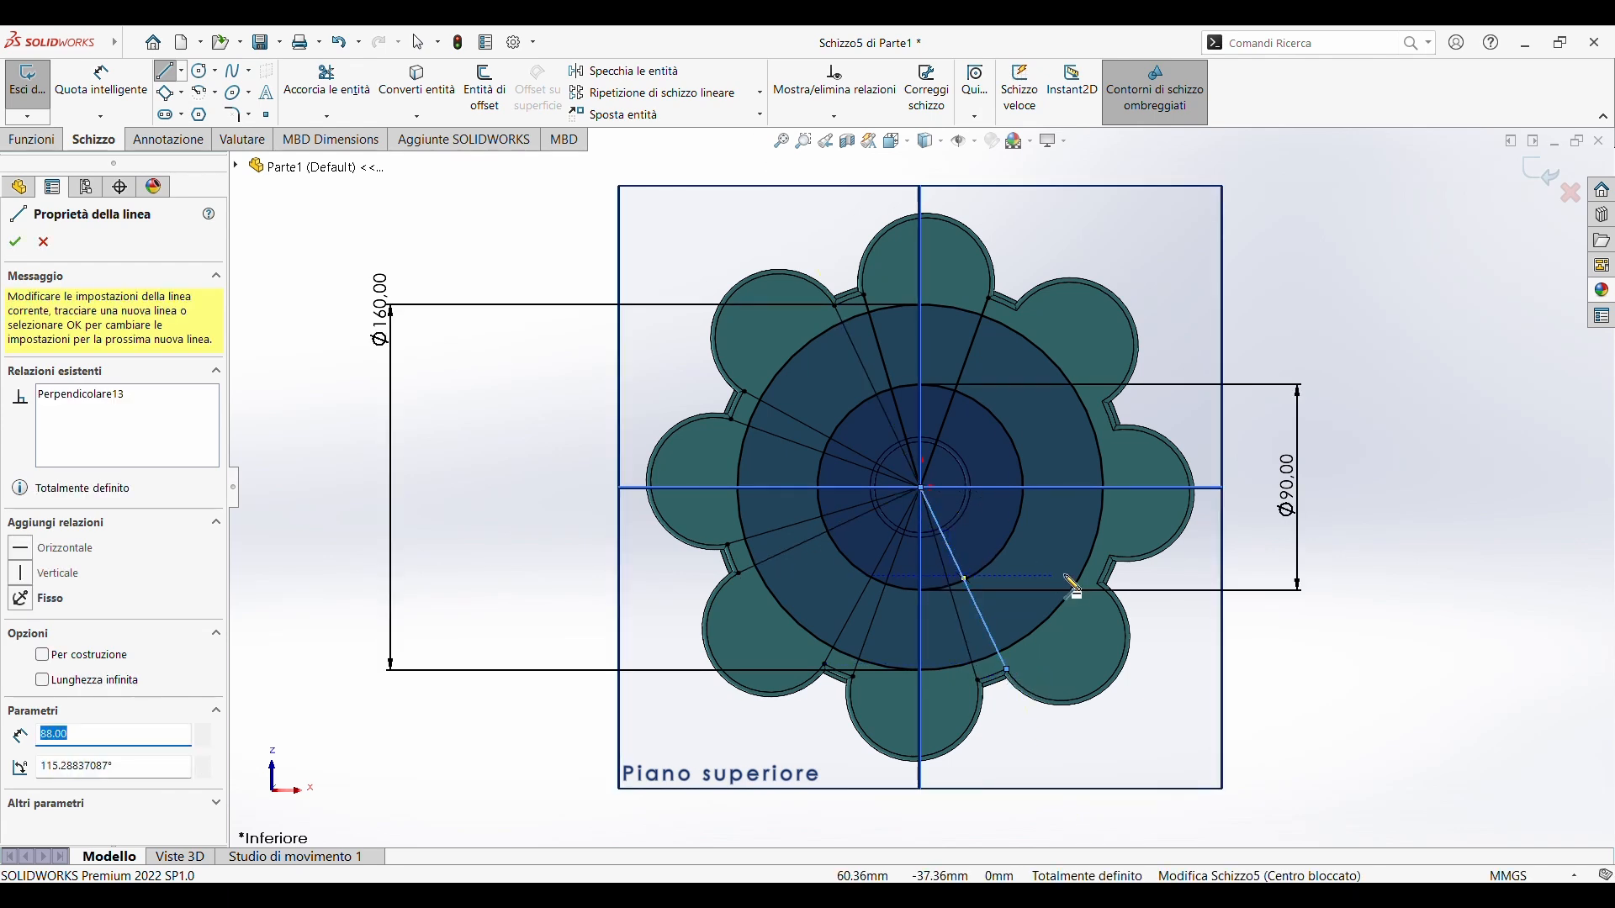
{"action": "mouse_move", "coordinate": [825, 664]}
{"action": "left_mouse_down"}
{"action": "mouse_move", "coordinate": [925, 492]}
{"action": "mouse_move", "coordinate": [1104, 529]}
{"action": "mouse_move", "coordinate": [980, 522]}
{"action": "mouse_move", "coordinate": [924, 490]}
{"action": "left_mouse_up"}
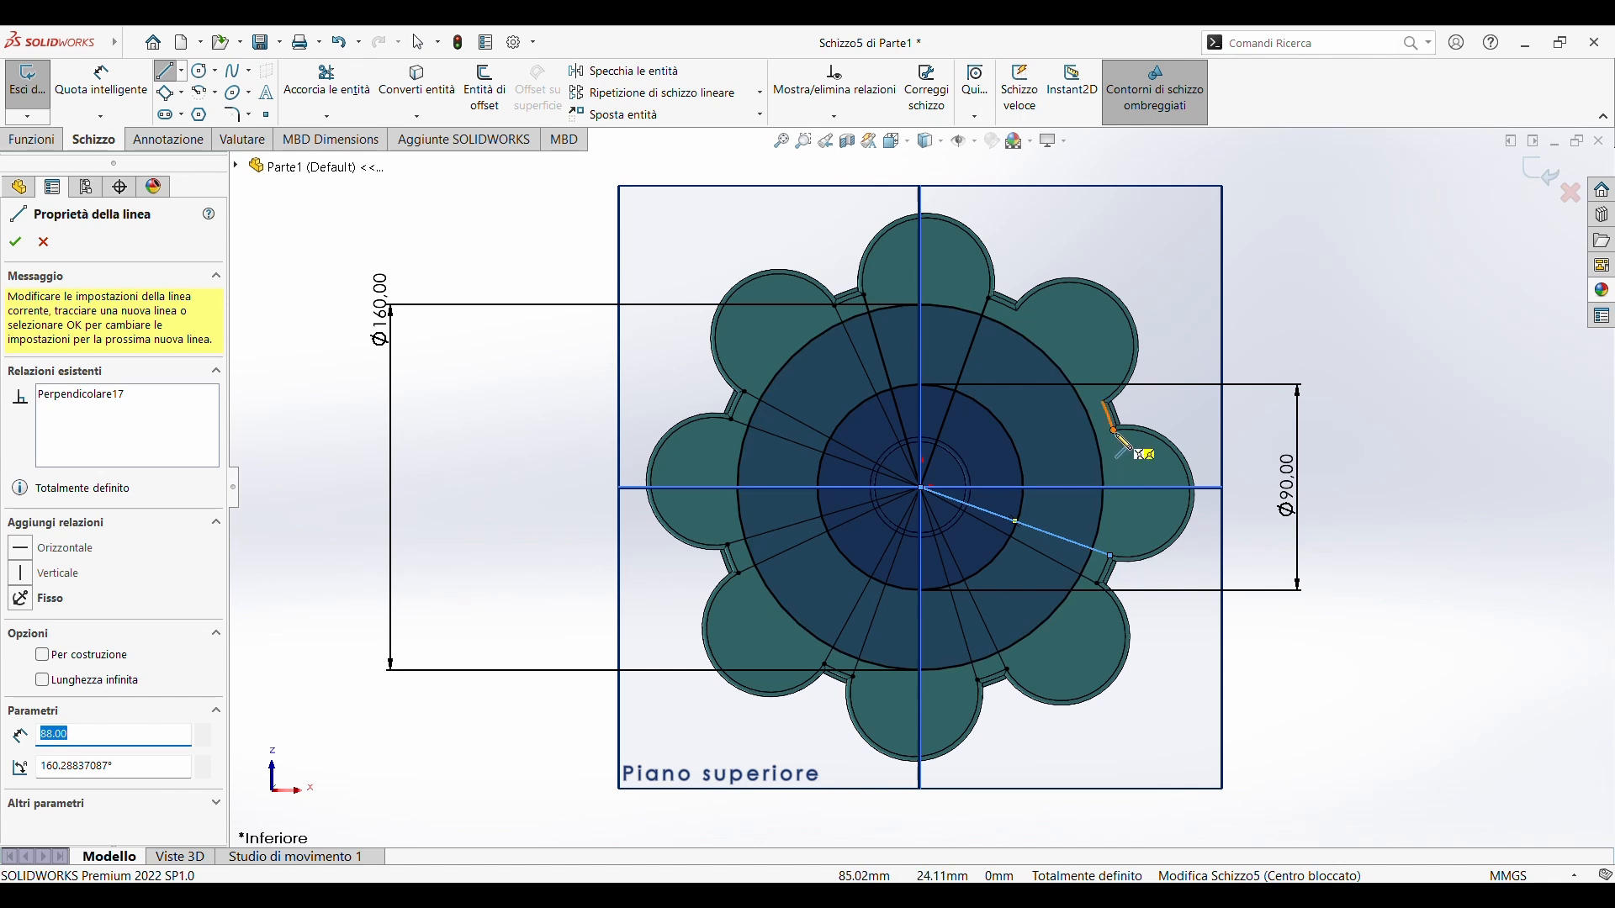
{"action": "mouse_move", "coordinate": [1115, 431]}
{"action": "left_mouse_down"}
{"action": "mouse_move", "coordinate": [1045, 468]}
{"action": "mouse_move", "coordinate": [922, 487]}
{"action": "left_mouse_up"}
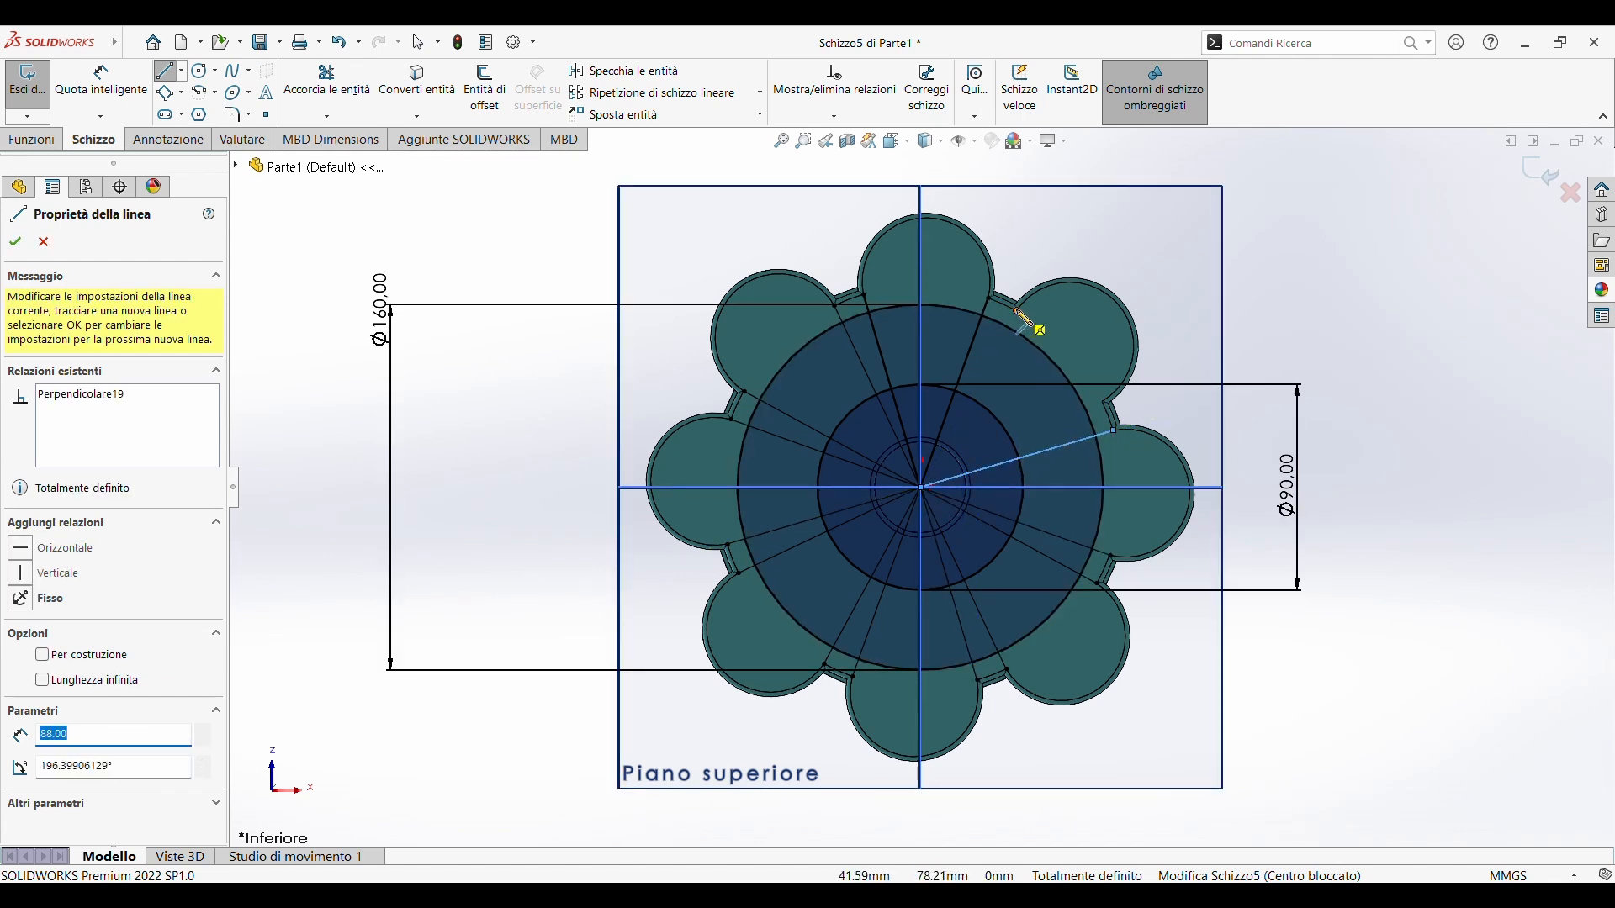
{"action": "left_click_drag", "start_coordinate": [1017, 311], "coordinate": [924, 489]}
{"action": "key", "text": "Escape"}
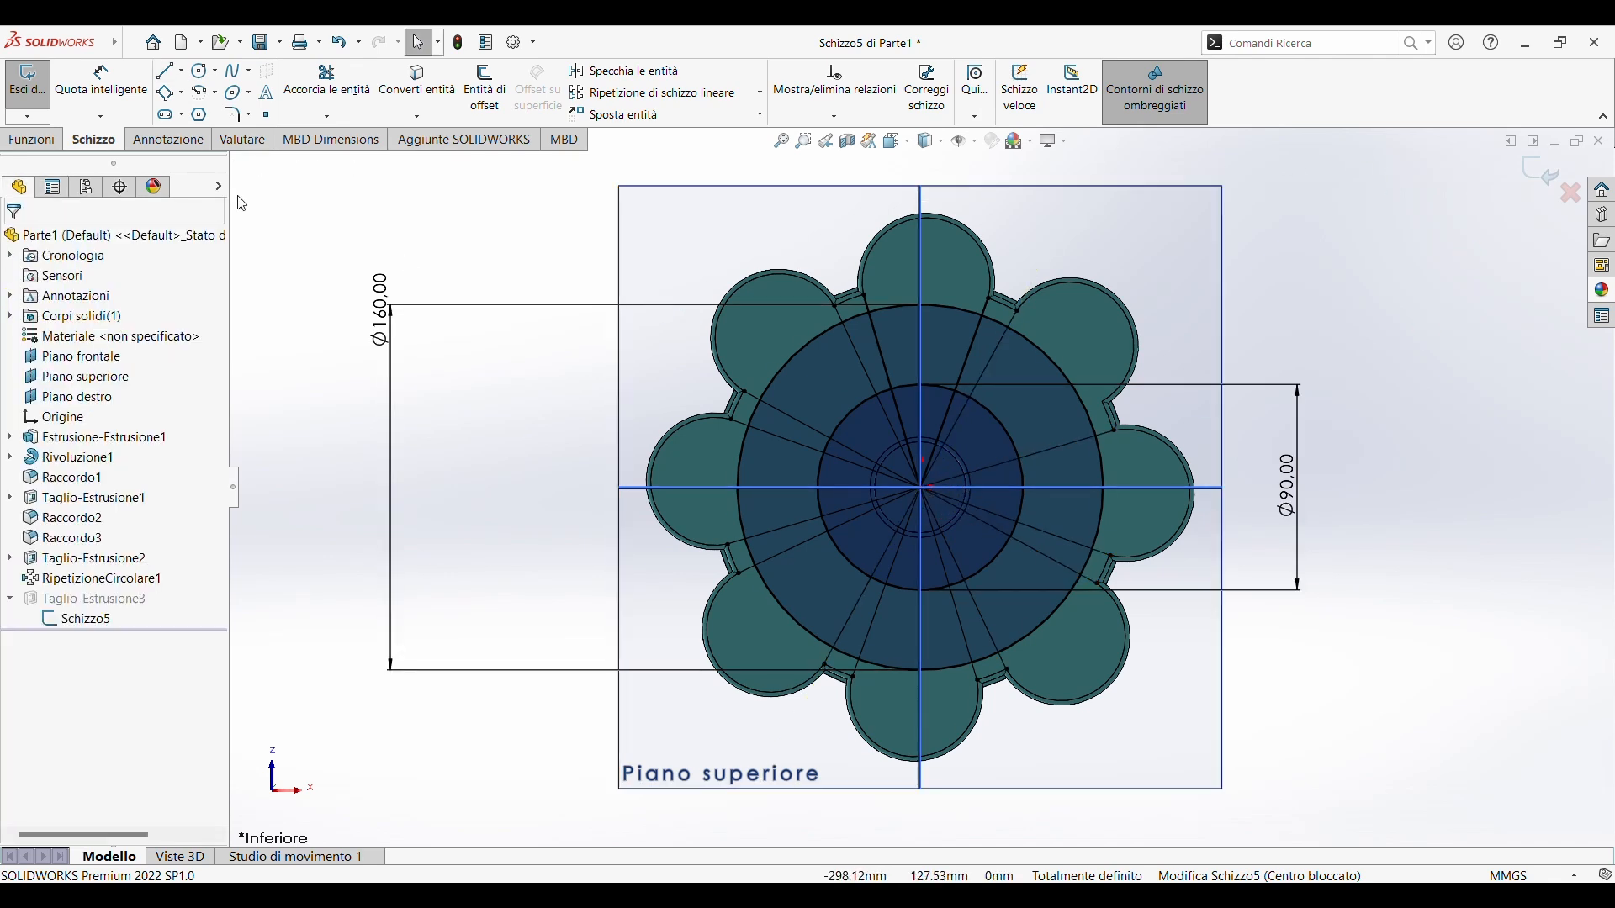
Trim the outer circle's arcs below the top, upper-left and upper-right lobes, and remove the adjacent radial line ends beyond it
{"action": "left_click", "coordinate": [286, 89]}
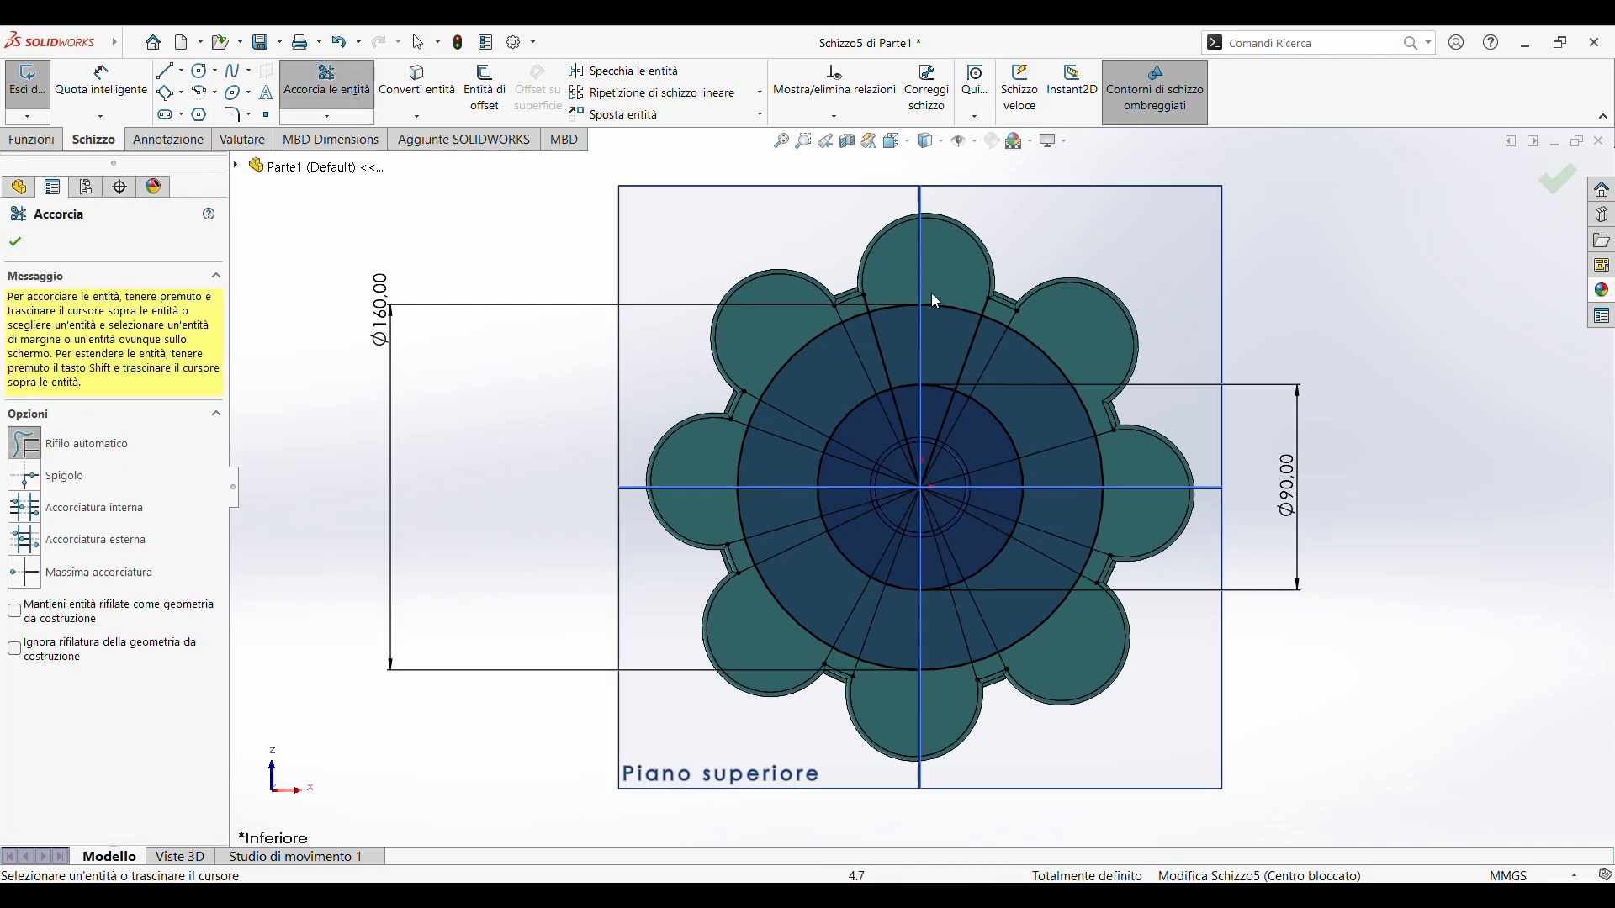
{"action": "left_click_drag", "start_coordinate": [893, 293], "coordinate": [876, 301]}
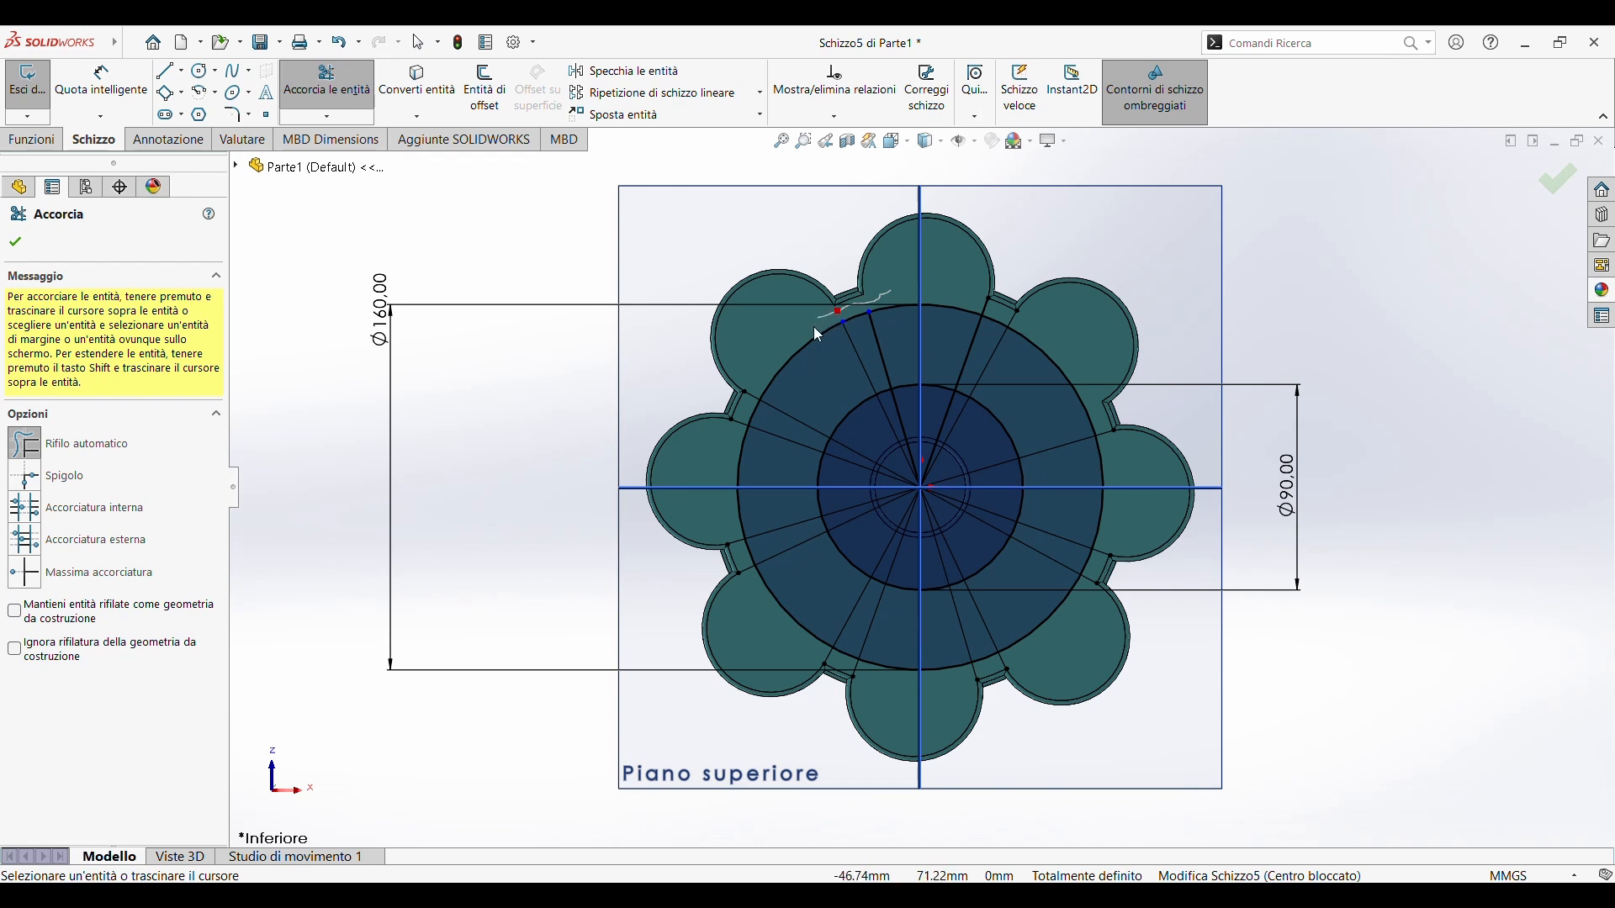
{"action": "mouse_move", "coordinate": [822, 356]}
{"action": "left_mouse_down"}
{"action": "mouse_move", "coordinate": [881, 301]}
{"action": "mouse_move", "coordinate": [906, 320]}
{"action": "left_mouse_up"}
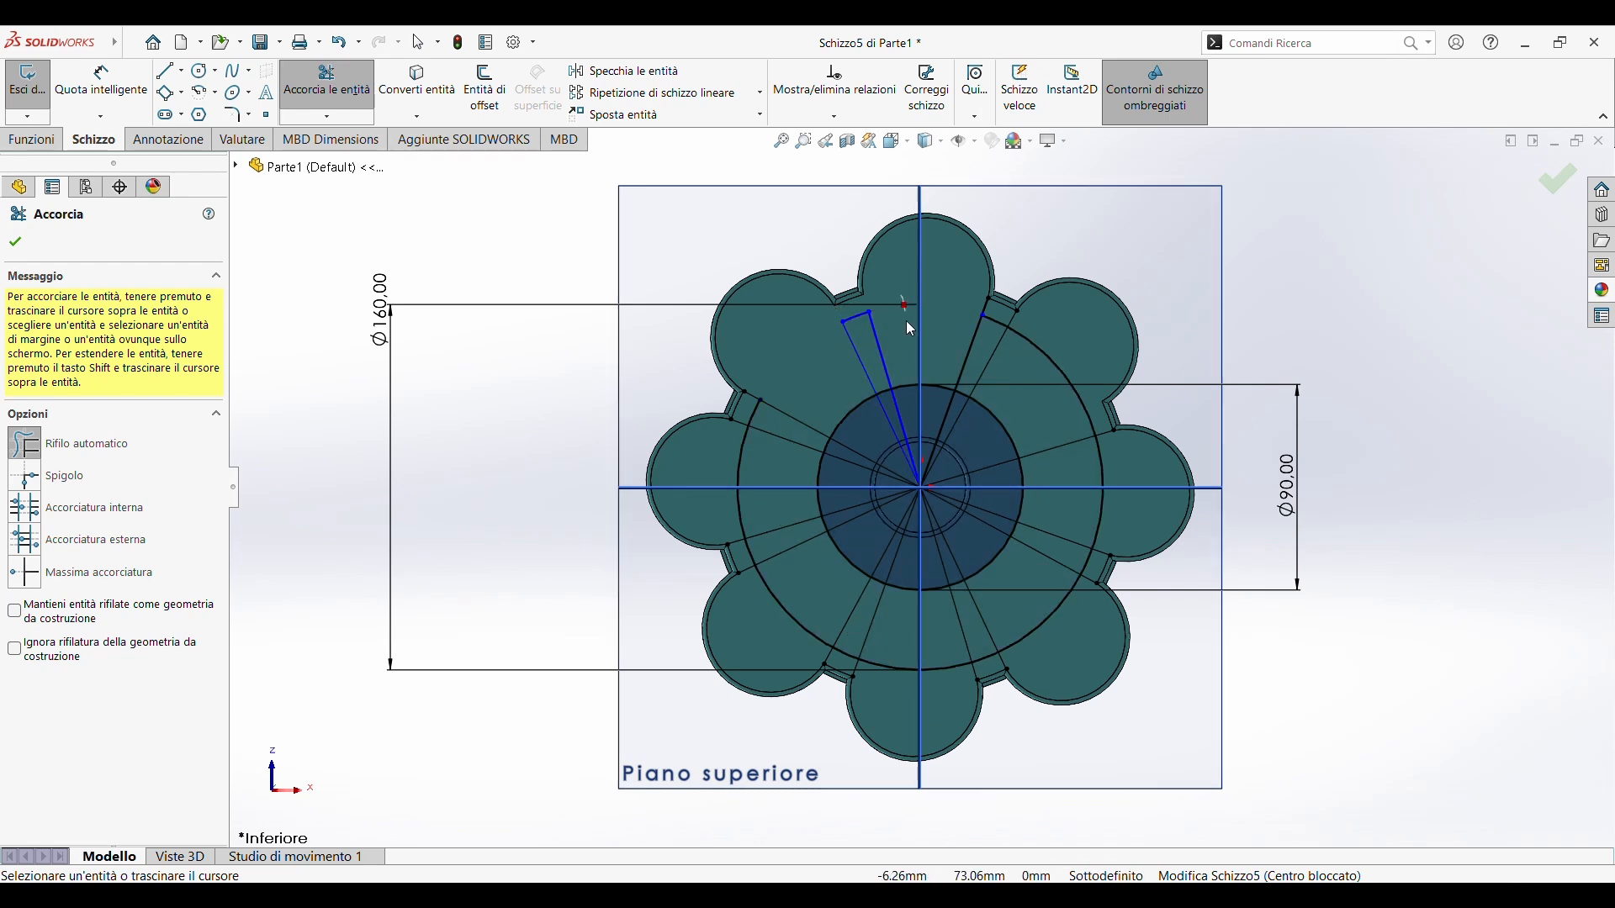
{"action": "mouse_move", "coordinate": [1015, 325]}
{"action": "left_mouse_down"}
{"action": "mouse_move", "coordinate": [1014, 311]}
{"action": "mouse_move", "coordinate": [1041, 356]}
{"action": "mouse_move", "coordinate": [981, 305]}
{"action": "mouse_move", "coordinate": [1023, 349]}
{"action": "left_mouse_up"}
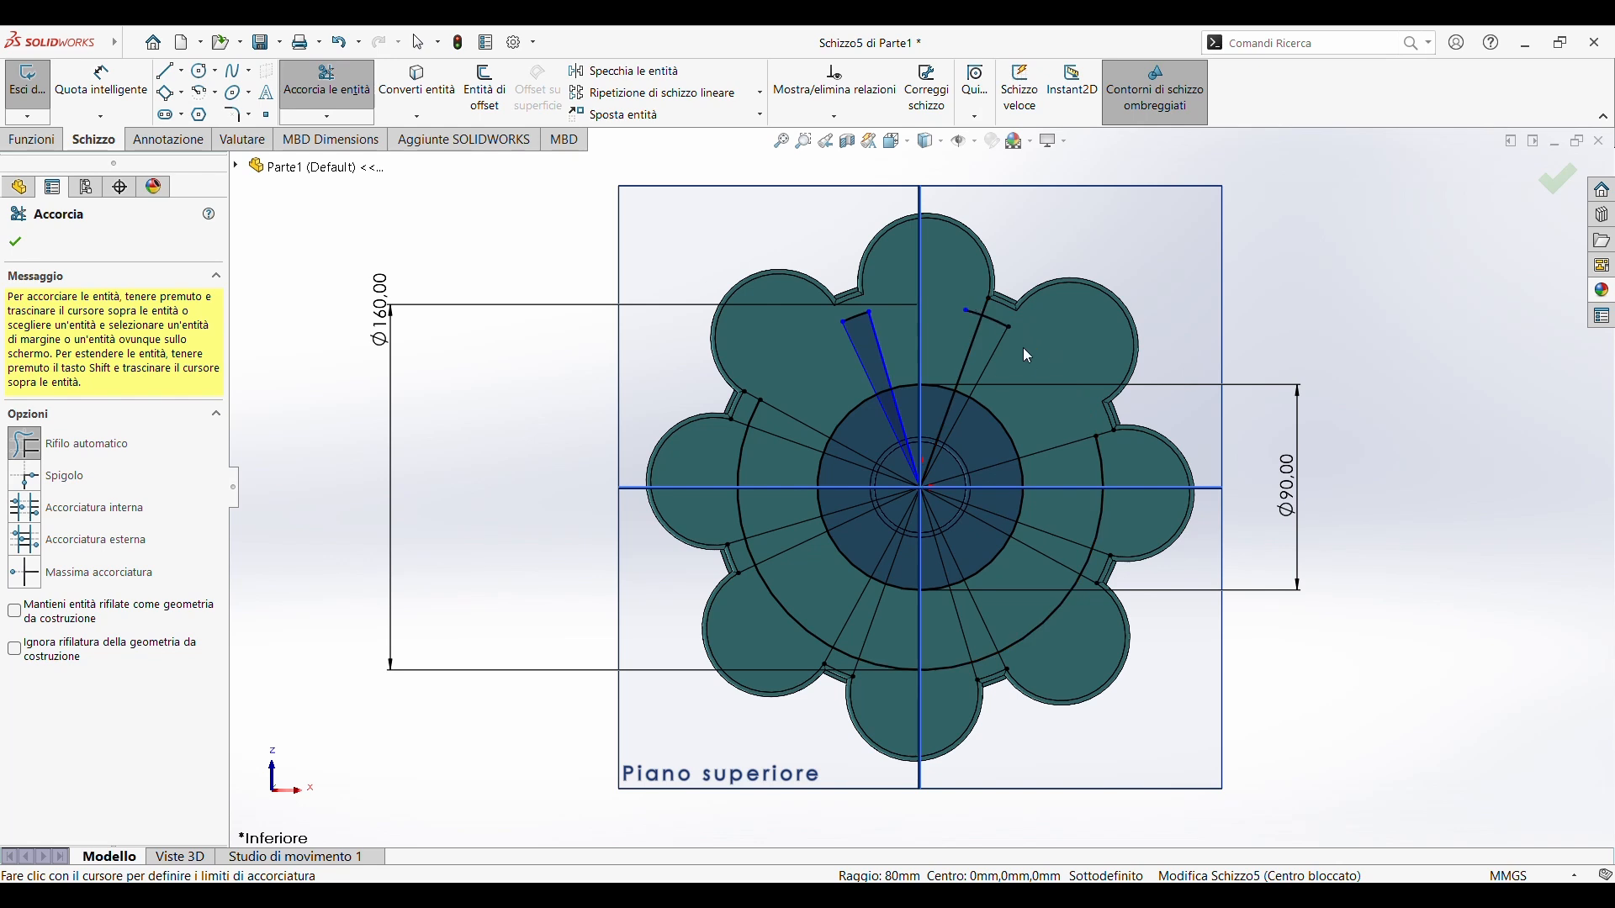
{"action": "key", "text": "Escape"}
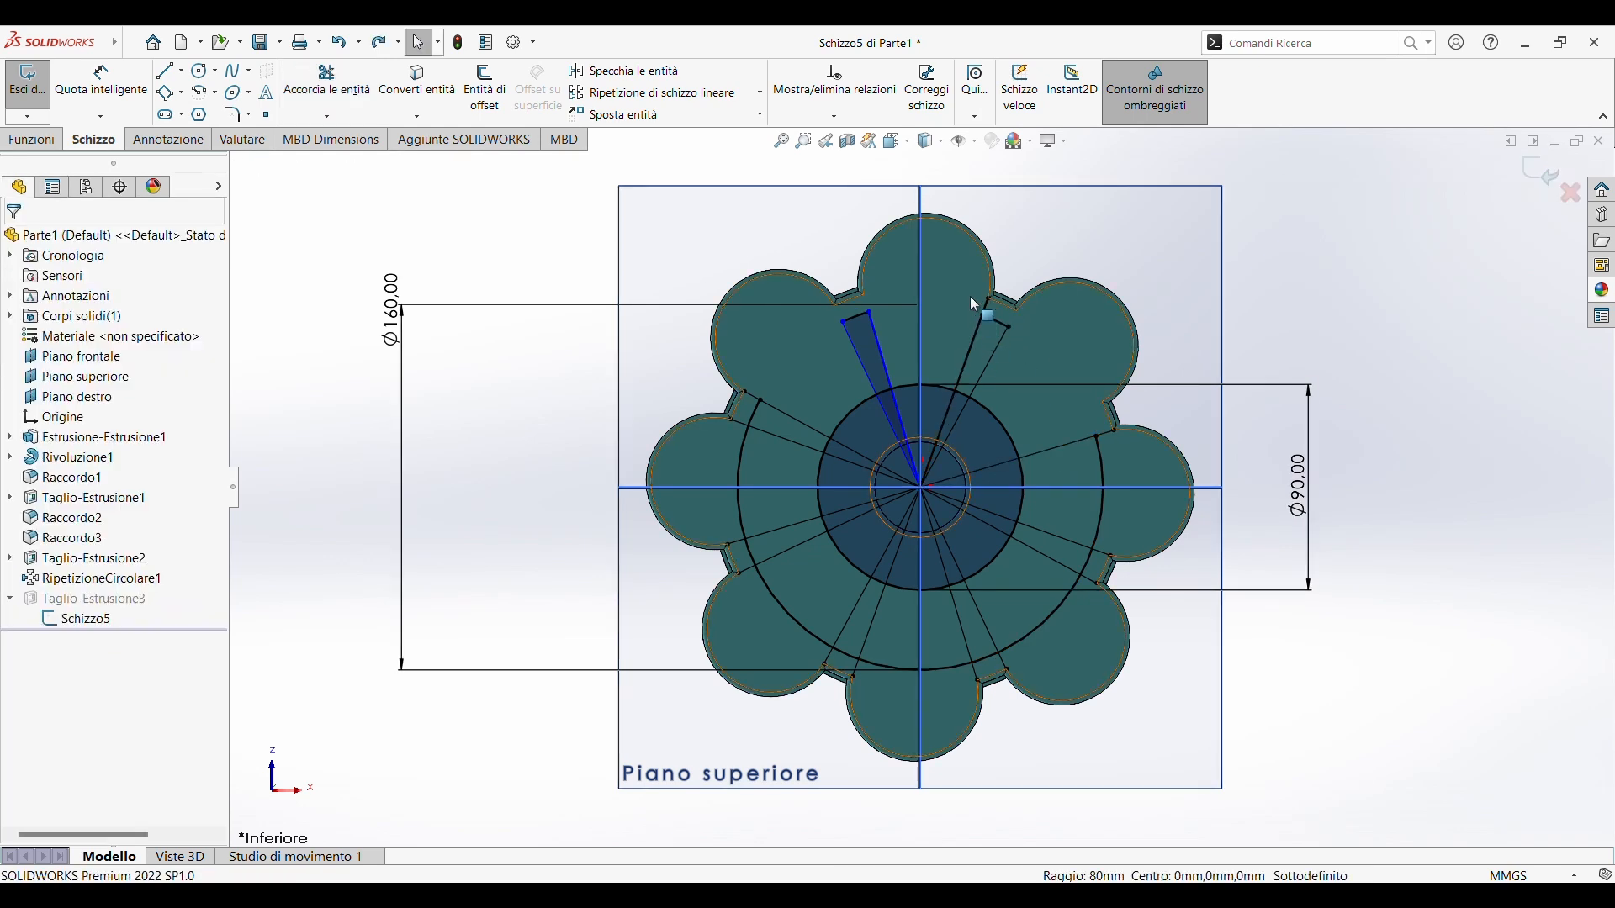
{"action": "left_click", "coordinate": [327, 84]}
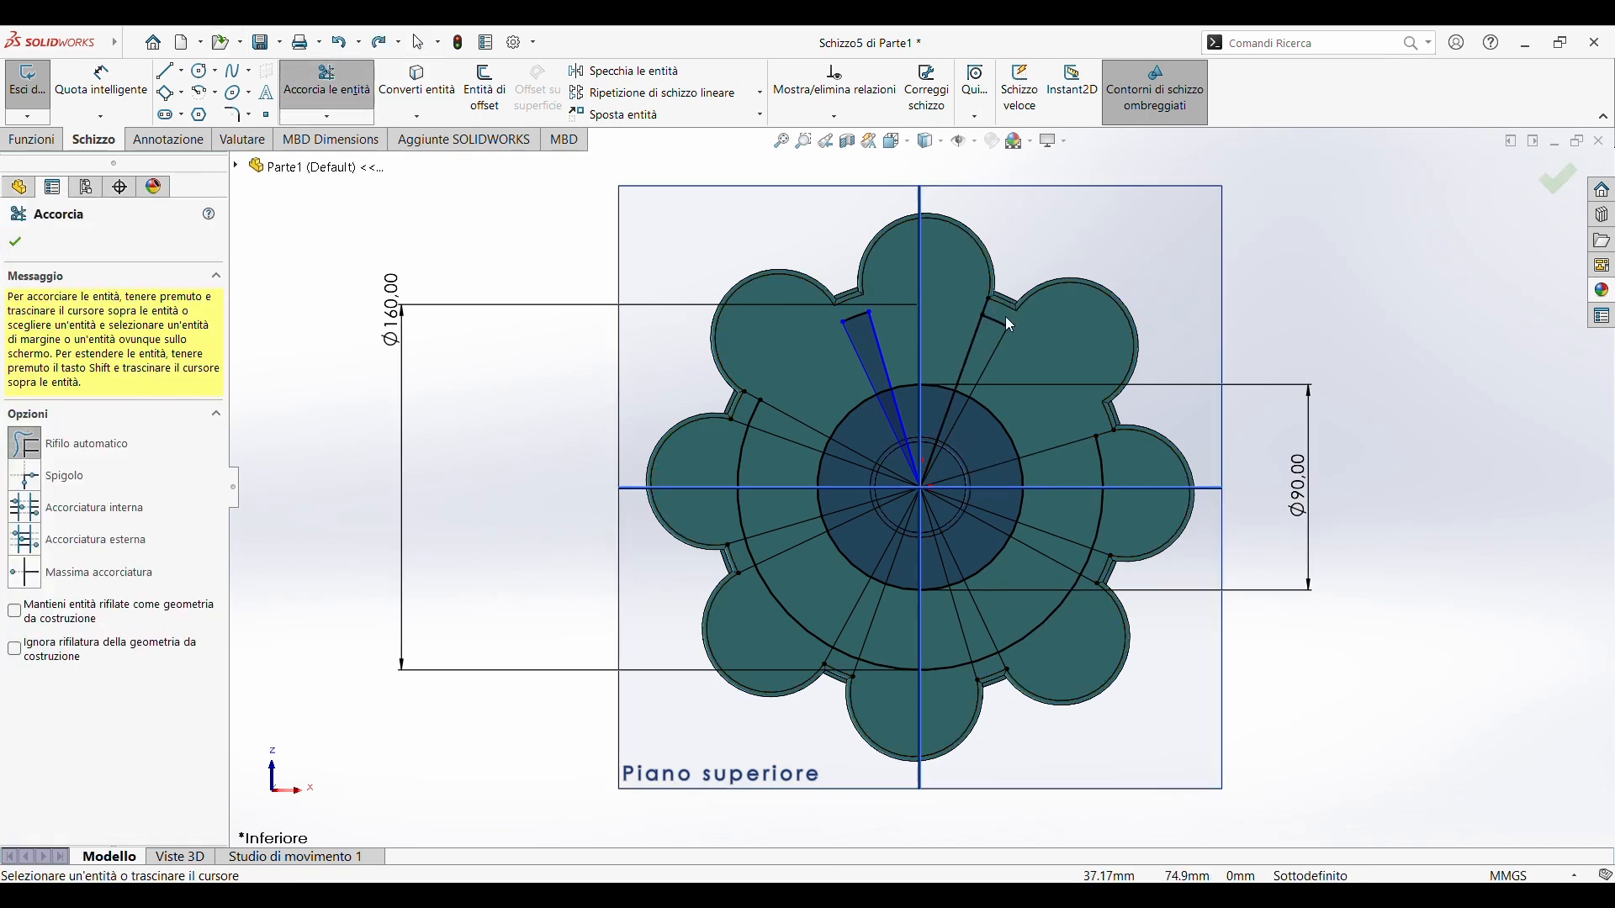
{"action": "left_click_drag", "start_coordinate": [1005, 316], "coordinate": [987, 307]}
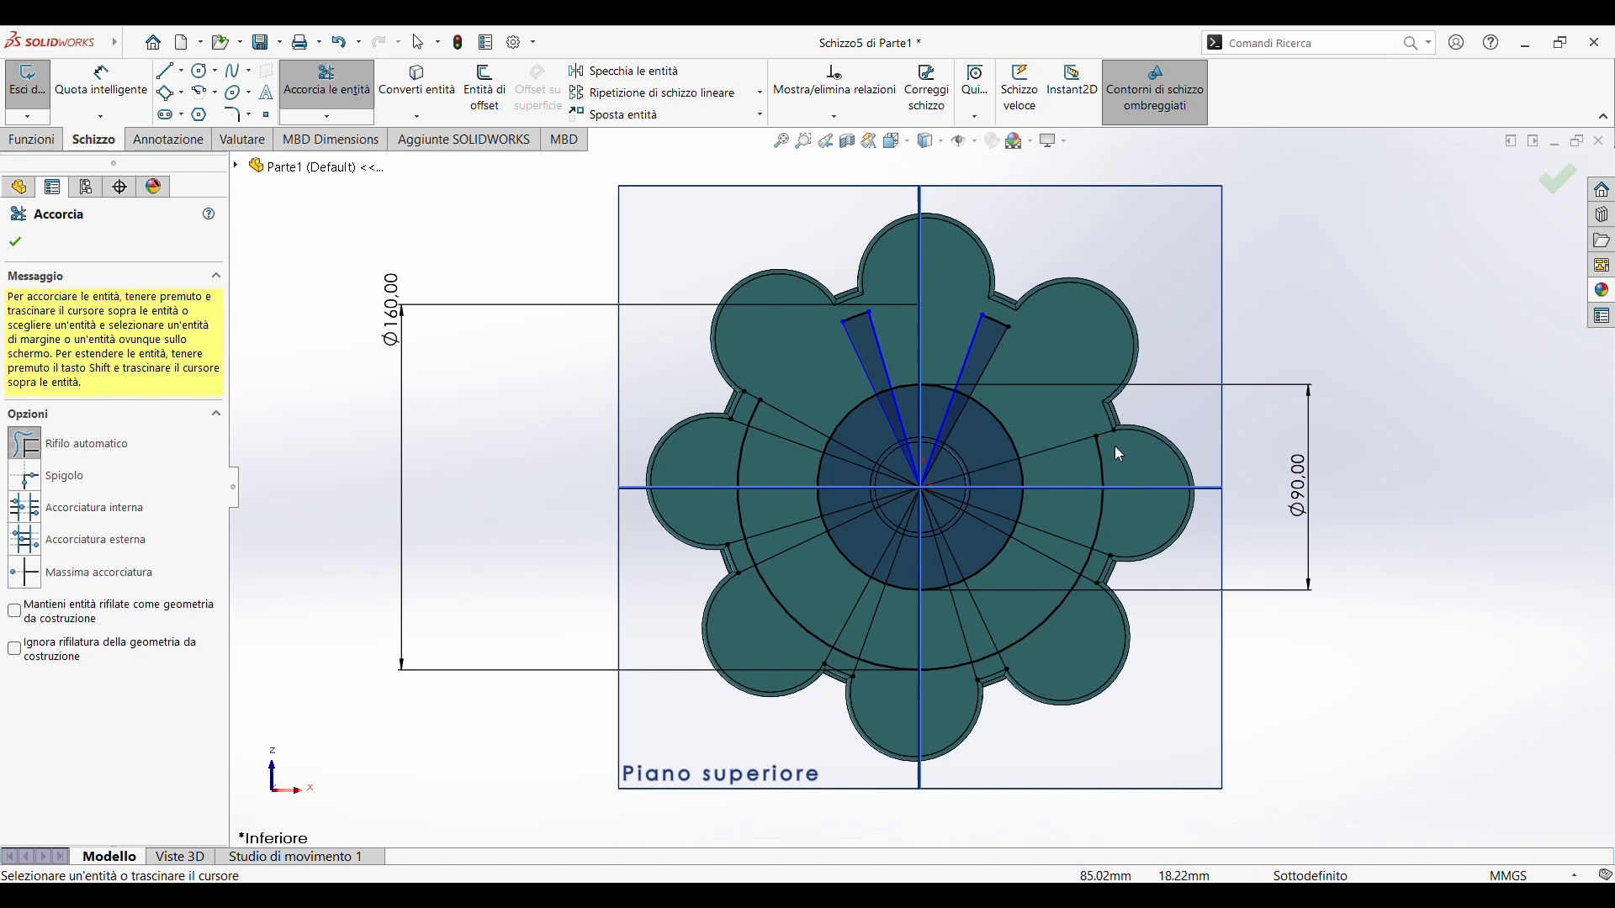
Try a radial line from the origin to the upper-right lobe's lower corner, and undo it together with the latest trims
{"action": "left_click", "coordinate": [166, 71]}
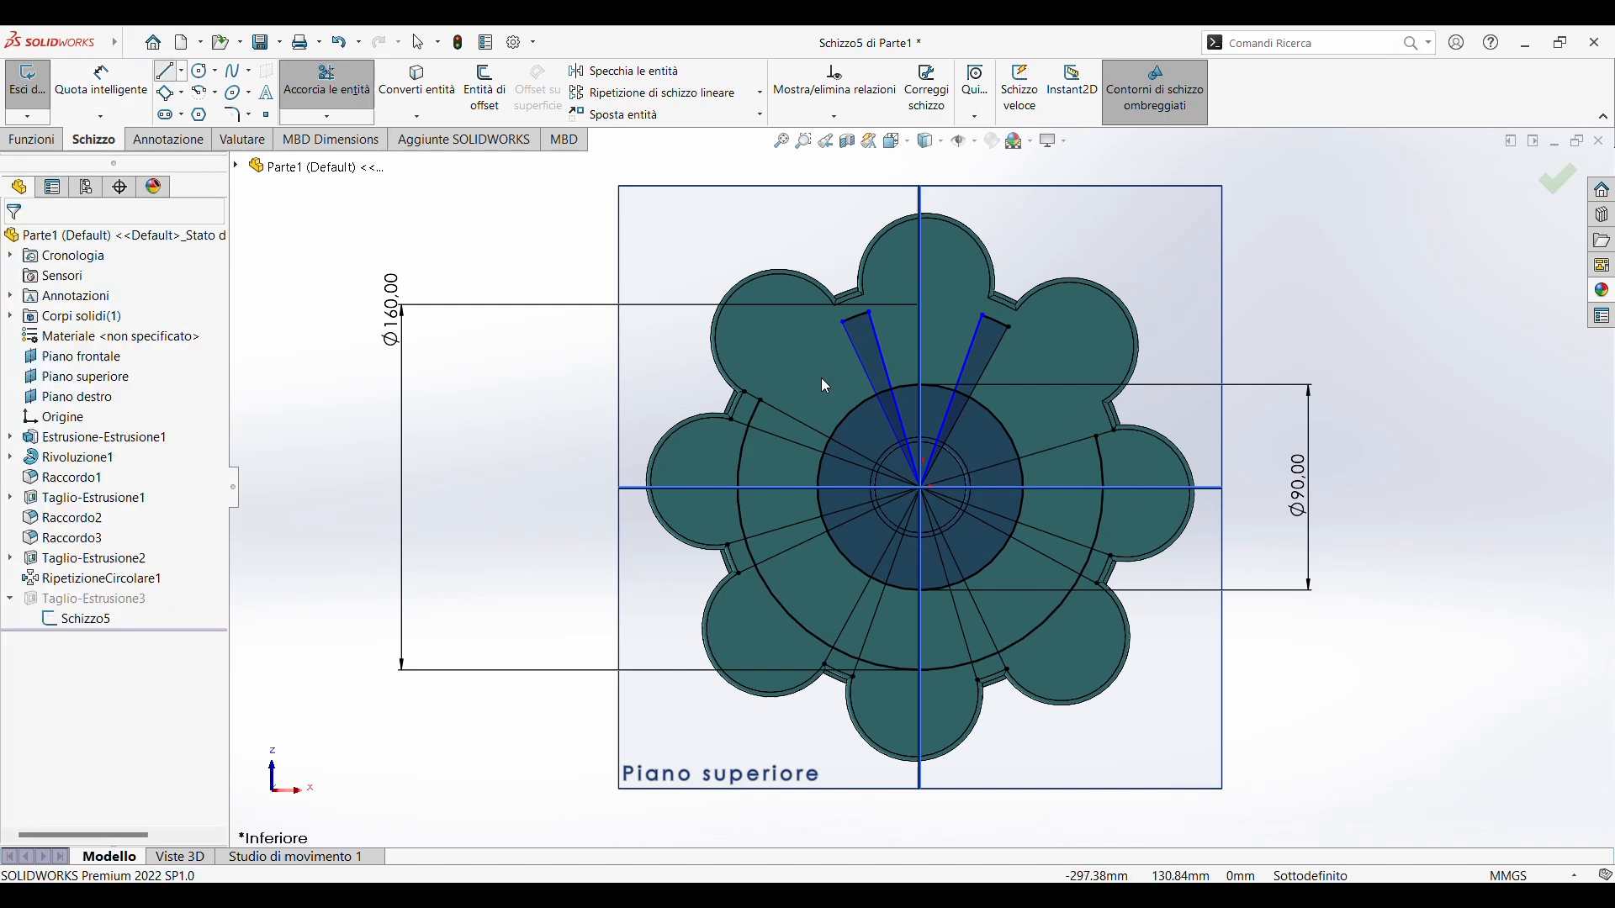
{"action": "left_click", "coordinate": [923, 489]}
{"action": "left_click", "coordinate": [1103, 402]}
{"action": "key", "text": "Escape"}
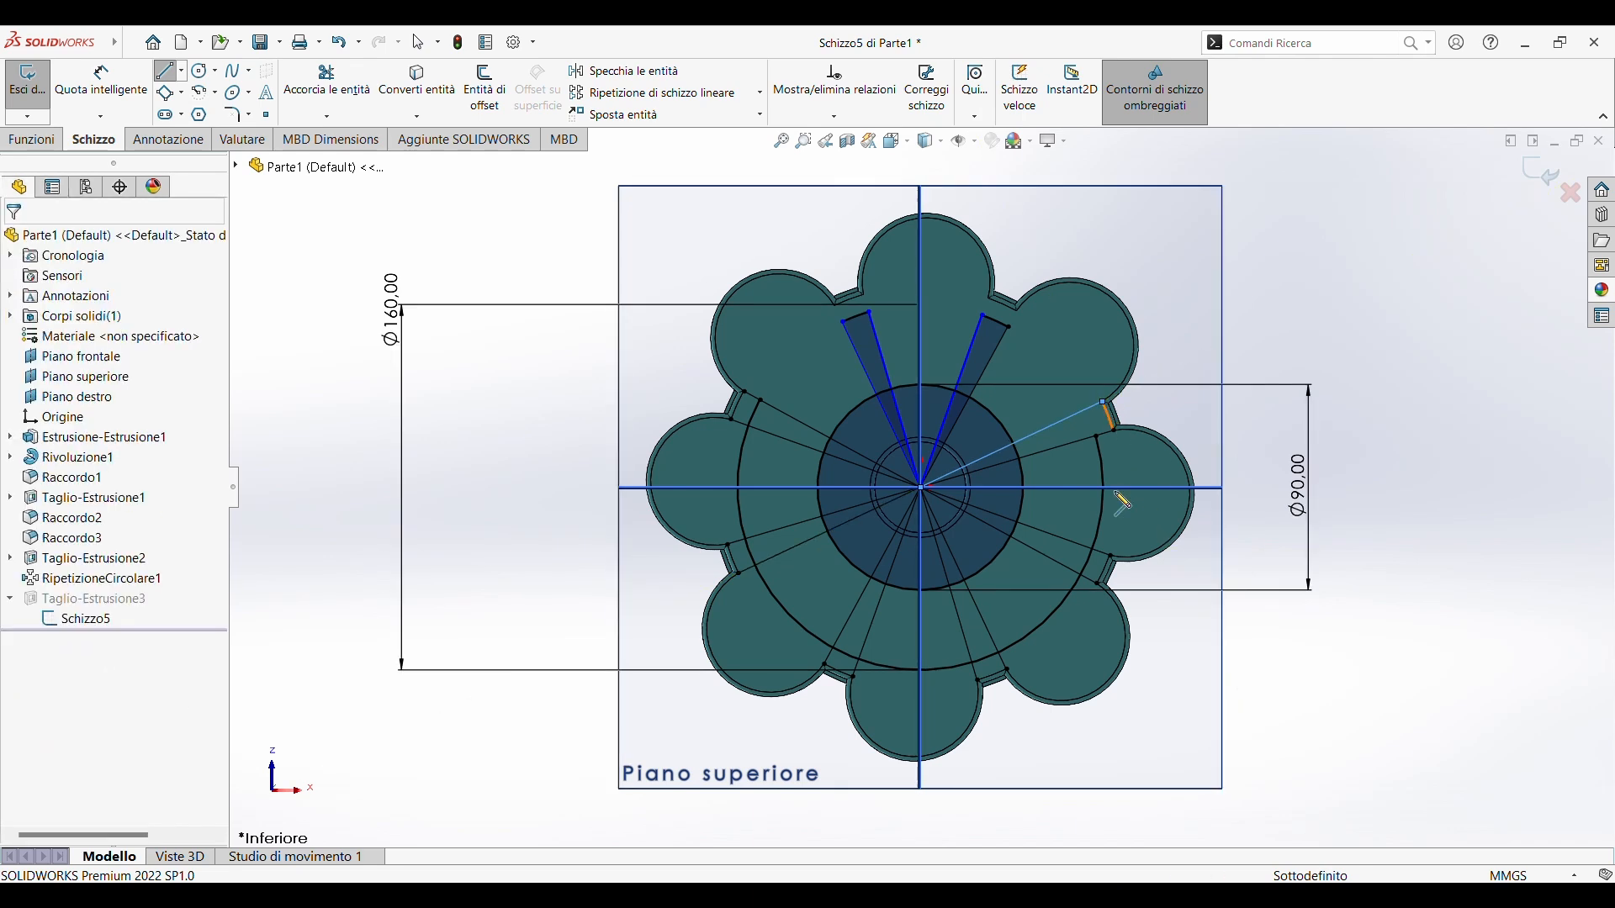
{"action": "key", "text": "ctrl+z"}
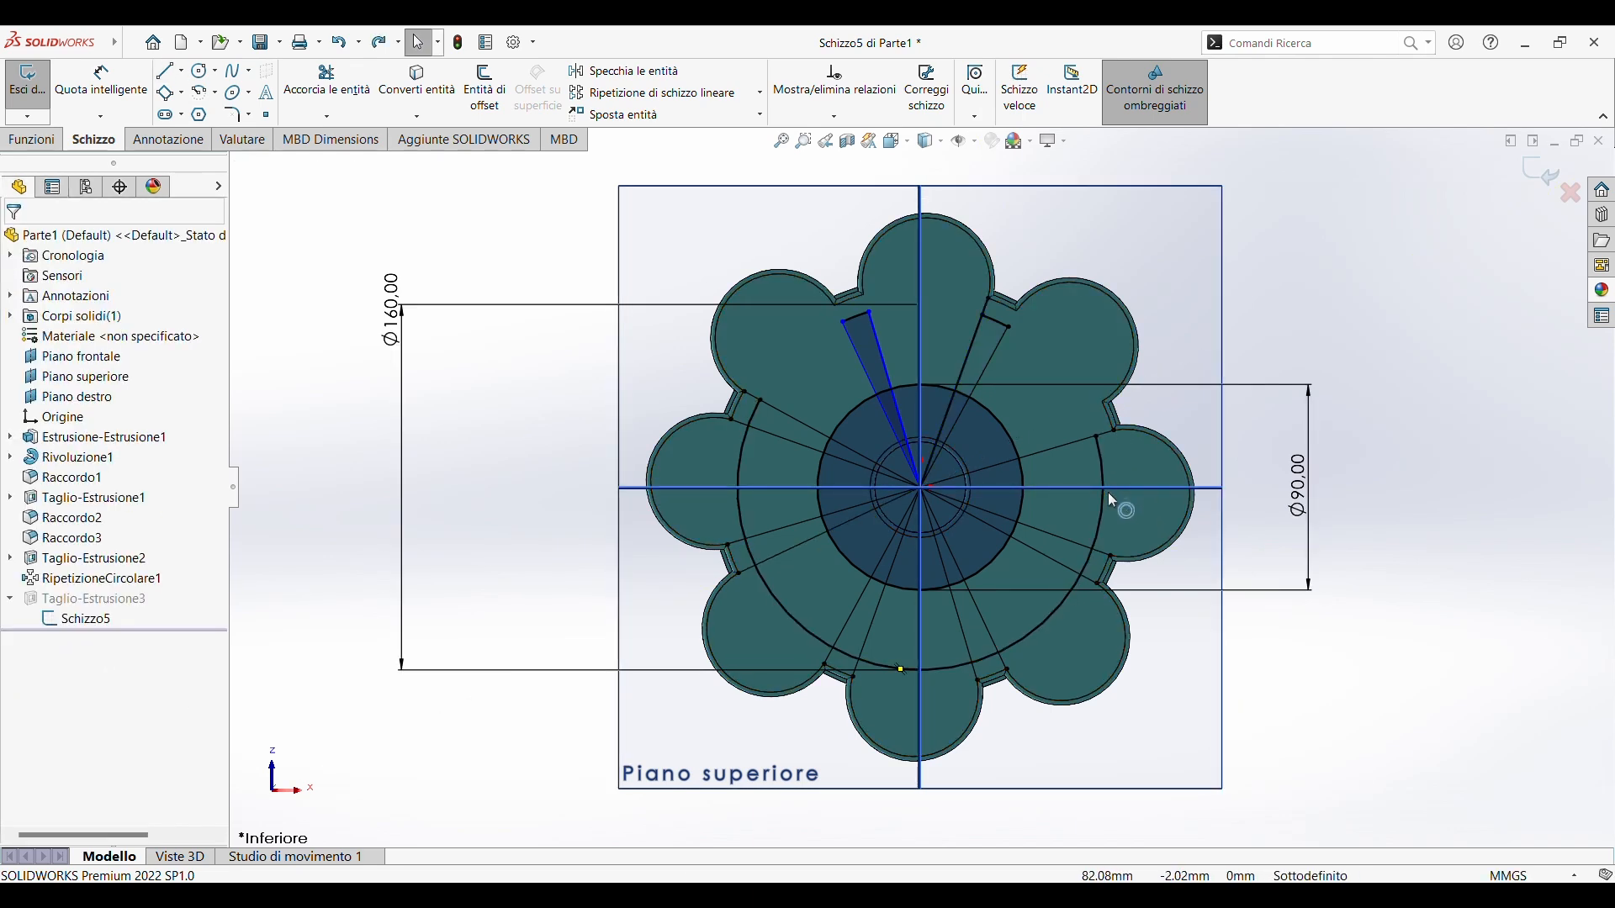
{"action": "key", "text": "ctrl+z"}
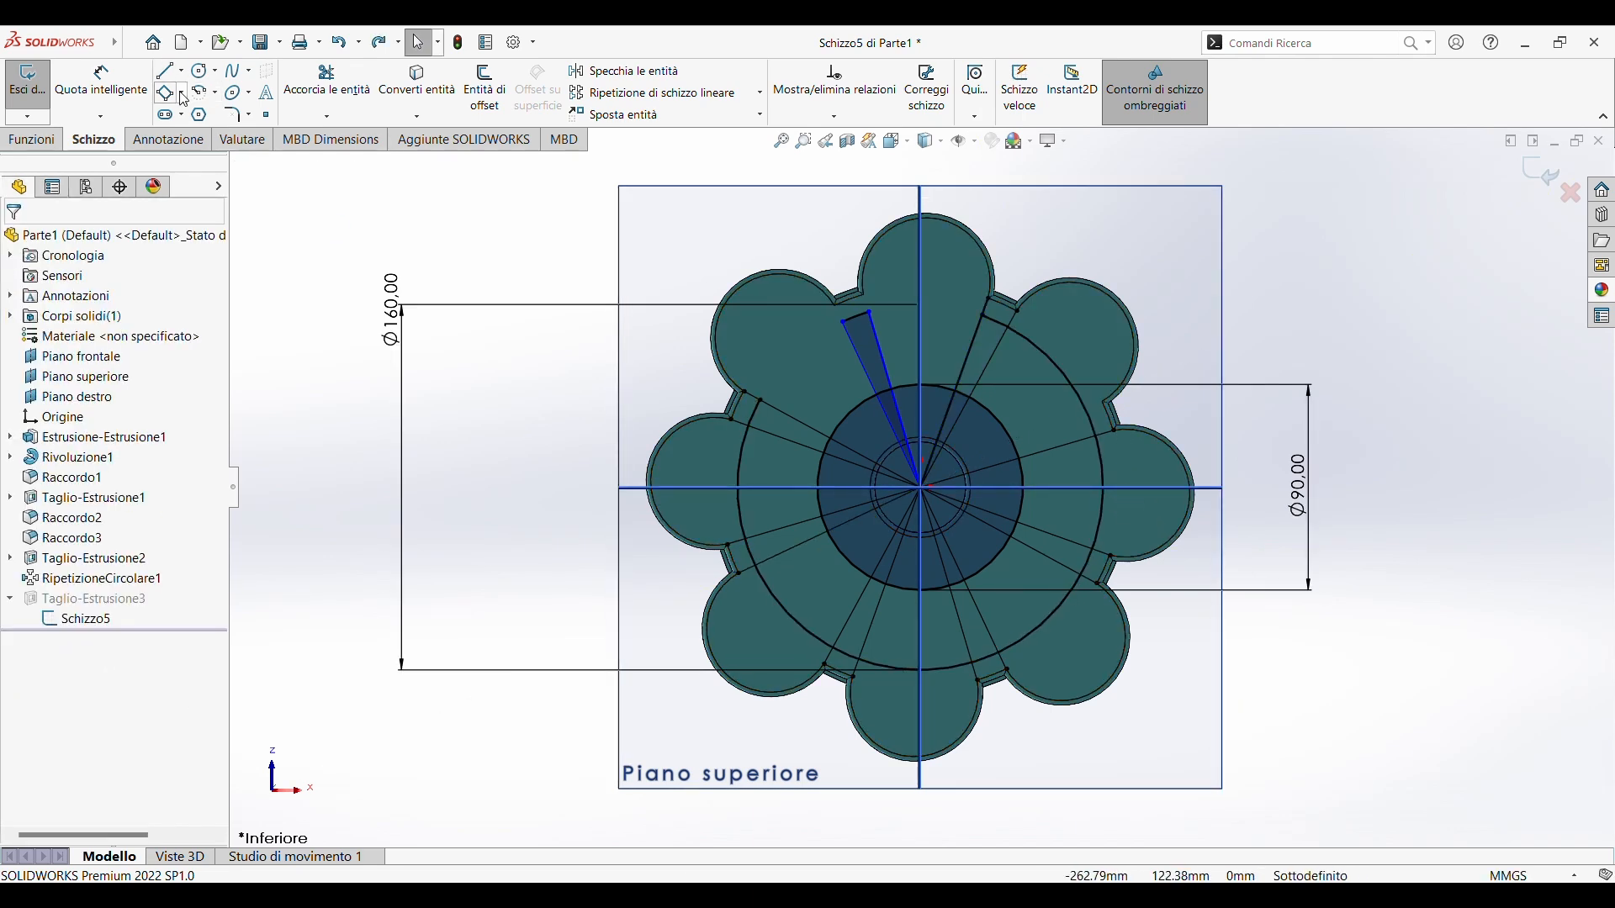
Draw the missing radial line between the origin and the upper-right lobe's lower corner
{"action": "left_click", "coordinate": [167, 71]}
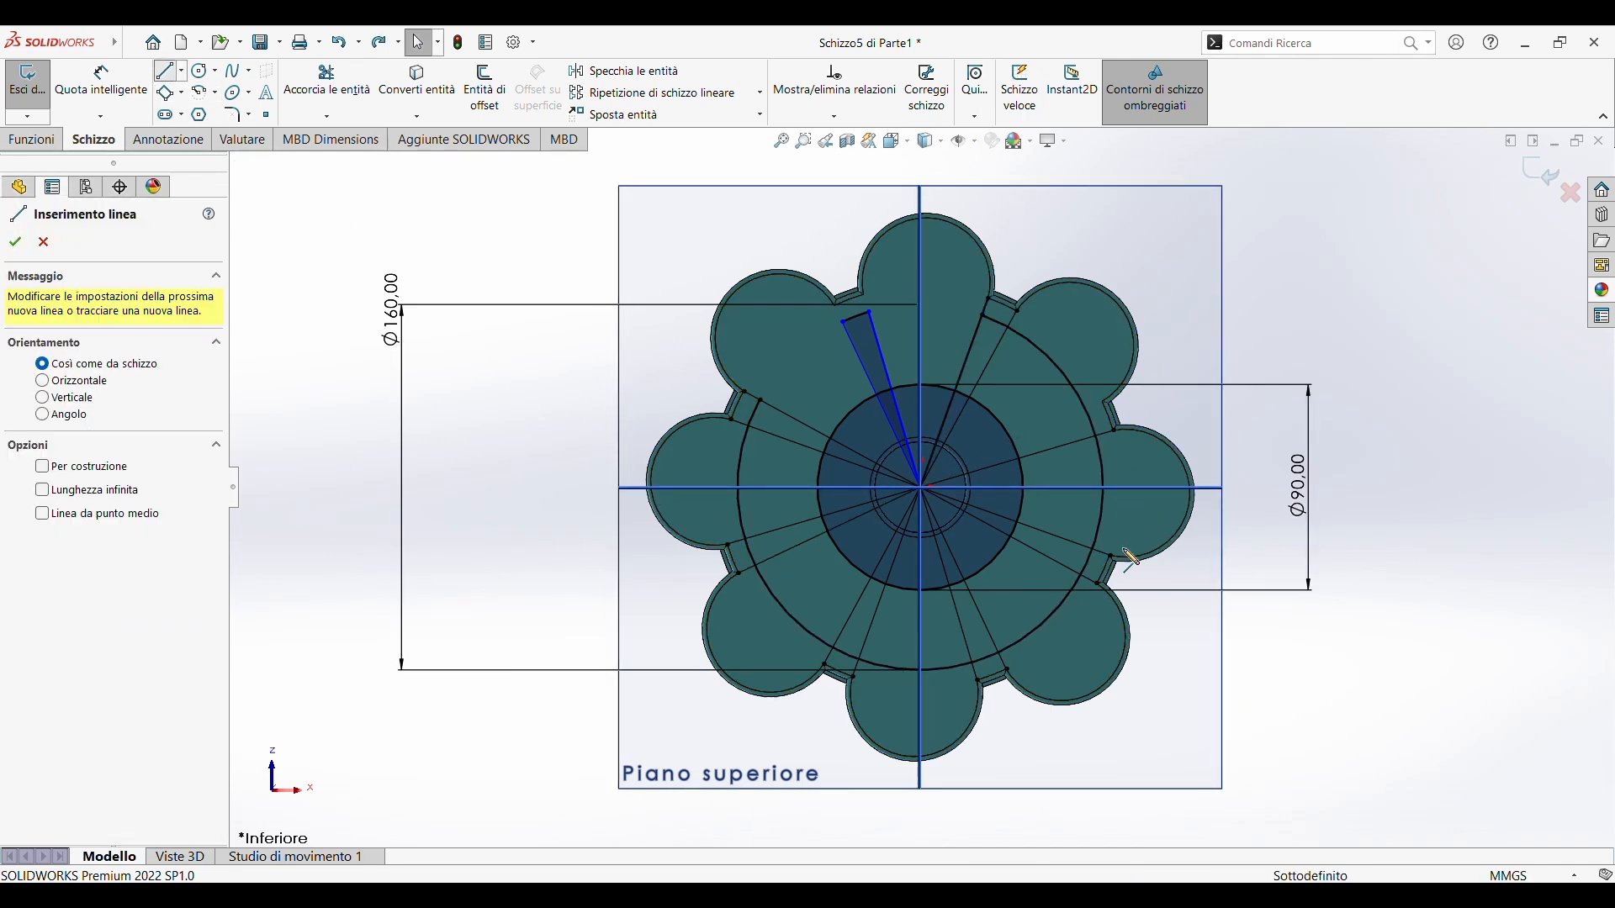
{"action": "left_click", "coordinate": [923, 487]}
{"action": "key", "text": "Escape"}
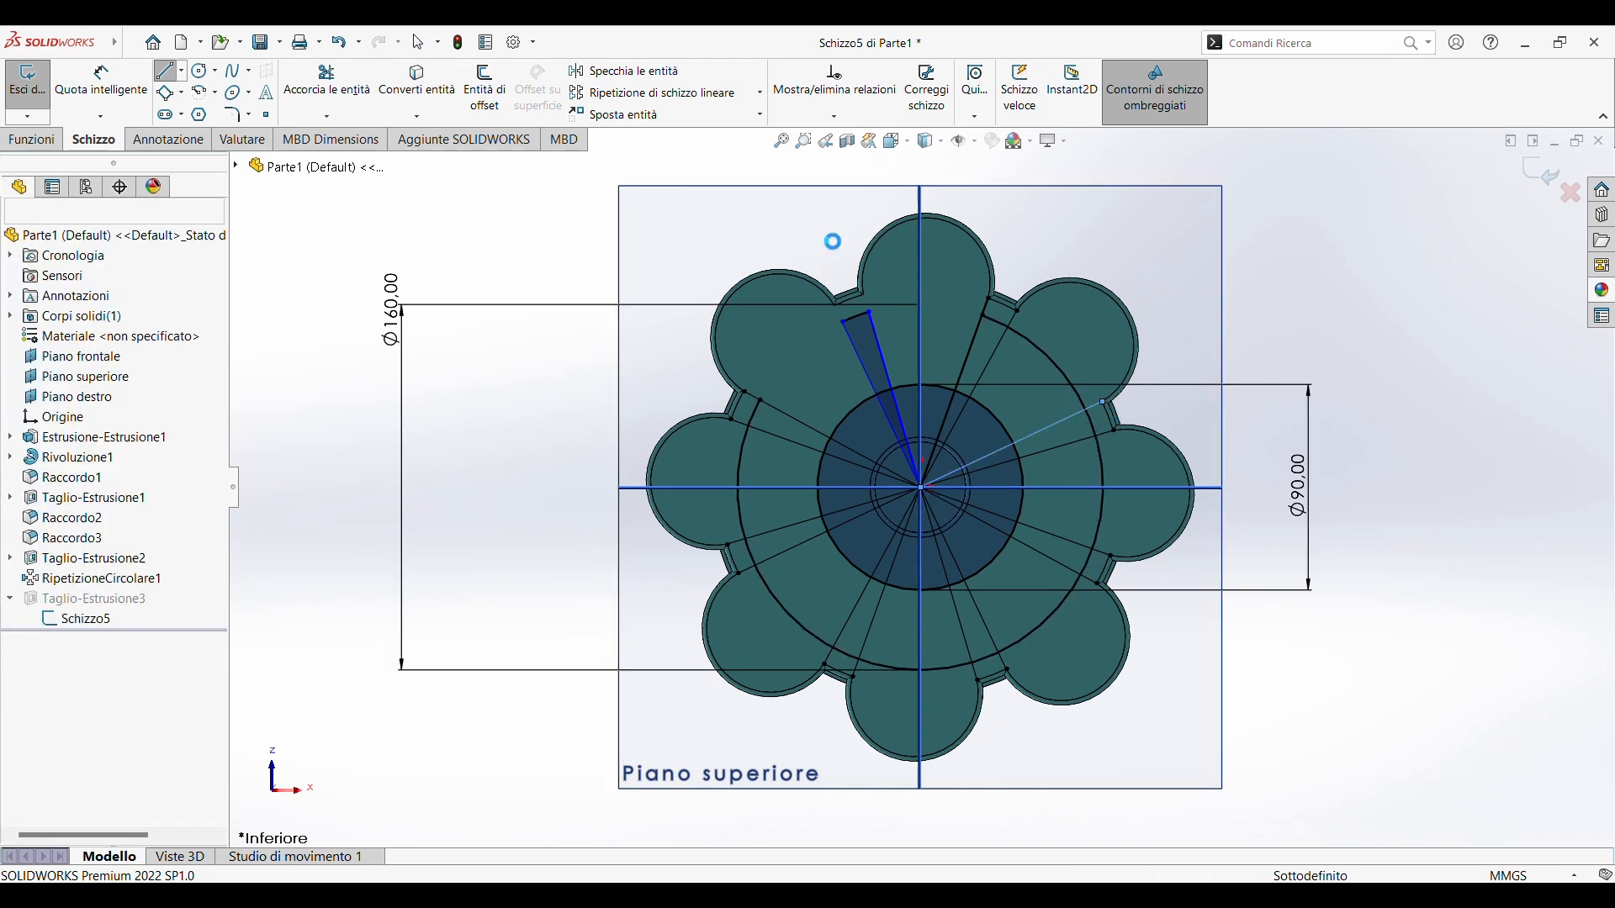
Trim the outer circle to short arcs between the paired radial lines all around, and remove the line ends outside it
{"action": "left_click", "coordinate": [327, 84]}
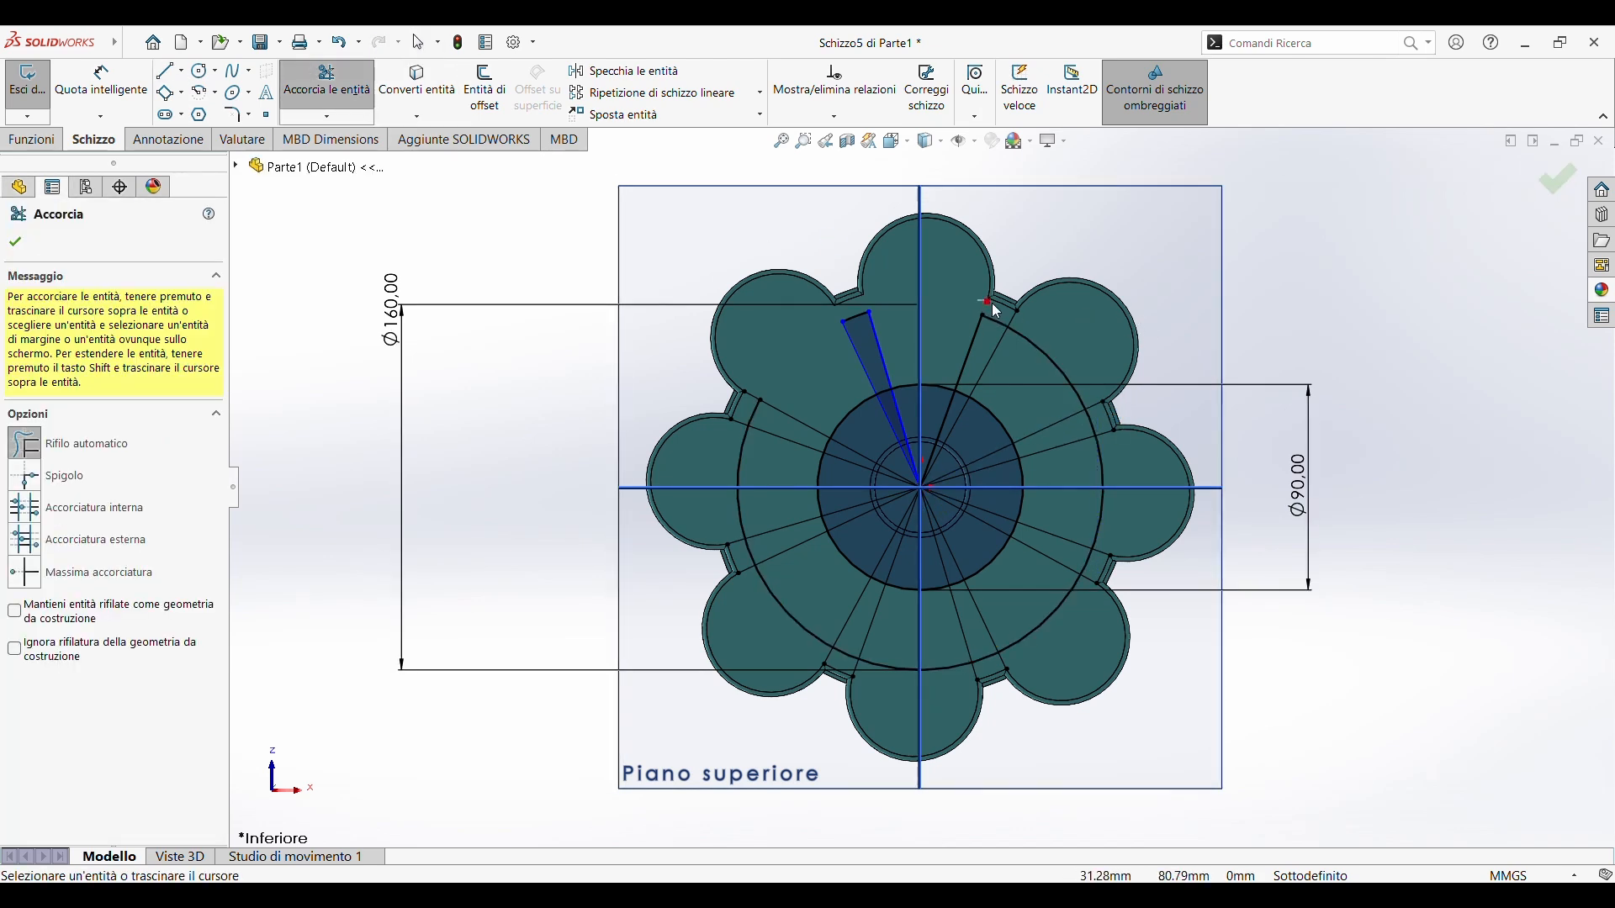
{"action": "left_click_drag", "start_coordinate": [1017, 313], "coordinate": [1121, 380]}
{"action": "left_click_drag", "start_coordinate": [1065, 357], "coordinate": [1040, 382]}
{"action": "mouse_move", "coordinate": [1115, 503]}
{"action": "left_mouse_down"}
{"action": "mouse_move", "coordinate": [1085, 476]}
{"action": "mouse_move", "coordinate": [1124, 514]}
{"action": "left_mouse_up"}
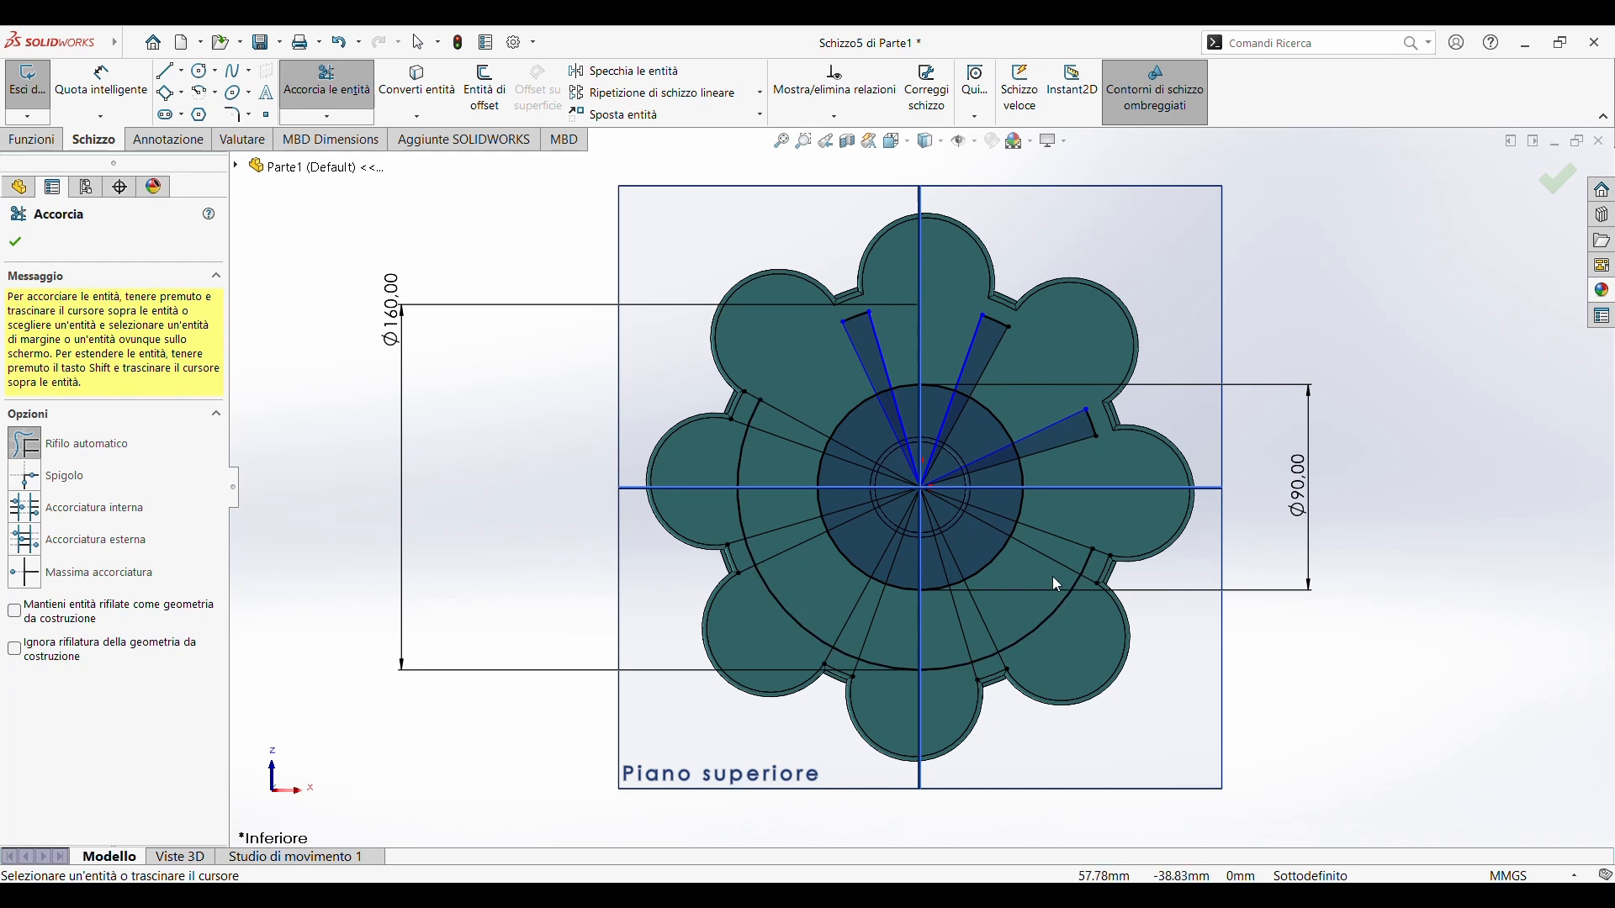
{"action": "mouse_move", "coordinate": [1053, 579]}
{"action": "left_mouse_down"}
{"action": "mouse_move", "coordinate": [1083, 597]}
{"action": "mouse_move", "coordinate": [1090, 578]}
{"action": "left_mouse_up"}
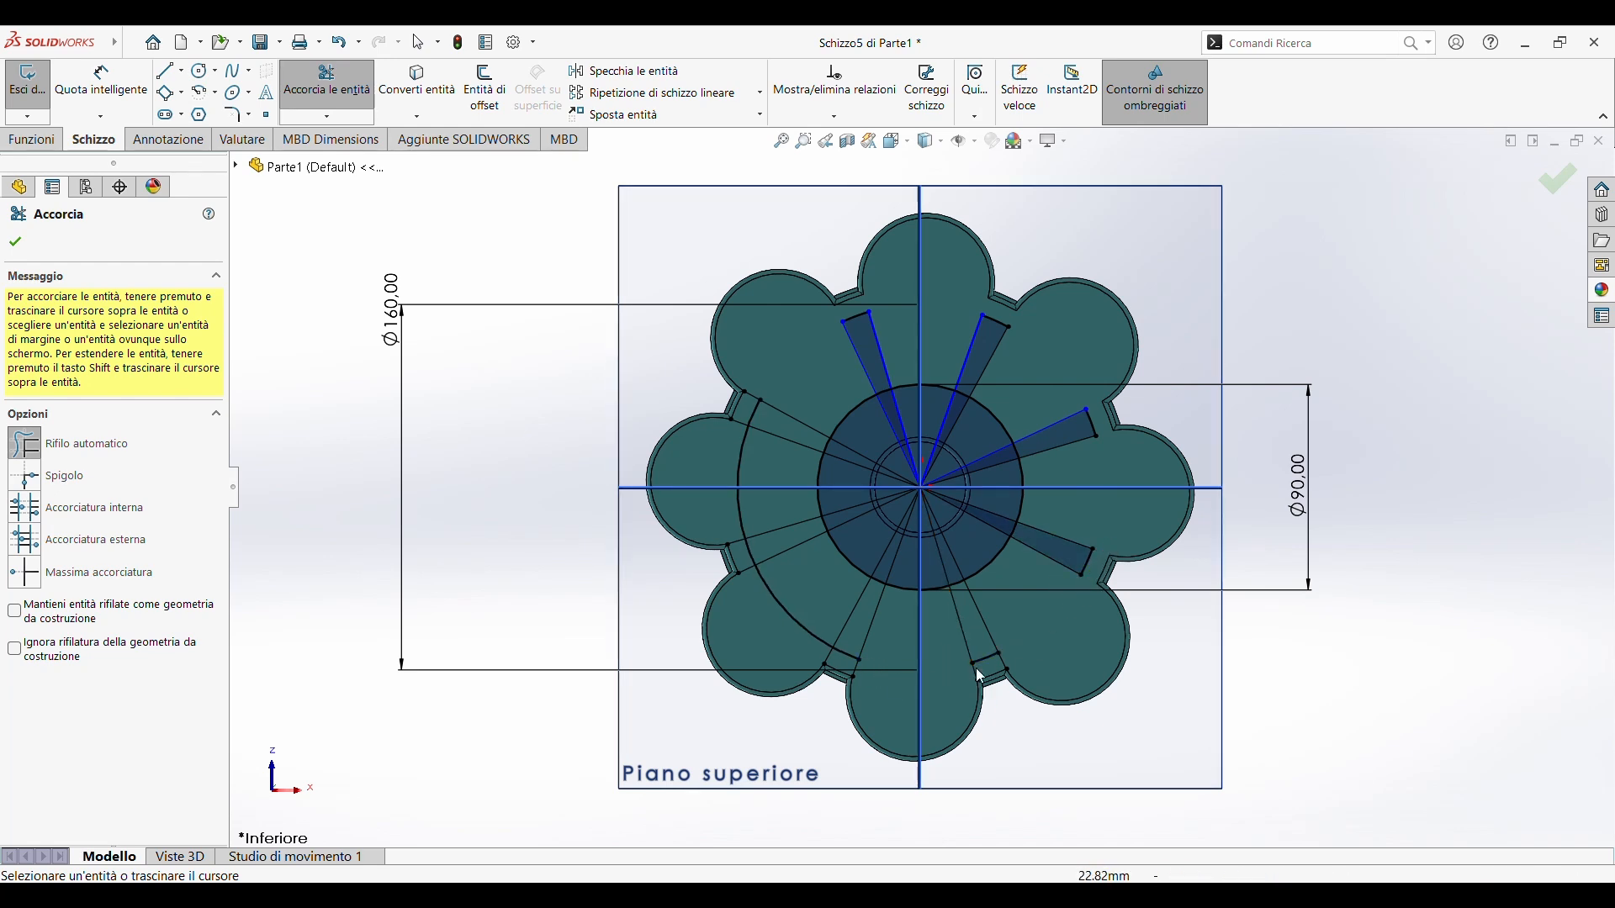
{"action": "left_click_drag", "start_coordinate": [963, 677], "coordinate": [1022, 656]}
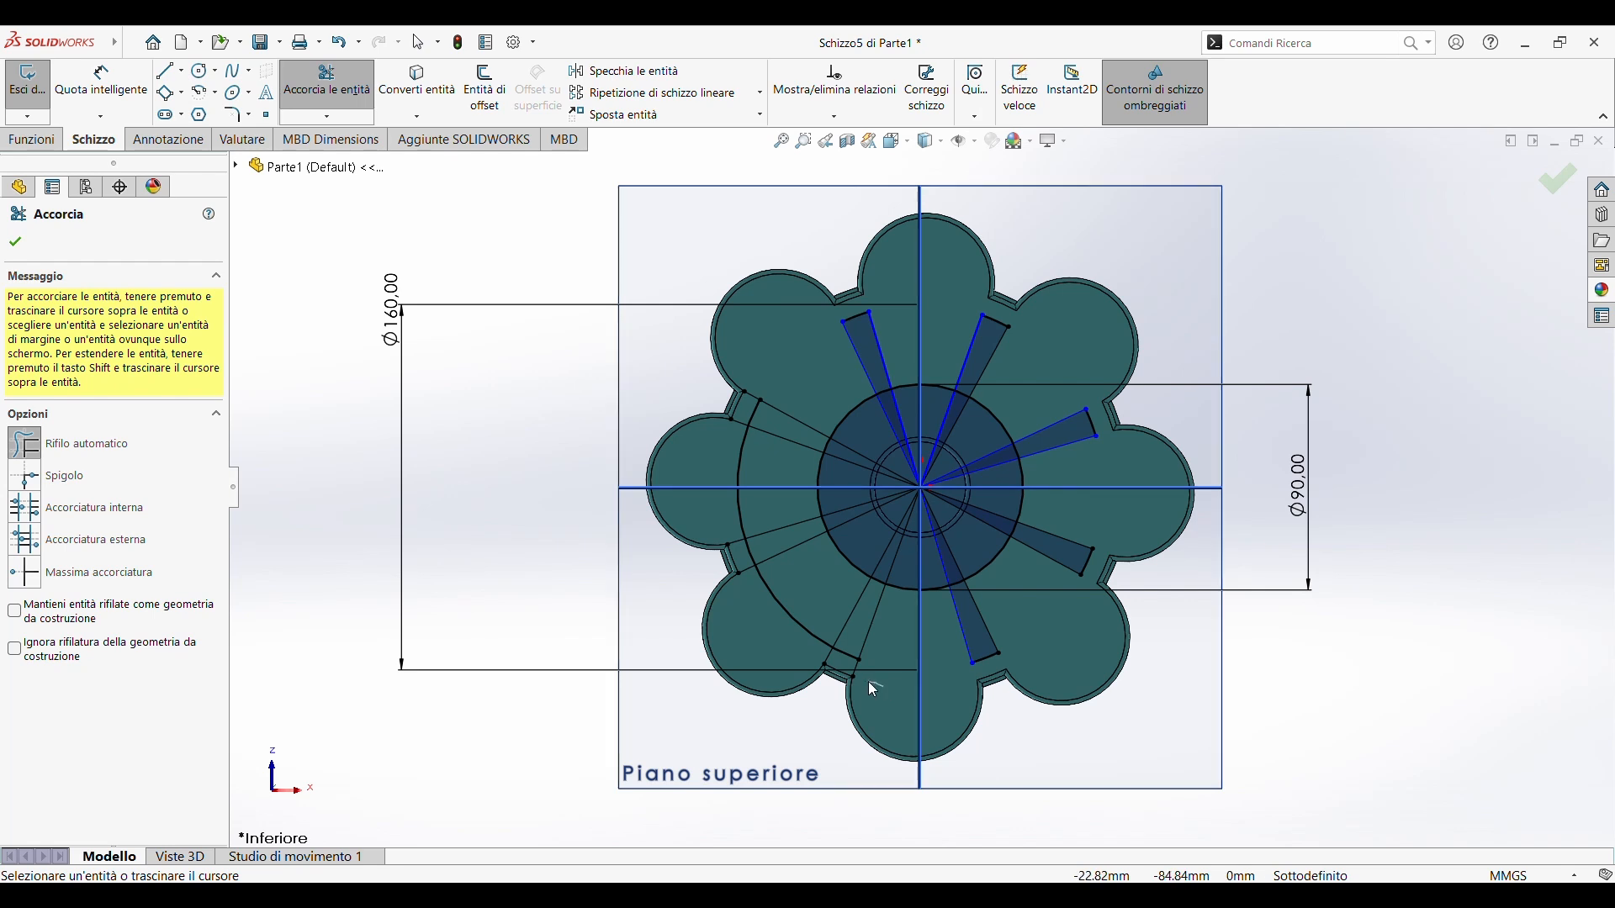
{"action": "mouse_move", "coordinate": [765, 639]}
{"action": "left_mouse_down"}
{"action": "mouse_move", "coordinate": [777, 577]}
{"action": "mouse_move", "coordinate": [722, 538]}
{"action": "mouse_move", "coordinate": [747, 582]}
{"action": "left_mouse_up"}
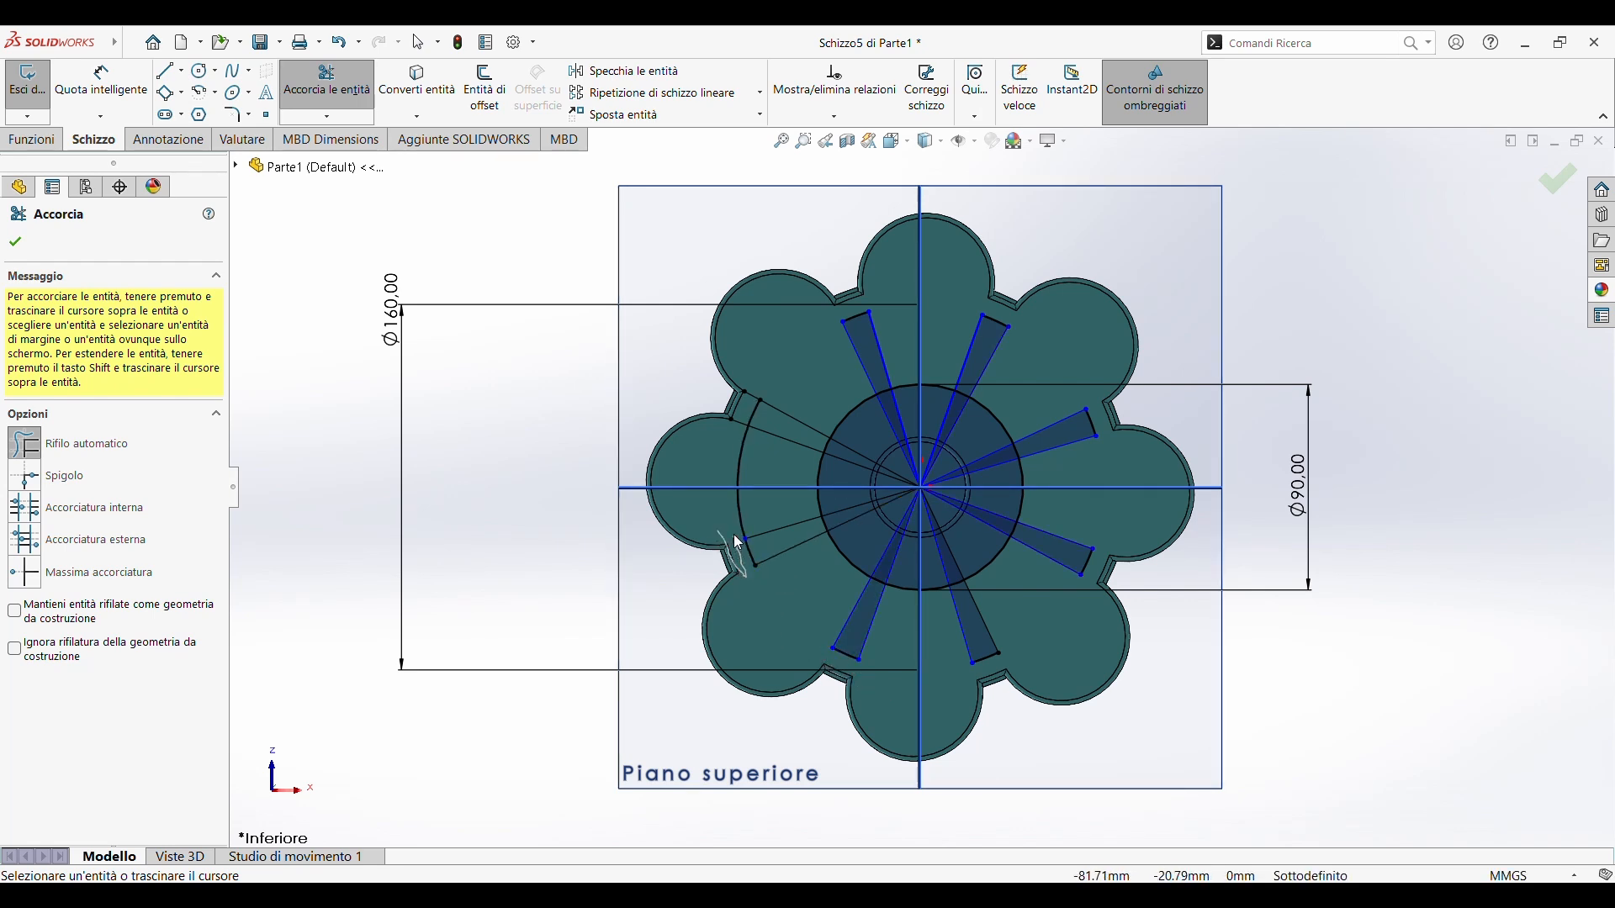
{"action": "mouse_move", "coordinate": [746, 516]}
{"action": "left_mouse_down"}
{"action": "mouse_move", "coordinate": [753, 414]}
{"action": "mouse_move", "coordinate": [738, 436]}
{"action": "left_mouse_up"}
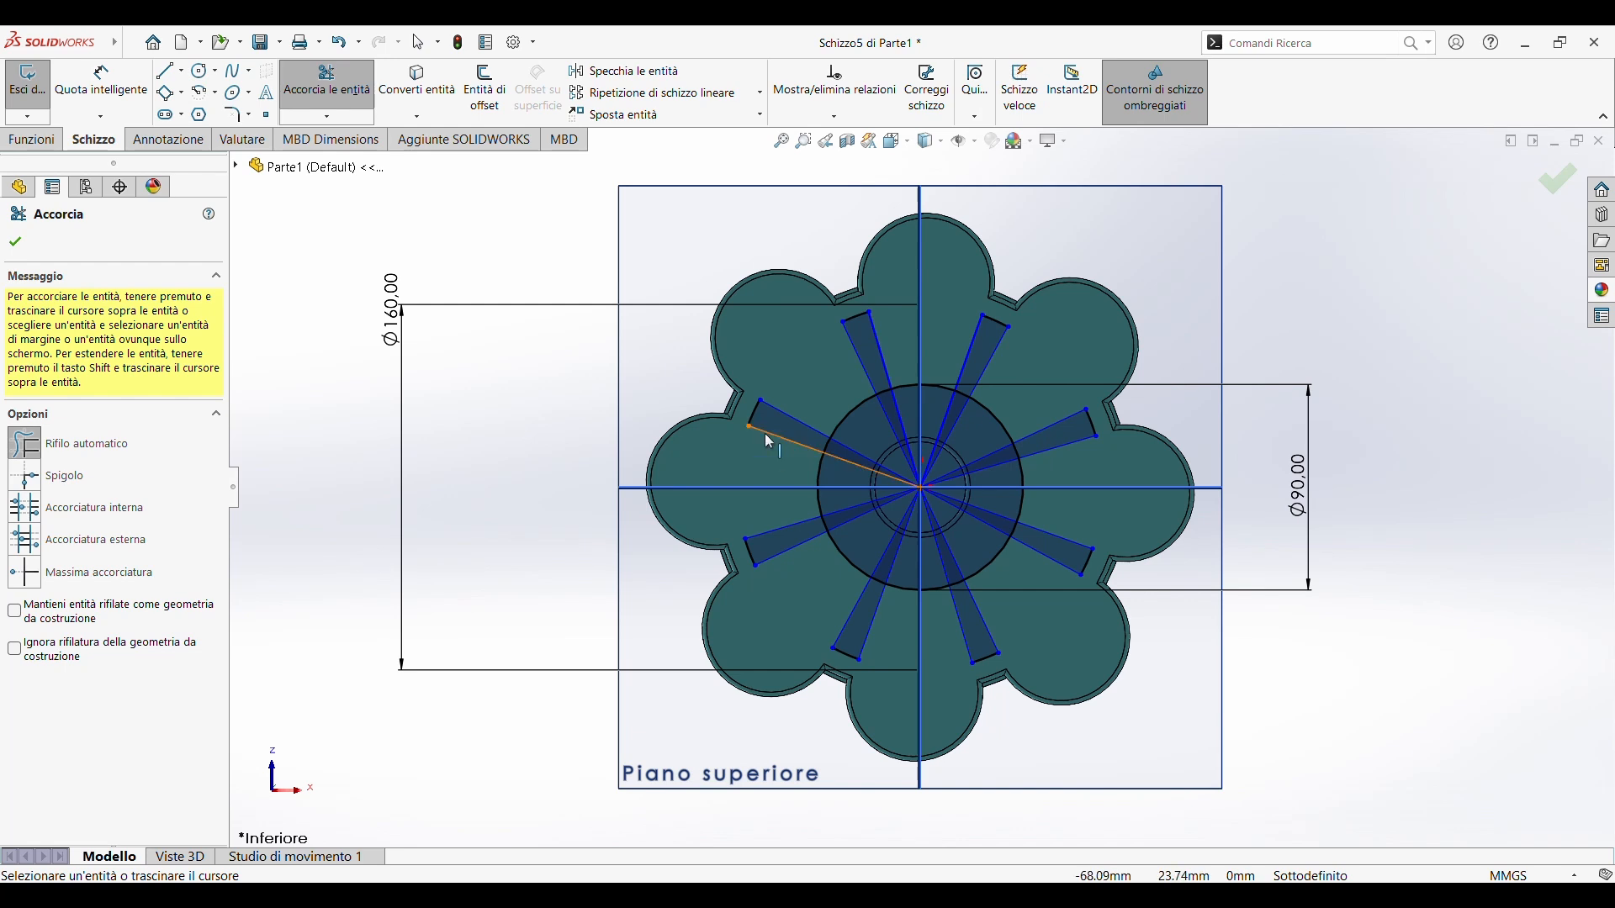
{"action": "left_click", "coordinate": [15, 249]}
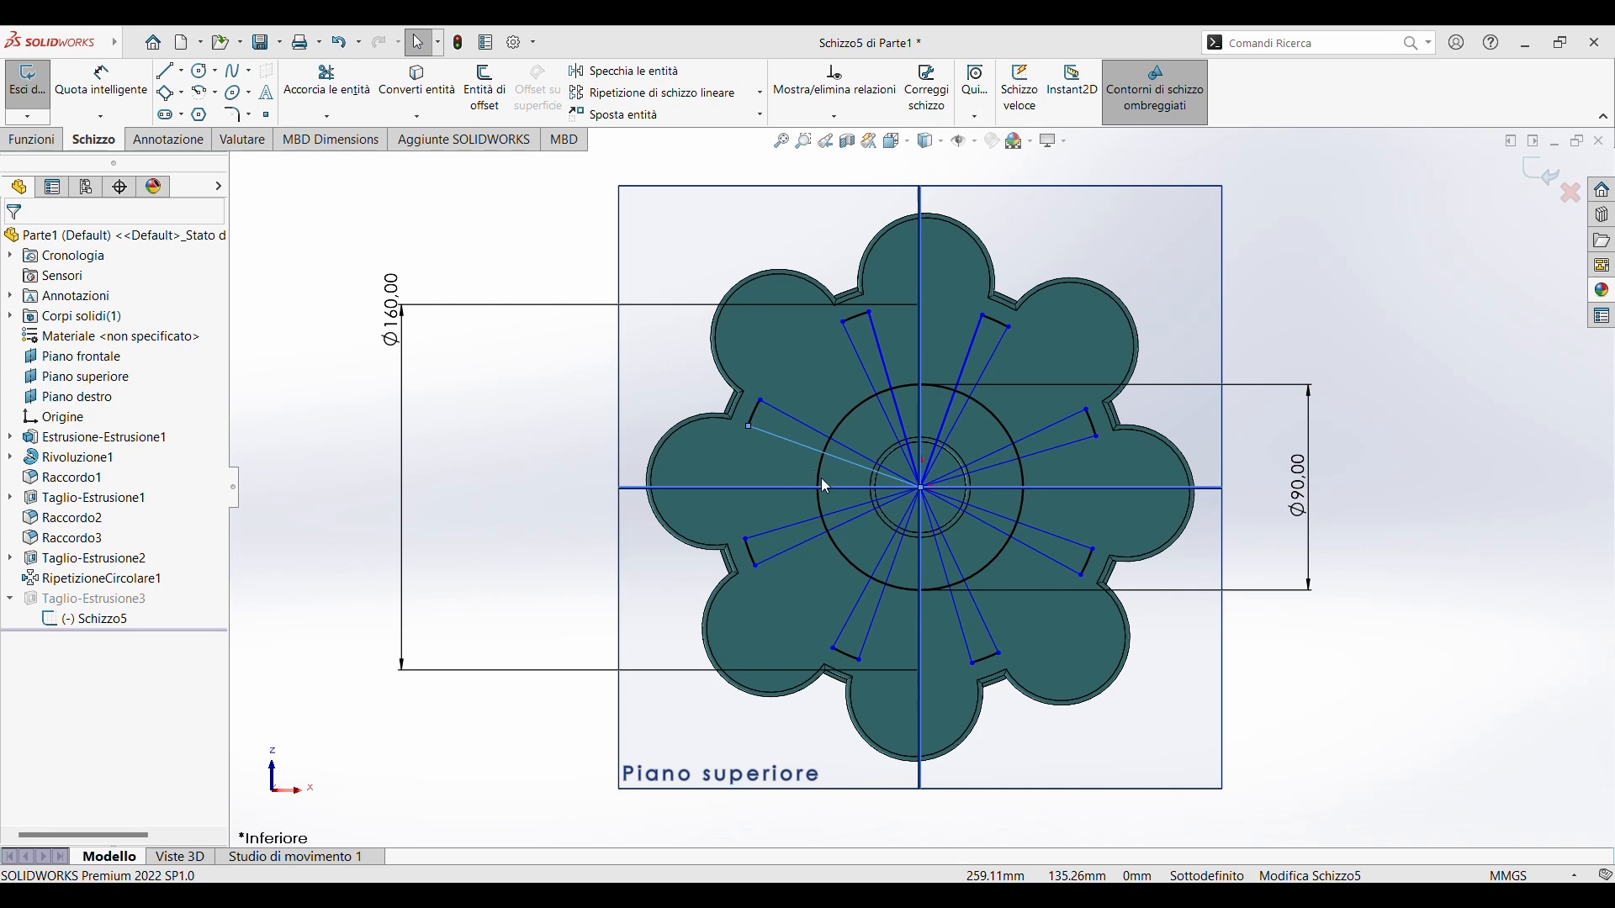
Rebuild the part and reopen the ring cut's sketch for editing
{"action": "key", "text": "ctrl+b"}
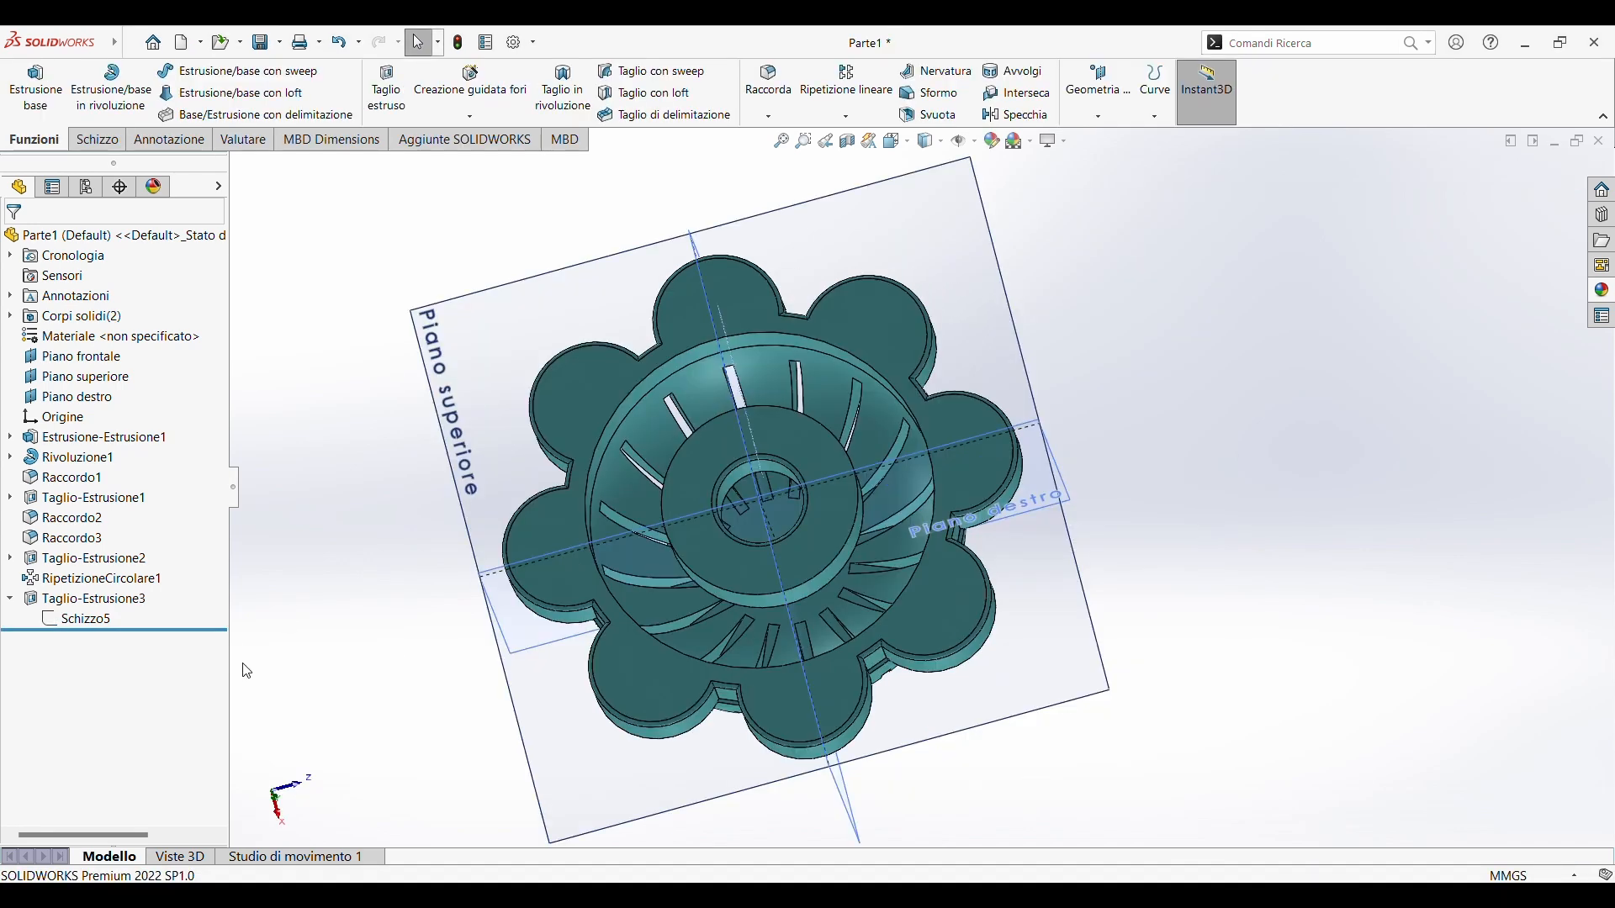
{"action": "left_click", "coordinate": [86, 619]}
{"action": "left_click", "coordinate": [109, 574]}
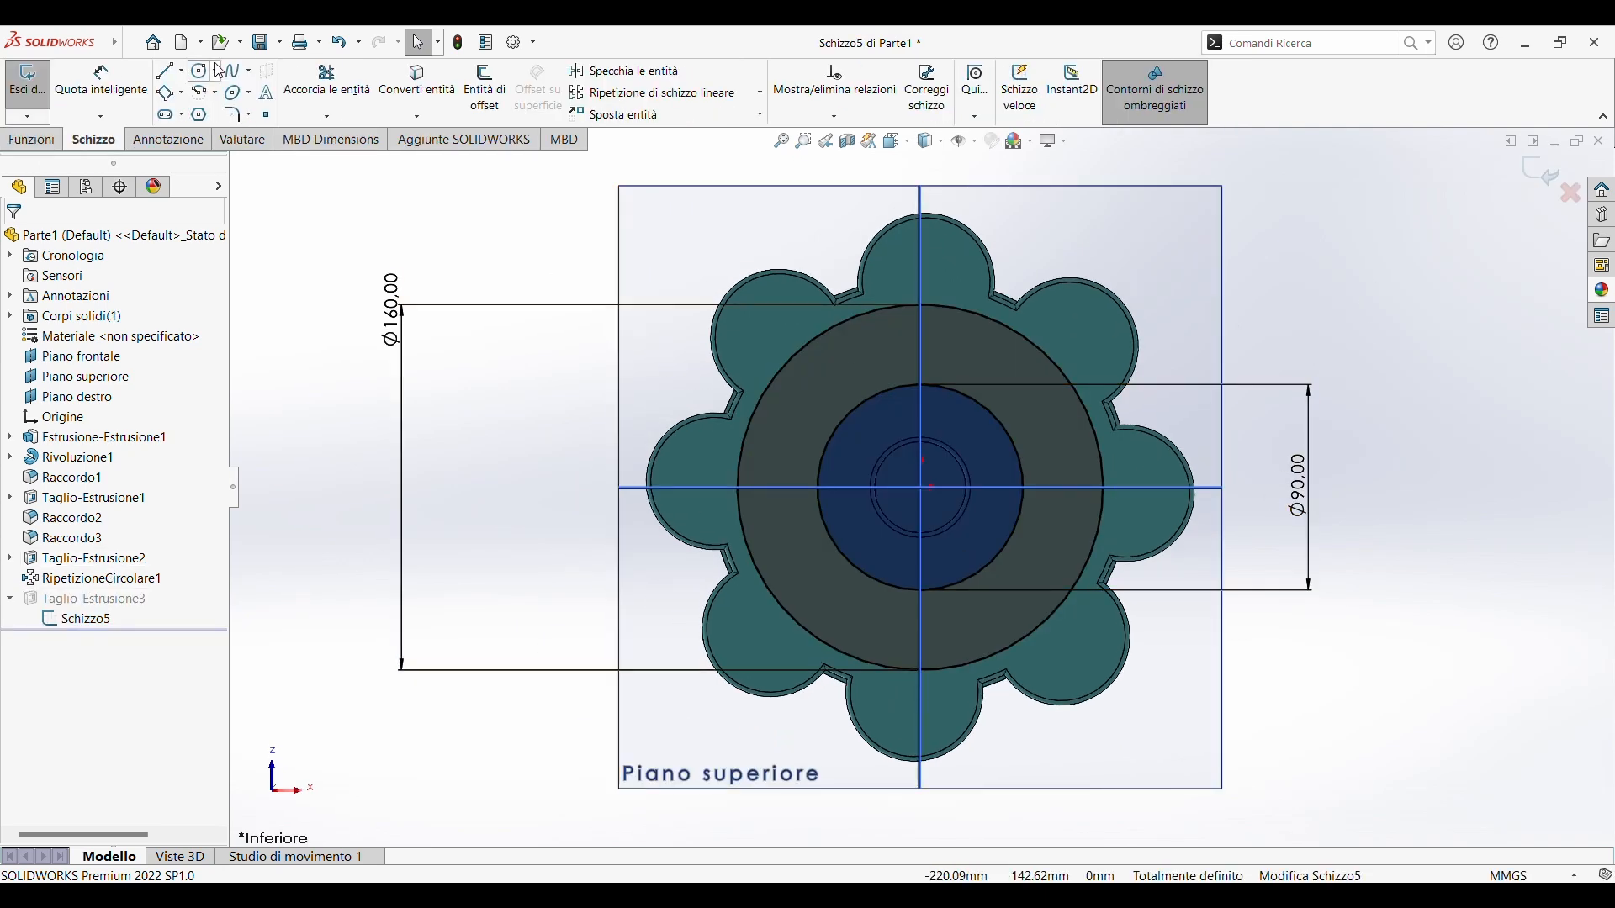
Draw a line from the origin to the upper-left lobe's outer edge, across to the upper-right lobe, and about 118 mm back to the origin
{"action": "left_click", "coordinate": [168, 72]}
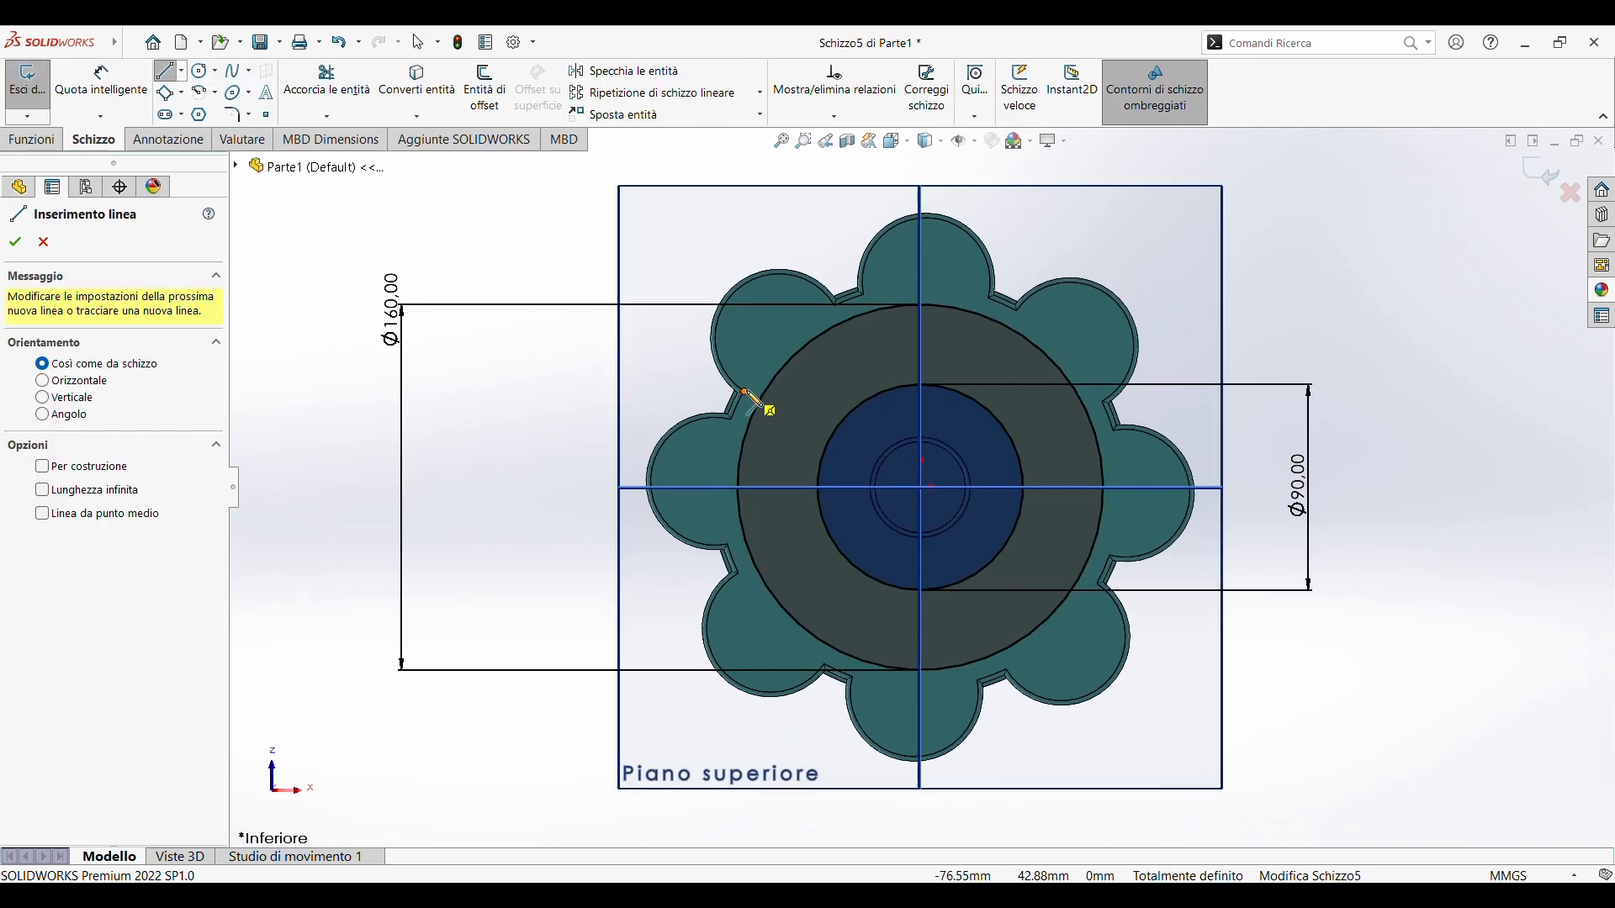
{"action": "key", "text": "Escape"}
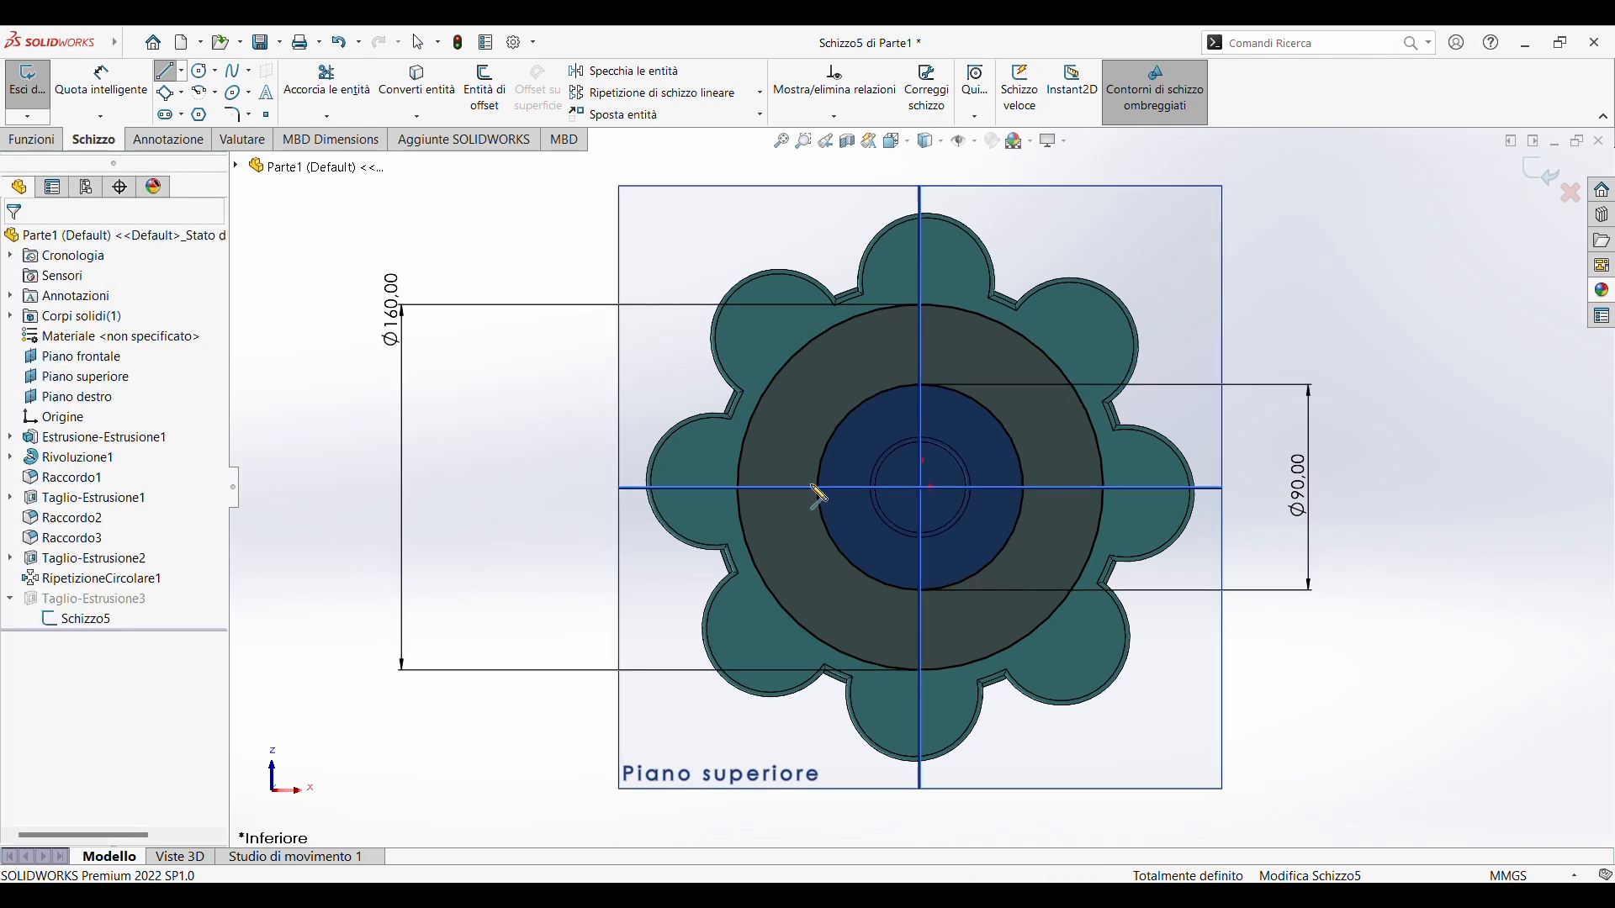
{"action": "left_click", "coordinate": [167, 71]}
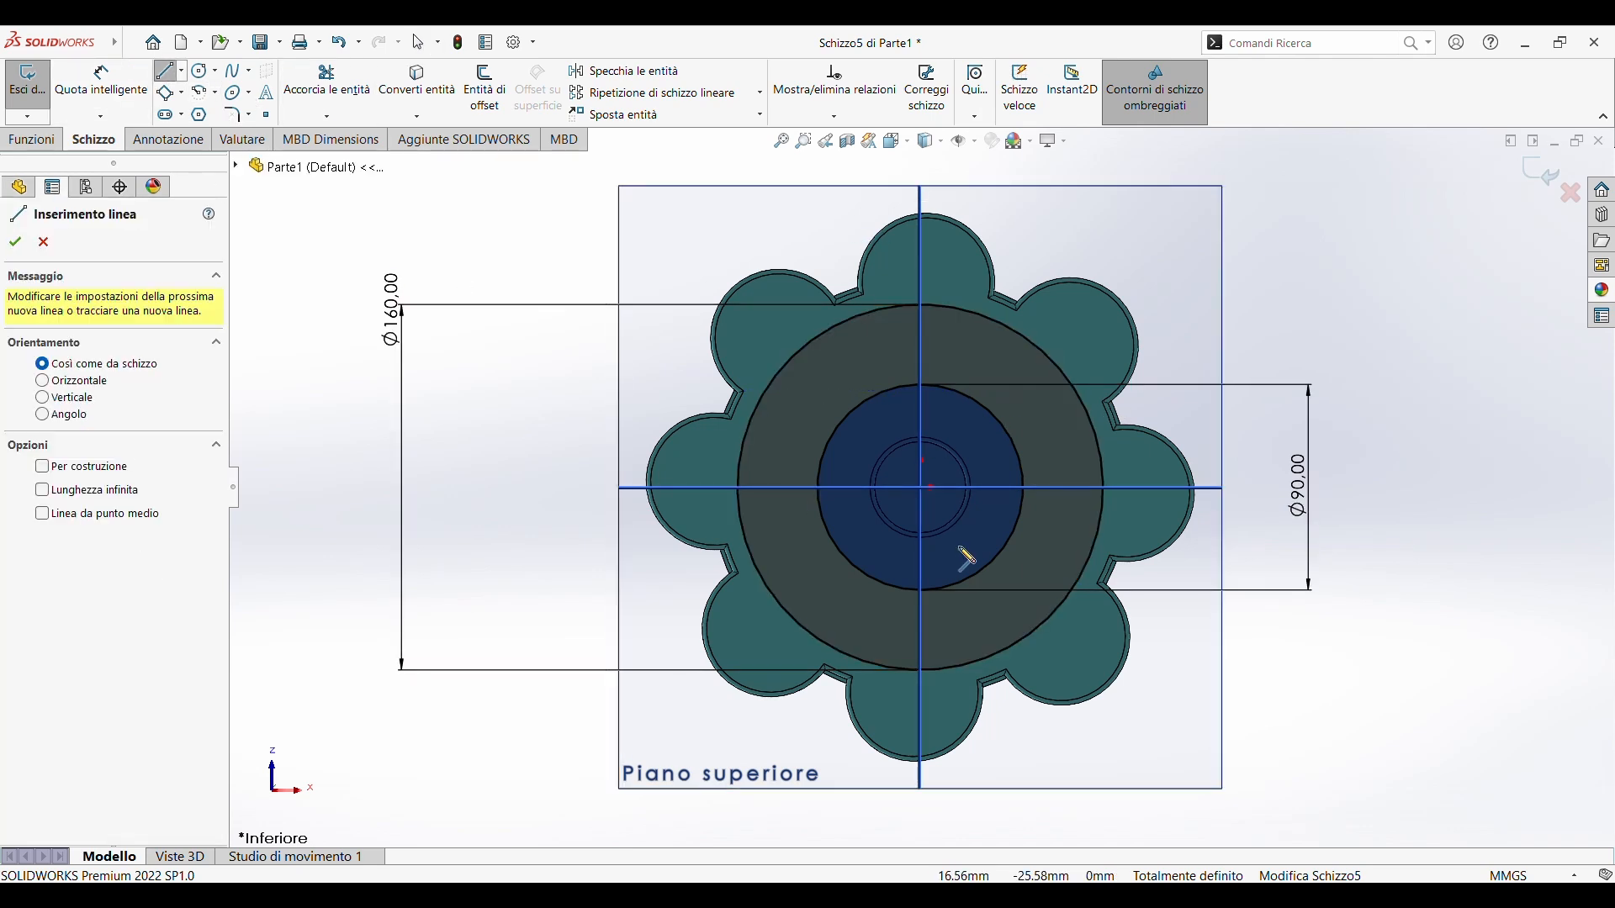
{"action": "left_click", "coordinate": [923, 490]}
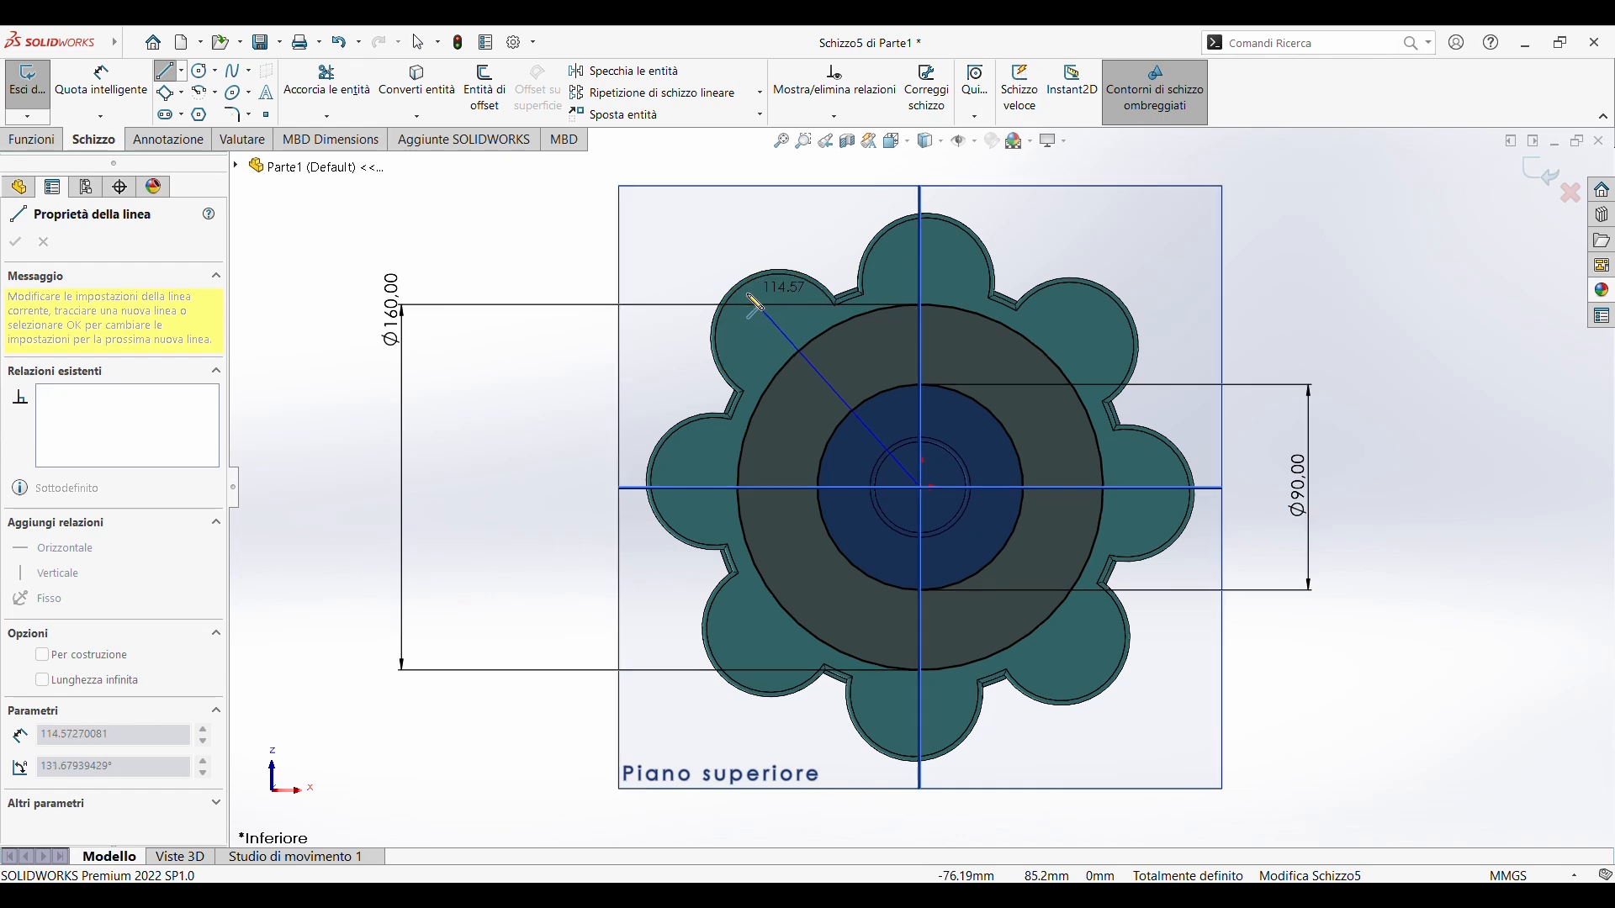
{"action": "left_click", "coordinate": [738, 294]}
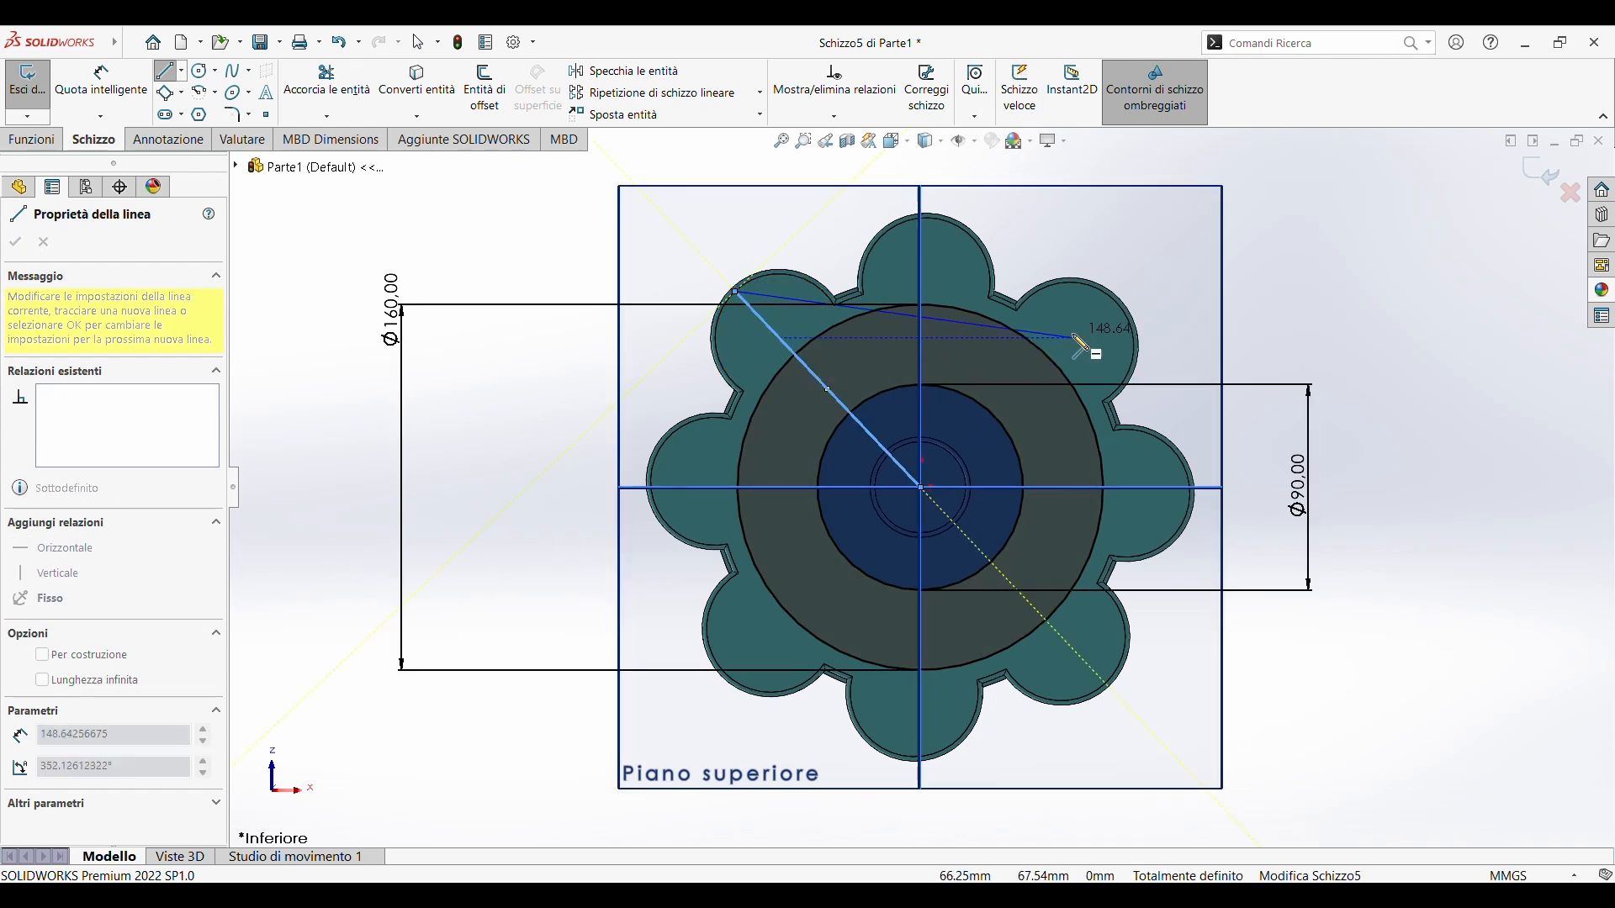
{"action": "left_click", "coordinate": [1116, 303]}
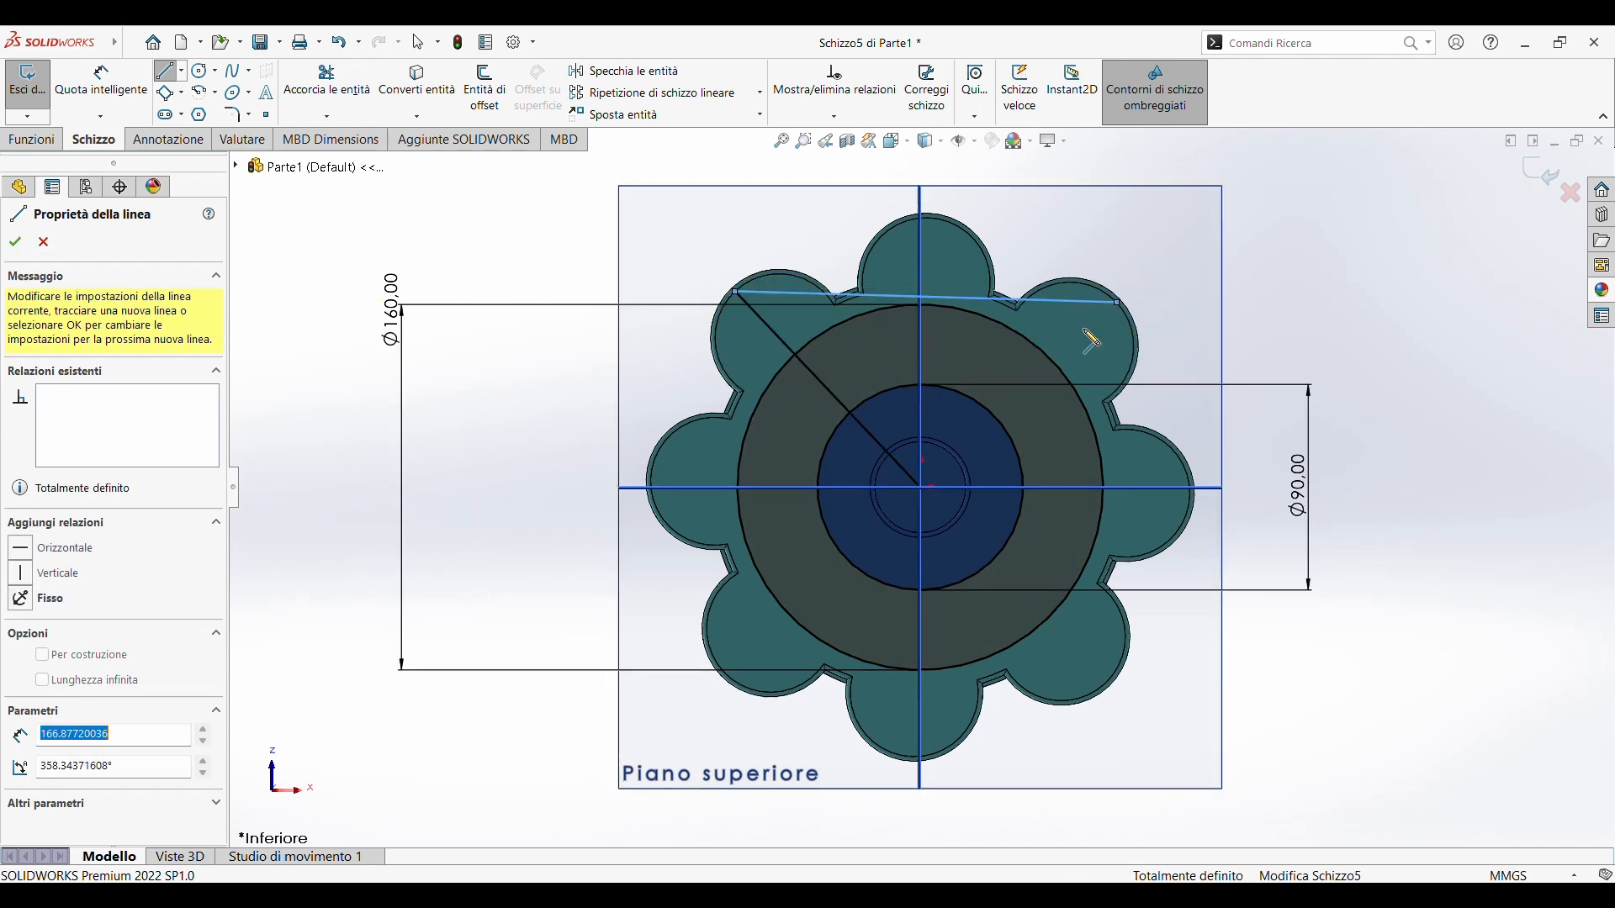
{"action": "left_click", "coordinate": [922, 488]}
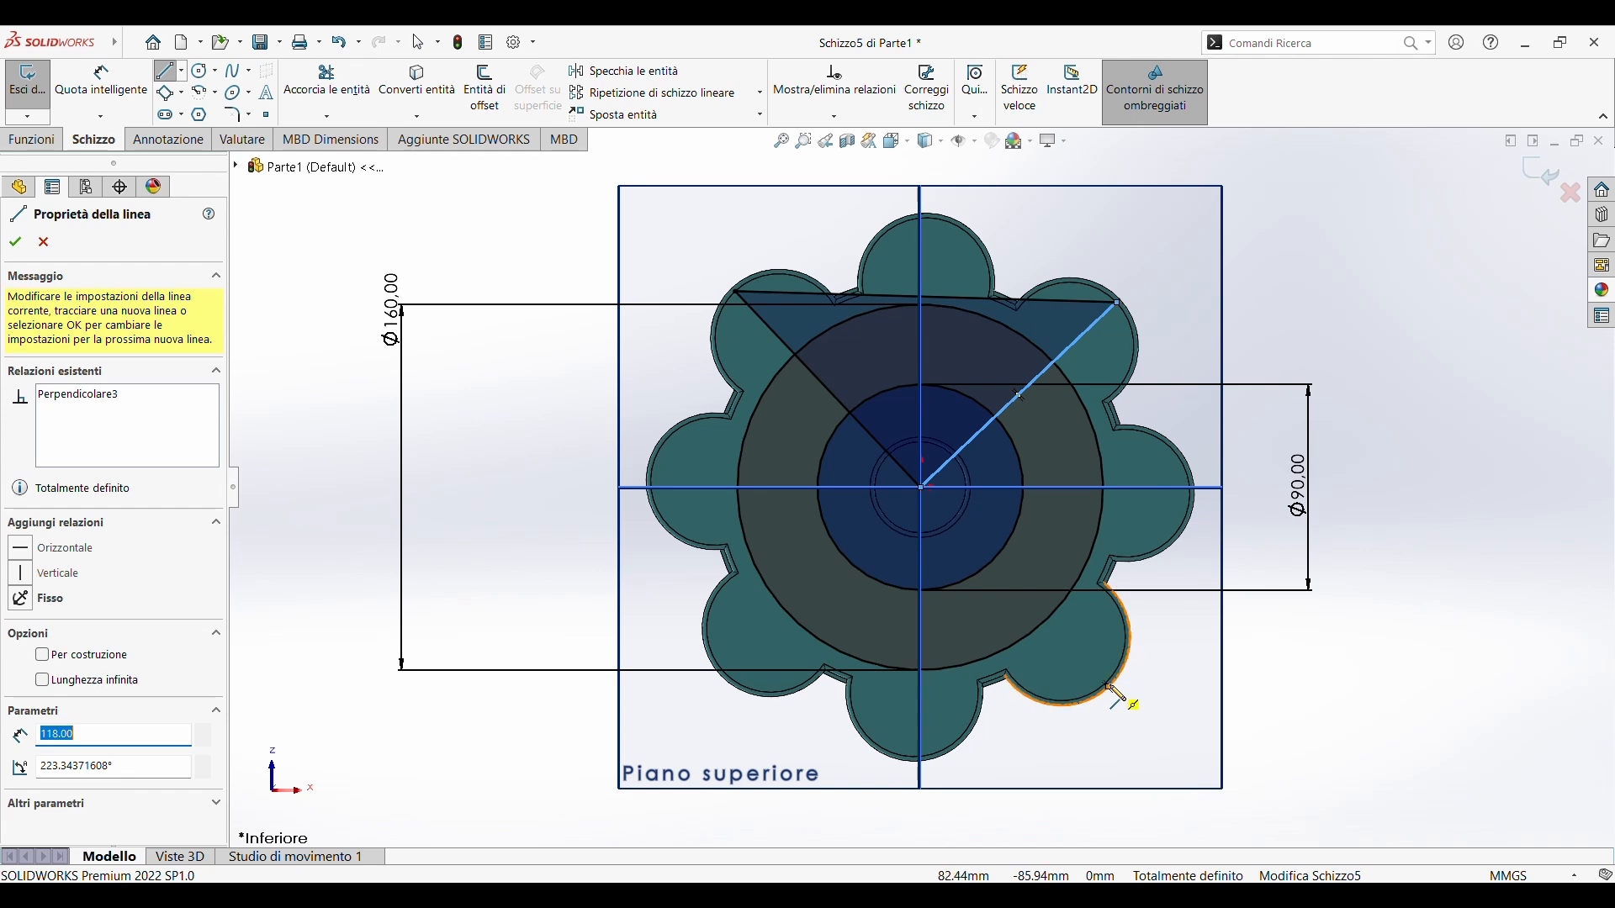
Draw radial lines to the origin from the outer edges of the lower-right lobe, about 120 mm long, and lower-left lobe, about 118 mm
{"action": "left_click", "coordinate": [1108, 685]}
{"action": "left_click", "coordinate": [922, 489]}
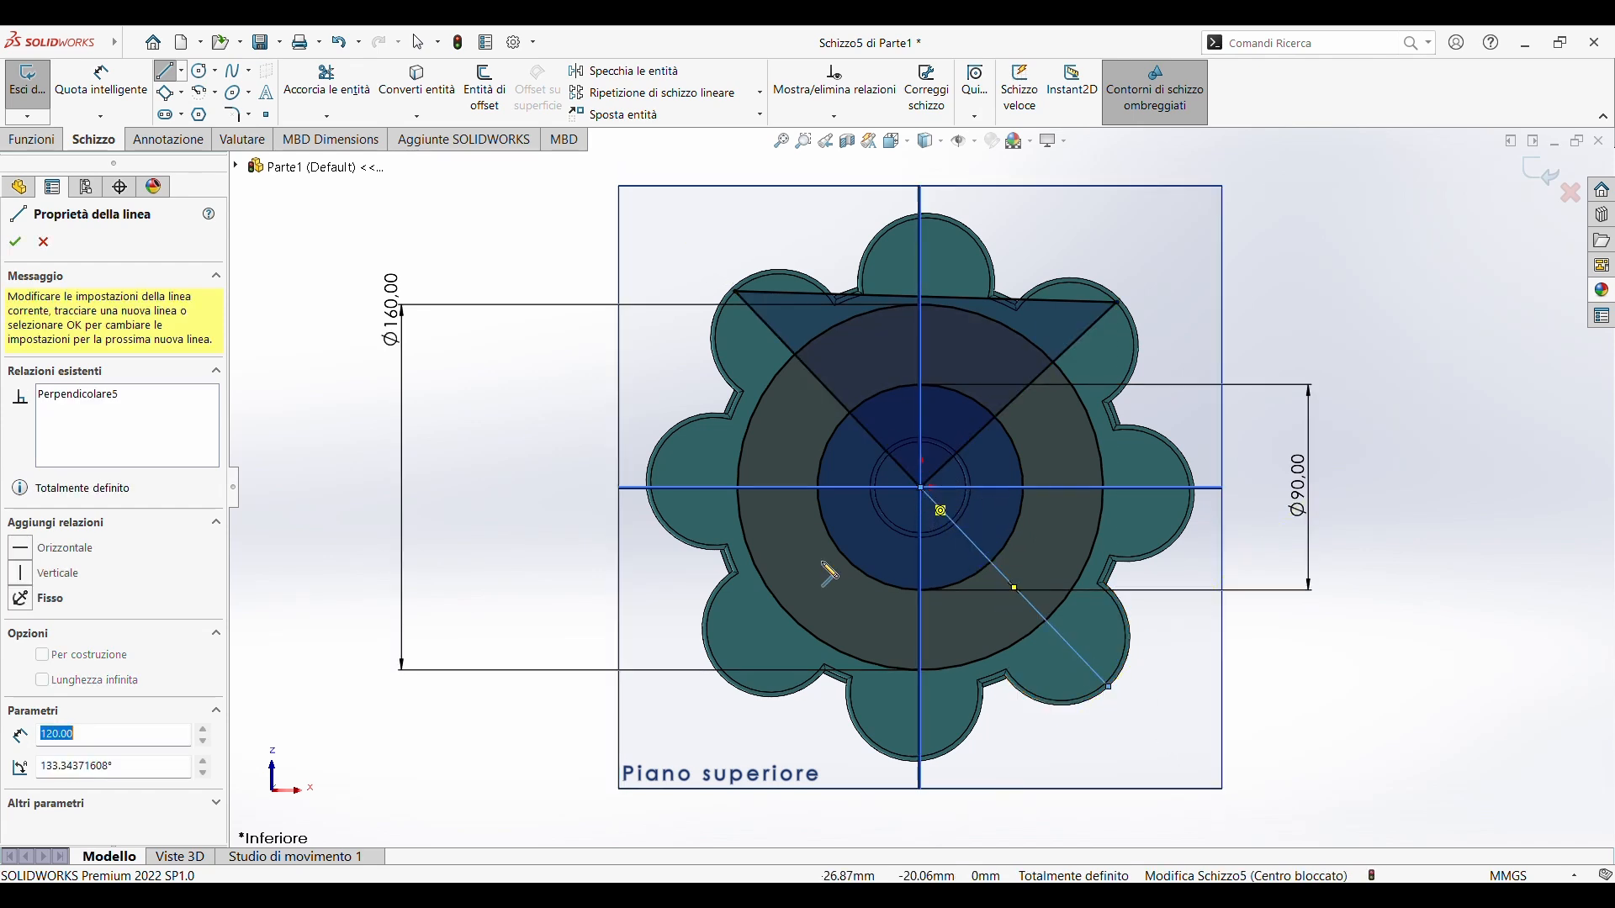
{"action": "left_click", "coordinate": [725, 673]}
{"action": "left_click", "coordinate": [923, 490]}
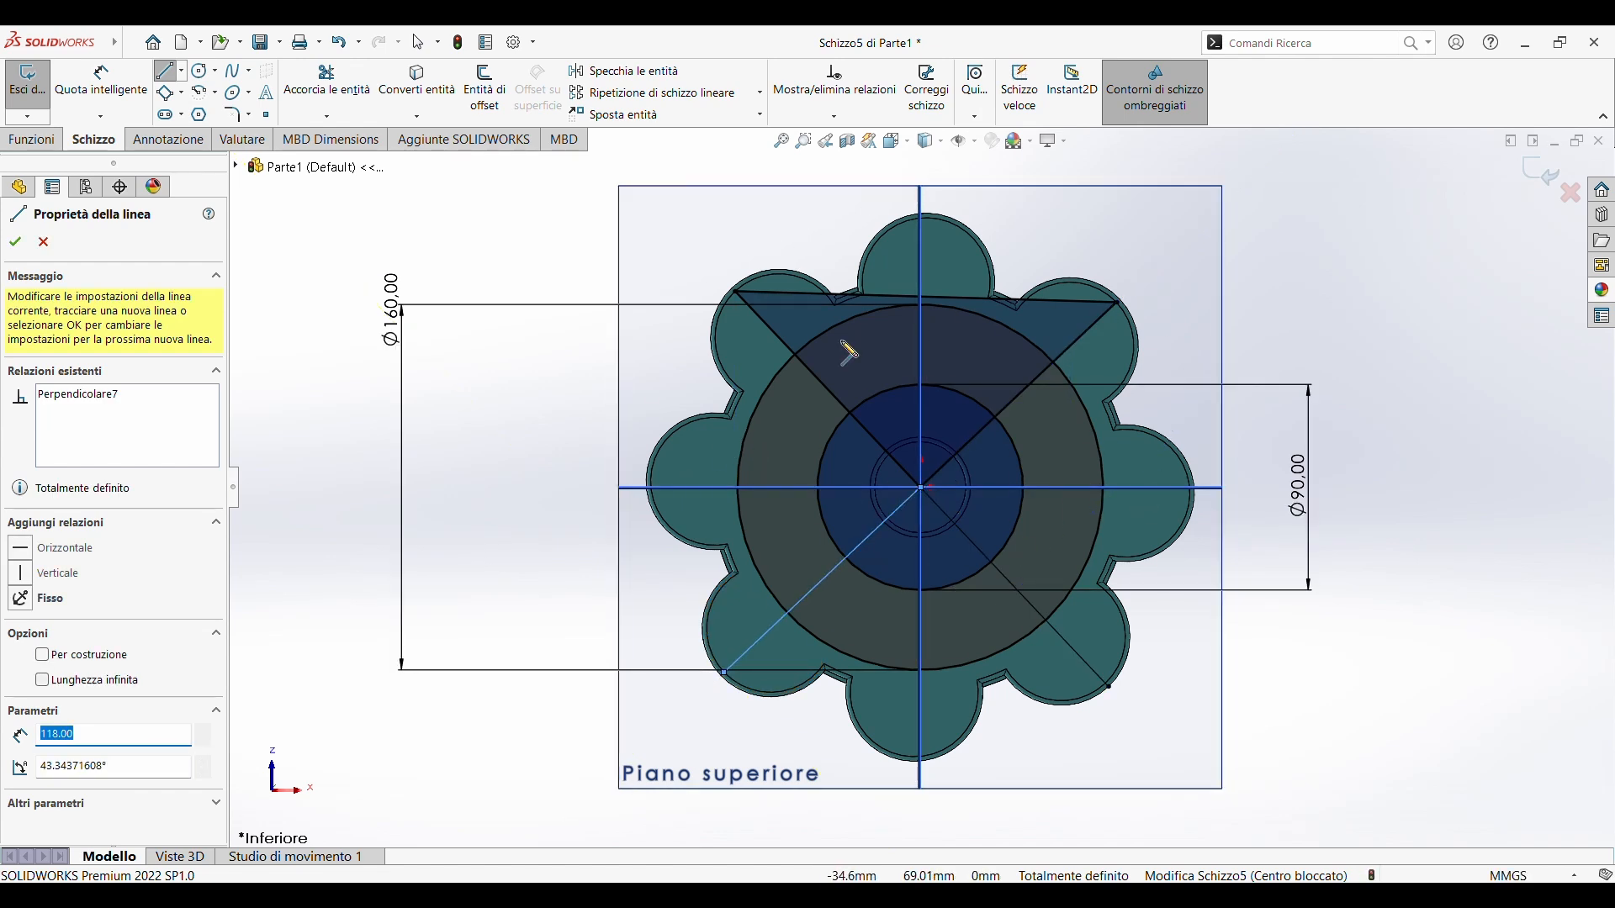
Delete the connecting line between the upper-left and upper-right lobes
{"action": "key", "text": "Escape"}
{"action": "left_click", "coordinate": [949, 299]}
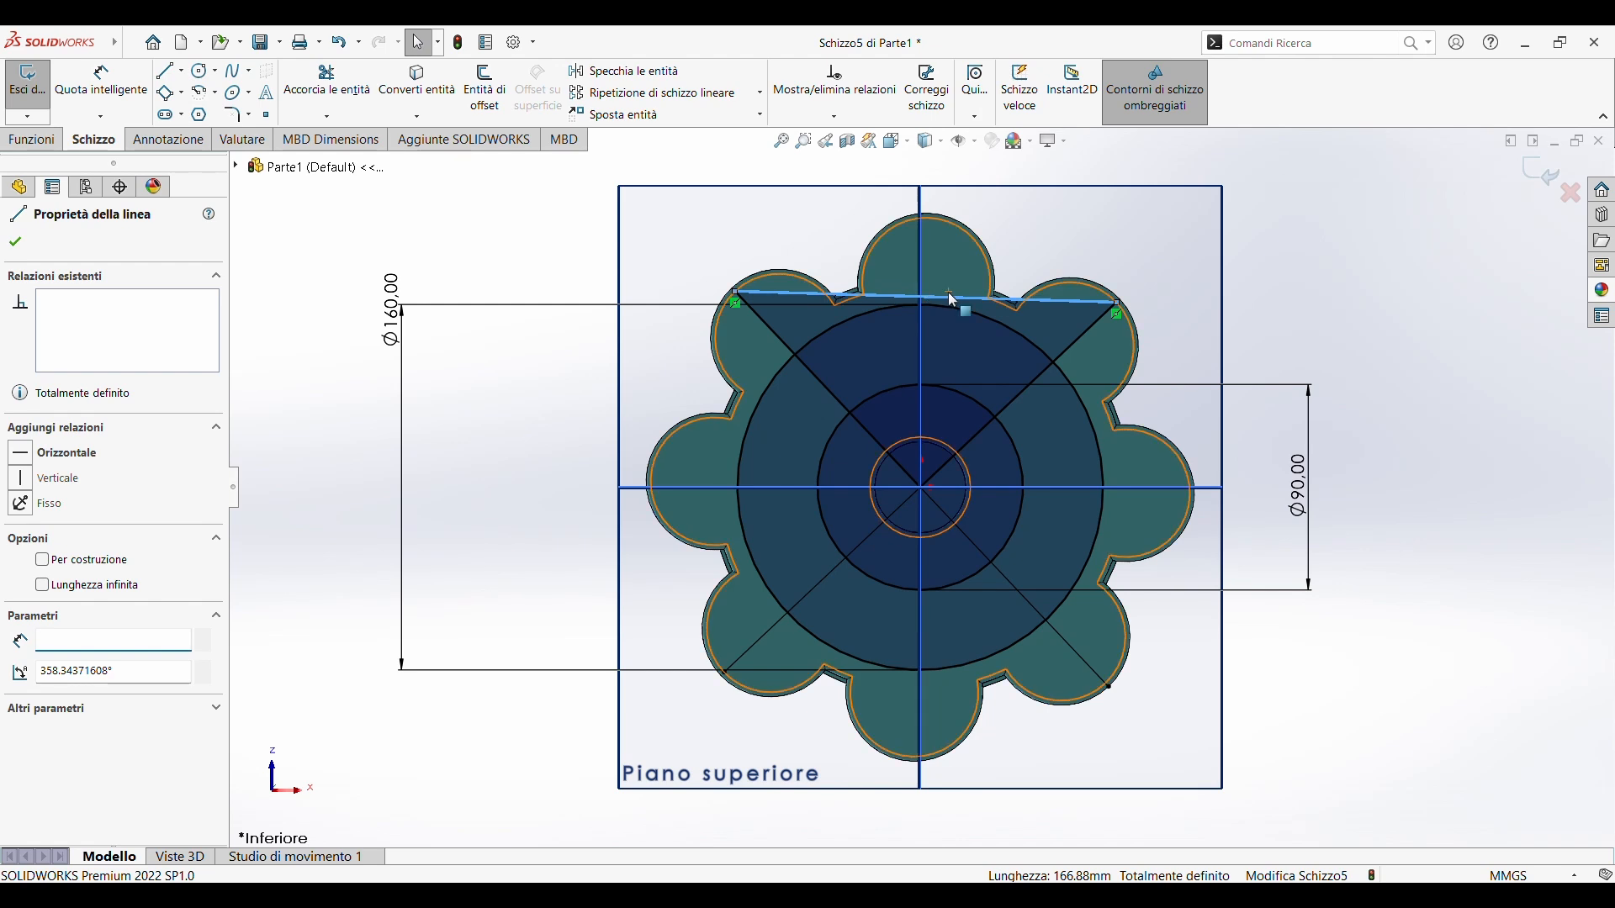
{"action": "key", "text": "Escape"}
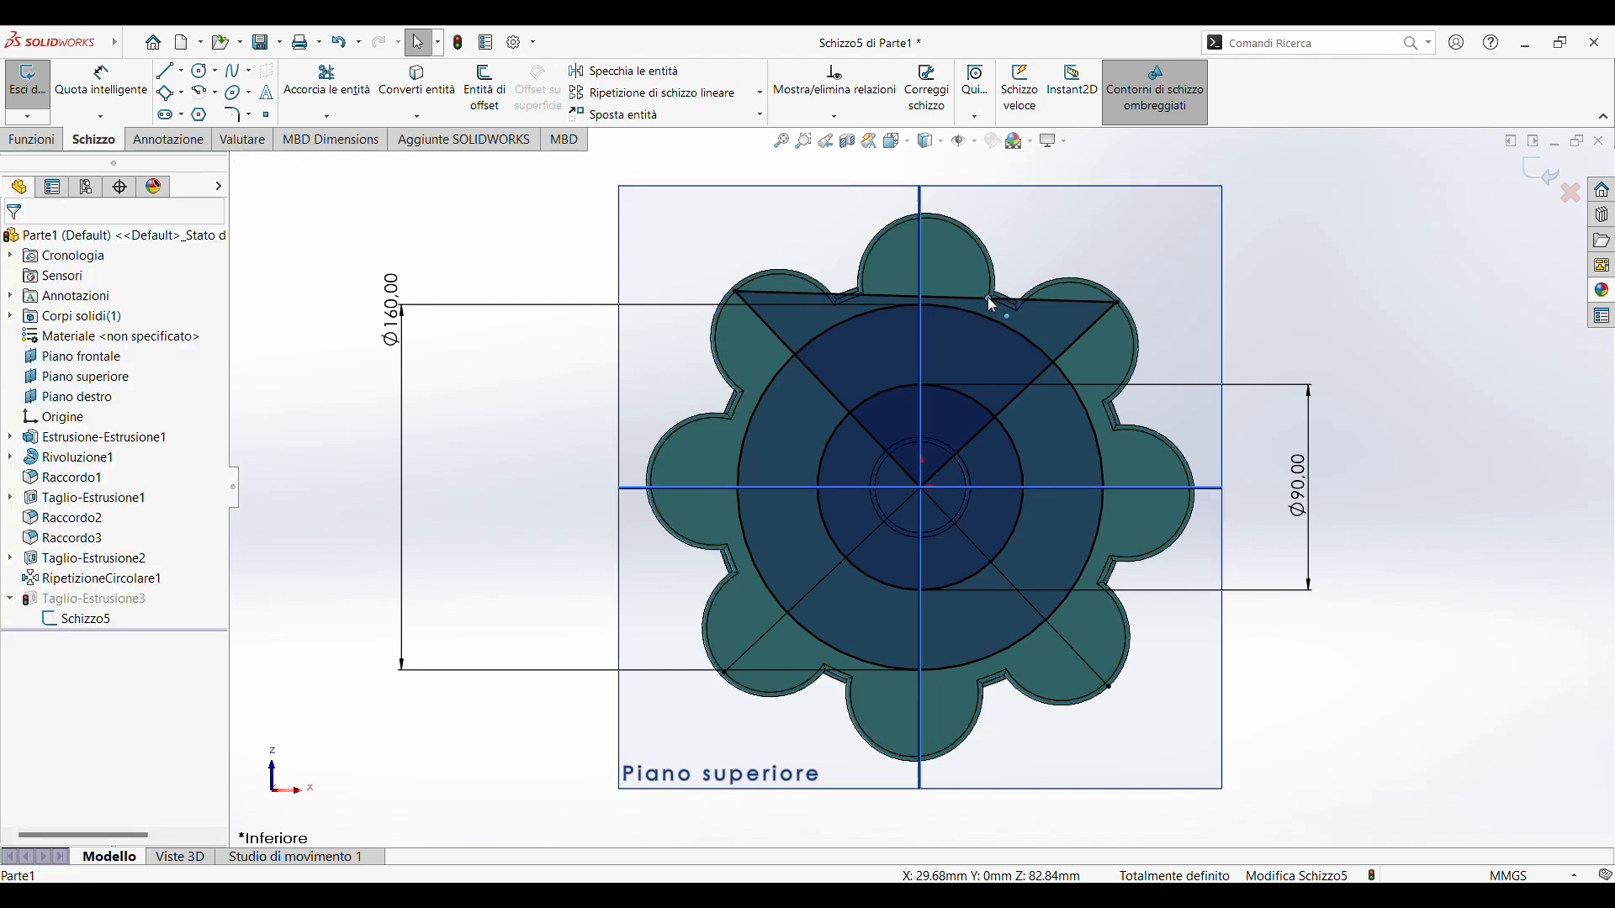
{"action": "left_click", "coordinate": [988, 299]}
{"action": "key", "text": "Delete"}
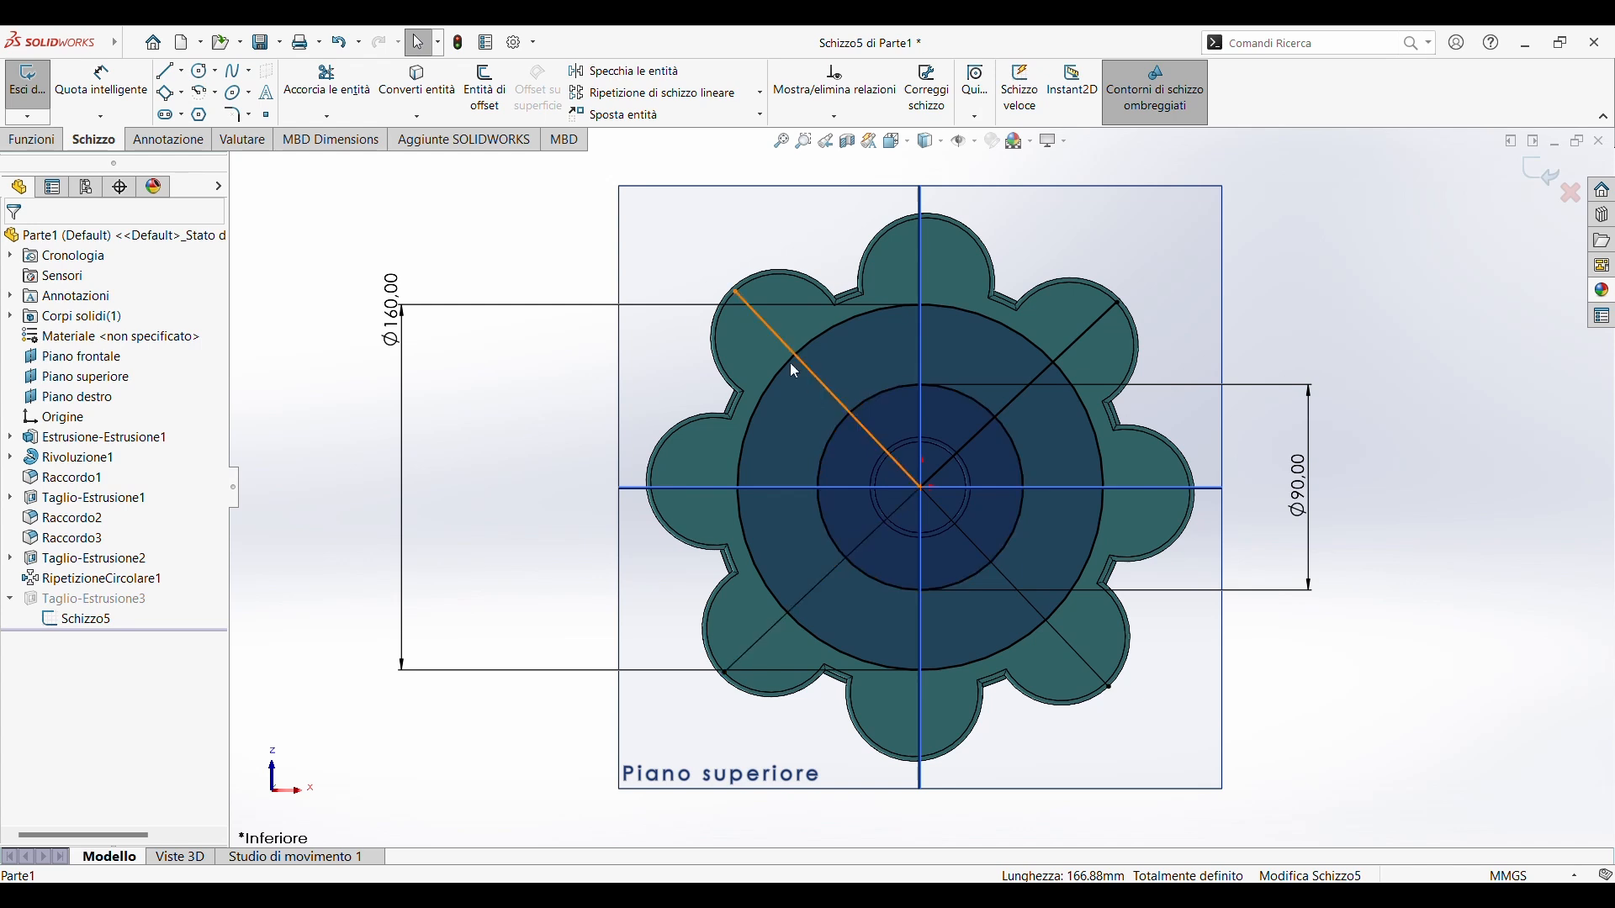
Trim the upper-left radial line outside the 160 mm circle and that circle's left arc between the two left radial lines
{"action": "left_click", "coordinate": [327, 84]}
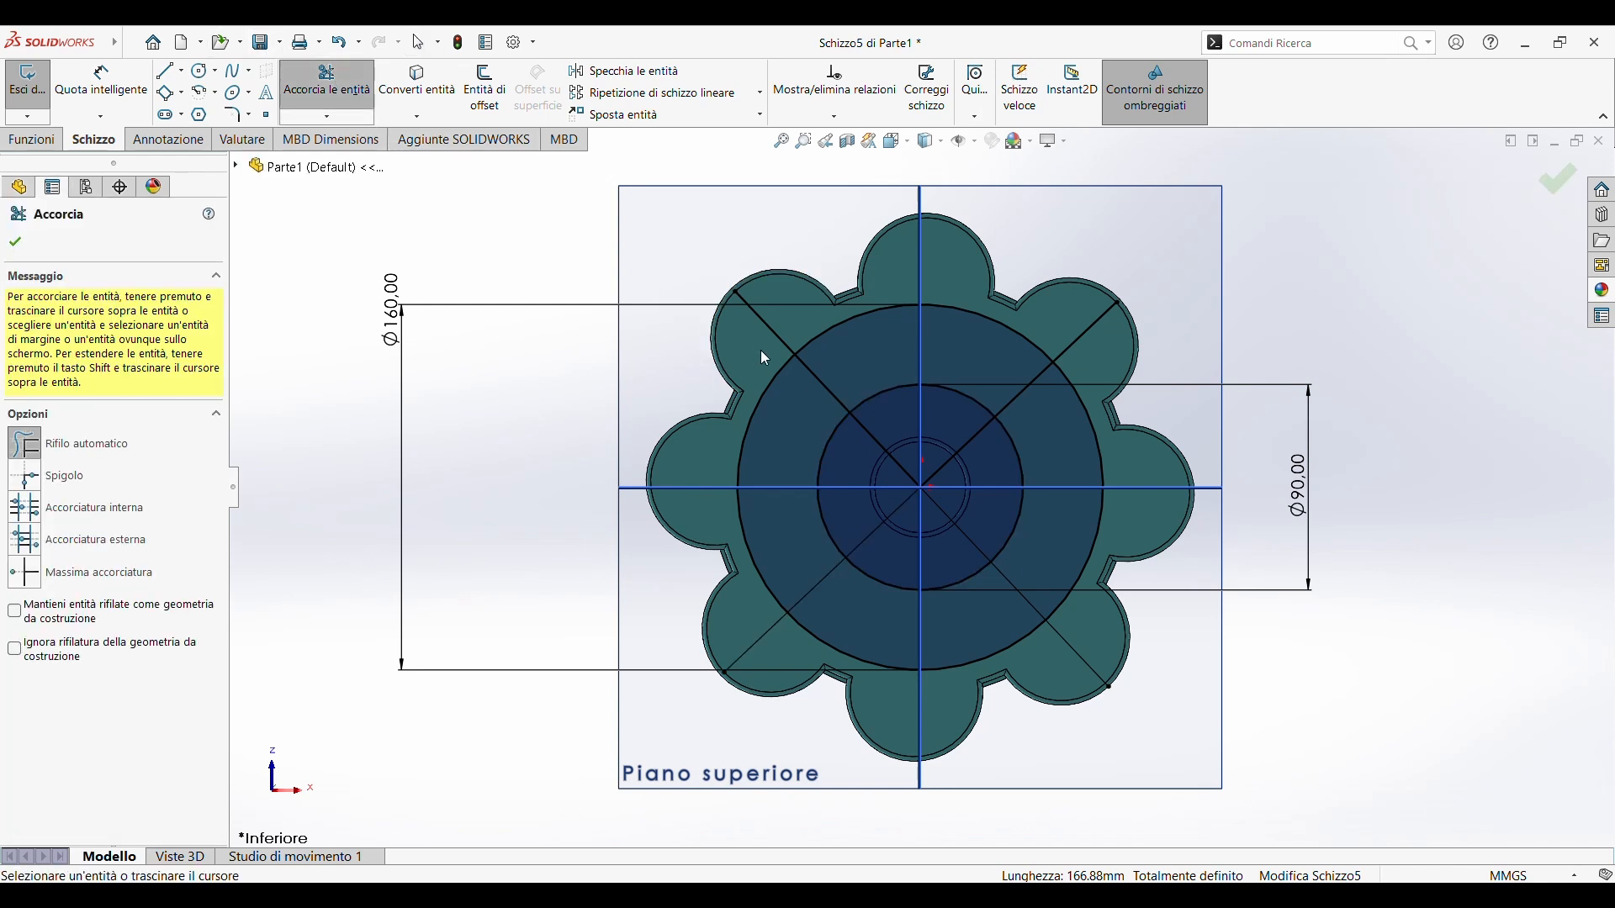
{"action": "left_click_drag", "start_coordinate": [760, 345], "coordinate": [776, 317]}
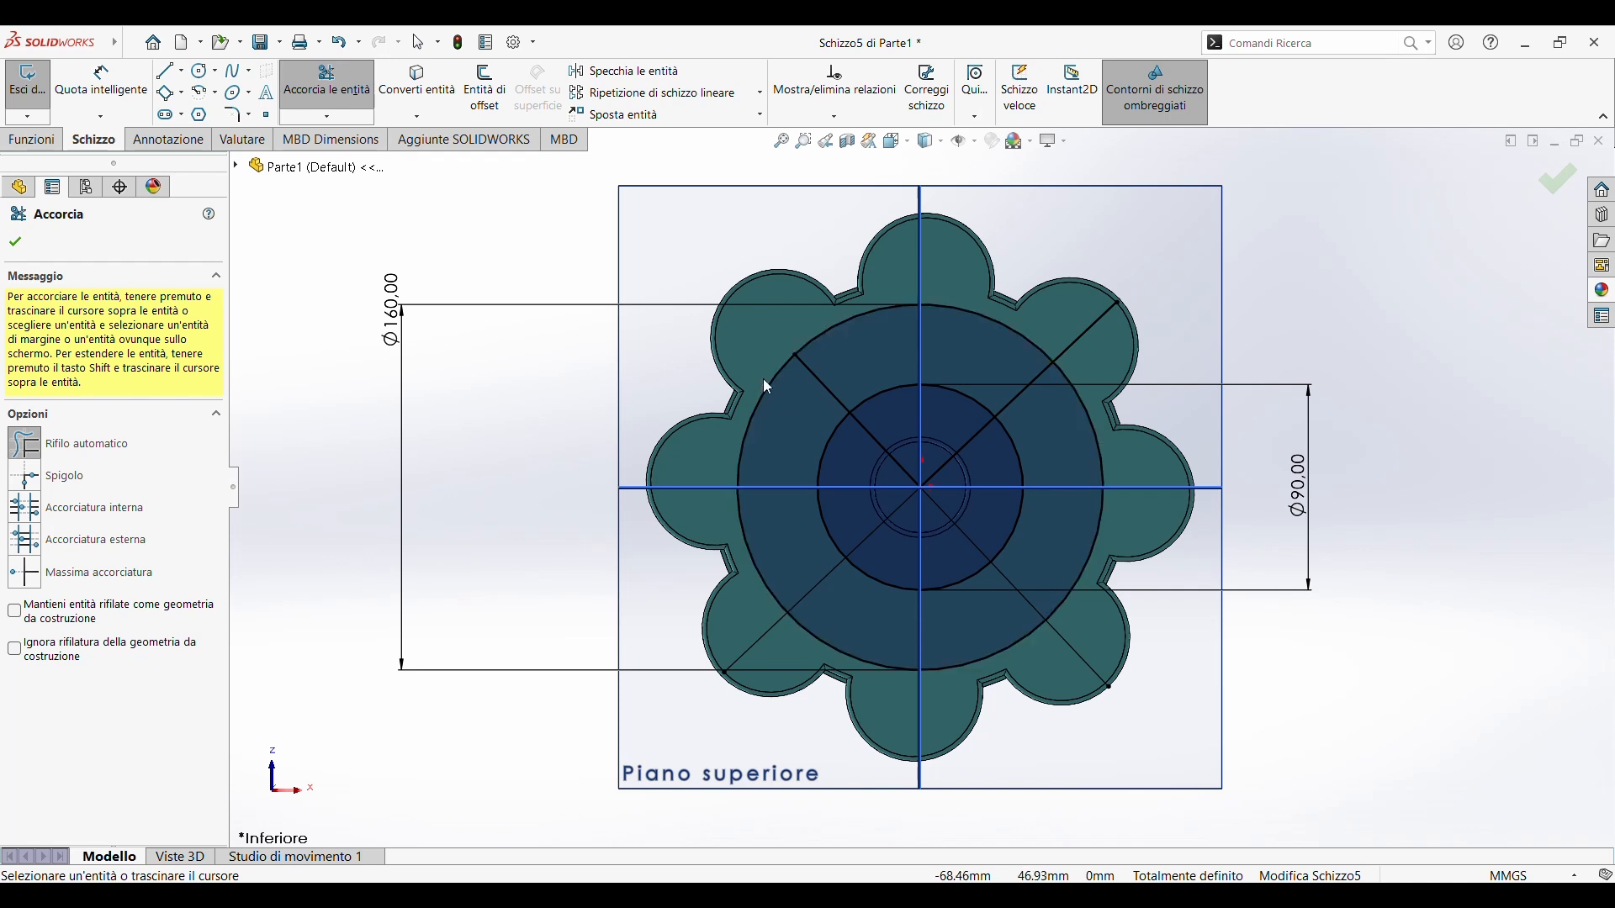
{"action": "mouse_move", "coordinate": [767, 386]}
{"action": "left_mouse_down"}
{"action": "mouse_move", "coordinate": [841, 286]}
{"action": "mouse_move", "coordinate": [963, 335]}
{"action": "mouse_move", "coordinate": [971, 296]}
{"action": "mouse_move", "coordinate": [968, 347]}
{"action": "left_mouse_up"}
{"action": "key", "text": "Escape"}
{"action": "key", "text": "ctrl+z"}
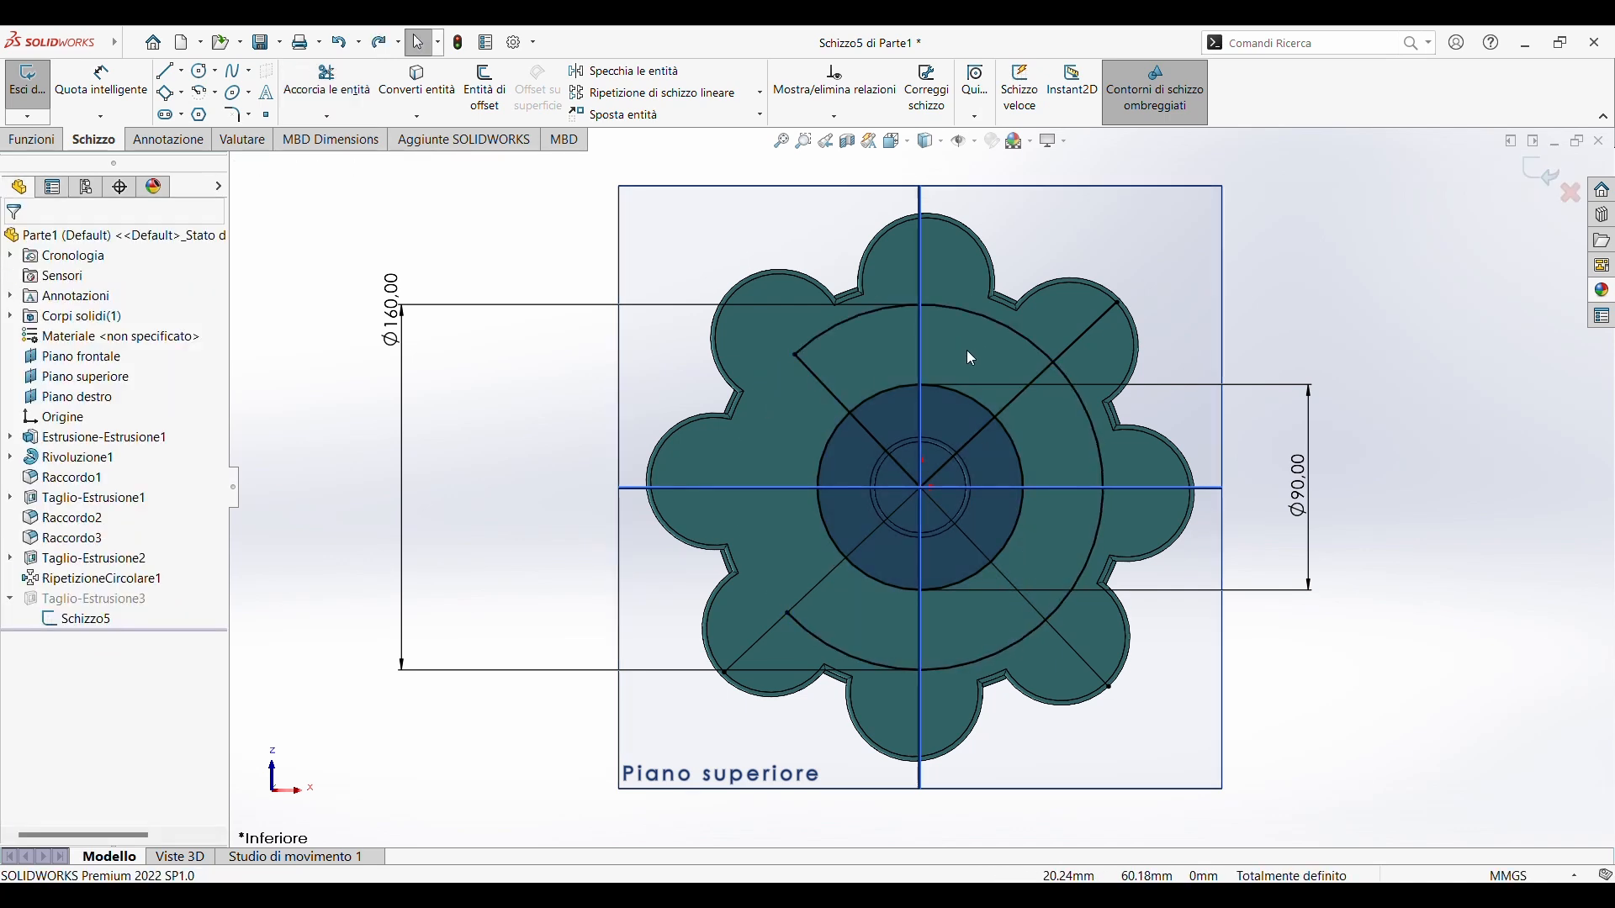
Draw an 80 mm vertical line from the topmost point of the outer circle down to the origin
{"action": "left_click", "coordinate": [162, 69]}
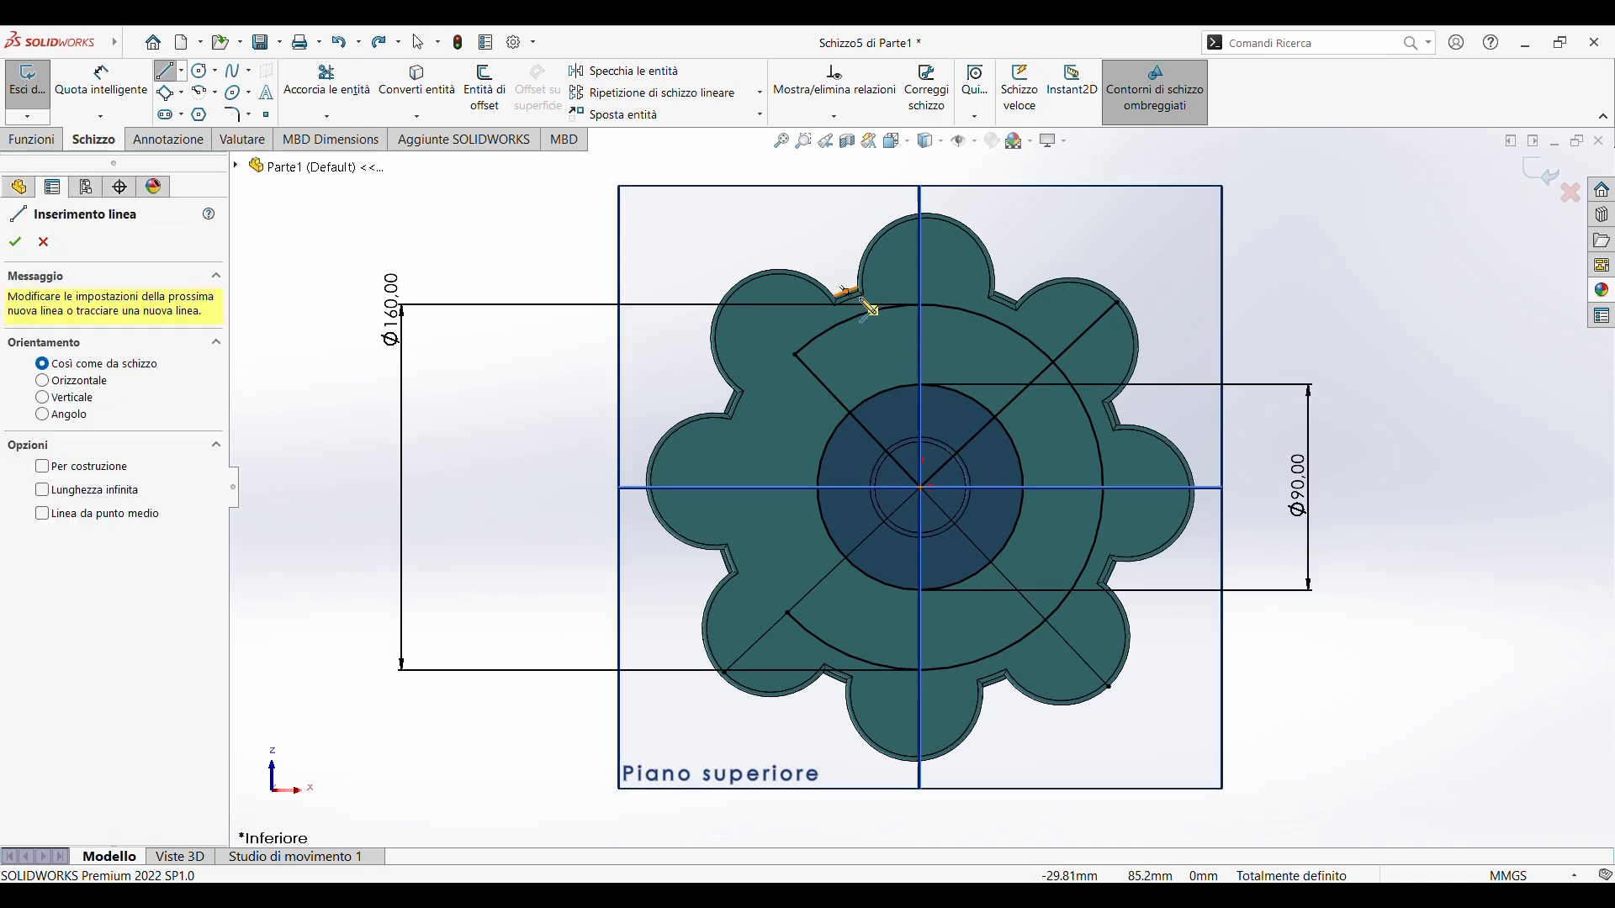
{"action": "left_click", "coordinate": [923, 308]}
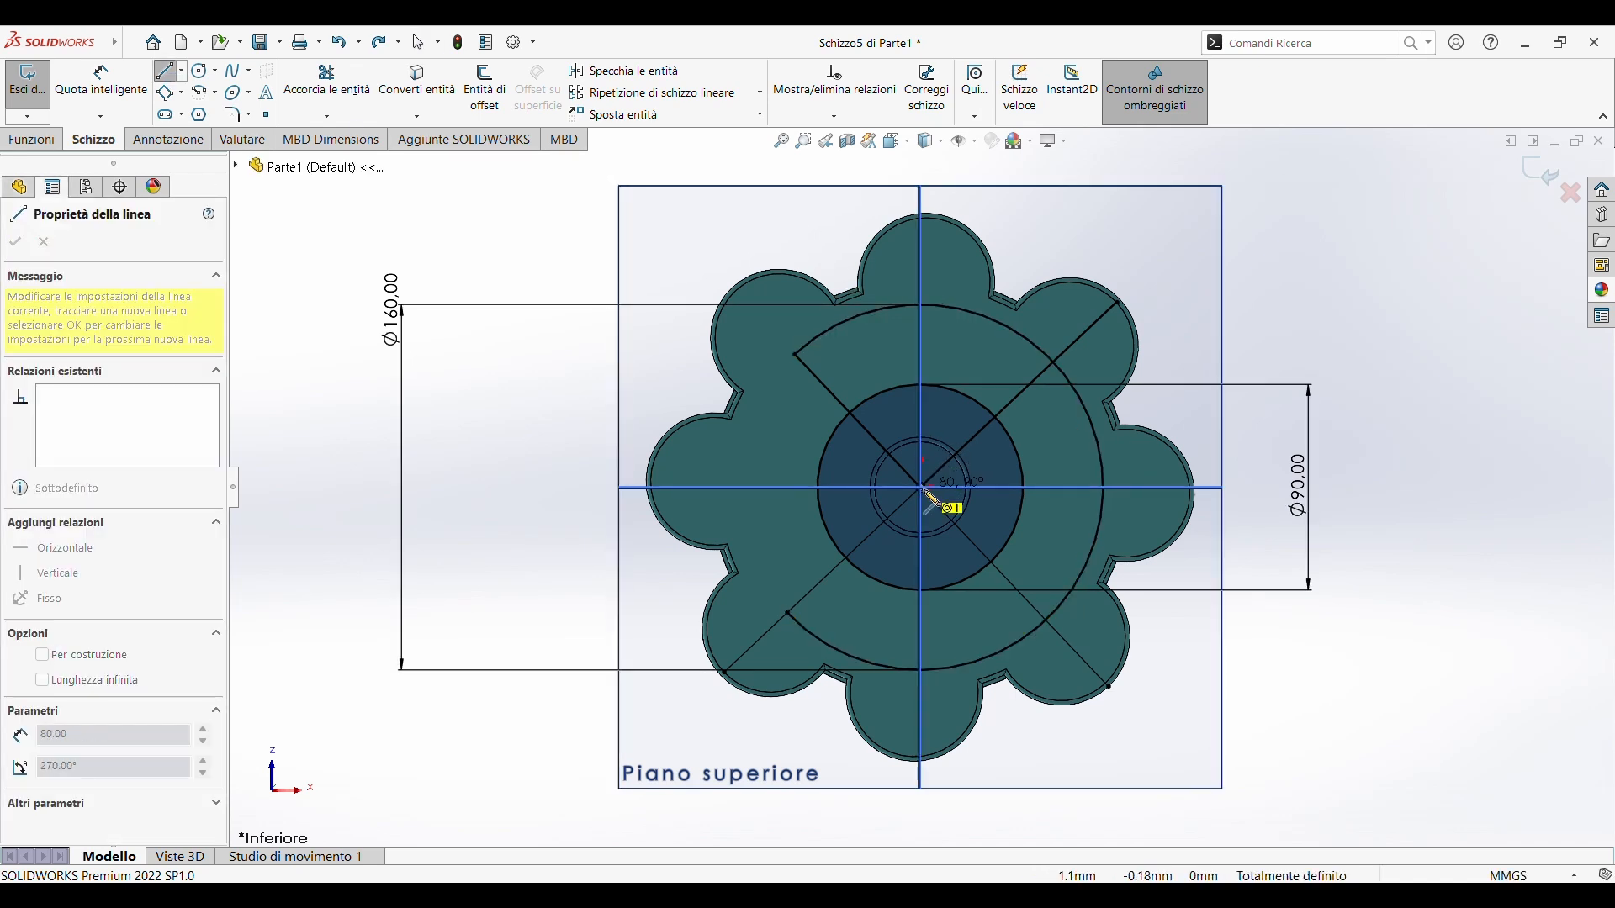
{"action": "left_click", "coordinate": [922, 488]}
{"action": "key", "text": "Escape"}
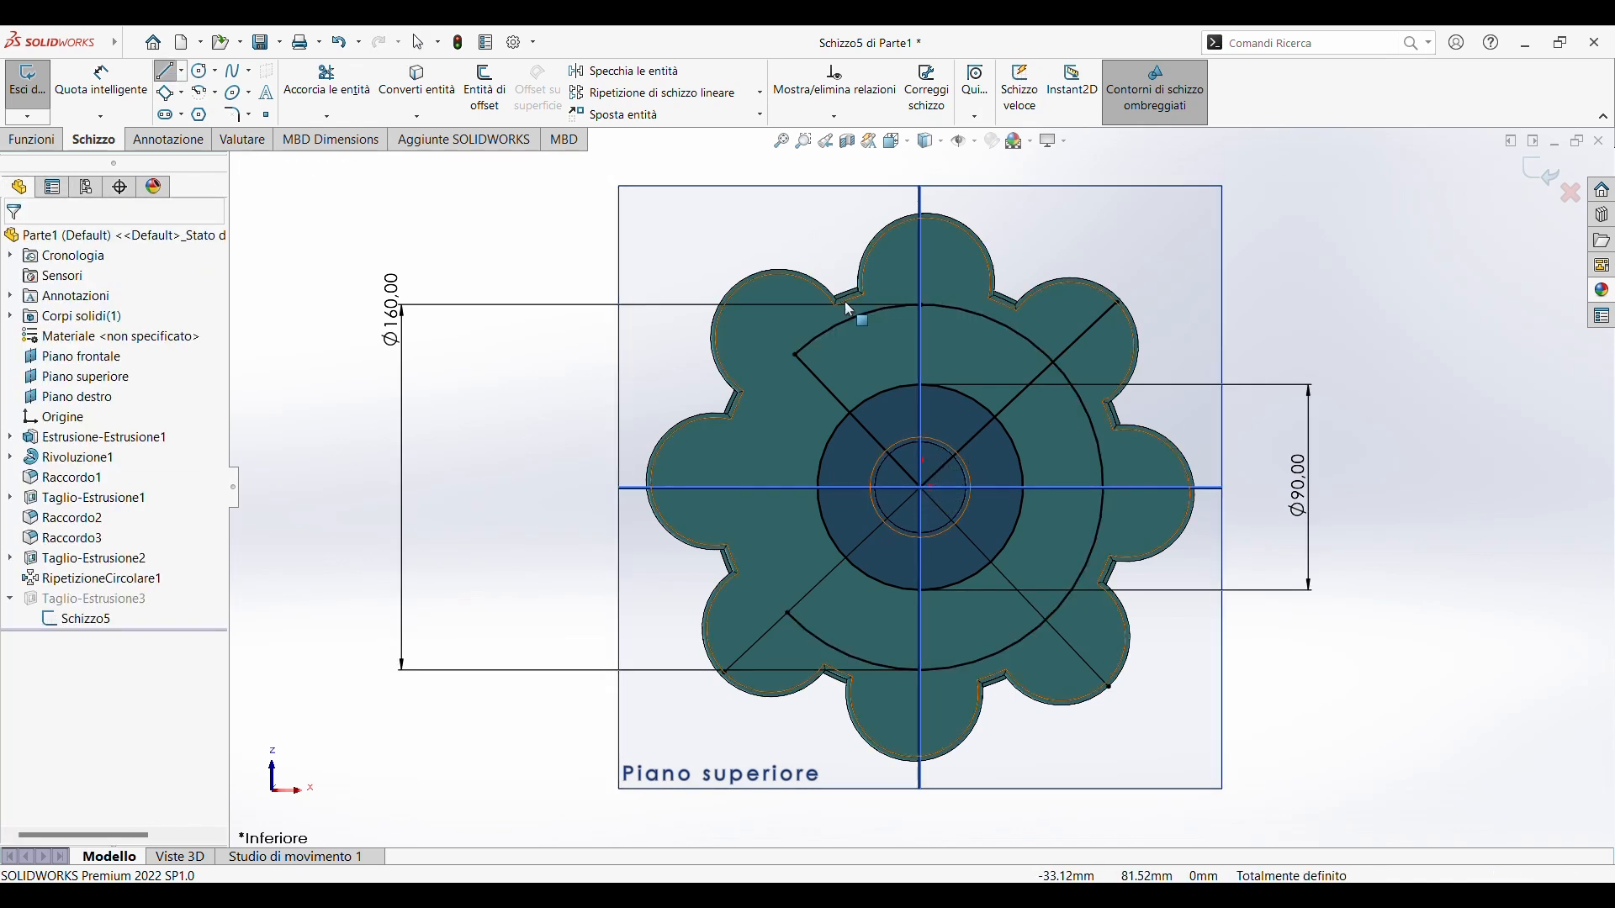
Trim the sketch to a single ring sector between the upper-left radial line and the vertical line, and exit the sketch
{"action": "left_click", "coordinate": [327, 85]}
{"action": "left_click_drag", "start_coordinate": [947, 296], "coordinate": [1028, 392]}
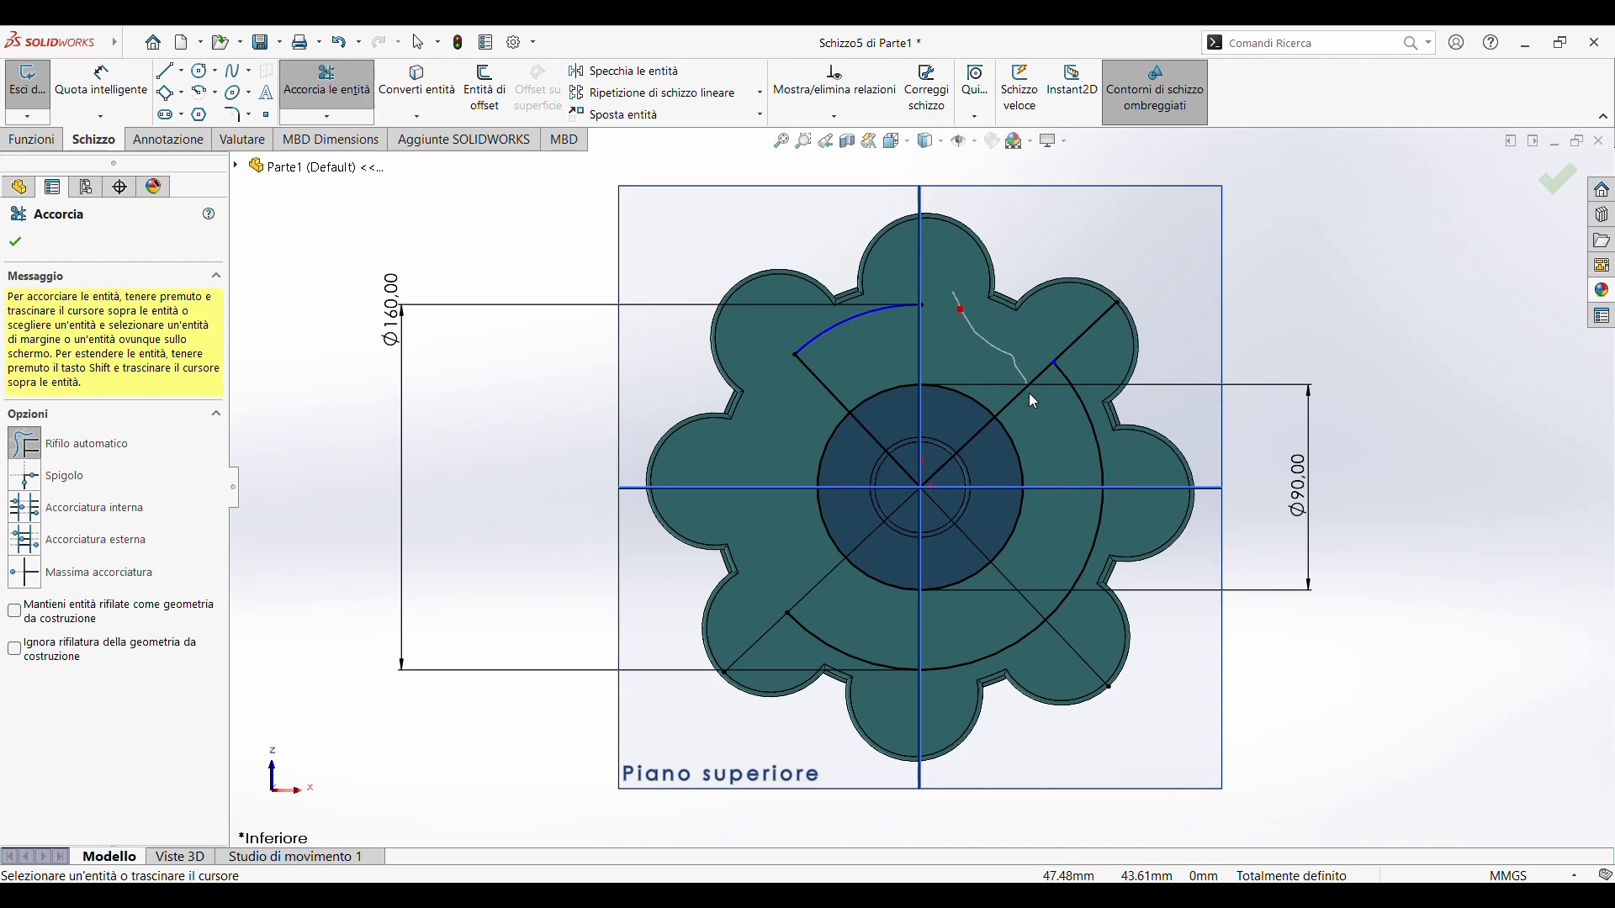
{"action": "left_click_drag", "start_coordinate": [1043, 627], "coordinate": [854, 655]}
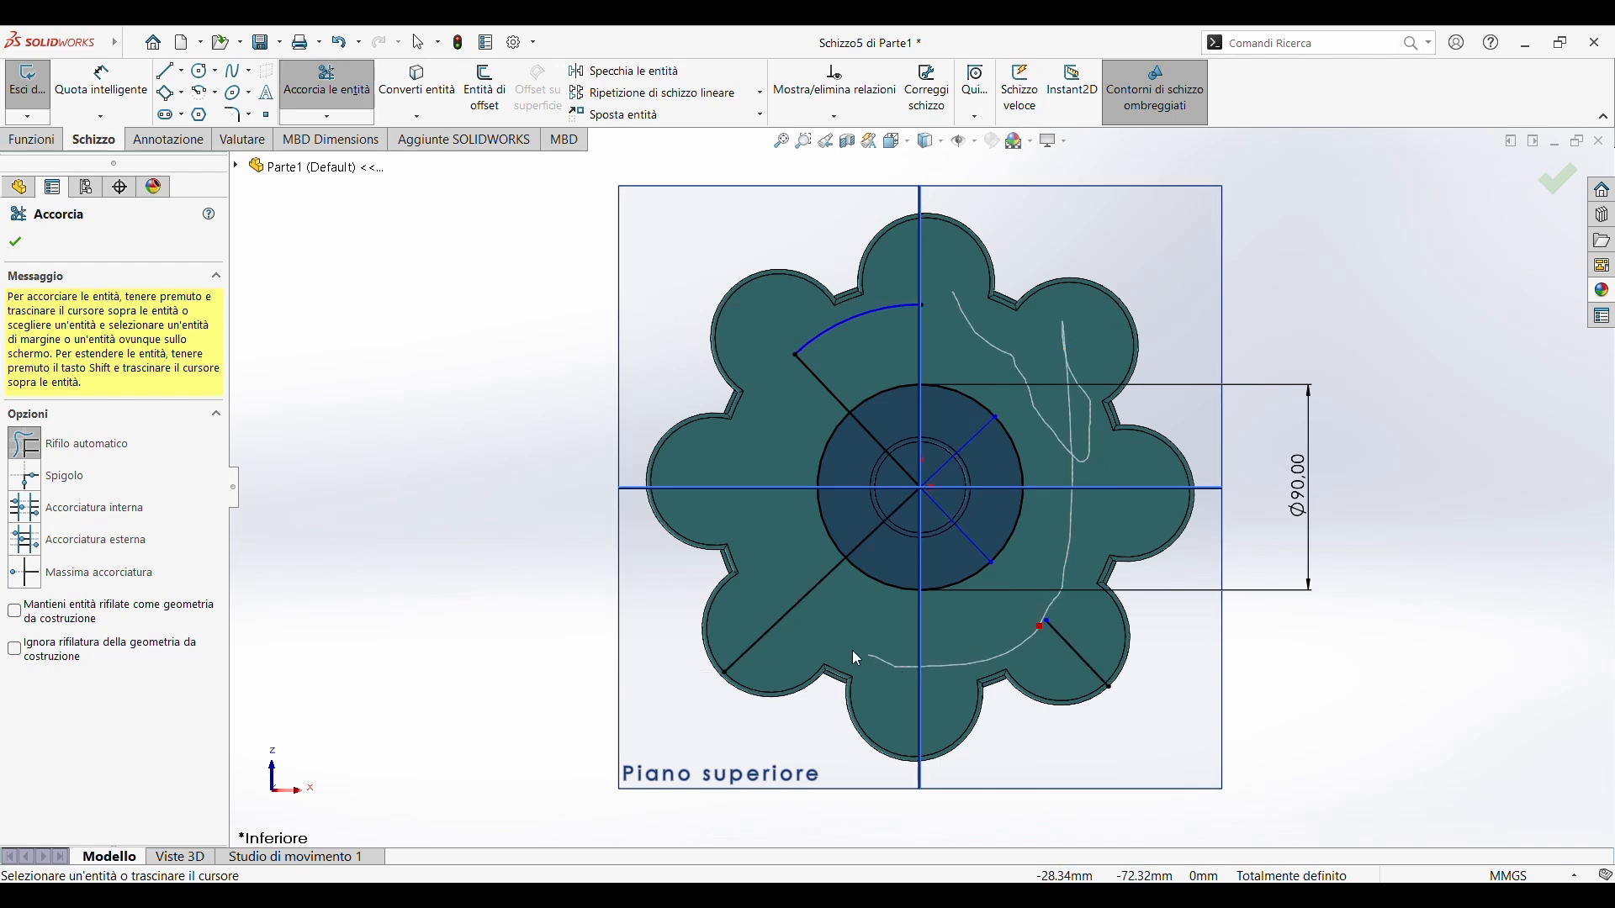
{"action": "mouse_move", "coordinate": [1028, 675]}
{"action": "left_mouse_down"}
{"action": "mouse_move", "coordinate": [759, 494]}
{"action": "mouse_move", "coordinate": [863, 514]}
{"action": "left_mouse_up"}
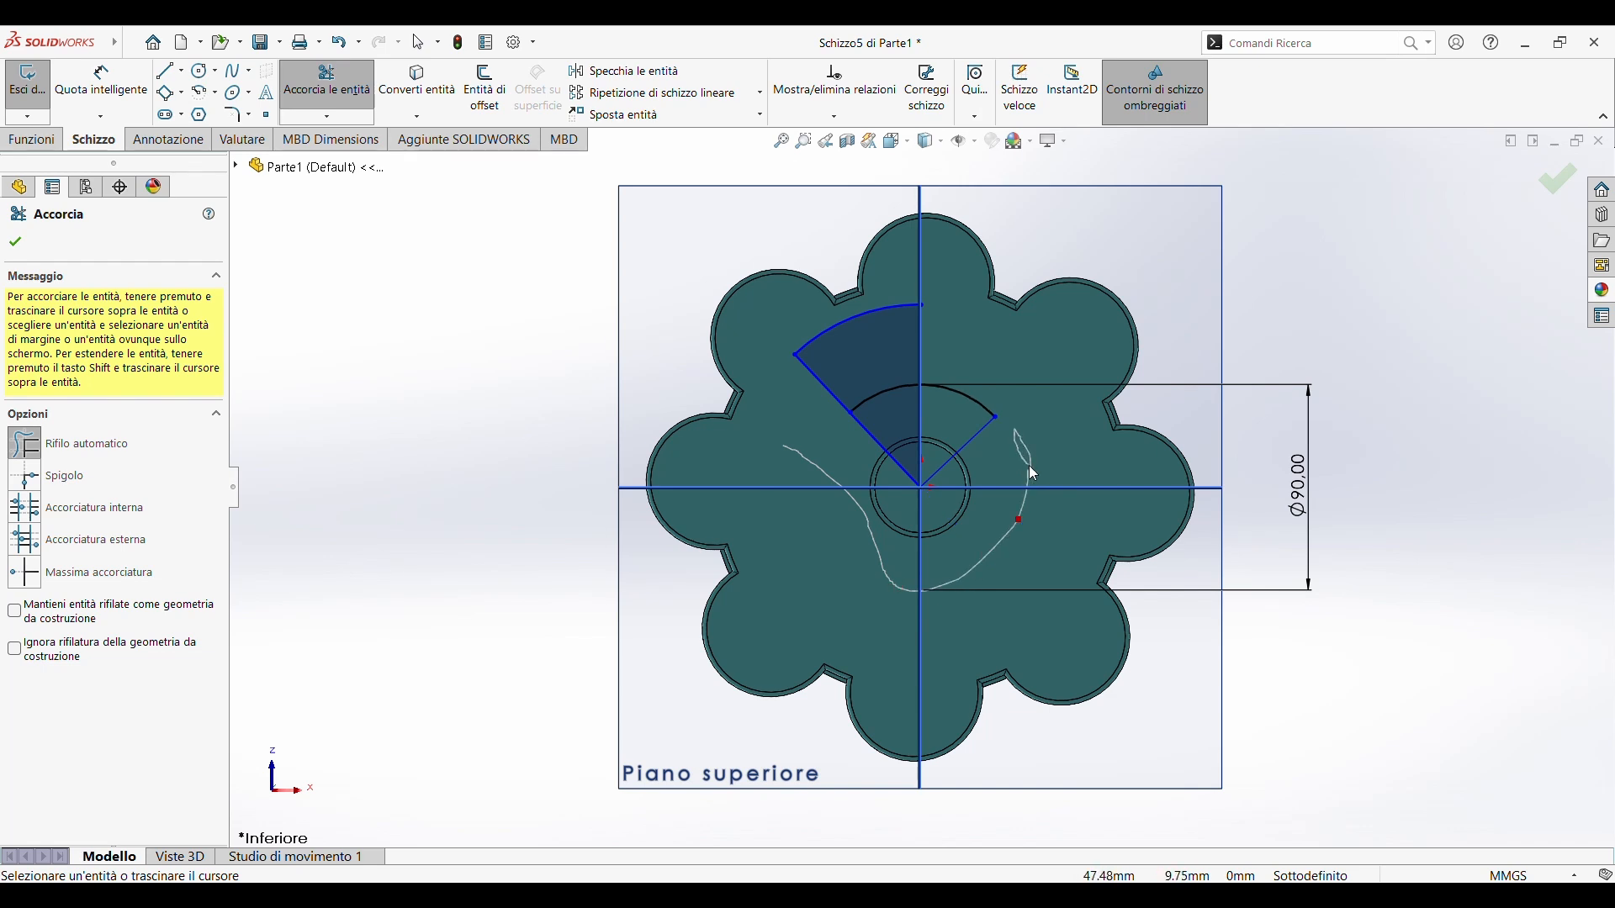
{"action": "left_click_drag", "start_coordinate": [937, 436], "coordinate": [866, 446]}
{"action": "left_click_drag", "start_coordinate": [961, 392], "coordinate": [1019, 420]}
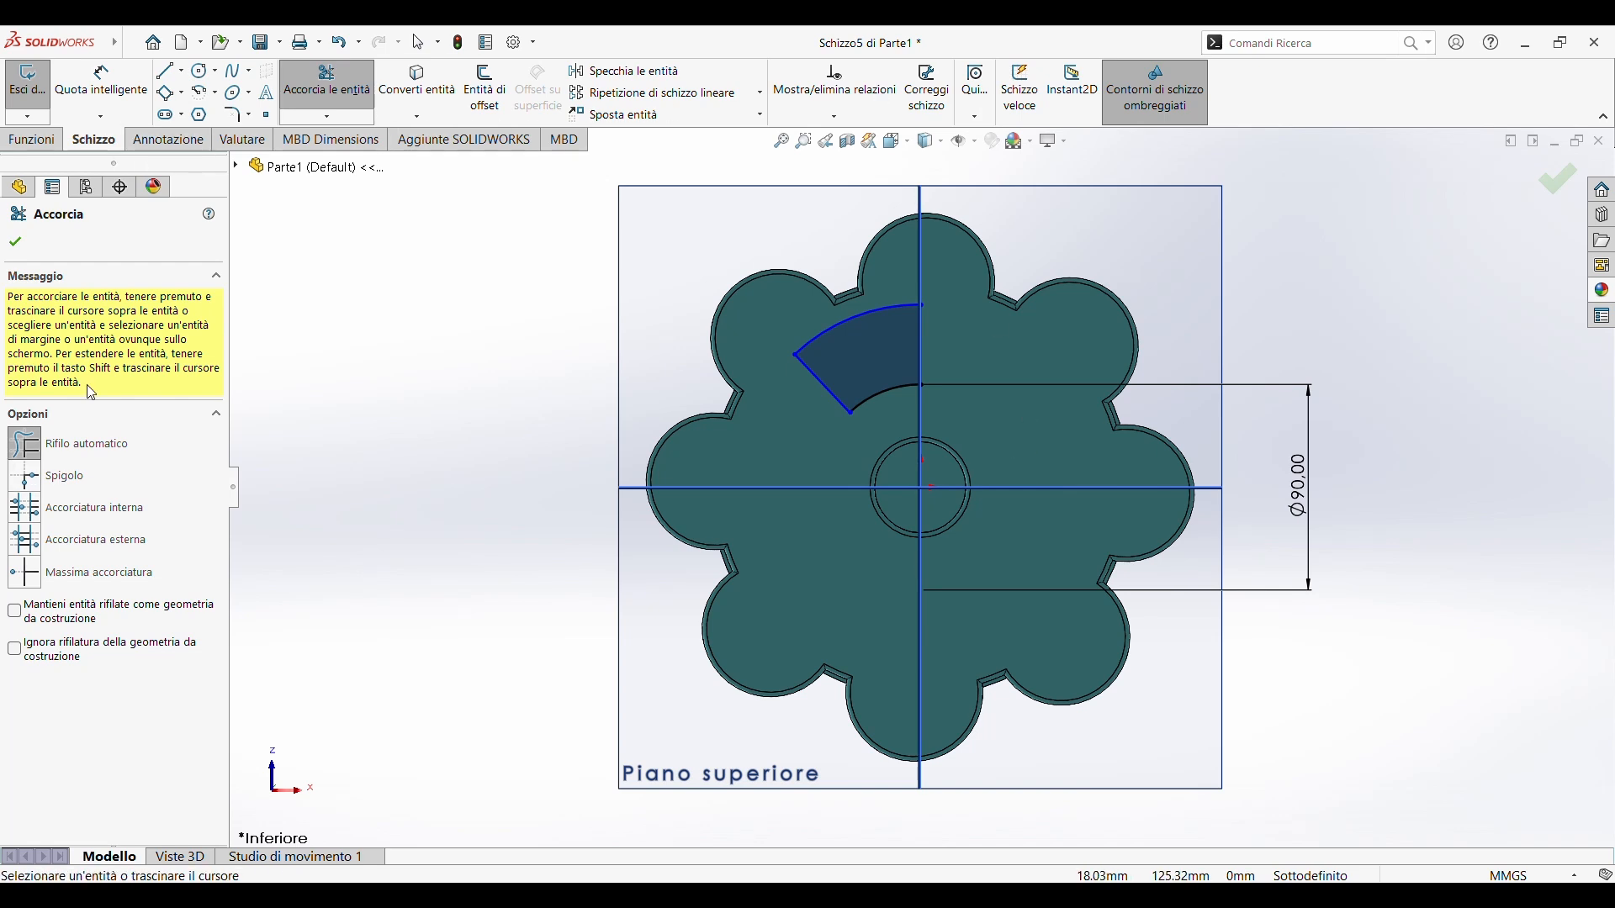
{"action": "key", "text": "Escape"}
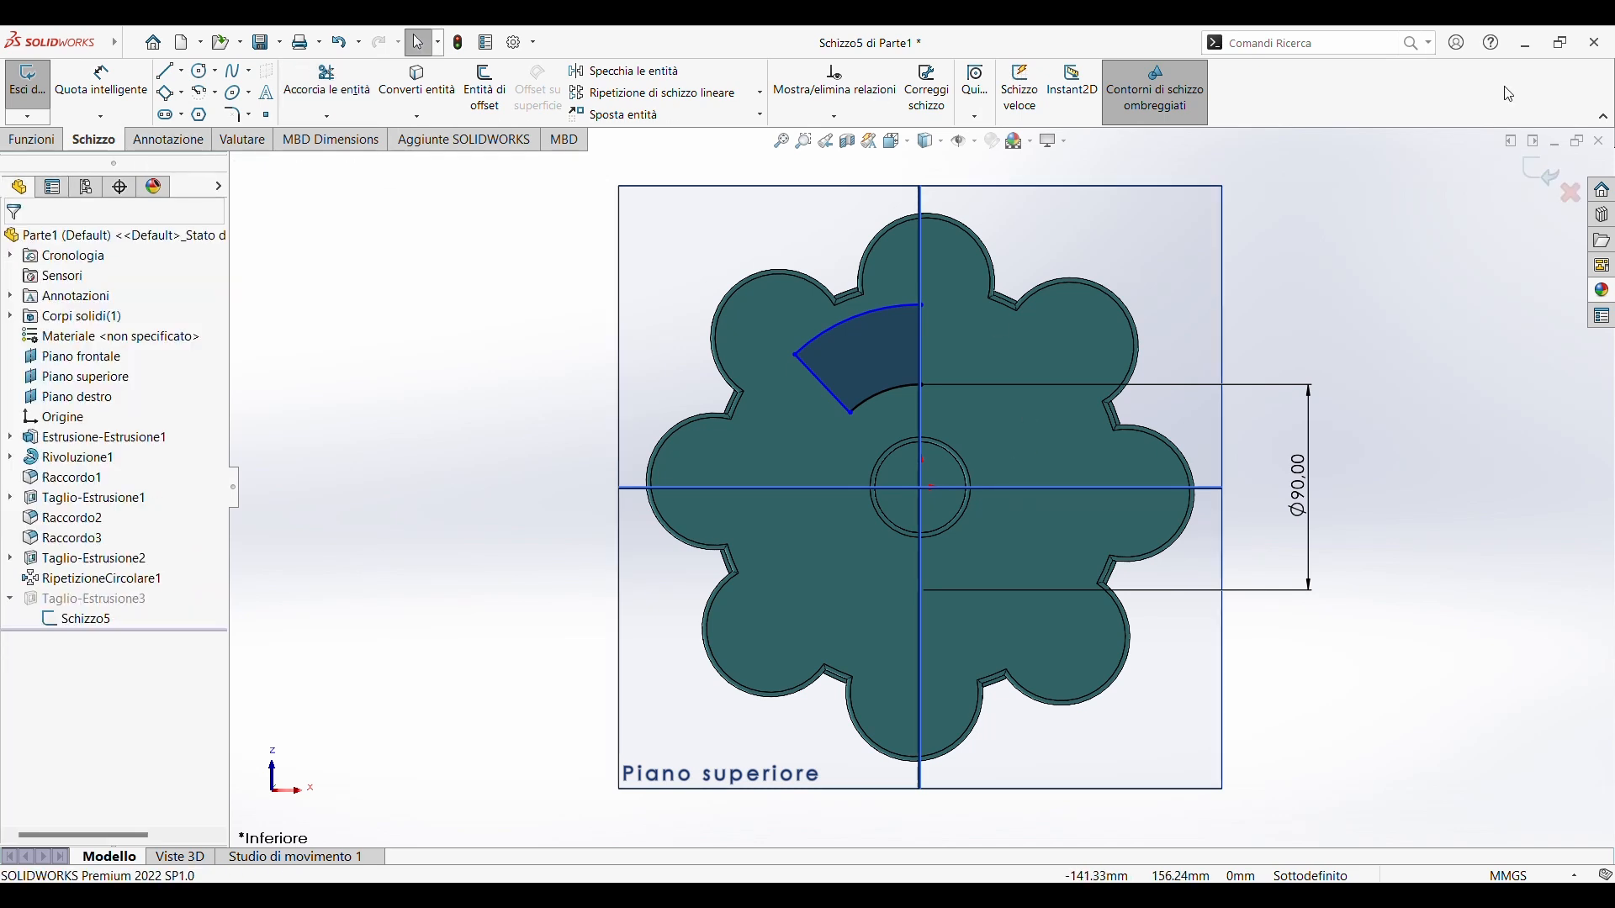
{"action": "left_click", "coordinate": [1546, 179]}
Circular-pattern the ring-sector cut about the central hole's edge with 6 equally spaced instances over 360 degrees
{"action": "scroll", "coordinate": [628, 507], "scroll_direction": "down", "scroll_amount": 2}
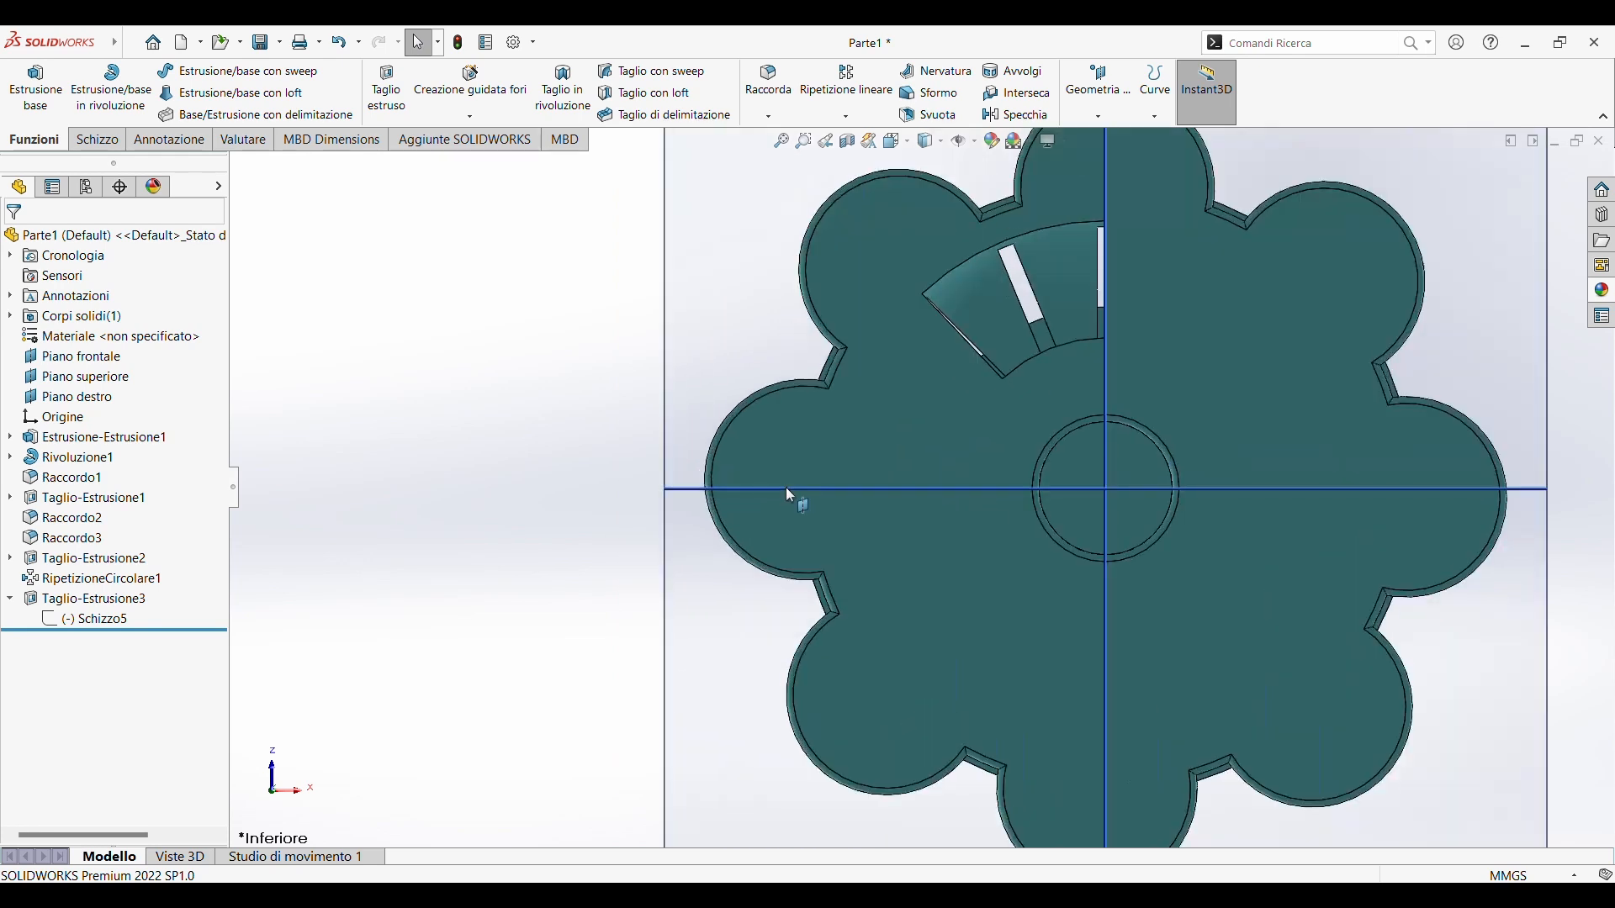
{"action": "scroll", "coordinate": [786, 488], "scroll_direction": "up", "scroll_amount": 1}
{"action": "left_click", "coordinate": [64, 601]}
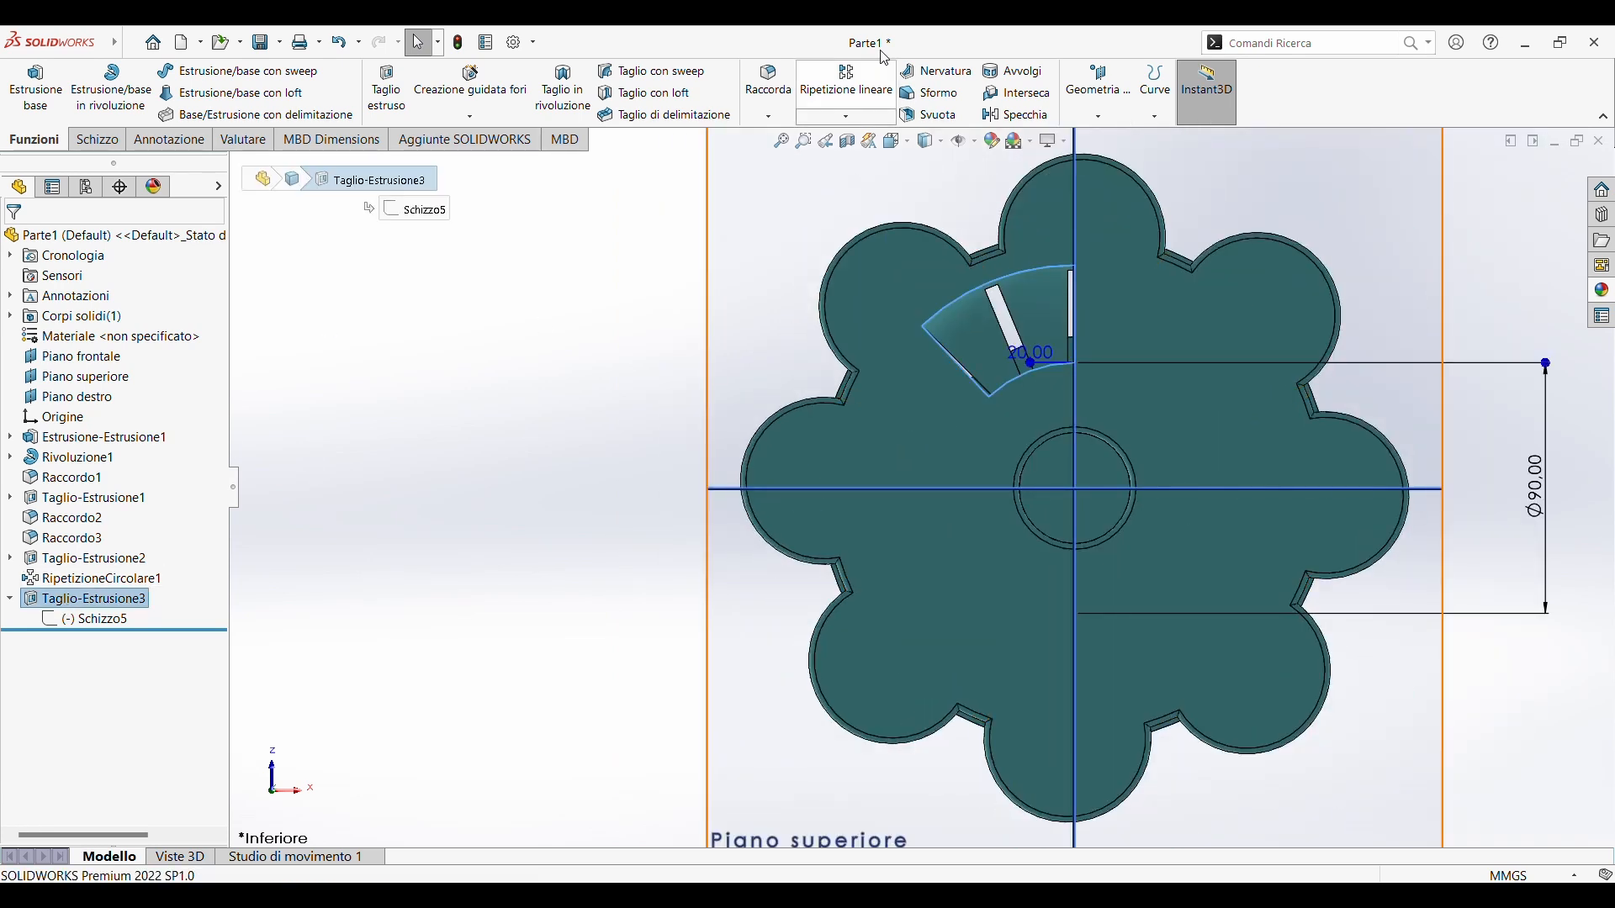
{"action": "left_click", "coordinate": [866, 166]}
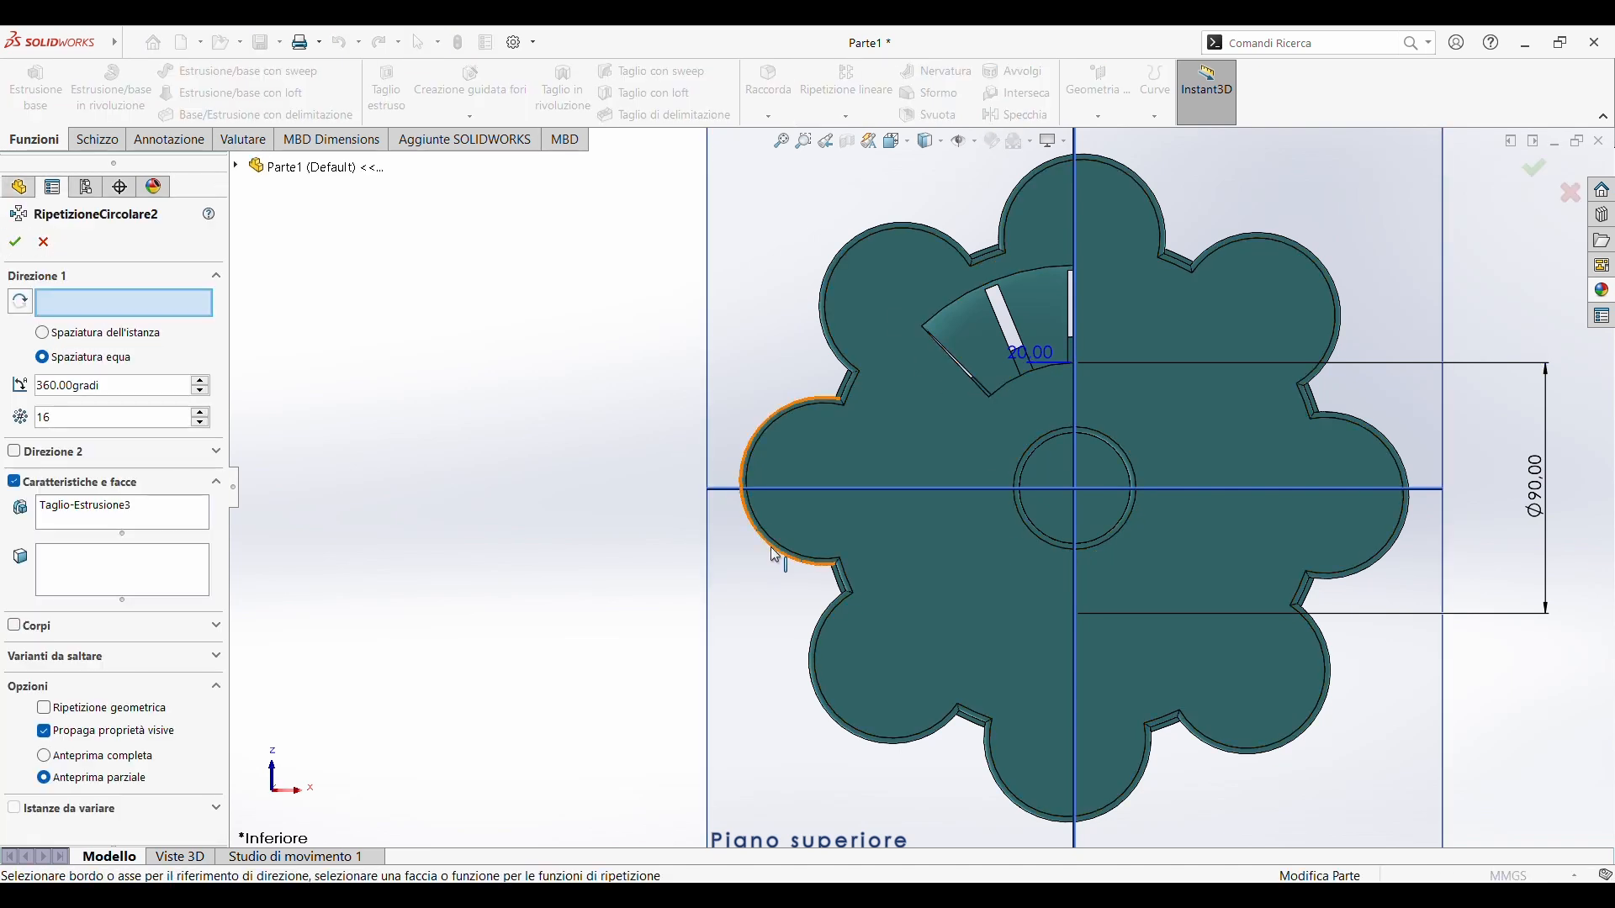
{"action": "left_click", "coordinate": [1025, 465]}
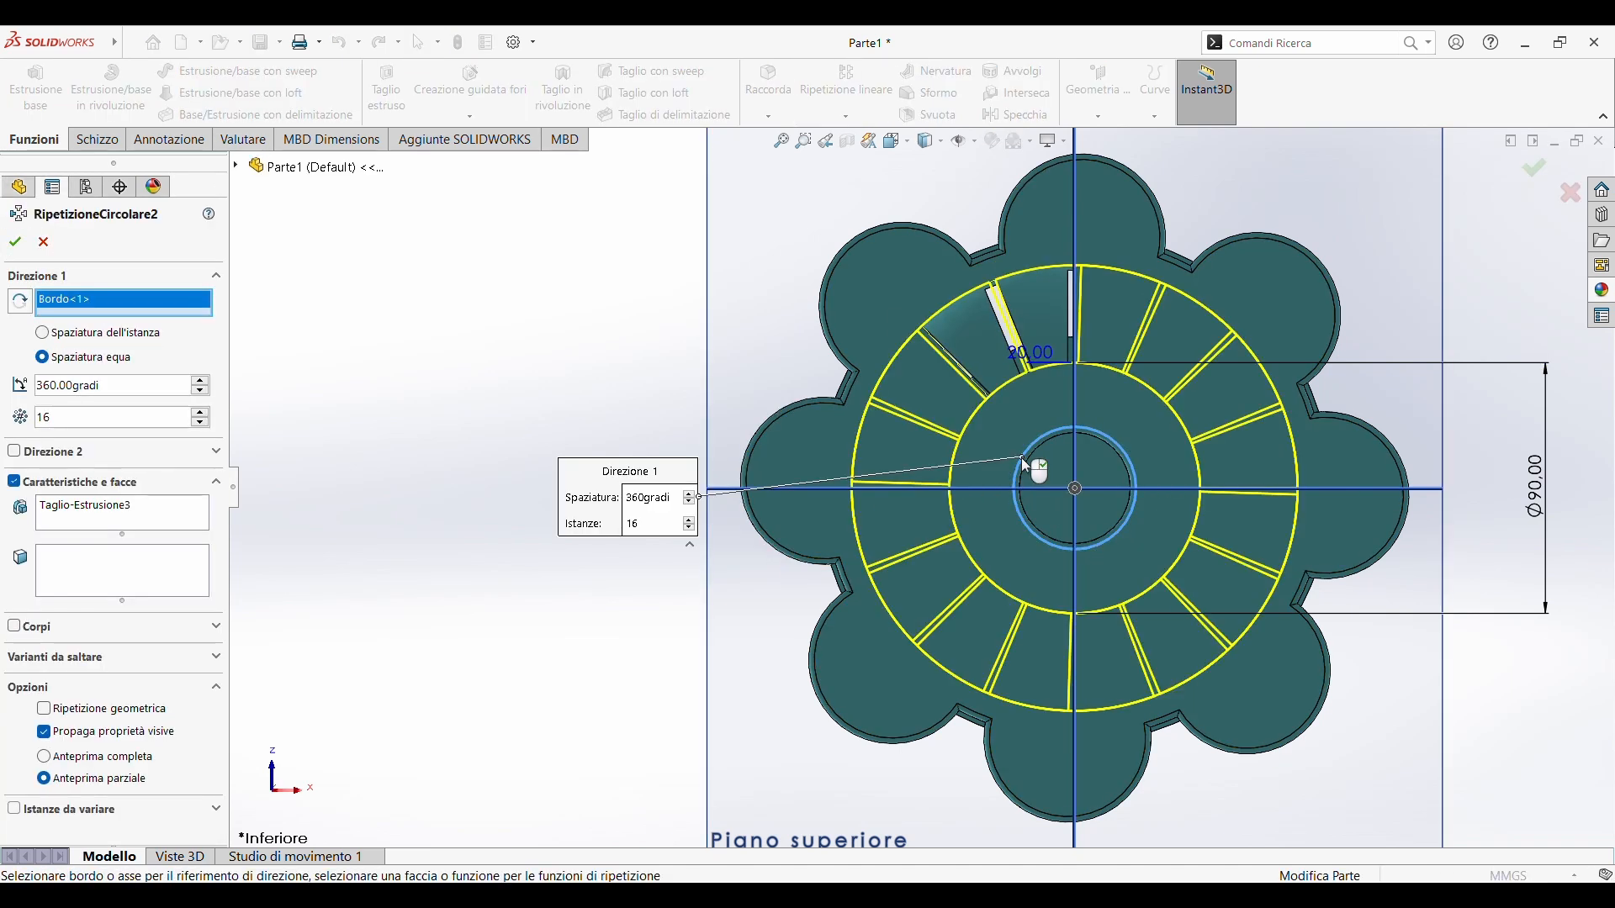
{"action": "left_click", "coordinate": [200, 422]}
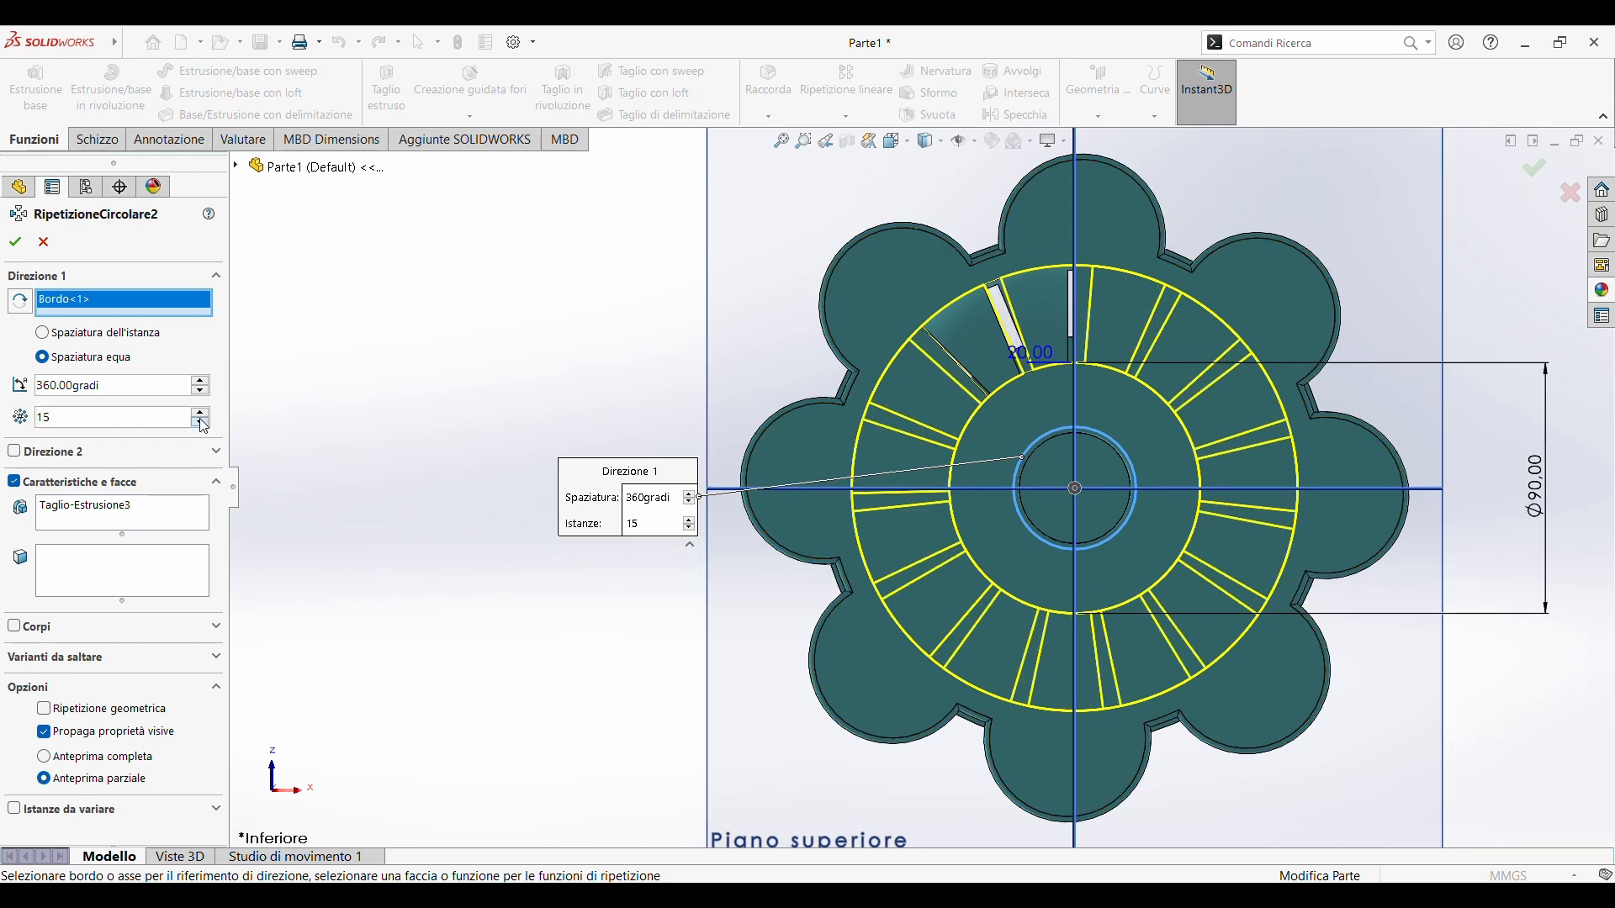
{"action": "left_click", "coordinate": [199, 422]}
{"action": "left_click", "coordinate": [199, 422]}
{"action": "left_click", "coordinate": [199, 422]}
{"action": "left_click", "coordinate": [200, 421]}
{"action": "left_click", "coordinate": [200, 420]}
{"action": "left_click", "coordinate": [200, 419]}
{"action": "left_click", "coordinate": [200, 419]}
{"action": "left_click", "coordinate": [200, 420]}
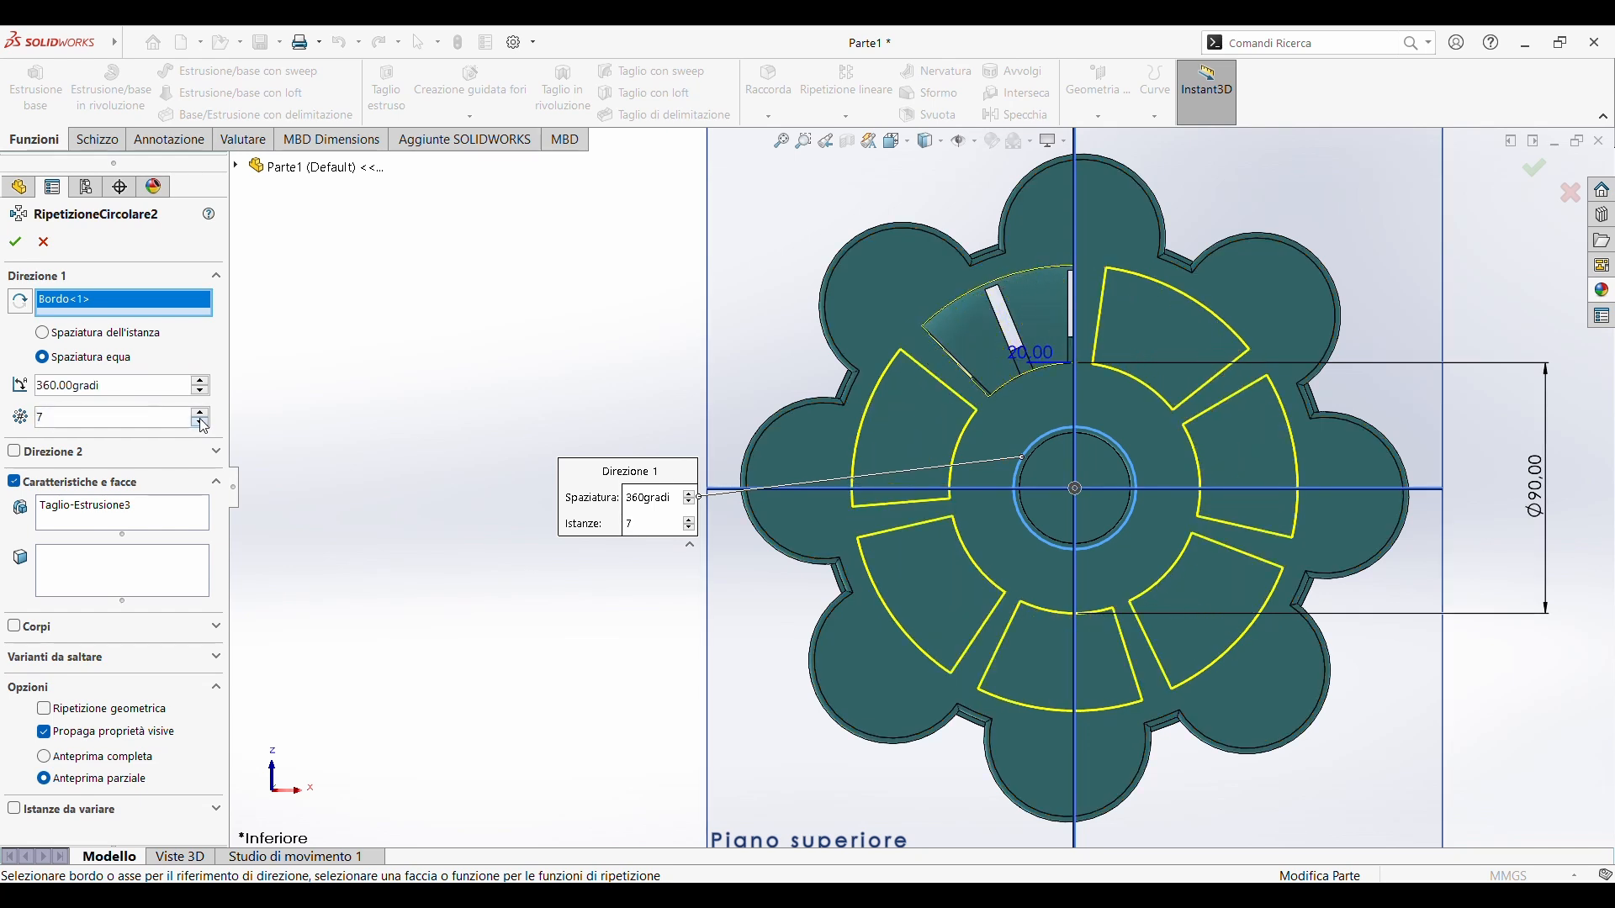
{"action": "left_click", "coordinate": [201, 421]}
{"action": "left_click", "coordinate": [11, 241]}
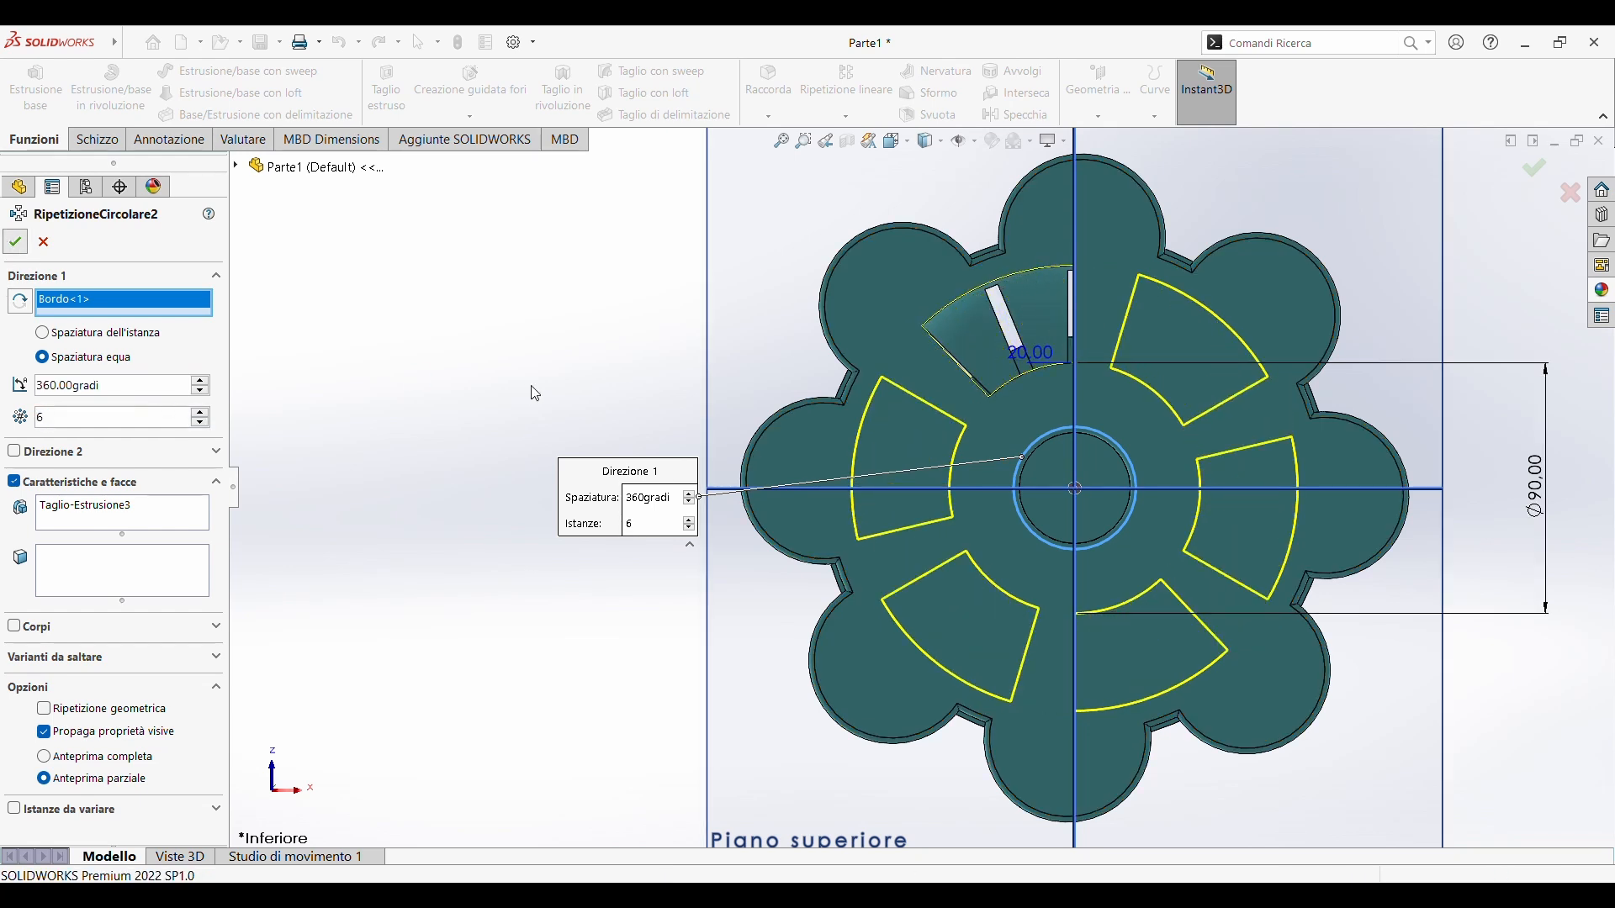
Hide the reference planes and other auxiliary items in the view
{"action": "middle_click_drag", "start_coordinate": [730, 310], "coordinate": [866, 309]}
{"action": "scroll", "coordinate": [1167, 361], "scroll_direction": "up", "scroll_amount": 2}
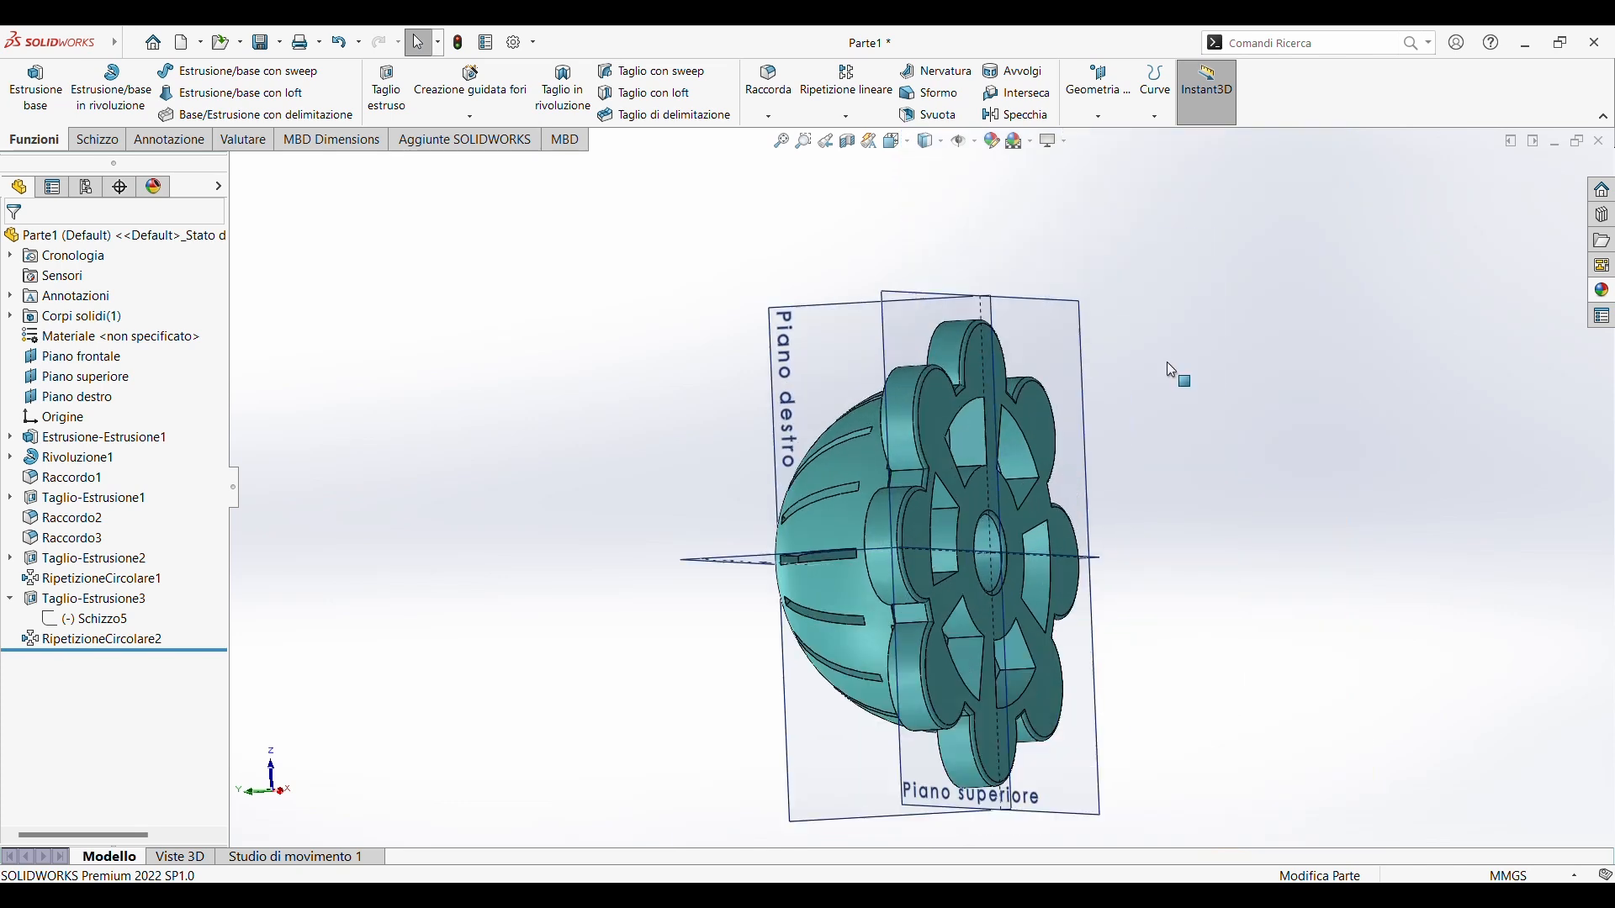
{"action": "scroll", "coordinate": [1167, 362], "scroll_direction": "down", "scroll_amount": 3}
{"action": "left_click", "coordinate": [958, 141]}
{"action": "scroll", "coordinate": [1056, 449], "scroll_direction": "up", "scroll_amount": 3}
Fillet the edges of the six sector openings with a 2 mm radius by selecting the base's flat lobed face
{"action": "middle_click_drag", "start_coordinate": [1060, 457], "coordinate": [959, 269]}
{"action": "scroll", "coordinate": [703, 663], "scroll_direction": "down", "scroll_amount": 2}
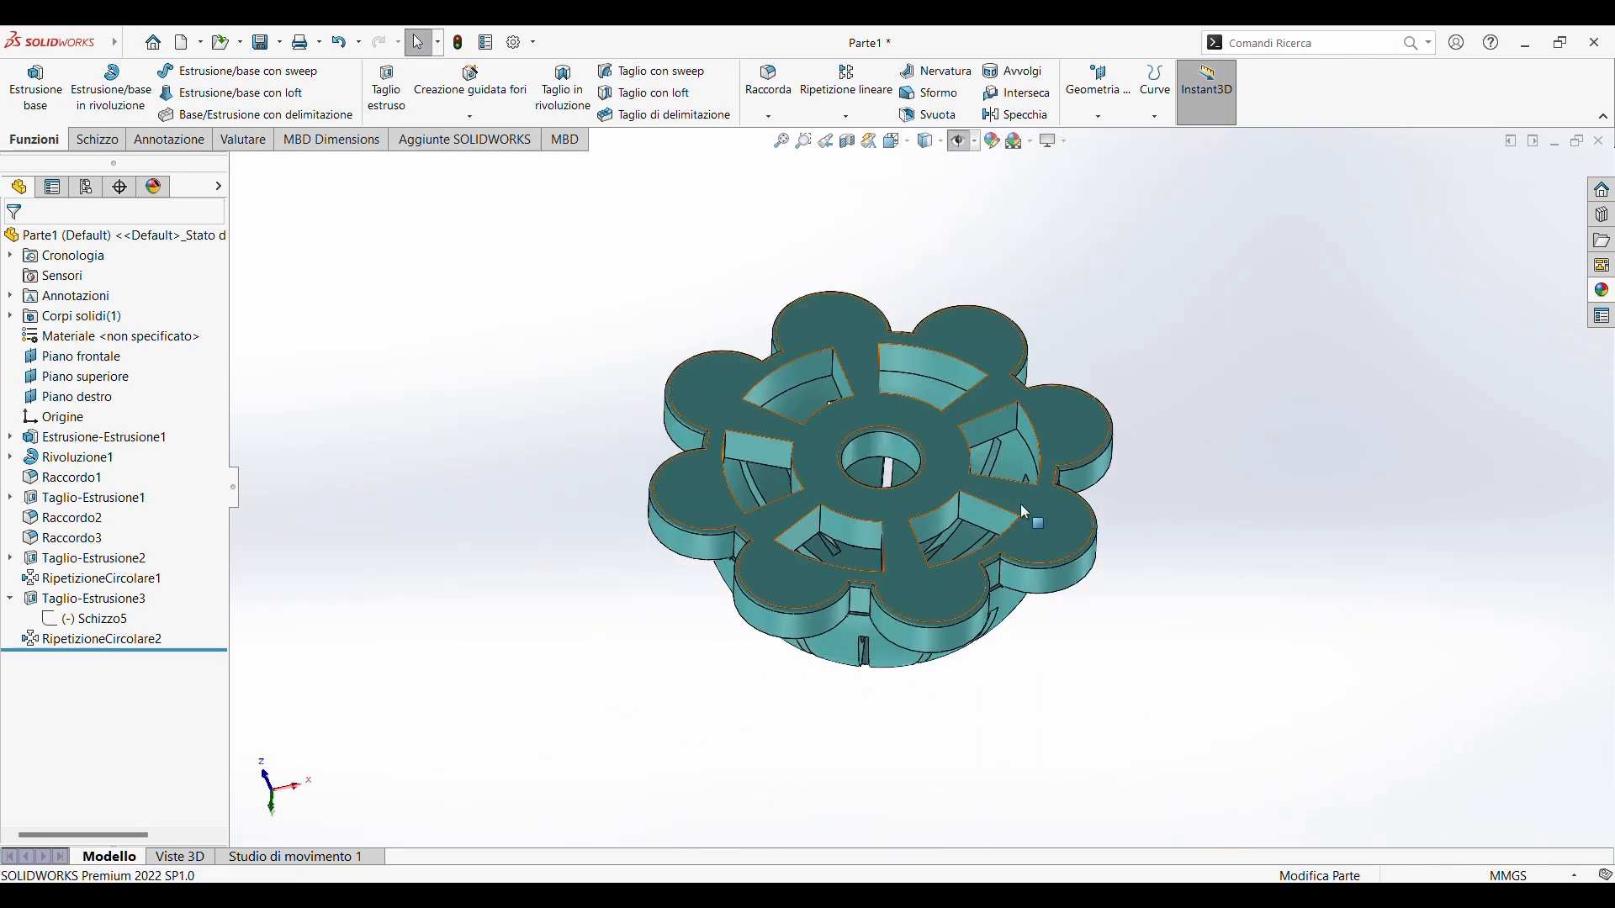
{"action": "scroll", "coordinate": [1032, 515], "scroll_direction": "down", "scroll_amount": 1}
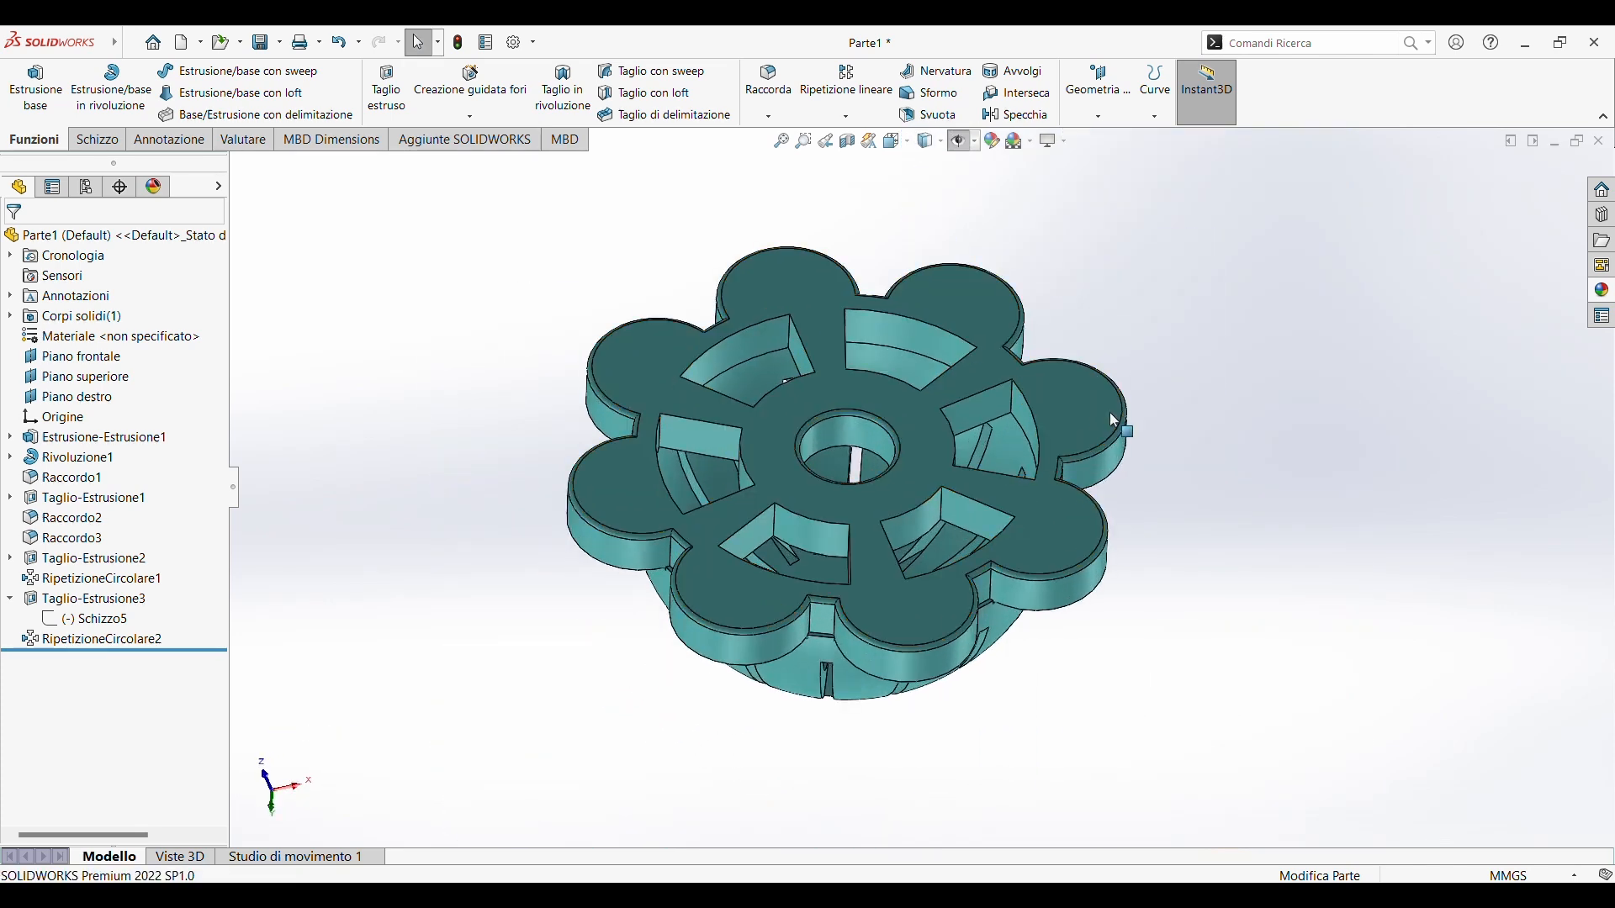
{"action": "left_click", "coordinate": [769, 81]}
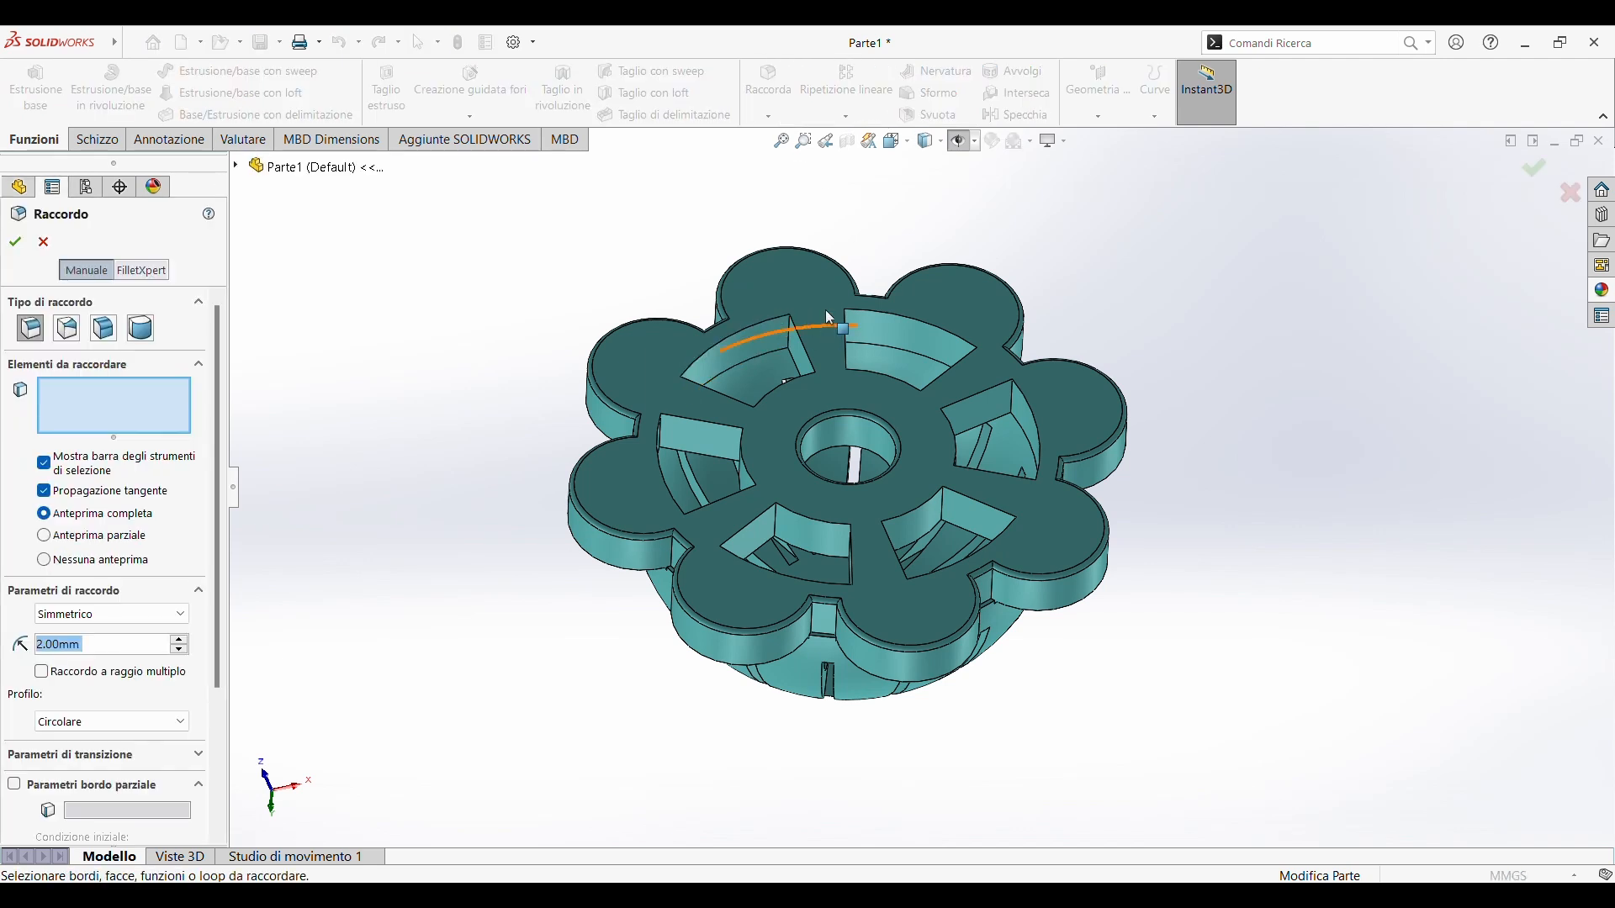
{"action": "left_click", "coordinate": [825, 301]}
{"action": "left_click", "coordinate": [15, 242]}
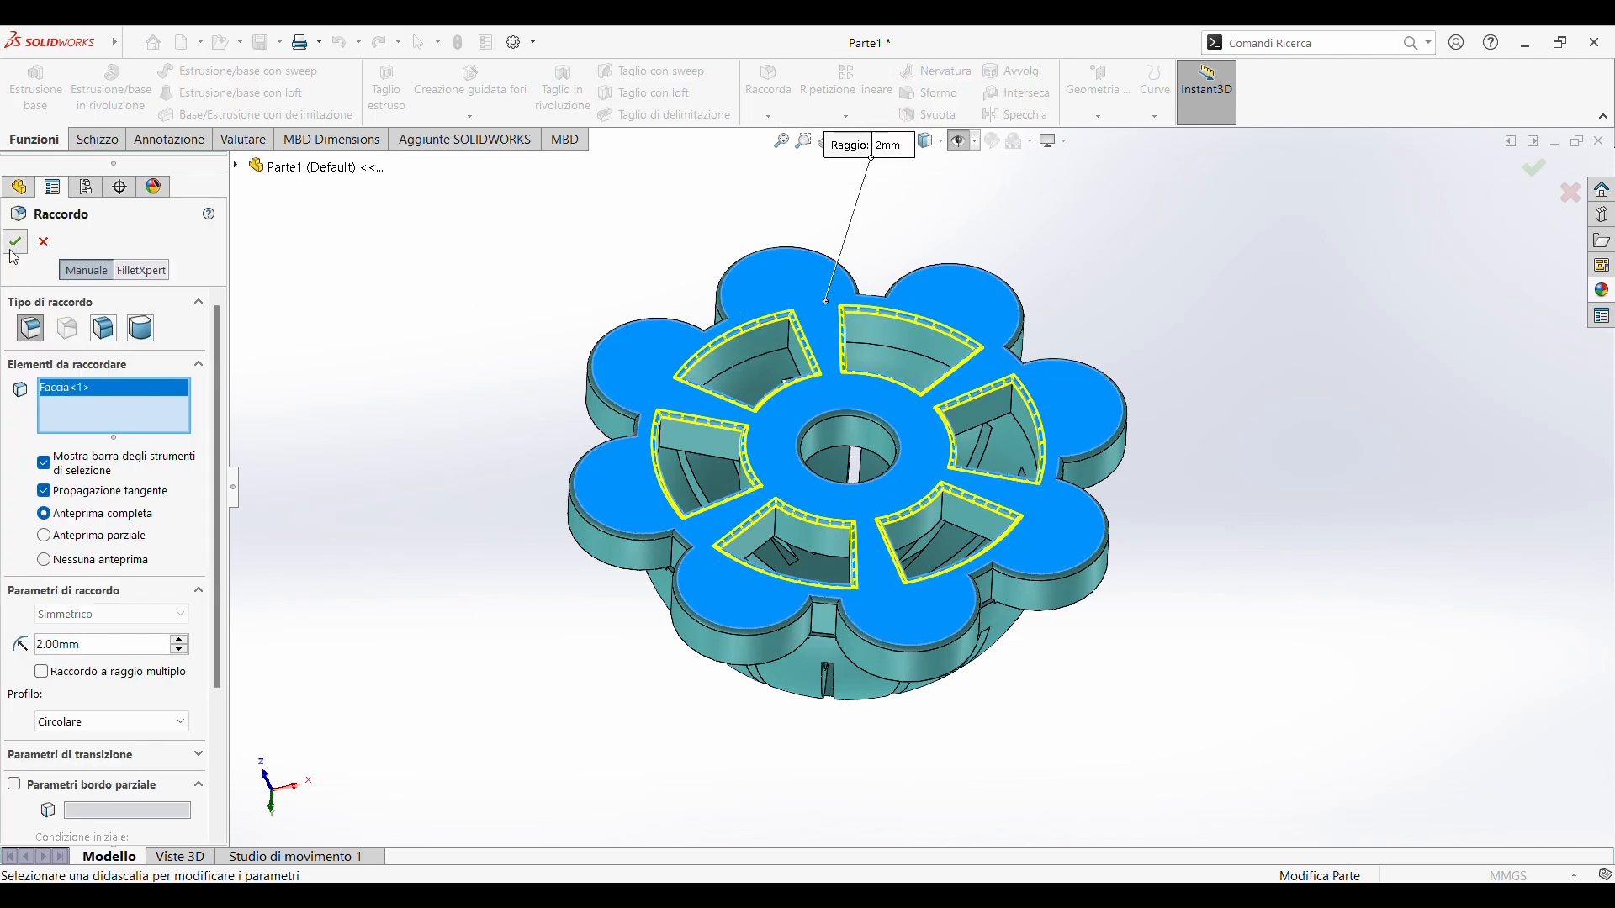
{"action": "middle_click_drag", "start_coordinate": [1250, 350], "coordinate": [1270, 438]}
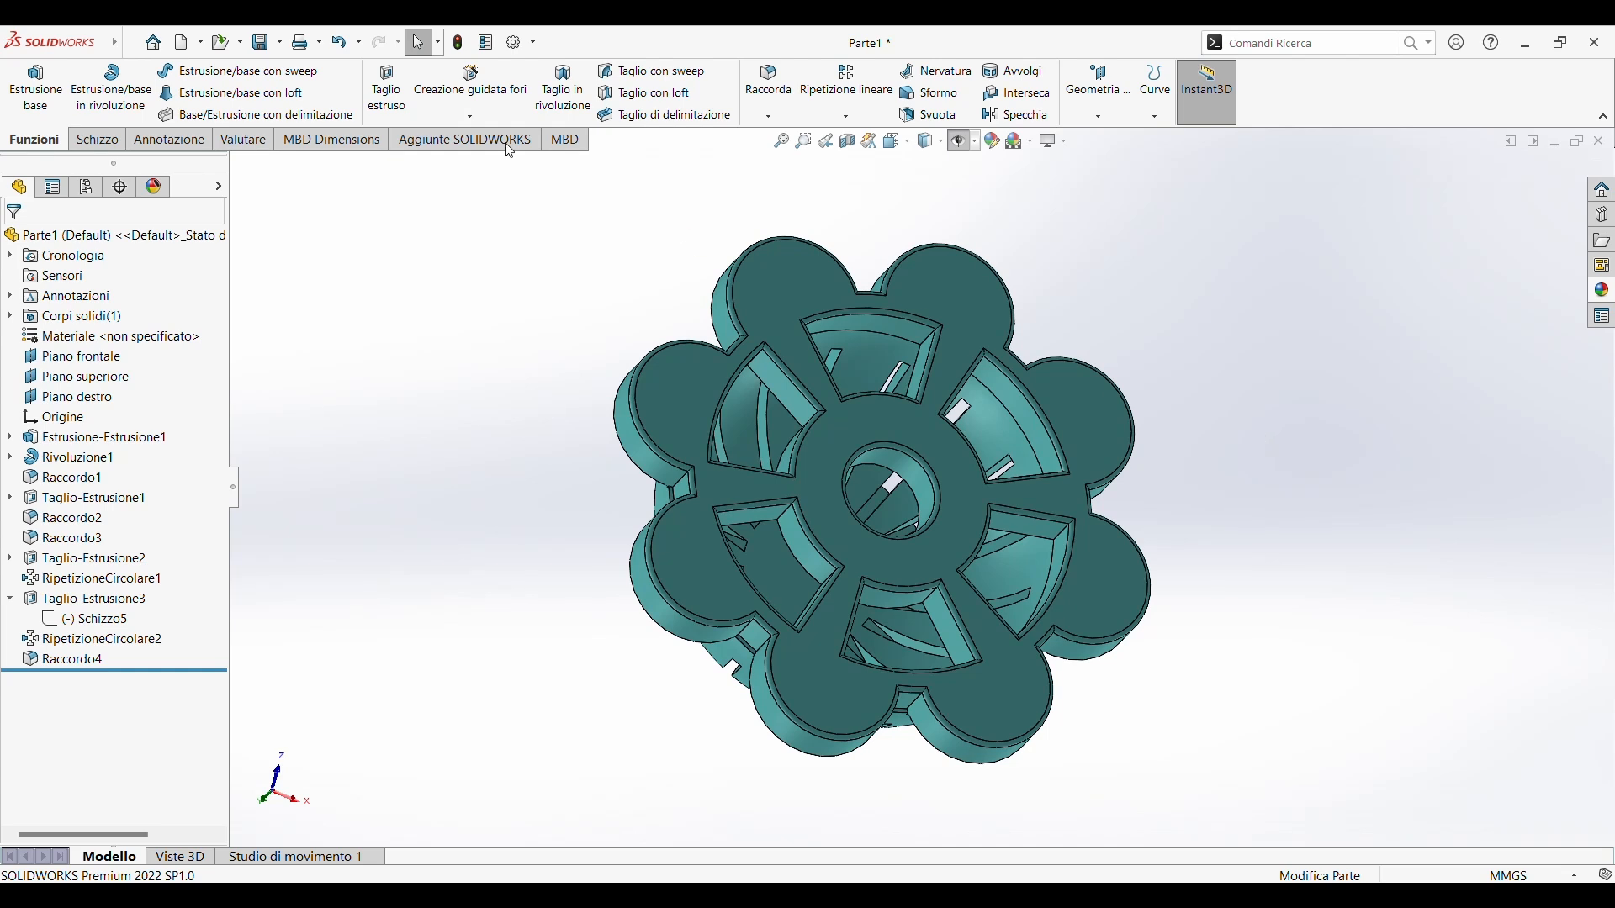
{"action": "middle_click_drag", "start_coordinate": [672, 395], "coordinate": [904, 504]}
{"action": "scroll", "coordinate": [502, 722], "scroll_direction": "down", "scroll_amount": 1}
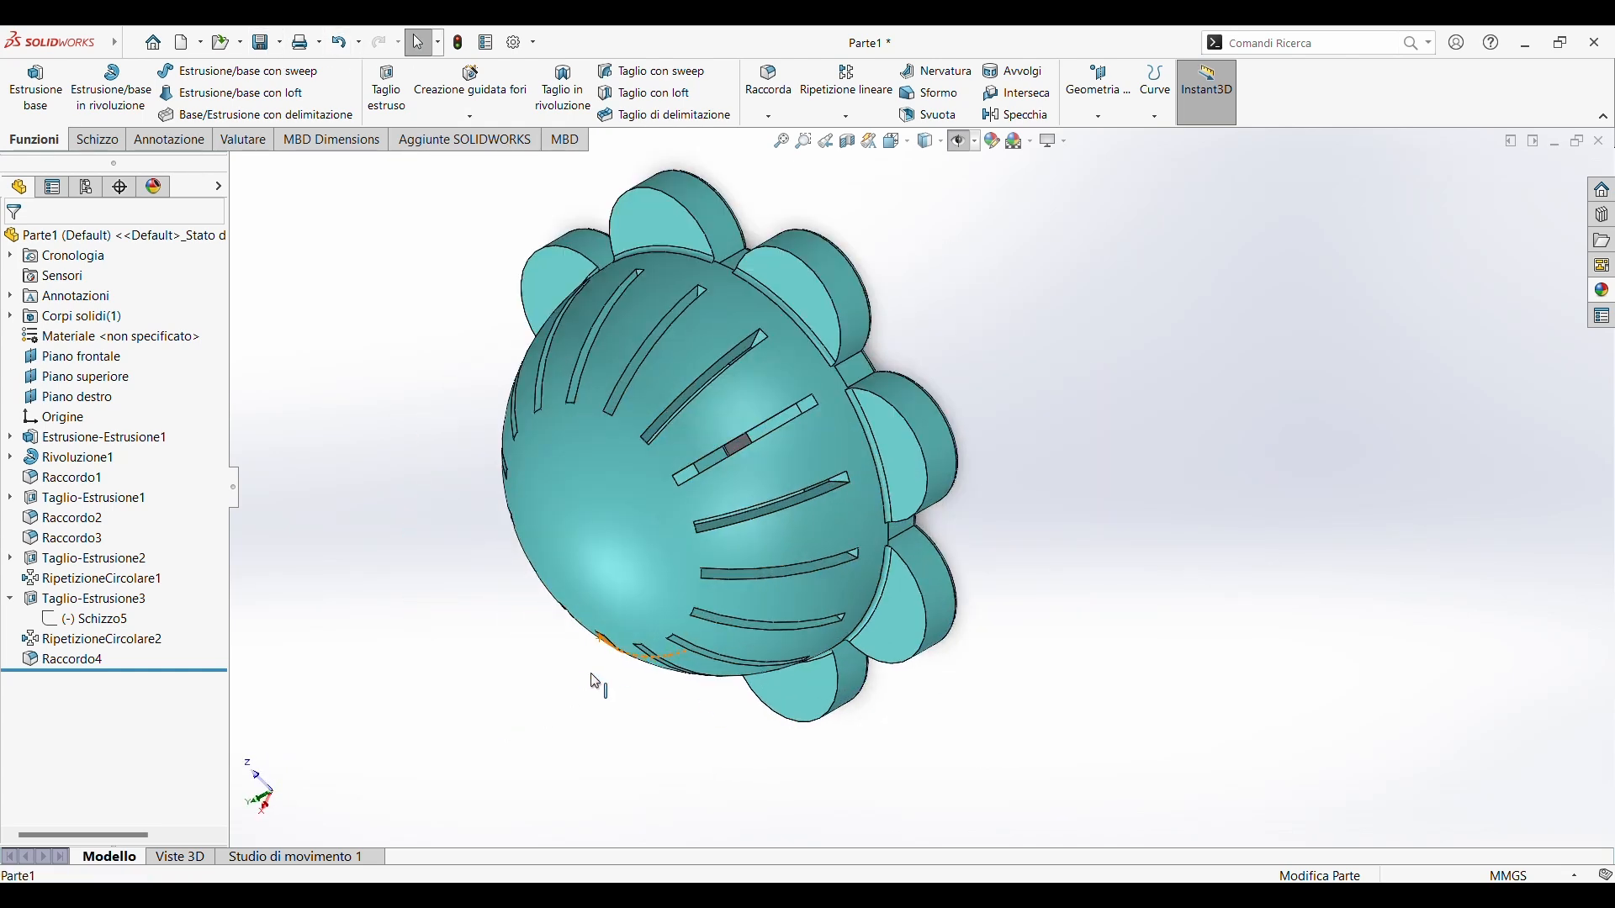
{"action": "middle_click_drag", "start_coordinate": [593, 678], "coordinate": [370, 669]}
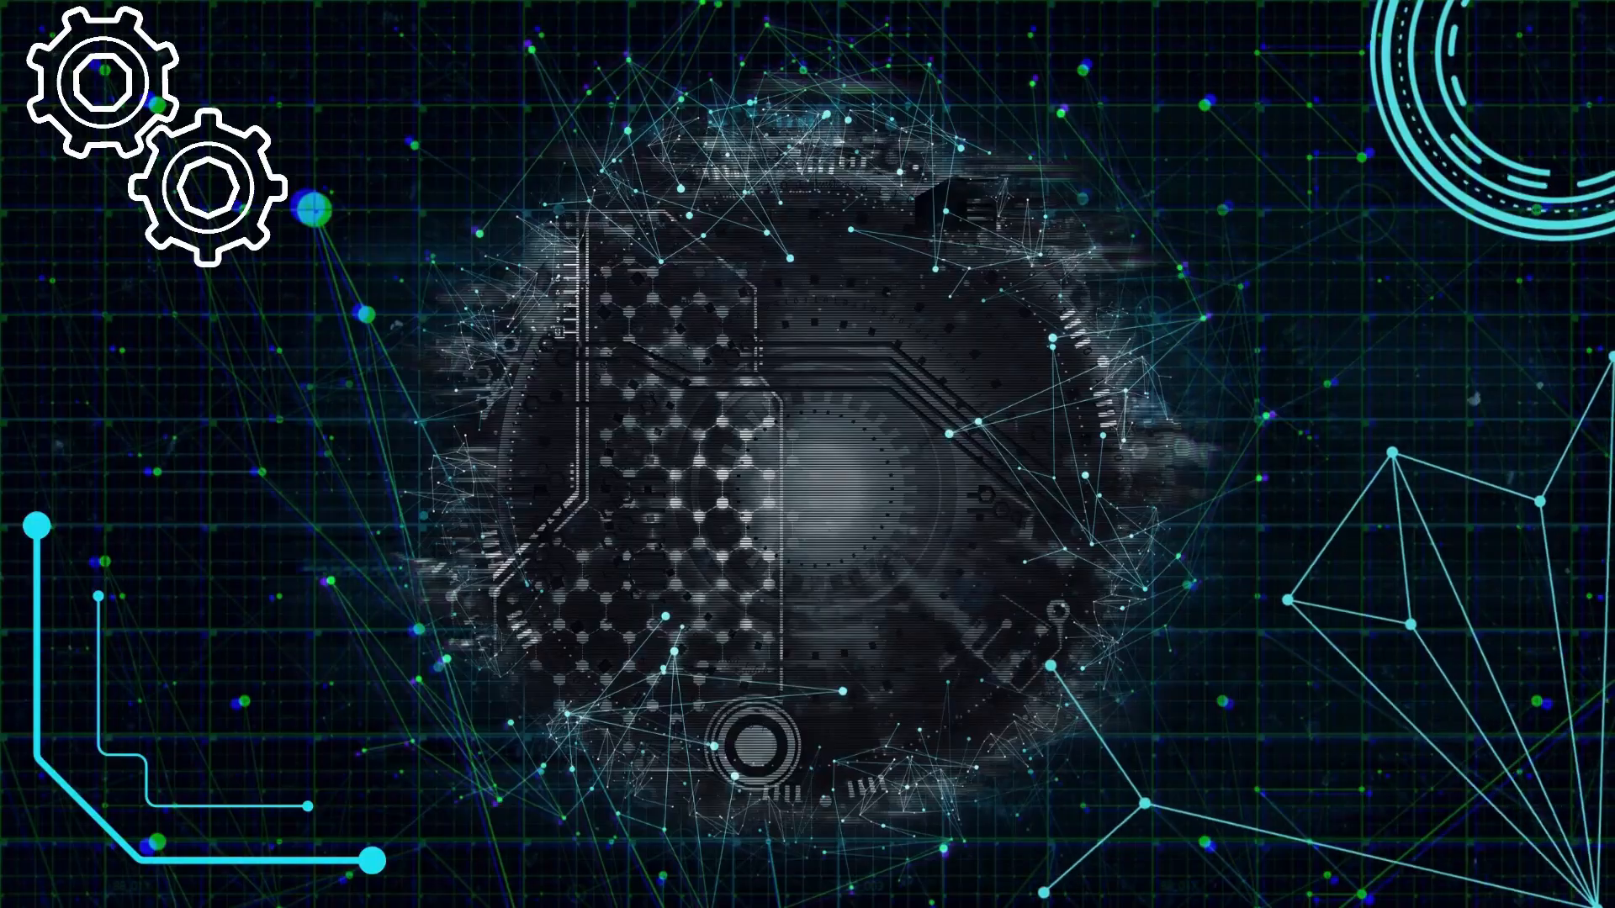